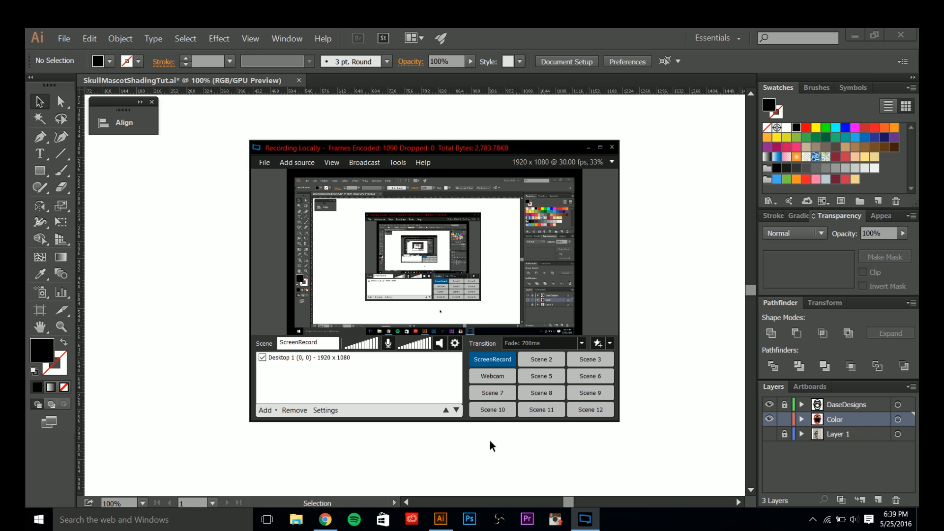
- Minimize the recording window, unlock the DaseDesigns layer and hide the Color layer to view the black line art alone
{"action": "left_click", "coordinate": [588, 148]}
{"action": "left_click_drag", "start_coordinate": [577, 181], "coordinate": [573, 190]}
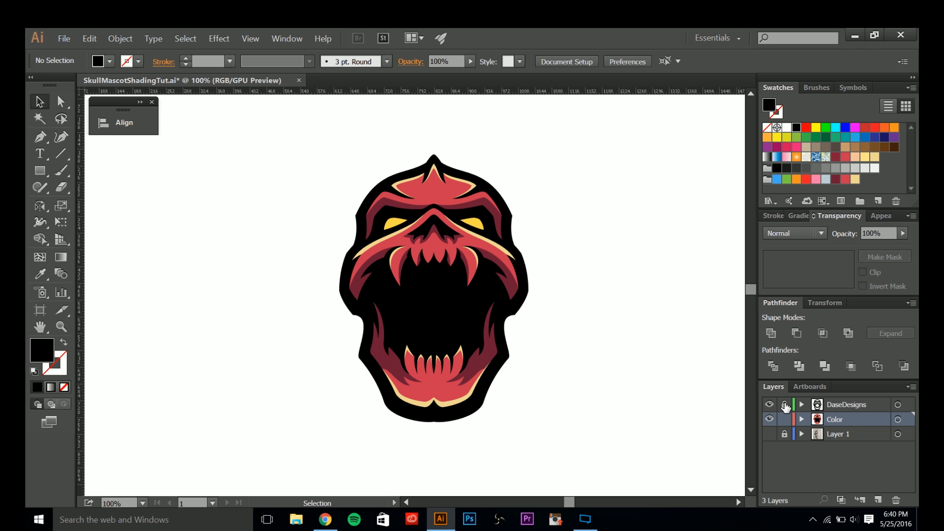
{"action": "left_click", "coordinate": [785, 404]}
{"action": "left_click", "coordinate": [515, 307]}
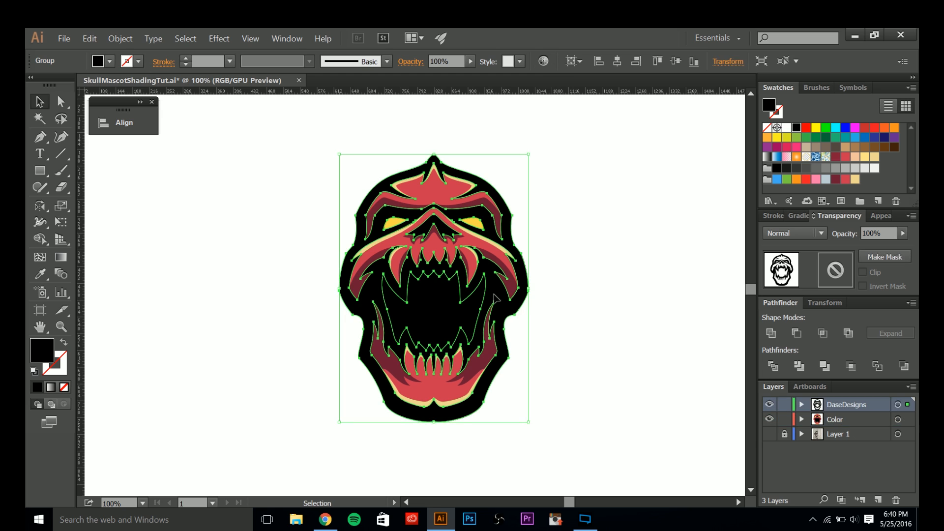
{"action": "left_click", "coordinate": [770, 419]}
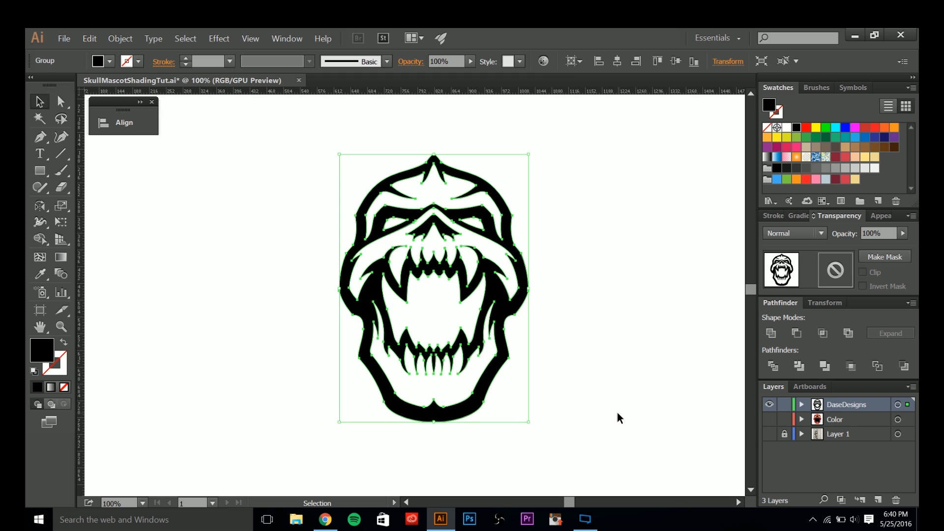
{"action": "left_click", "coordinate": [617, 414]}
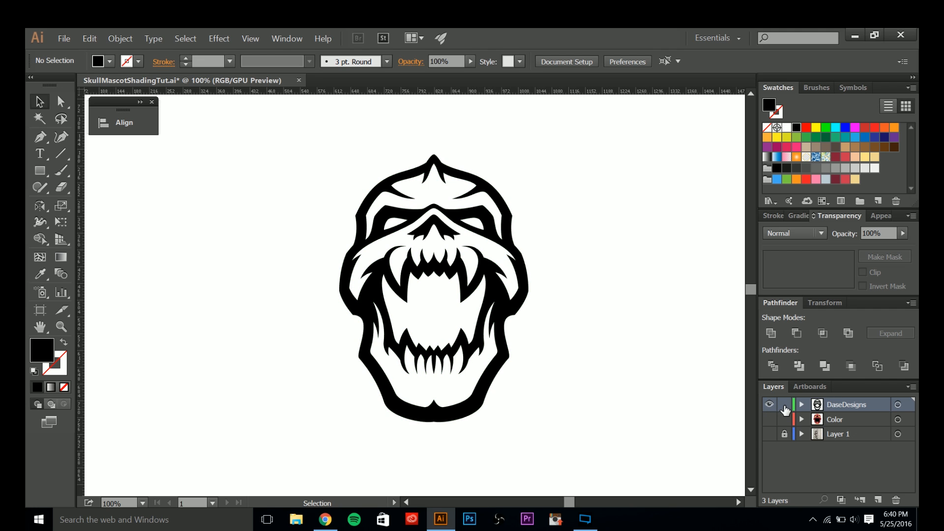
- Lock the DaseDesigns layer, show the Color layer again and make it the active layer
{"action": "left_click", "coordinate": [785, 405]}
{"action": "left_click", "coordinate": [770, 419]}
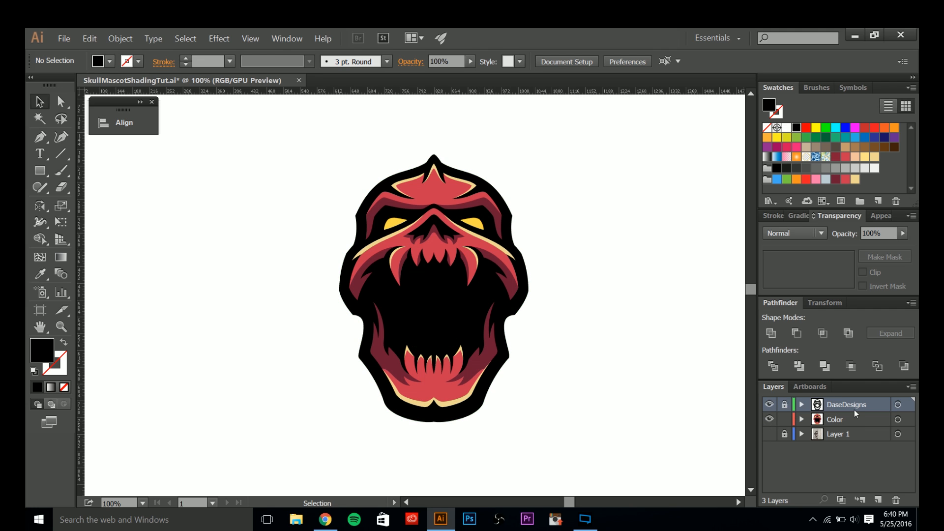
{"action": "left_click", "coordinate": [848, 421]}
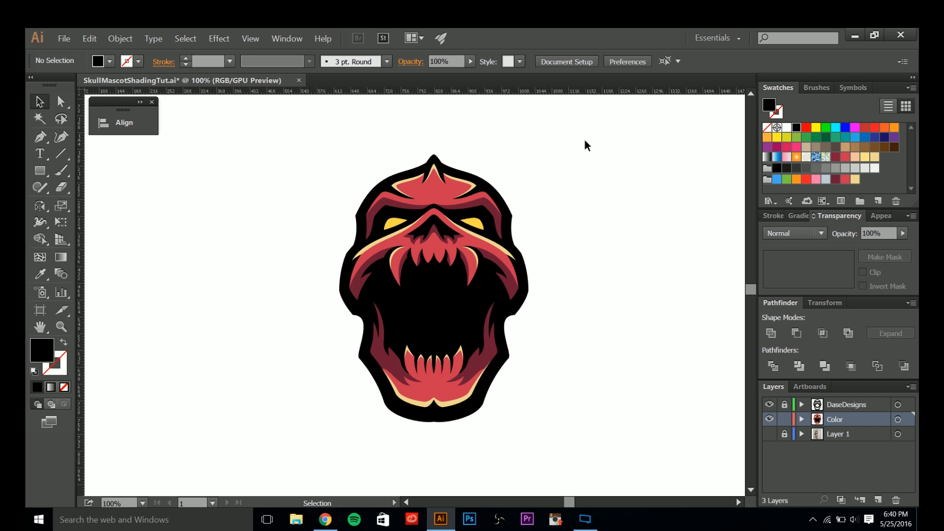
- Add the yellow fill of the skull's right eye to the swatches and deselect the eye
{"action": "left_click", "coordinate": [474, 228]}
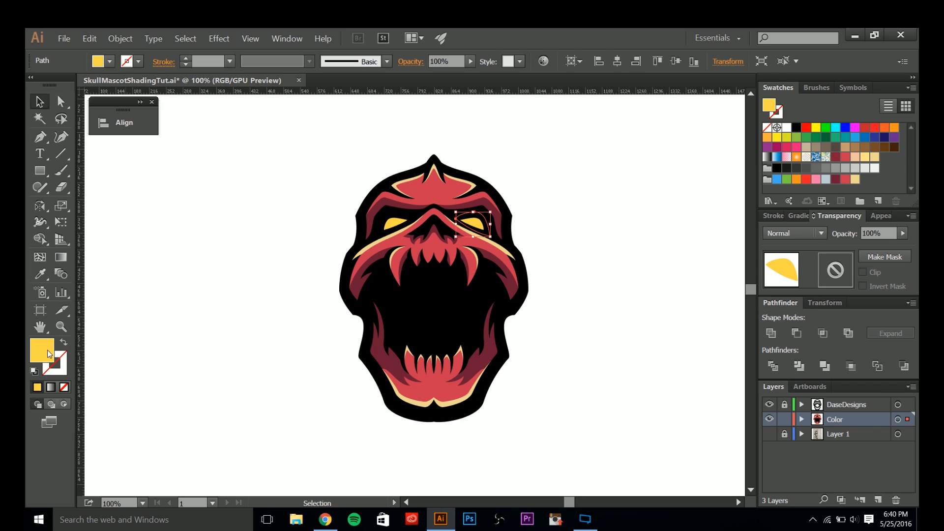
{"action": "left_click_drag", "start_coordinate": [855, 183], "coordinate": [856, 183]}
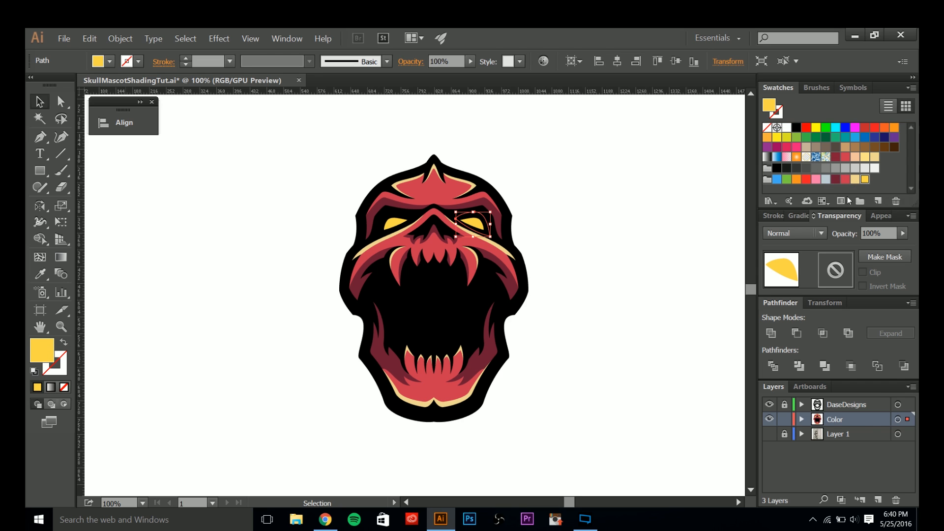
{"action": "left_click", "coordinate": [567, 296]}
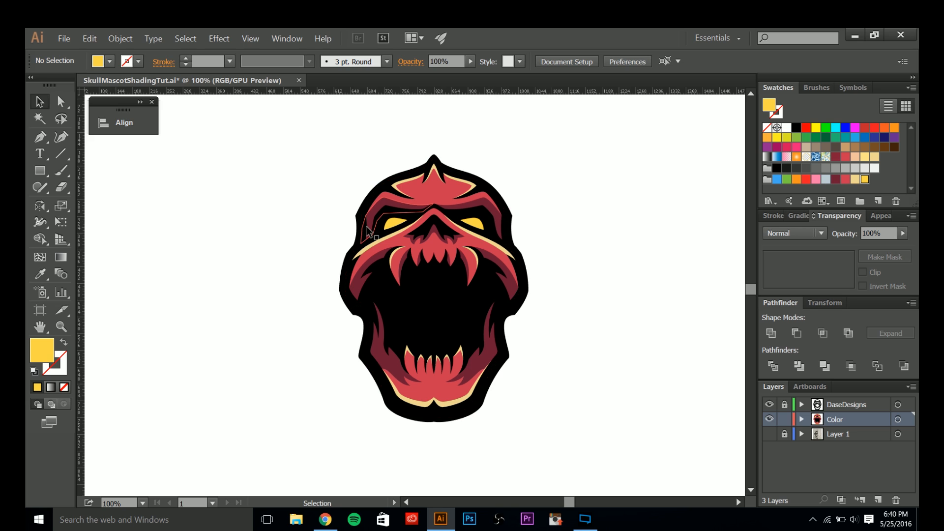
- Sample the skull's bright red as the fill with the Eyedropper, try adding it as a swatch and undo that addition
{"action": "key", "text": "i"}
{"action": "left_click", "coordinate": [412, 231]}
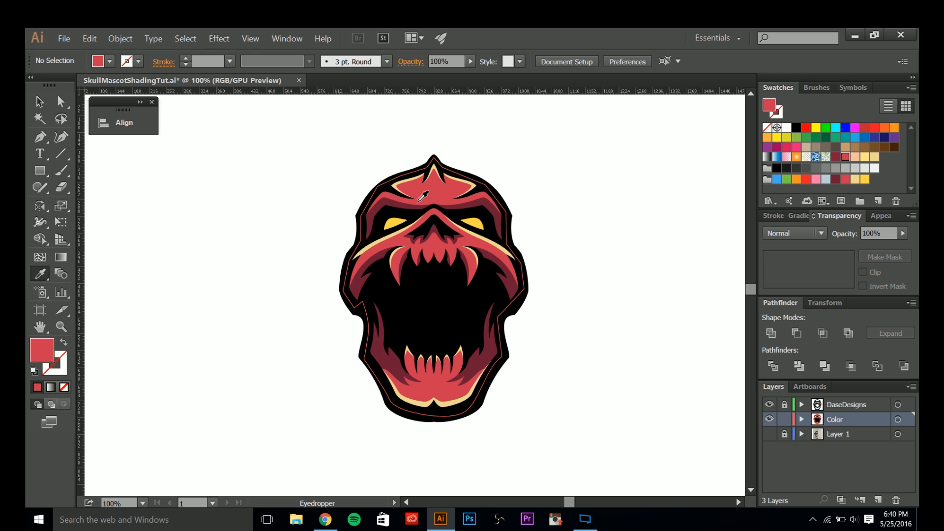
{"action": "key", "text": "v"}
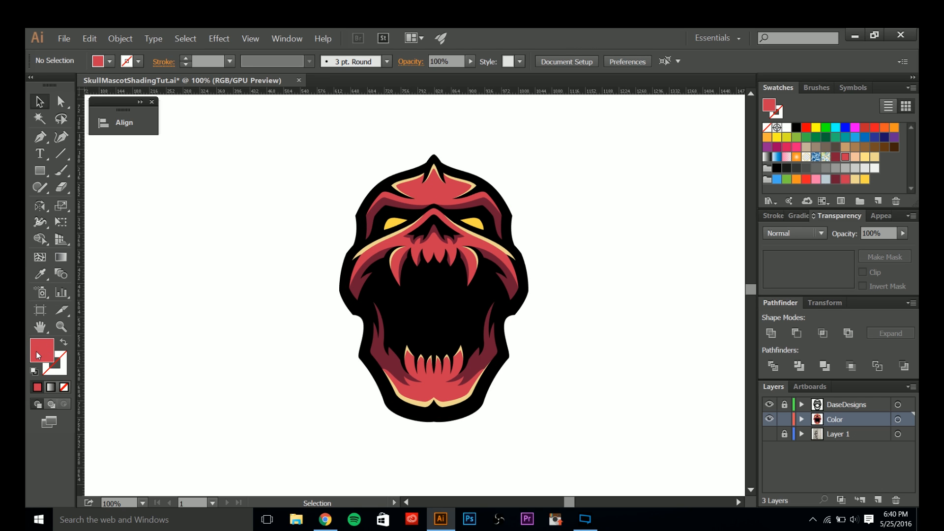
{"action": "mouse_move", "coordinate": [43, 355]}
{"action": "left_mouse_down"}
{"action": "mouse_move", "coordinate": [483, 239]}
{"action": "mouse_move", "coordinate": [880, 217]}
{"action": "mouse_move", "coordinate": [886, 173]}
{"action": "mouse_move", "coordinate": [862, 202]}
{"action": "left_mouse_up"}
{"action": "key", "text": "ctrl+z"}
- Delete all existing artwork on the Color layer and briefly check the recording window
{"action": "key", "text": "ctrl+a"}
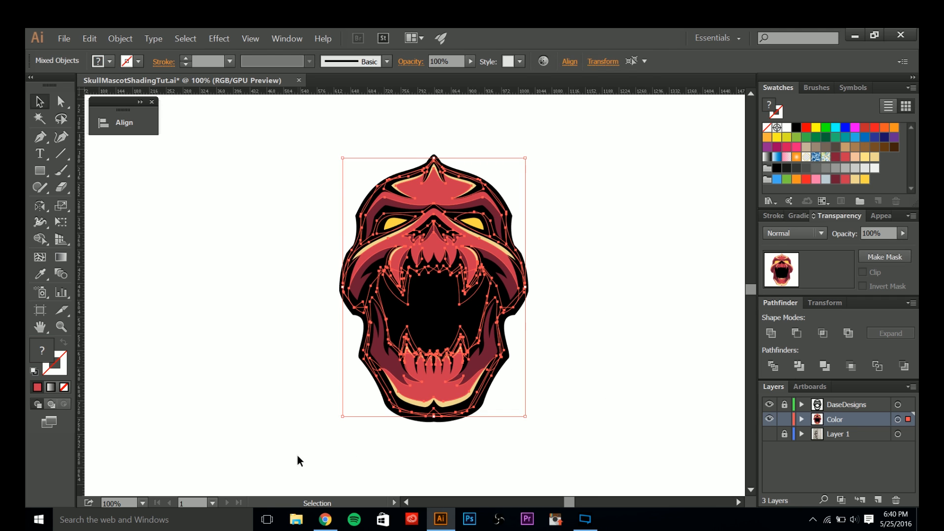
{"action": "key", "text": "Delete"}
{"action": "left_click", "coordinate": [585, 519]}
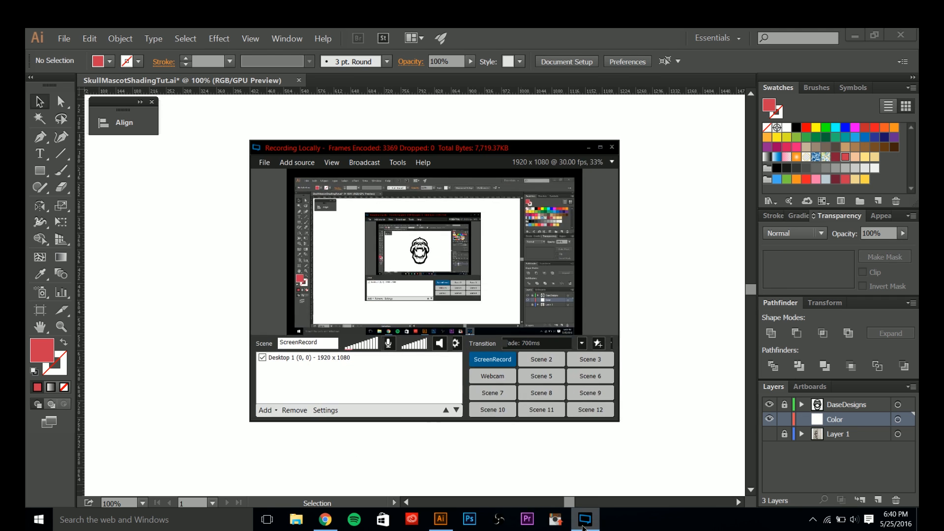
{"action": "left_click", "coordinate": [585, 519]}
- Start a Pen outline of the mouth interior beside the left upper fang and trace down the mouth's left edge
{"action": "key", "text": "p"}
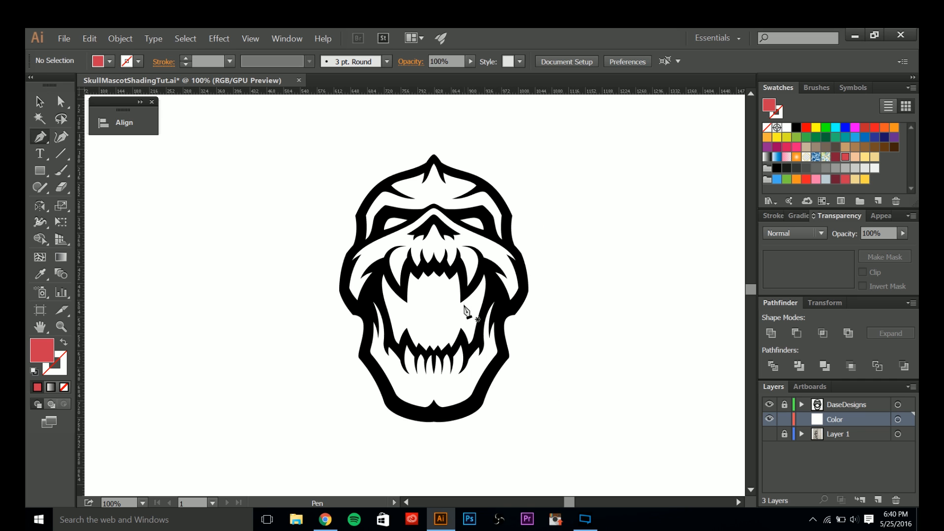
{"action": "key", "text": "ctrl+plus"}
{"action": "key", "text": "ctrl+plus"}
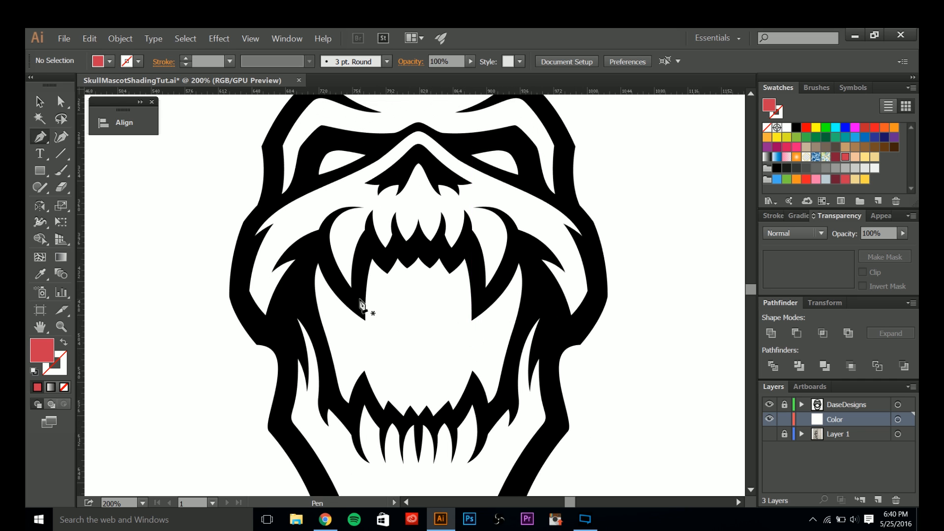
{"action": "key", "text": "ctrl+plus"}
{"action": "key", "text": "ctrl+plus"}
{"action": "left_click", "coordinate": [276, 200]}
{"action": "left_click", "coordinate": [251, 250]}
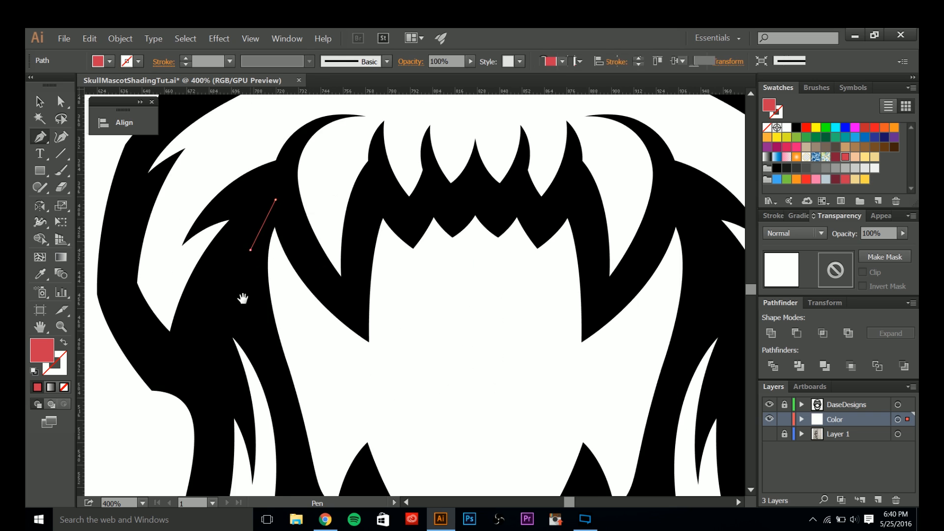
{"action": "left_click_drag", "start_coordinate": [243, 298], "coordinate": [309, 172]}
{"action": "left_click", "coordinate": [321, 211]}
{"action": "left_click", "coordinate": [338, 248]}
{"action": "left_click", "coordinate": [363, 357]}
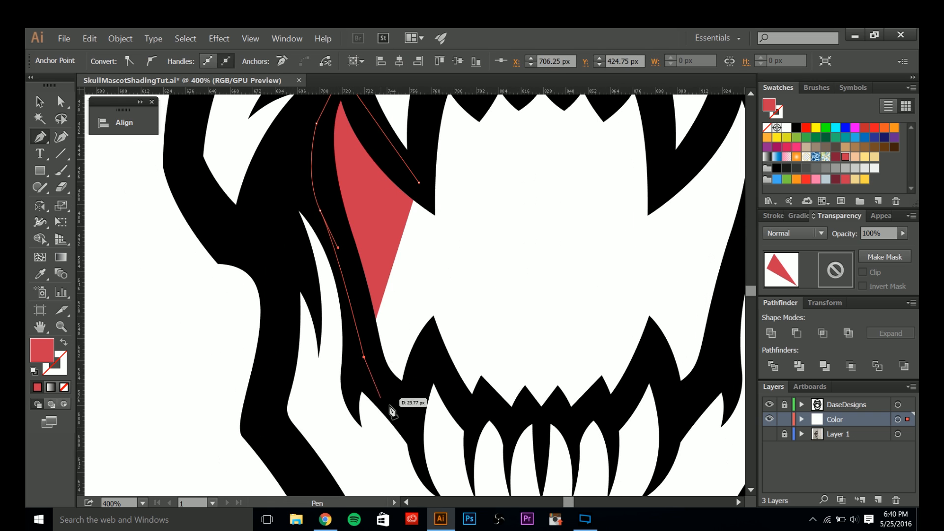
- Continue the mouth outline in a zigzag inside the black line art along the lower teeth to the right lower fang
{"action": "left_click", "coordinate": [396, 410]}
{"action": "left_click", "coordinate": [431, 349]}
{"action": "left_click", "coordinate": [466, 417]}
{"action": "left_click", "coordinate": [482, 398]}
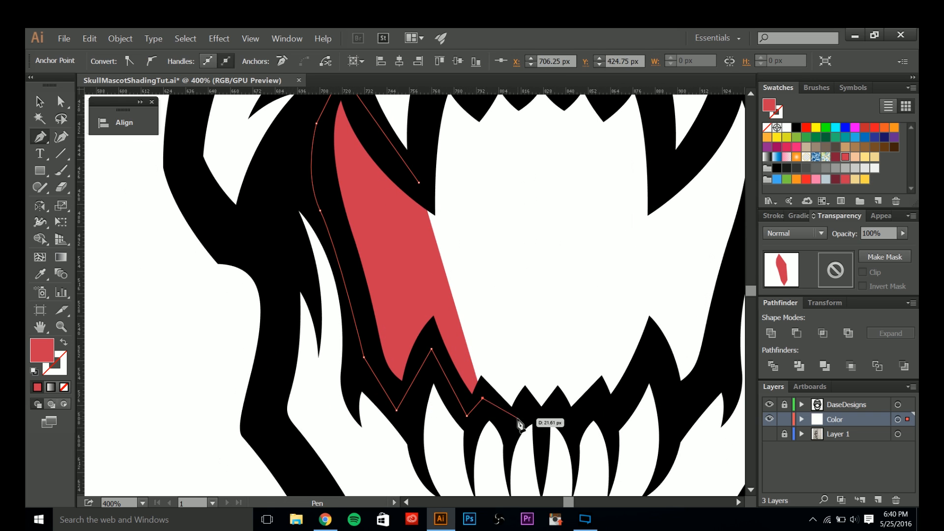
{"action": "left_click", "coordinate": [510, 426]}
{"action": "left_click", "coordinate": [523, 408]}
{"action": "left_click", "coordinate": [543, 422]}
{"action": "left_click", "coordinate": [553, 407]}
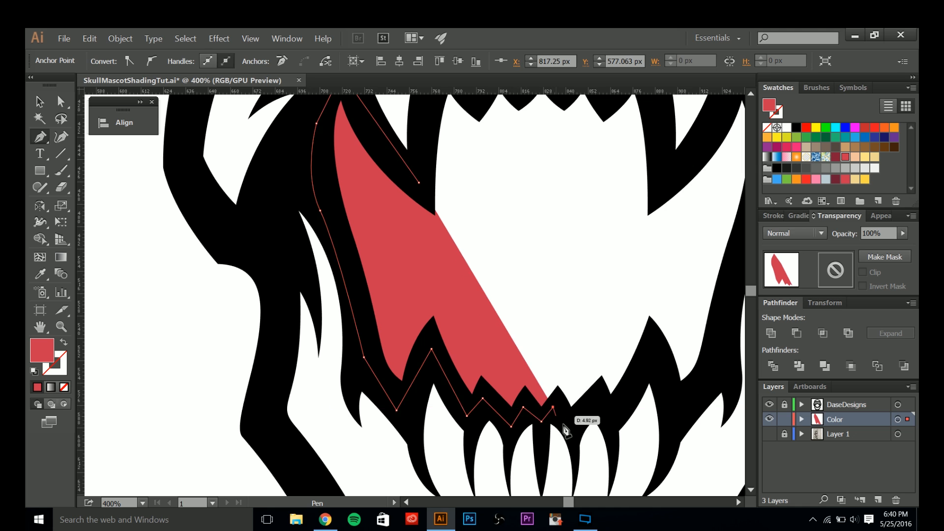
{"action": "left_click", "coordinate": [573, 422]}
{"action": "left_click", "coordinate": [605, 407]}
{"action": "left_click", "coordinate": [618, 424]}
{"action": "left_click", "coordinate": [647, 353]}
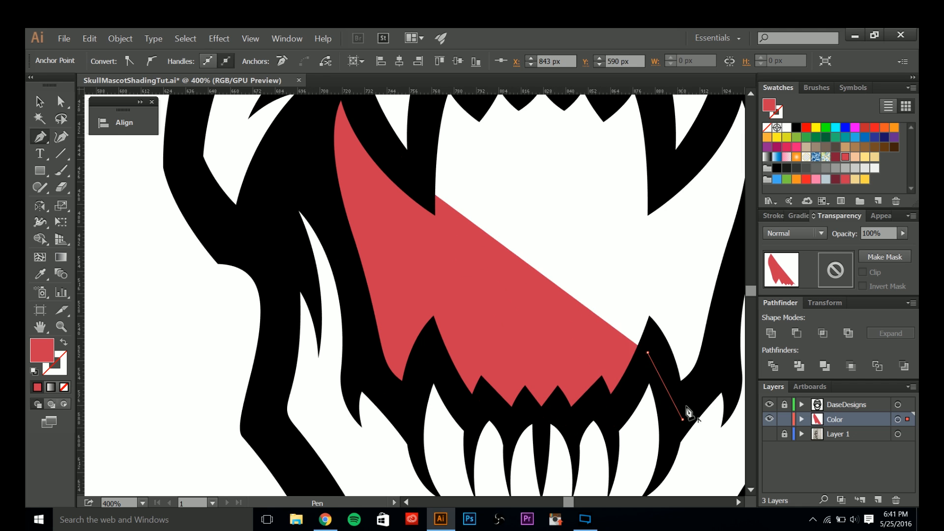
- Extend the mouth outline up the right edge and around the right upper fang
{"action": "left_click", "coordinate": [682, 419]}
{"action": "left_click_drag", "start_coordinate": [716, 369], "coordinate": [633, 421]}
{"action": "left_click", "coordinate": [637, 423]}
{"action": "left_click", "coordinate": [649, 308]}
{"action": "left_click", "coordinate": [697, 215]}
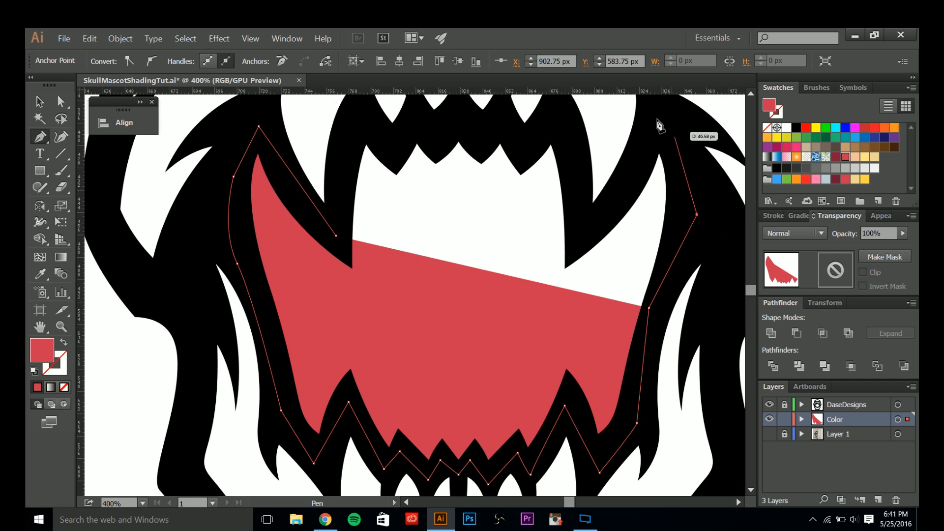
{"action": "left_click", "coordinate": [649, 112]}
{"action": "left_click", "coordinate": [616, 184]}
{"action": "left_click", "coordinate": [587, 229]}
{"action": "left_click", "coordinate": [563, 112]}
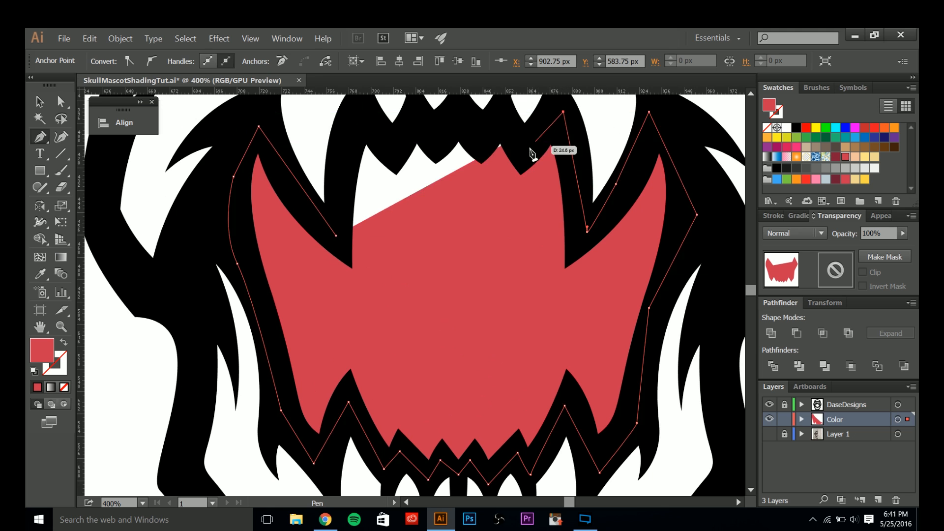
- Trace the mouth outline along the upper front teeth and close it at its starting point by the left fang
{"action": "left_click", "coordinate": [529, 147]}
{"action": "left_click", "coordinate": [489, 118]}
{"action": "left_click", "coordinate": [439, 122]}
{"action": "key", "text": "ctrl"}
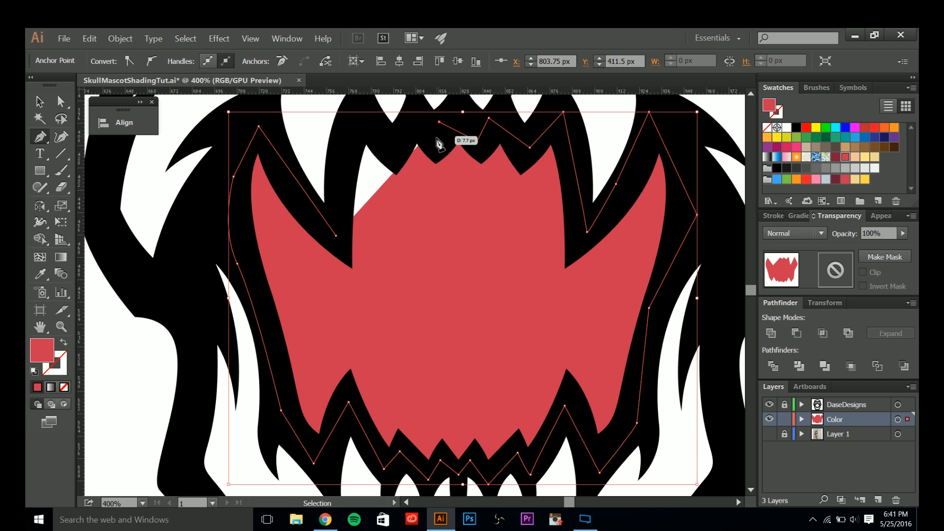
{"action": "left_click", "coordinate": [437, 138]}
{"action": "left_click", "coordinate": [420, 124]}
{"action": "left_click", "coordinate": [392, 158]}
{"action": "left_click", "coordinate": [358, 119]}
{"action": "left_click", "coordinate": [337, 236]}
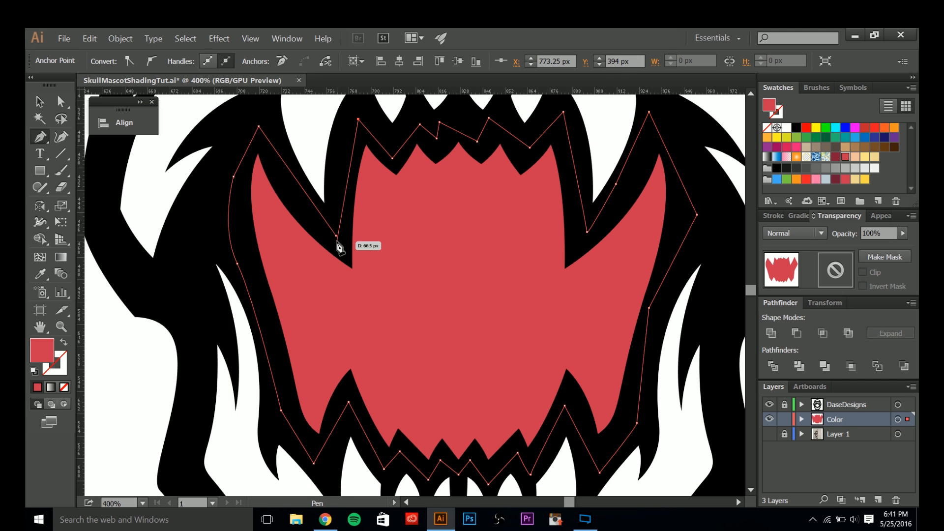
{"action": "left_click_drag", "start_coordinate": [337, 236], "coordinate": [332, 305]}
- Fill the mouth shape with the line art's black using the Eyedropper and deselect it
{"action": "scroll", "coordinate": [415, 313], "scroll_direction": "down", "scroll_amount": 2}
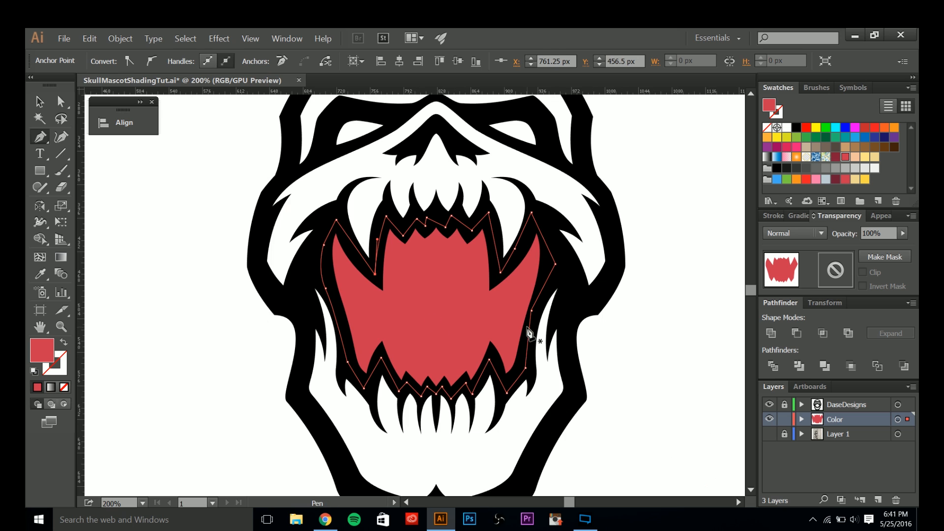
{"action": "key", "text": "i"}
{"action": "left_click", "coordinate": [580, 314]}
{"action": "key", "text": "a"}
{"action": "left_click", "coordinate": [601, 352]}
{"action": "scroll", "coordinate": [602, 353], "scroll_direction": "down", "scroll_amount": 1}
{"action": "left_click_drag", "start_coordinate": [616, 355], "coordinate": [575, 367]}
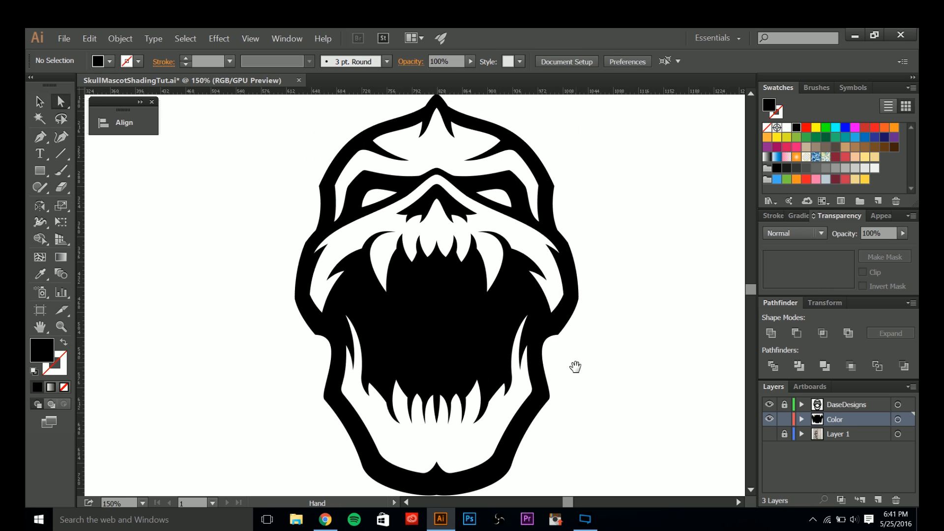
{"action": "scroll", "coordinate": [553, 386], "scroll_direction": "down", "scroll_amount": 2}
{"action": "scroll", "coordinate": [551, 397], "scroll_direction": "up", "scroll_amount": 2}
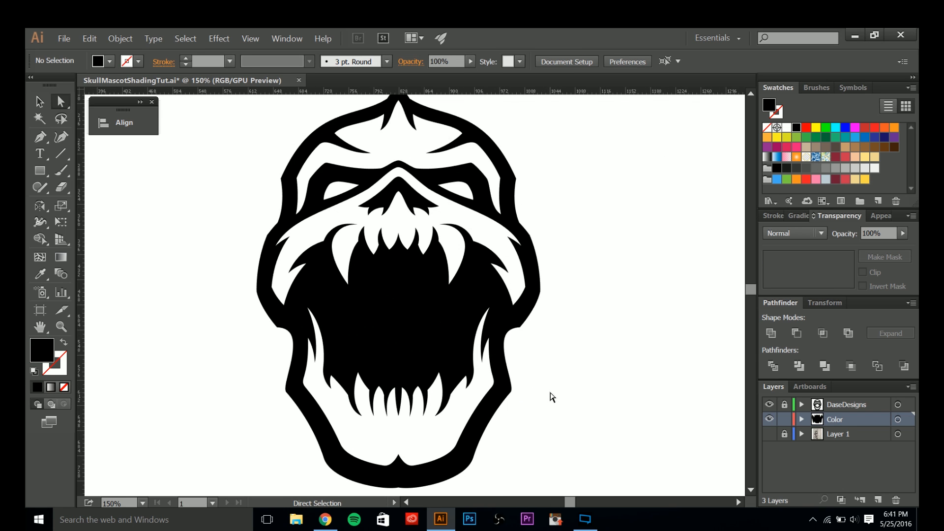
{"action": "key", "text": "v"}
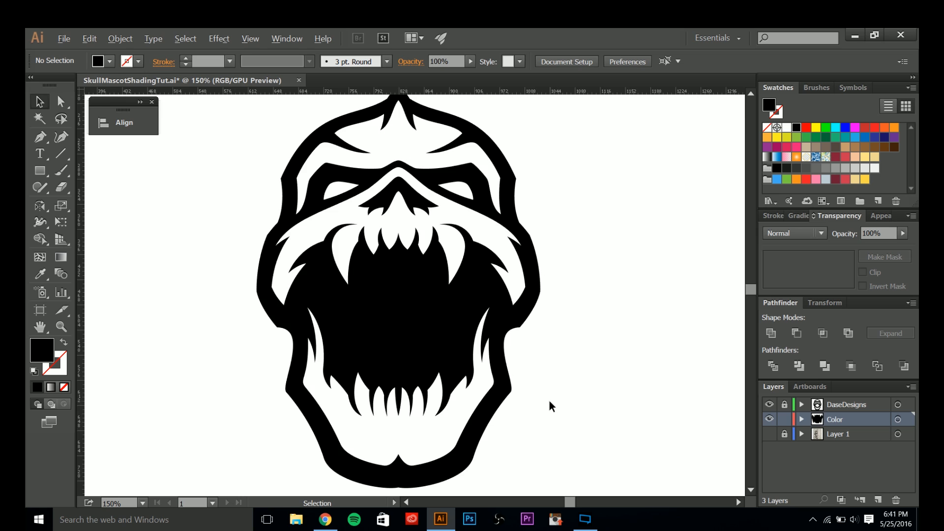
{"action": "scroll", "coordinate": [550, 400], "scroll_direction": "down", "scroll_amount": 1}
- Start a Pen outline inside the black contour at the skull's crown and trace the left side down to the temple
{"action": "key", "text": "p"}
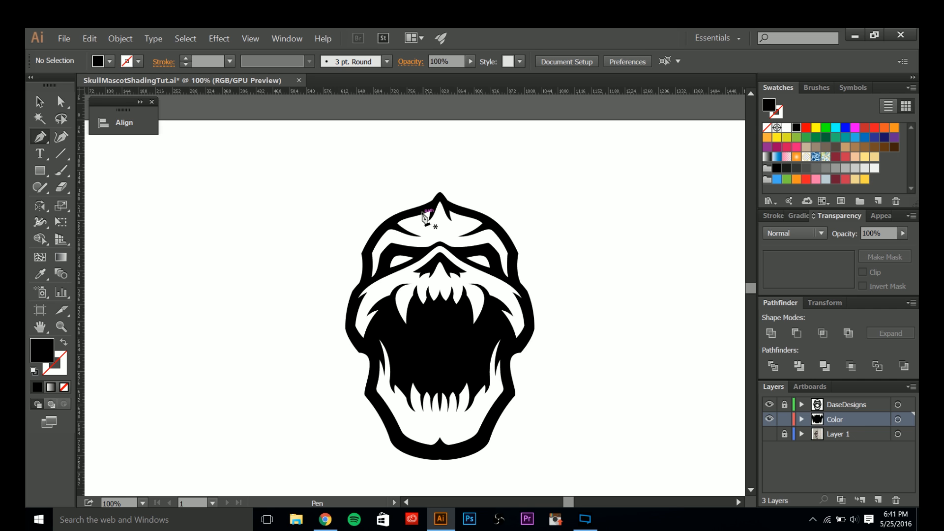
{"action": "scroll", "coordinate": [425, 217], "scroll_direction": "up", "scroll_amount": 3}
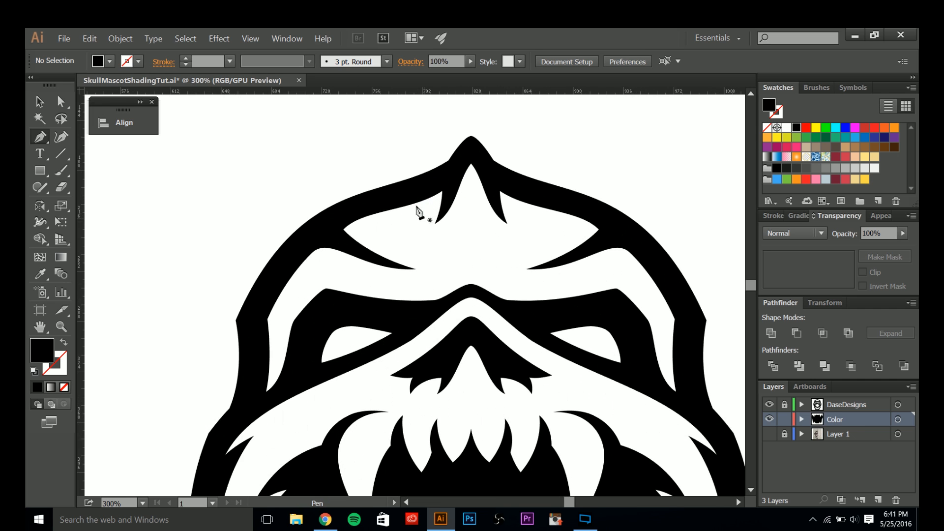
{"action": "scroll", "coordinate": [423, 222], "scroll_direction": "down", "scroll_amount": 3}
{"action": "scroll", "coordinate": [425, 233], "scroll_direction": "up", "scroll_amount": 2}
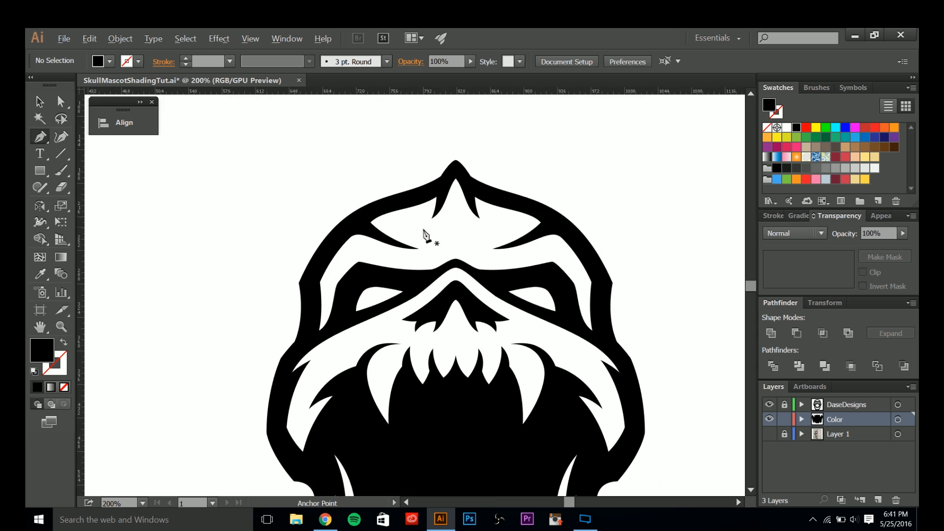
{"action": "scroll", "coordinate": [411, 243], "scroll_direction": "up", "scroll_amount": 2}
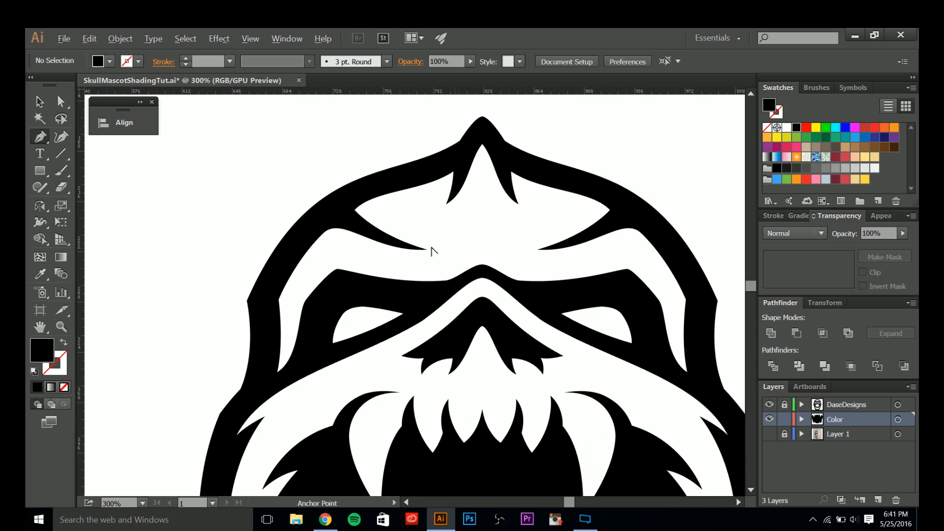
{"action": "left_click", "coordinate": [471, 131]}
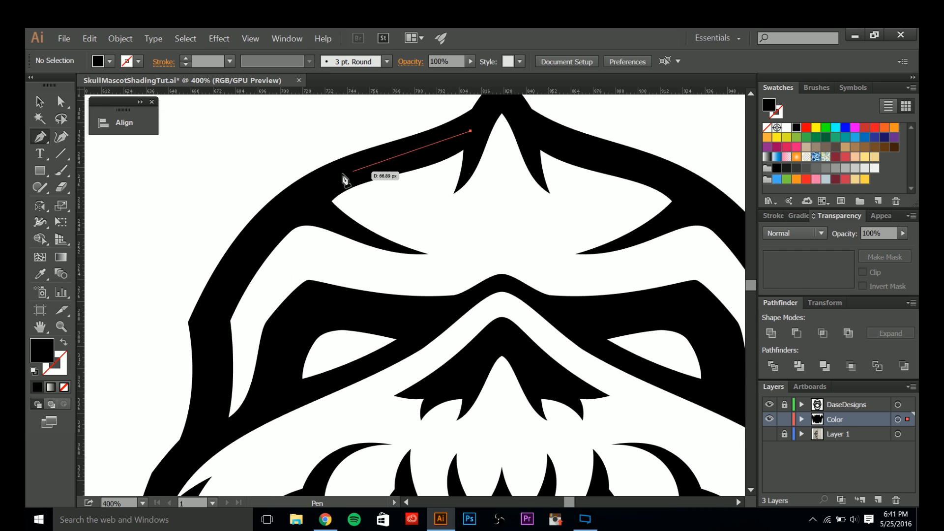
{"action": "left_click", "coordinate": [327, 178]}
{"action": "left_click", "coordinate": [259, 235]}
{"action": "left_click", "coordinate": [206, 320]}
- Extend the skull outline from the left temple down around the left cheekbone, staying inside the black contour
{"action": "left_click_drag", "start_coordinate": [207, 320], "coordinate": [326, 152]}
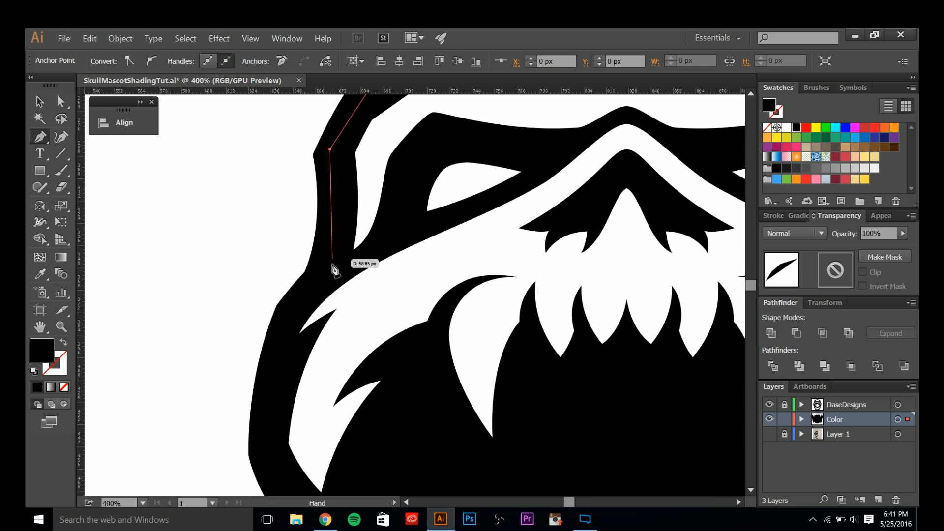
{"action": "left_click", "coordinate": [328, 265]}
{"action": "left_click", "coordinate": [274, 331]}
{"action": "left_click_drag", "start_coordinate": [276, 331], "coordinate": [331, 104]}
{"action": "left_click", "coordinate": [313, 270]}
{"action": "left_click", "coordinate": [340, 347]}
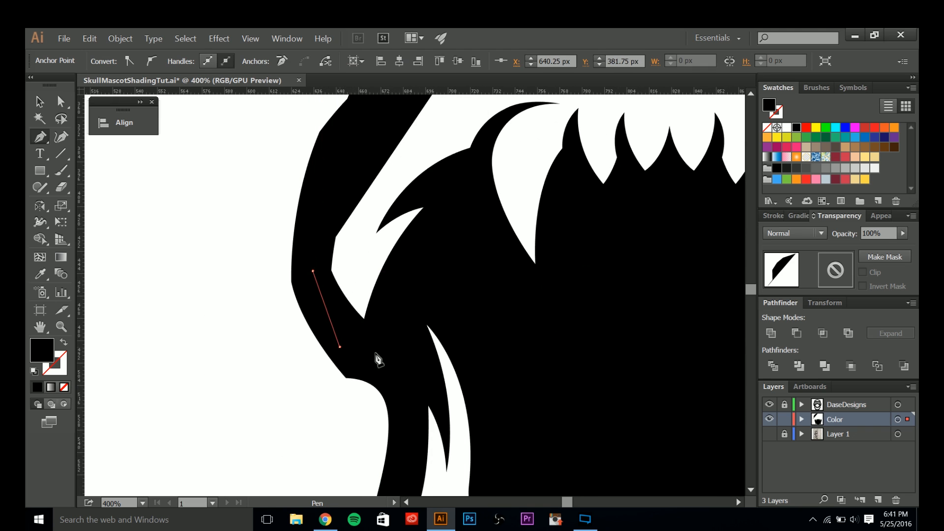
- Continue the outline around the base of the left cheek and down the side of the jaw to the left jaw corner
{"action": "left_click", "coordinate": [391, 354]}
{"action": "left_click_drag", "start_coordinate": [411, 378], "coordinate": [416, 209]}
{"action": "left_click", "coordinate": [415, 251]}
{"action": "left_click", "coordinate": [391, 382]}
{"action": "left_click_drag", "start_coordinate": [392, 381], "coordinate": [299, 194]}
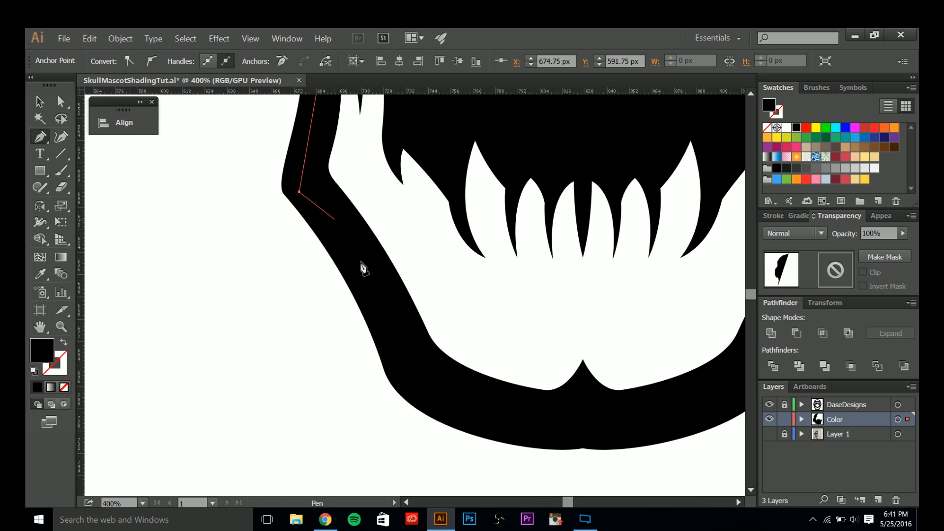
- Trace the outline along the lower left jaw and across the bottom of the chin
{"action": "left_click", "coordinate": [368, 277]}
{"action": "left_click", "coordinate": [406, 359]}
{"action": "left_click", "coordinate": [519, 415]}
{"action": "left_click", "coordinate": [628, 426]}
- Continue the outline from the chin up the lower right jaw to the right jaw corner
{"action": "left_click_drag", "start_coordinate": [678, 396], "coordinate": [432, 436]}
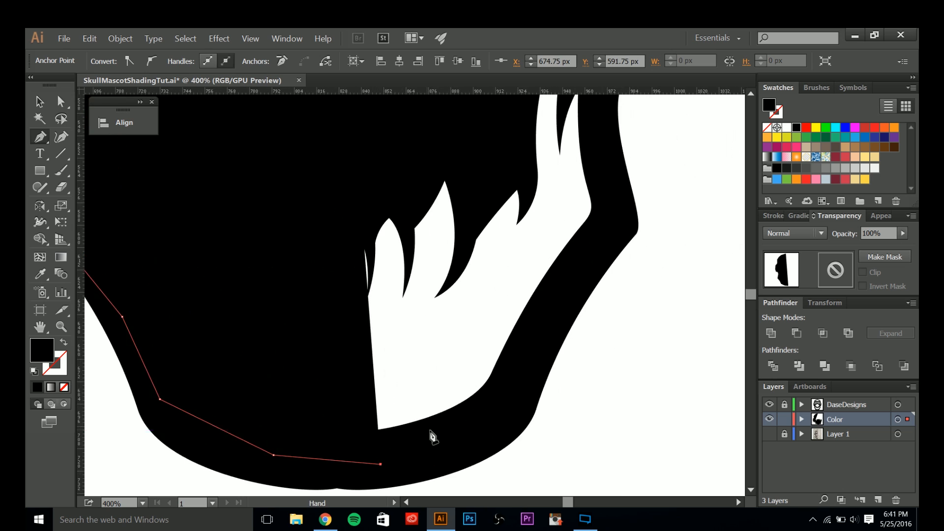
{"action": "left_click", "coordinate": [485, 430]}
{"action": "left_click", "coordinate": [530, 353]}
{"action": "left_click_drag", "start_coordinate": [586, 256], "coordinate": [535, 359]}
{"action": "left_click", "coordinate": [564, 326]}
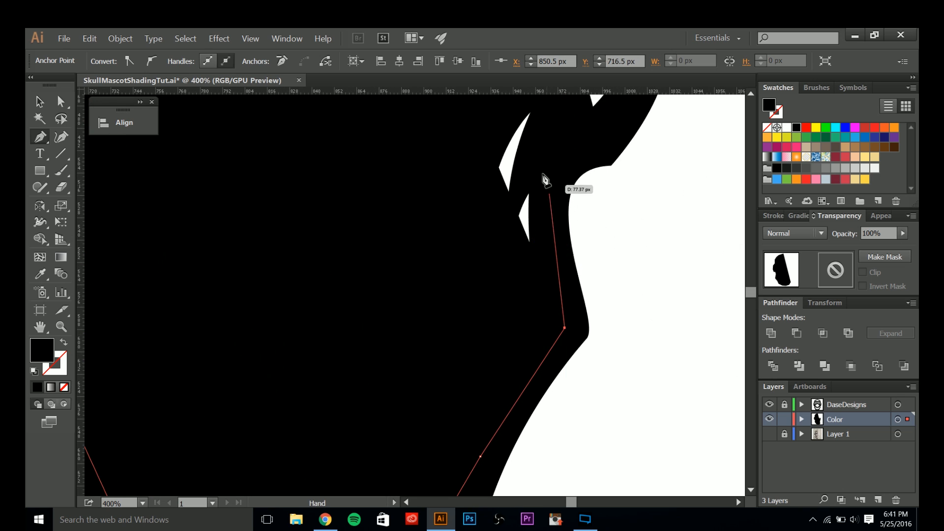
- Extend the outline up the right side of the jaw and around the right cheek
{"action": "left_click", "coordinate": [542, 172]}
{"action": "left_click_drag", "start_coordinate": [552, 152], "coordinate": [520, 309]}
{"action": "left_click", "coordinate": [555, 304]}
{"action": "left_click", "coordinate": [604, 234]}
{"action": "left_click_drag", "start_coordinate": [605, 170], "coordinate": [591, 349]}
{"action": "left_click", "coordinate": [593, 322]}
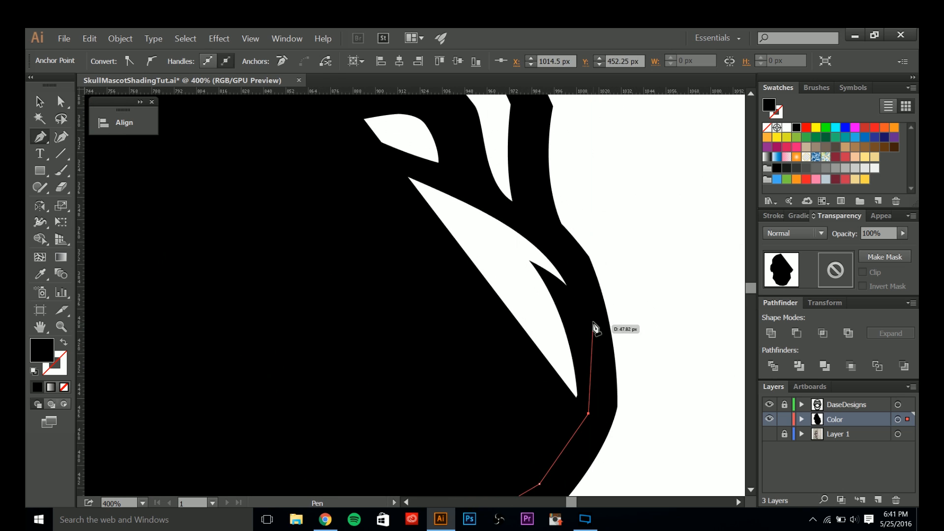
- Trace the outline past the right cheekbone and up to the right temple
{"action": "left_click", "coordinate": [575, 267]}
{"action": "left_click", "coordinate": [543, 222]}
{"action": "left_click_drag", "start_coordinate": [526, 169], "coordinate": [532, 301]}
{"action": "left_click", "coordinate": [534, 280]}
{"action": "left_click", "coordinate": [539, 238]}
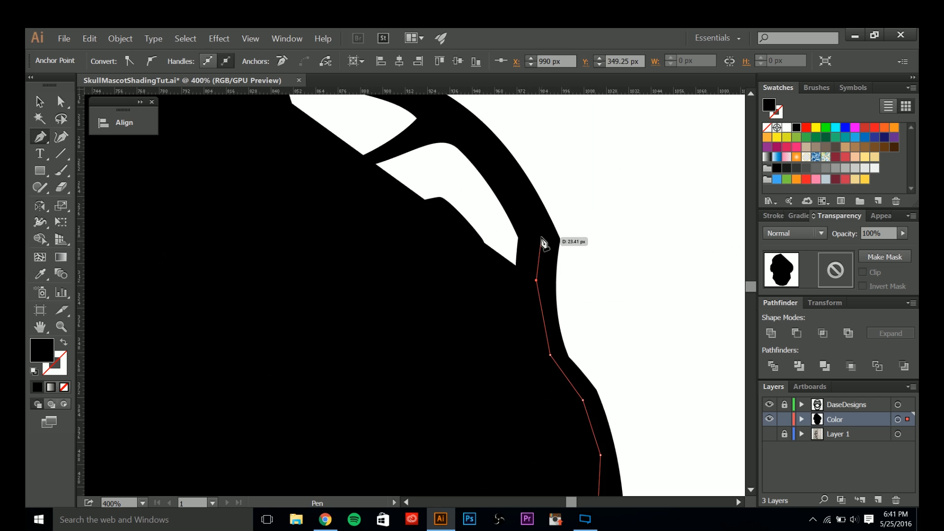
- Carry the outline over the right side of the crown and its pointed tip, and close it at its starting point
{"action": "left_click_drag", "start_coordinate": [533, 232], "coordinate": [601, 362]}
{"action": "left_click", "coordinate": [534, 265]}
{"action": "left_click", "coordinate": [464, 219]}
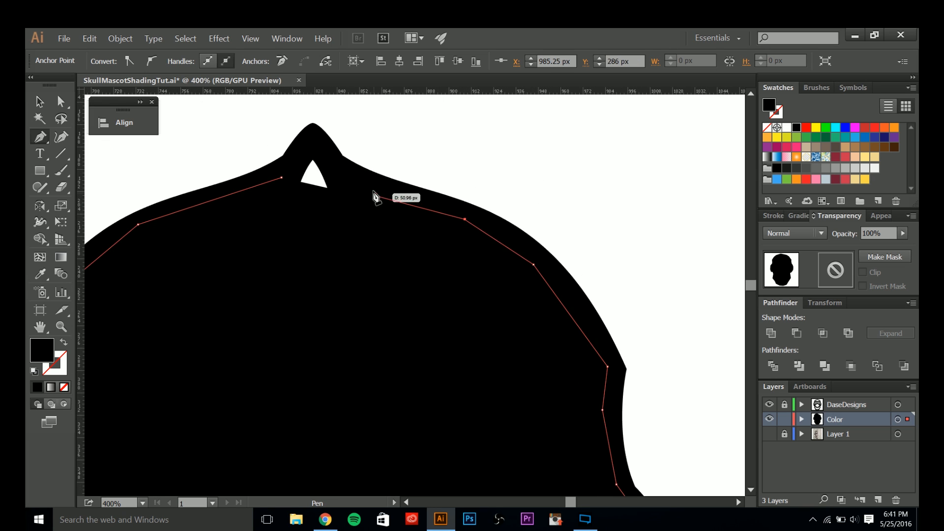
{"action": "left_click", "coordinate": [373, 191]}
{"action": "left_click", "coordinate": [316, 137]}
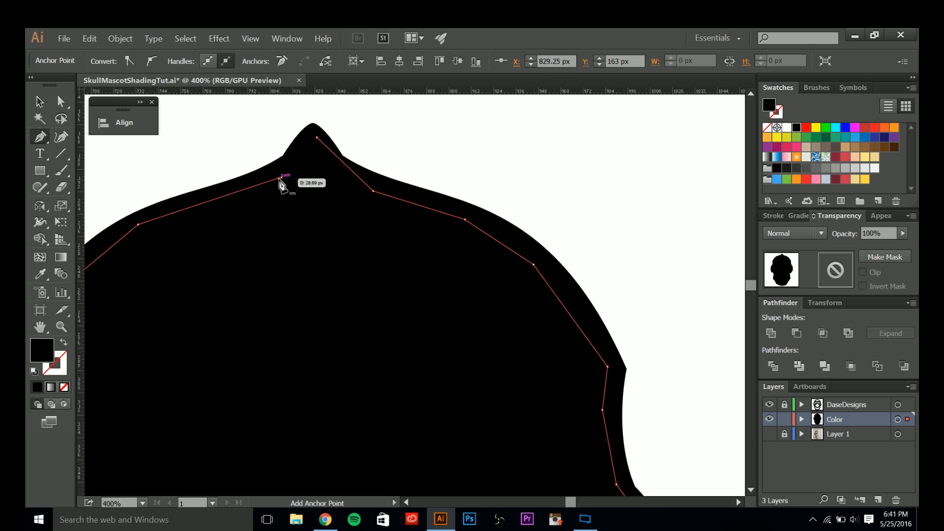
{"action": "left_click", "coordinate": [283, 179]}
- Fill the skull base shape with the red swatch, send it behind the mouth shape and deselect it
{"action": "key", "text": "ctrl+minus"}
{"action": "key", "text": "ctrl+minus"}
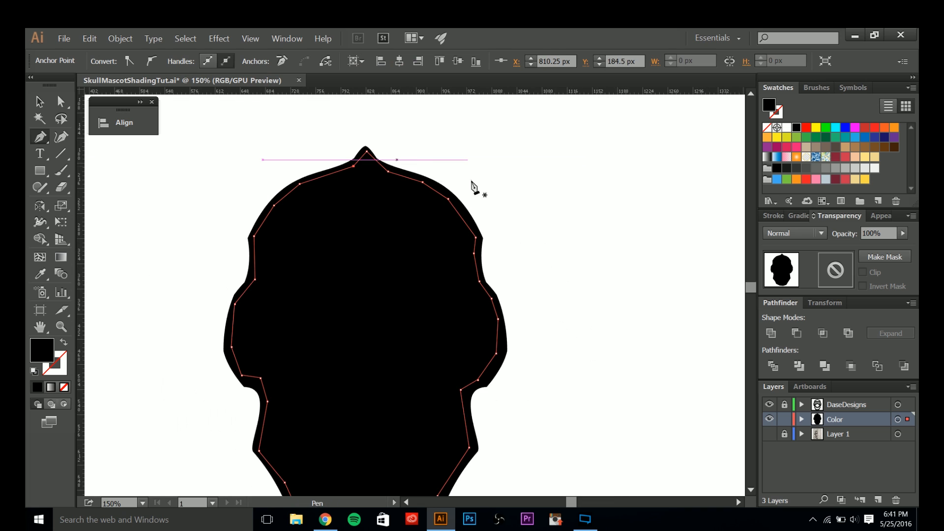
{"action": "key", "text": "ctrl+minus"}
{"action": "left_click", "coordinate": [846, 179]}
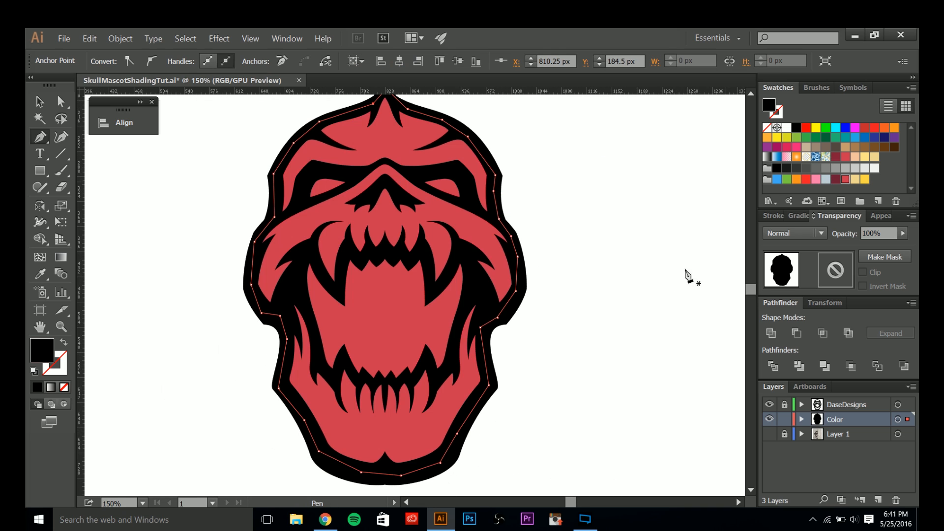
{"action": "key", "text": "ctrl+shift+bracketleft"}
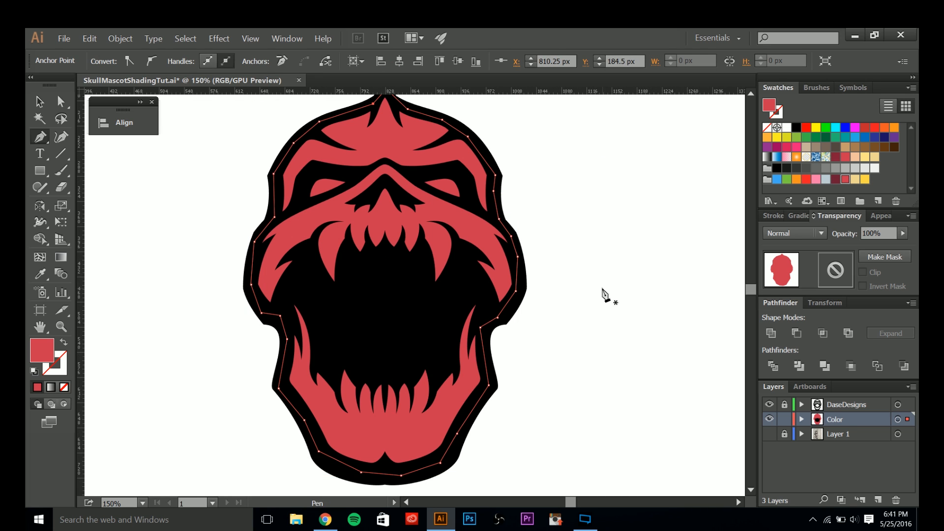
{"action": "key", "text": "v"}
{"action": "left_click", "coordinate": [602, 289]}
{"action": "scroll", "coordinate": [521, 406], "scroll_direction": "down", "scroll_amount": 2}
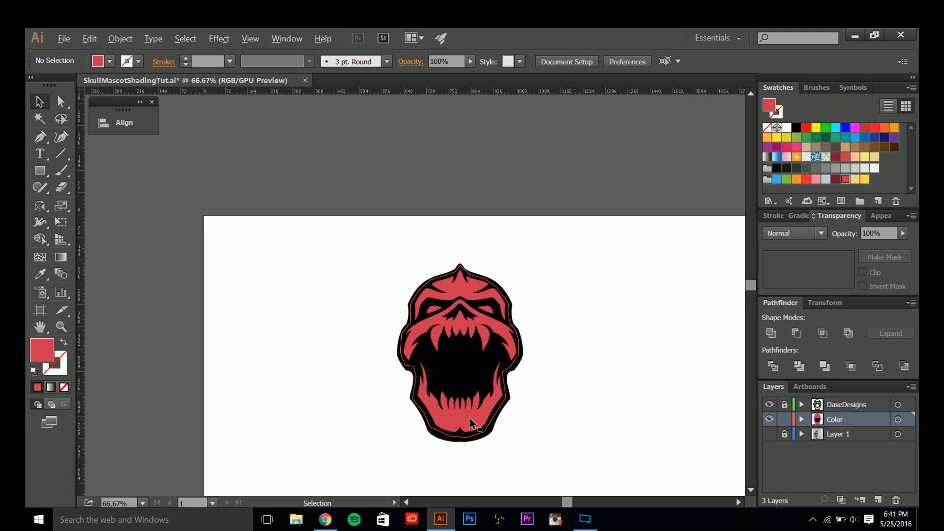
{"action": "scroll", "coordinate": [470, 418], "scroll_direction": "up", "scroll_amount": 2}
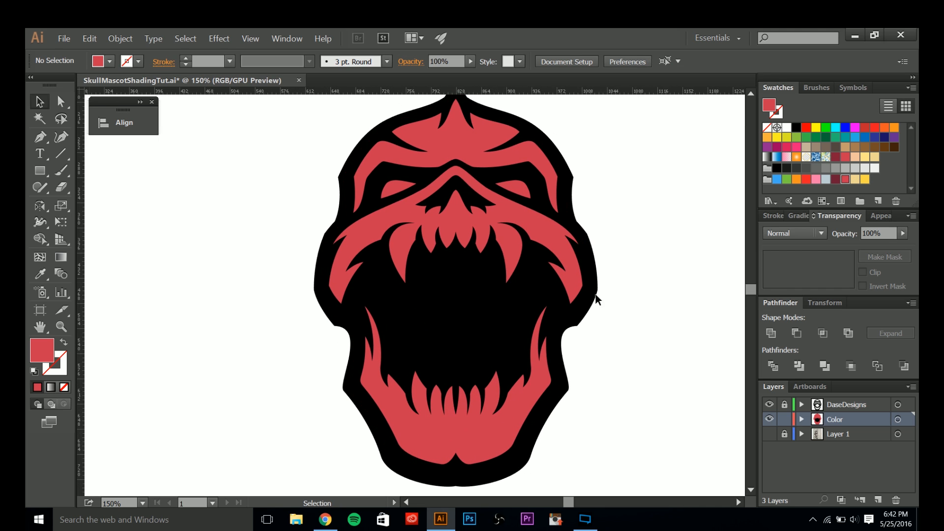
{"action": "scroll", "coordinate": [613, 318], "scroll_direction": "down", "scroll_amount": 2}
{"action": "scroll", "coordinate": [576, 341], "scroll_direction": "up", "scroll_amount": 2}
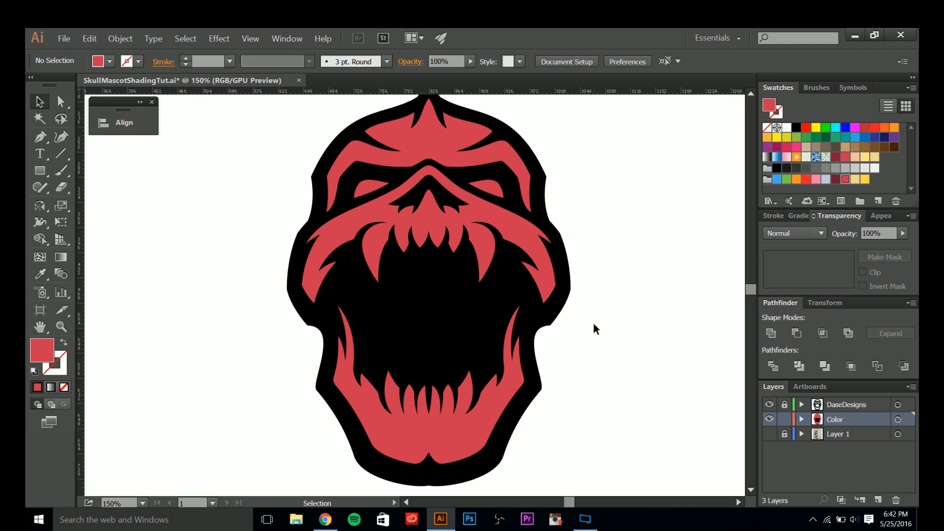
{"action": "scroll", "coordinate": [595, 326], "scroll_direction": "down", "scroll_amount": 2}
{"action": "scroll", "coordinate": [518, 316], "scroll_direction": "up", "scroll_amount": 2}
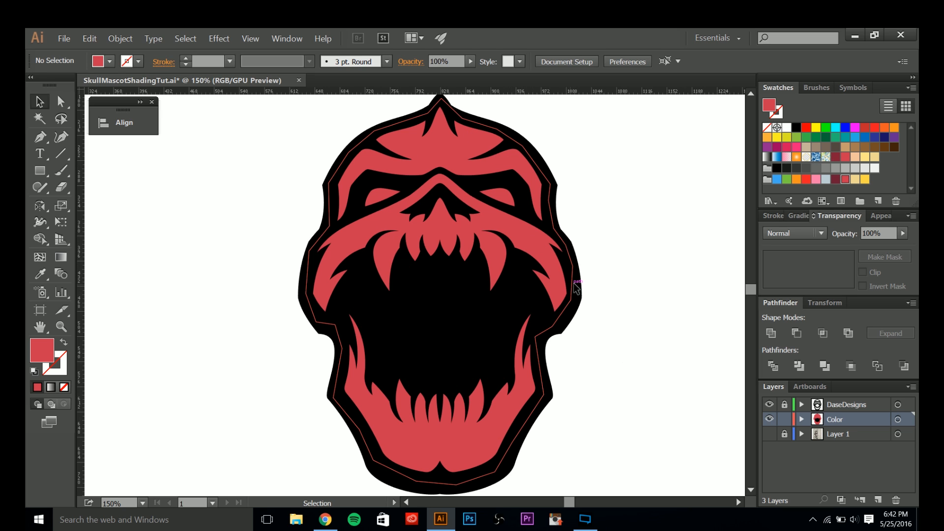
- Try filling the skull base shape with the background's white using the Eyedropper, undo it and deselect the shape
{"action": "left_click", "coordinate": [543, 268]}
{"action": "key", "text": "i"}
{"action": "left_click", "coordinate": [624, 261]}
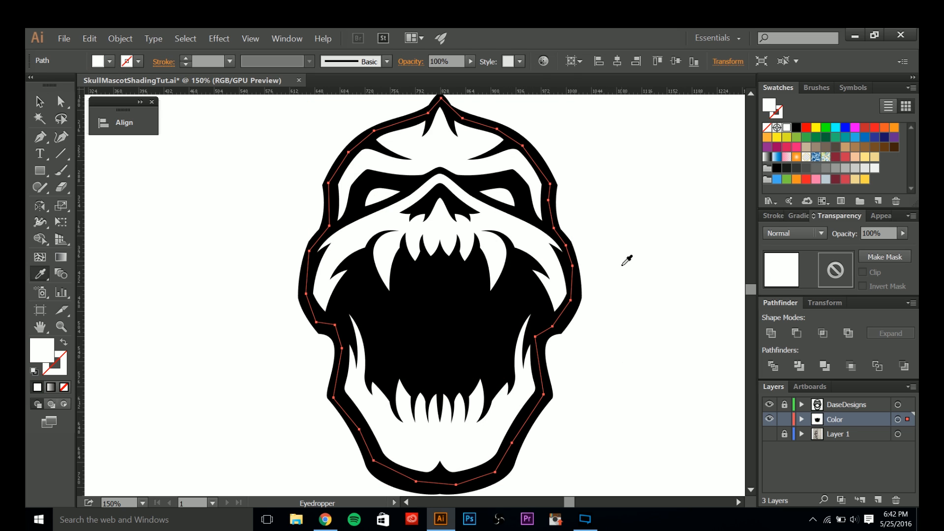
{"action": "key", "text": "ctrl+z"}
{"action": "key", "text": "v"}
{"action": "left_click", "coordinate": [613, 315]}
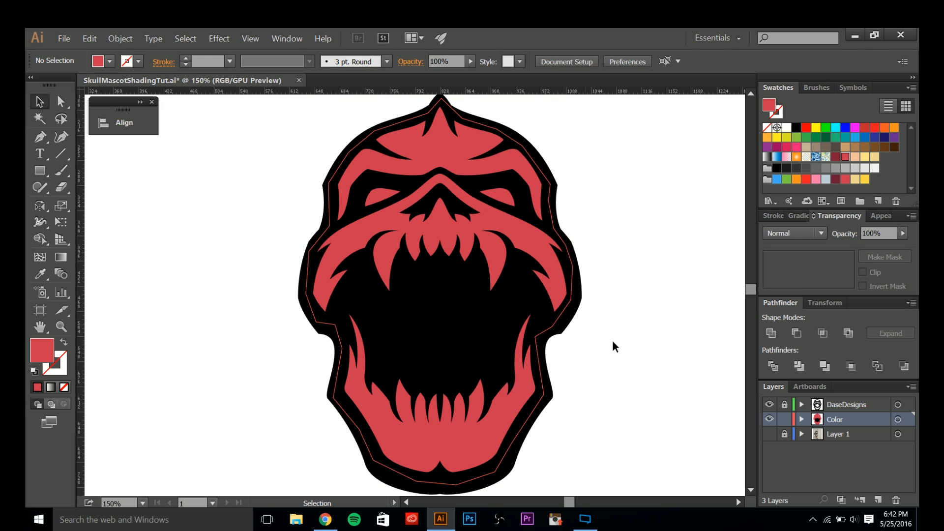
- Draw a closed Pen shape around the left eye, with its edges hidden under the black line art
{"action": "key", "text": "p"}
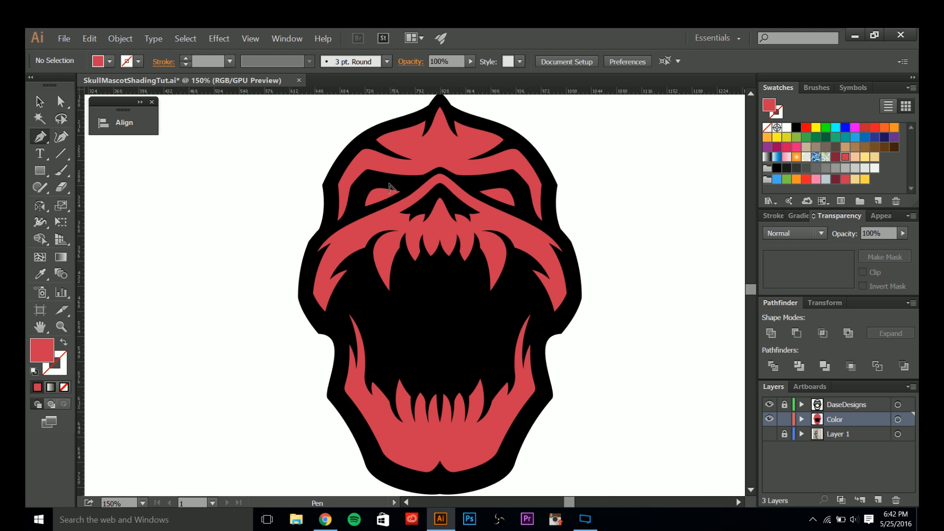
{"action": "scroll", "coordinate": [388, 184], "scroll_direction": "up", "scroll_amount": 3}
{"action": "left_click", "coordinate": [441, 192]}
{"action": "left_click", "coordinate": [341, 172]}
{"action": "left_click", "coordinate": [311, 203]}
{"action": "left_click", "coordinate": [303, 262]}
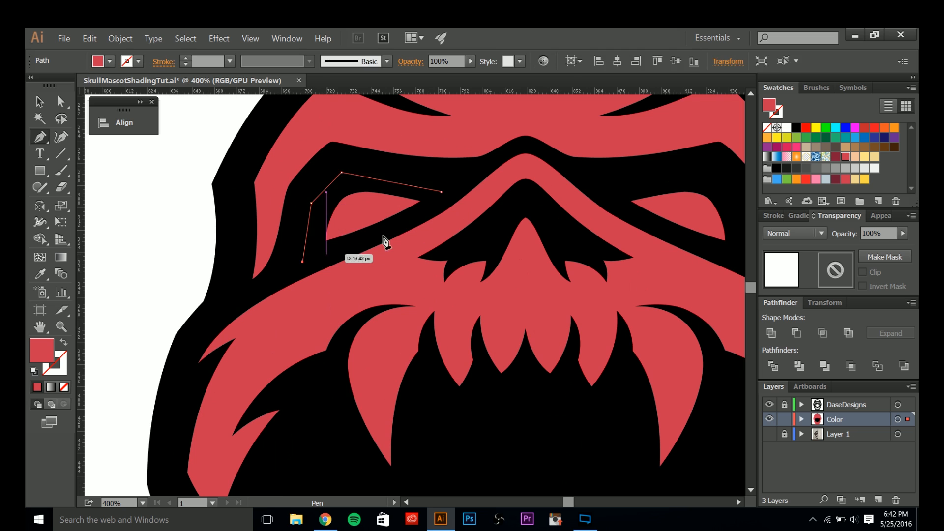
{"action": "left_click", "coordinate": [403, 225]}
{"action": "left_click", "coordinate": [441, 192]}
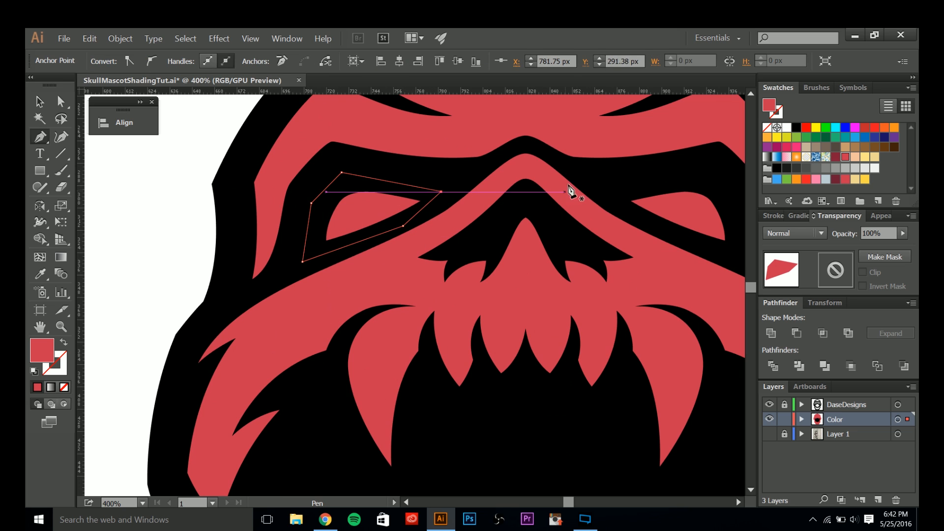
- Draw a matching closed Pen shape around the right eye, within the surrounding black line art
{"action": "left_click", "coordinate": [596, 187]}
{"action": "left_click", "coordinate": [604, 191]}
{"action": "left_click", "coordinate": [649, 225]}
{"action": "left_click", "coordinate": [733, 251]}
{"action": "left_click", "coordinate": [737, 225]}
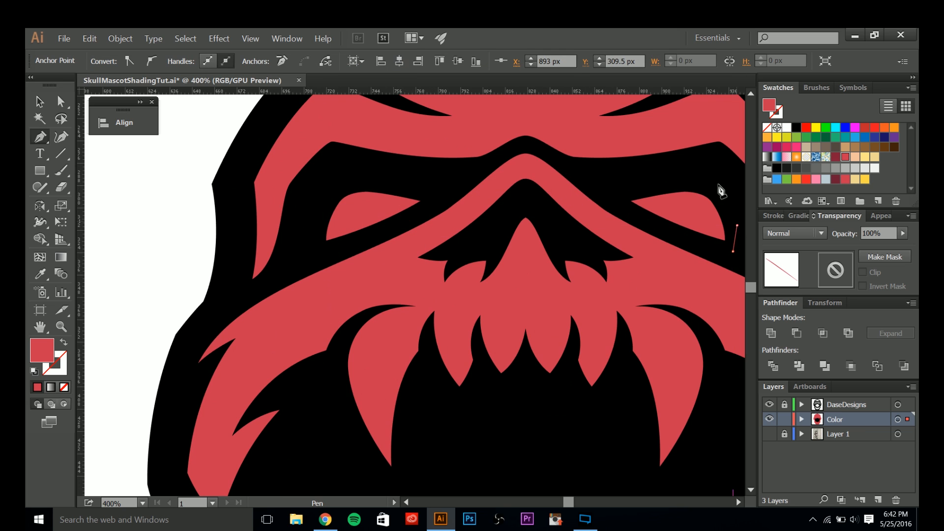
{"action": "left_click", "coordinate": [710, 169]}
{"action": "left_click", "coordinate": [631, 175]}
{"action": "left_click", "coordinate": [595, 188]}
- Fill both eye shapes with the yellow swatch and deselect them
{"action": "key", "text": "v"}
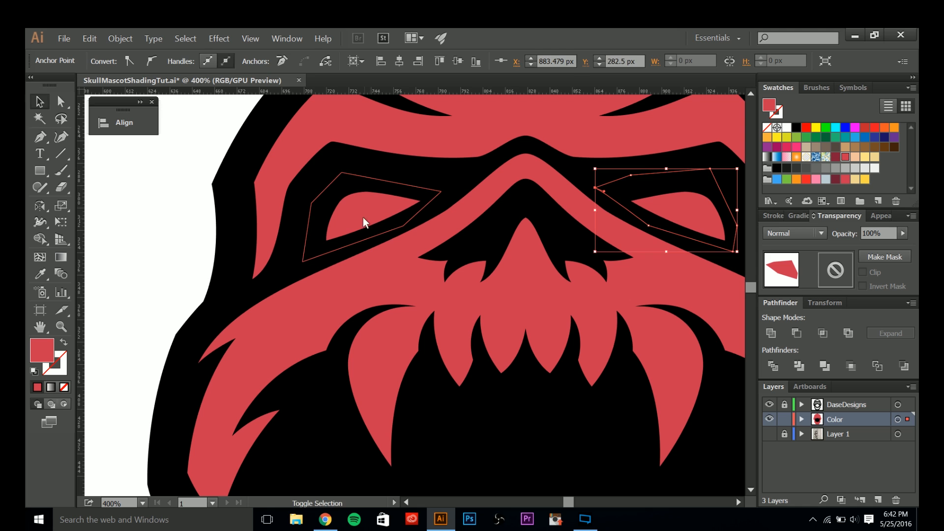
{"action": "left_click", "coordinate": [363, 218], "text": "shift"}
{"action": "left_click", "coordinate": [866, 180]}
{"action": "key", "text": "ctrl+minus"}
{"action": "key", "text": "ctrl+minus"}
{"action": "key", "text": "ctrl+minus"}
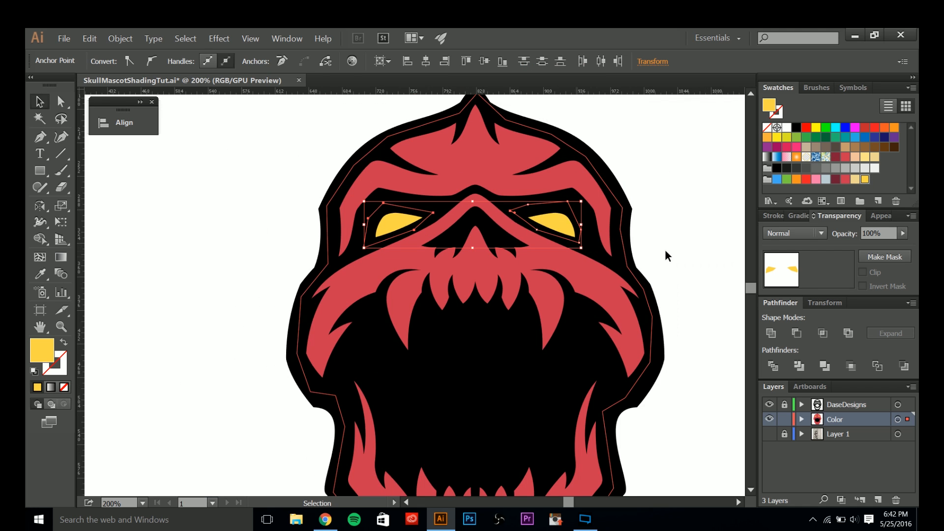
{"action": "left_click", "coordinate": [663, 250]}
{"action": "left_click_drag", "start_coordinate": [662, 251], "coordinate": [630, 249]}
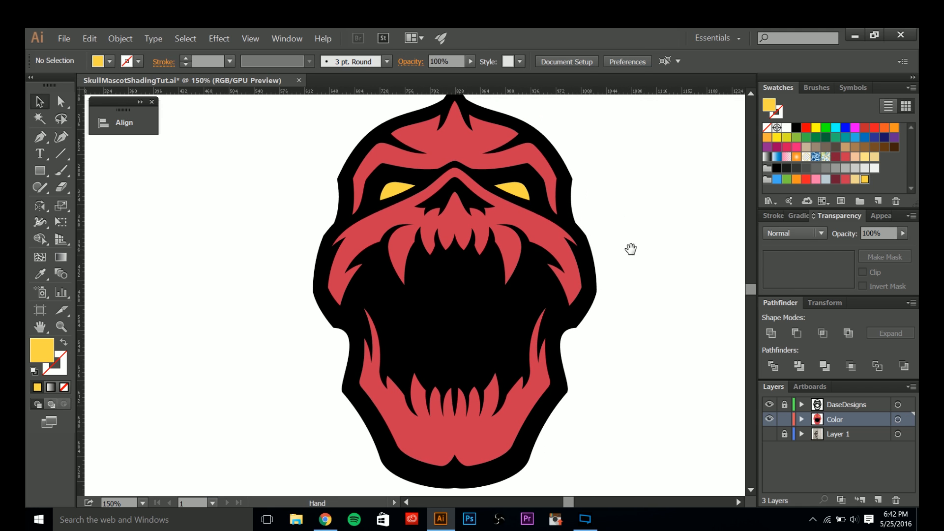
{"action": "key", "text": "p"}
{"action": "left_click_drag", "start_coordinate": [614, 190], "coordinate": [622, 244]}
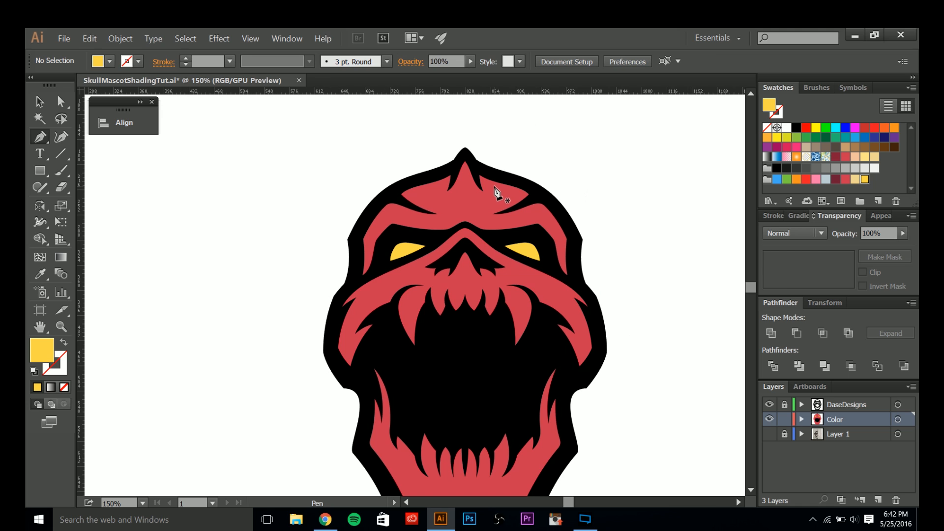
{"action": "scroll", "coordinate": [470, 185], "scroll_direction": "down", "scroll_amount": 1}
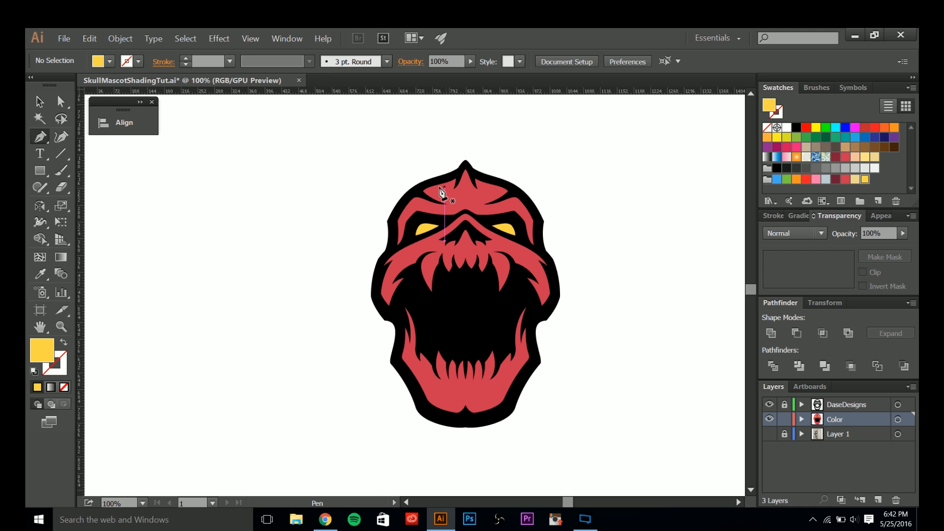
{"action": "key", "text": "a"}
{"action": "scroll", "coordinate": [440, 157], "scroll_direction": "up", "scroll_amount": 1}
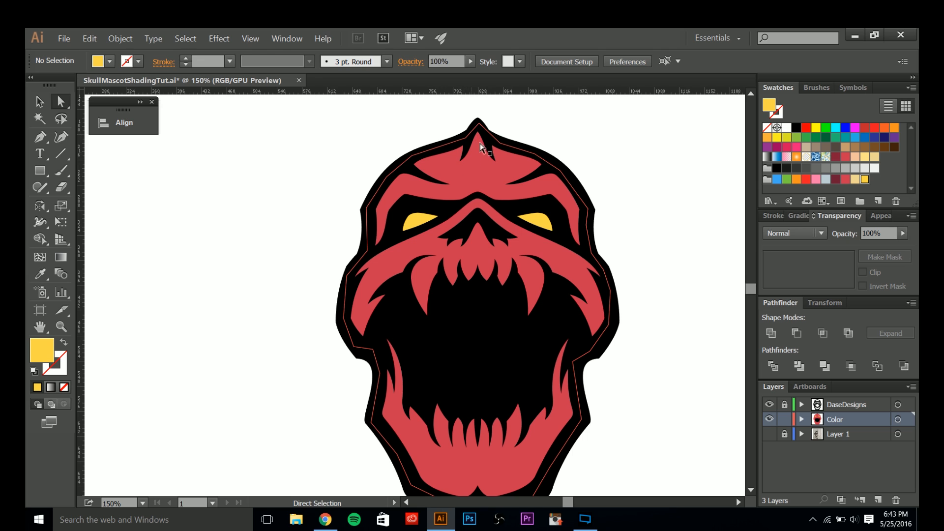
{"action": "left_click_drag", "start_coordinate": [643, 344], "coordinate": [632, 310]}
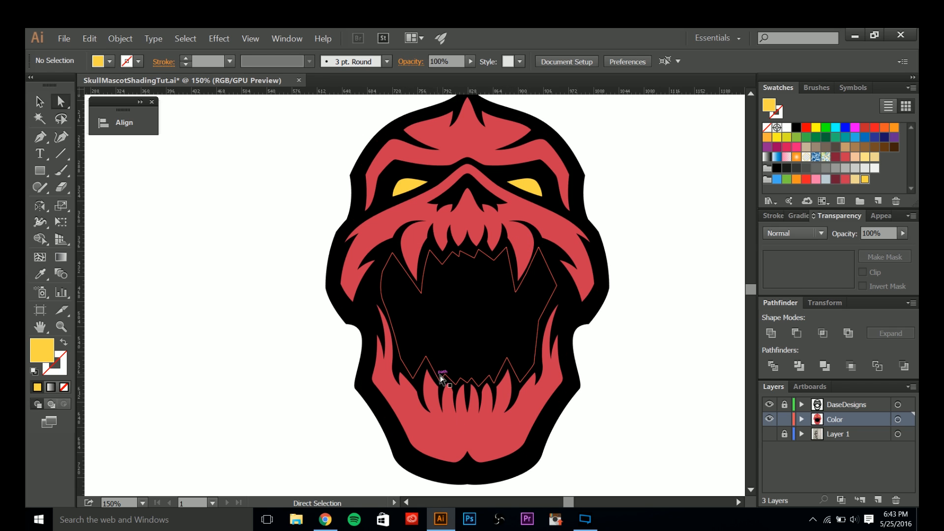
{"action": "key", "text": "v"}
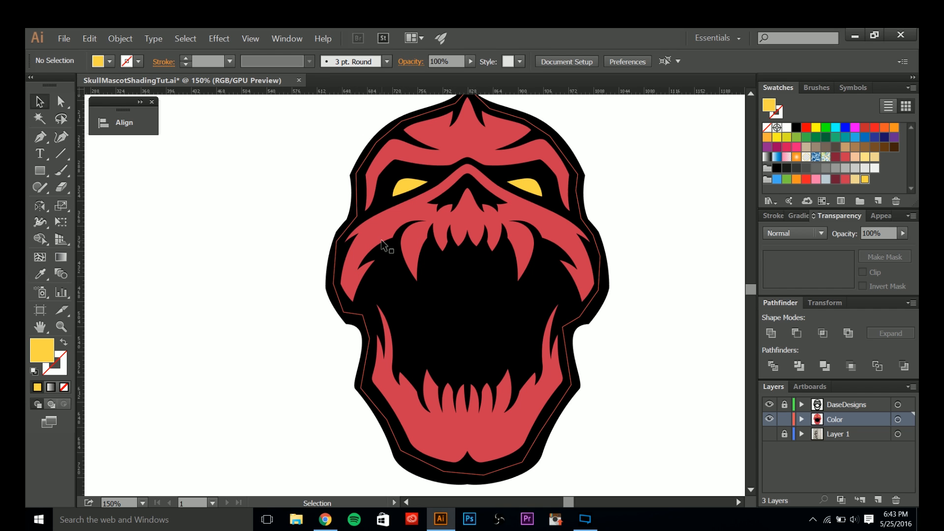
- Draw a yellow circle centered just above the skull's crown with the Ellipse tool
{"action": "left_click_drag", "start_coordinate": [343, 208], "coordinate": [319, 351]}
{"action": "key", "text": "l"}
{"action": "left_click_drag", "start_coordinate": [428, 131], "coordinate": [459, 192]}
{"action": "key", "text": "v"}
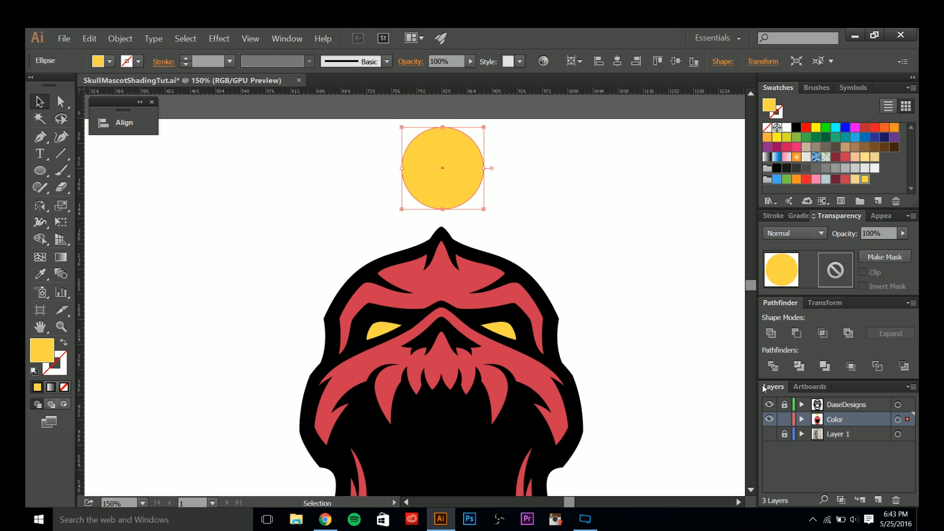
- Move the circle to the DaseDesigns layer and place it, slightly enlarged, over the tip of the skull's crown
{"action": "left_click_drag", "start_coordinate": [907, 419], "coordinate": [907, 405]}
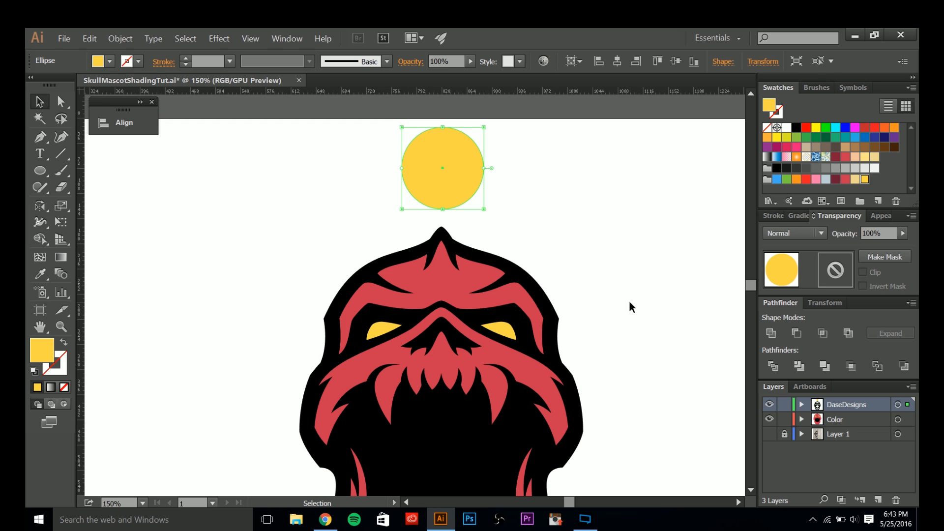
{"action": "left_click_drag", "start_coordinate": [456, 168], "coordinate": [456, 214]}
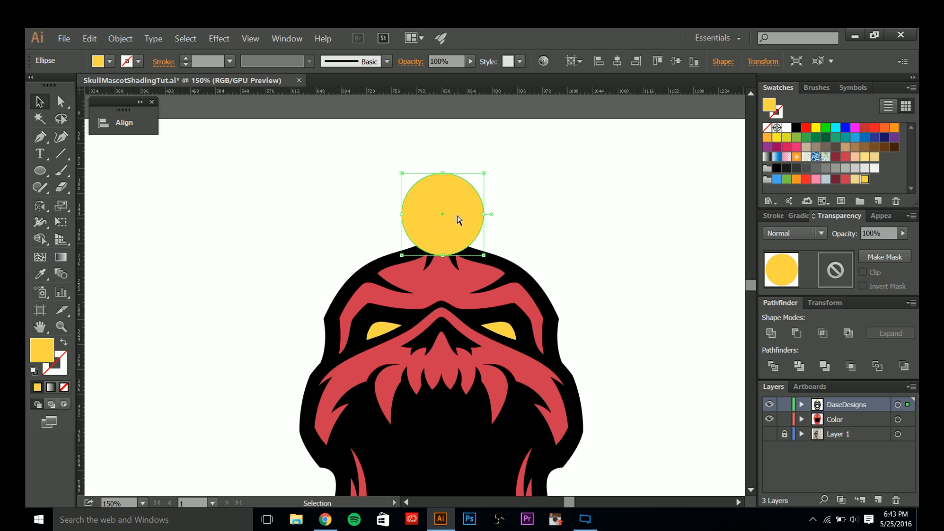
{"action": "key", "text": "a"}
{"action": "key", "text": "v"}
{"action": "left_click_drag", "start_coordinate": [484, 255], "coordinate": [492, 263]}
- Move the circle back to the Color layer so it sits behind the line art, and deselect it
{"action": "left_click_drag", "start_coordinate": [907, 405], "coordinate": [908, 419]}
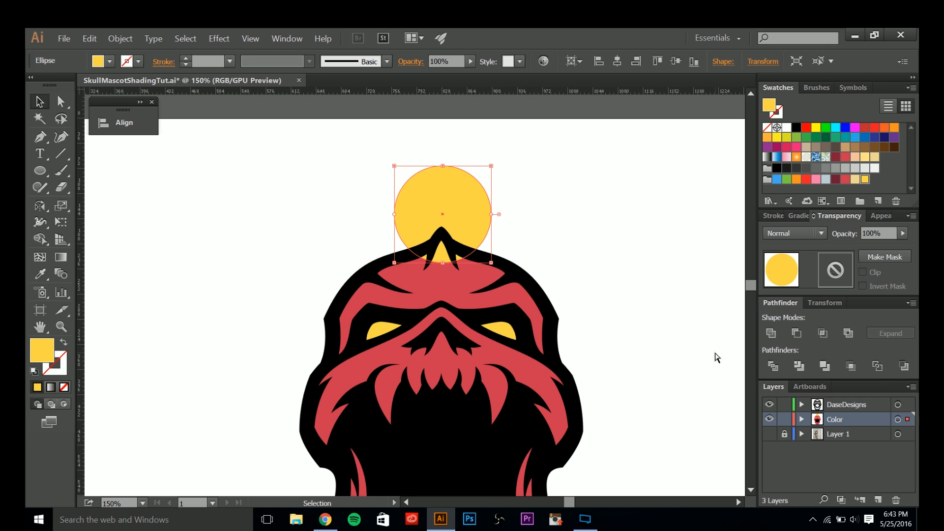
{"action": "key", "text": "a"}
{"action": "left_click", "coordinate": [676, 296]}
{"action": "scroll", "coordinate": [670, 300], "scroll_direction": "down", "scroll_amount": 1}
{"action": "left_click_drag", "start_coordinate": [668, 303], "coordinate": [652, 285]}
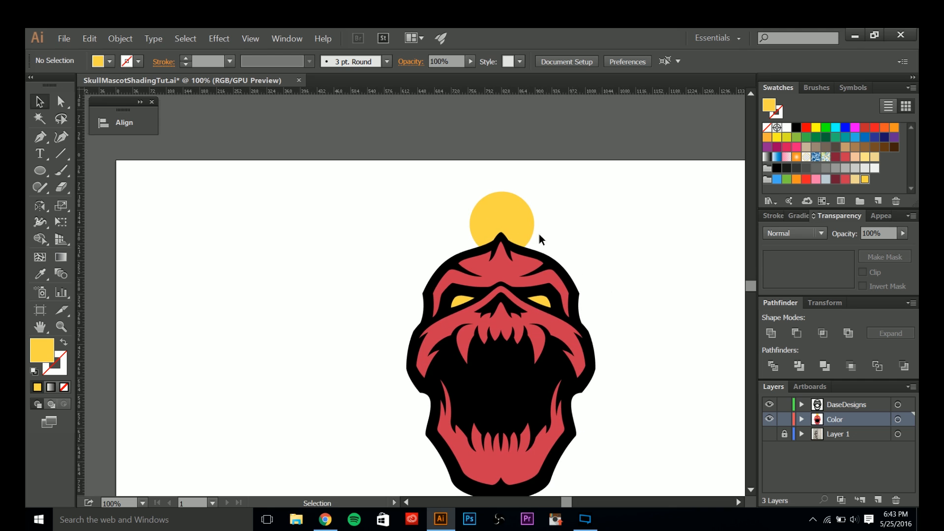
- Delete the yellow circle behind the skull's crown
{"action": "left_click_drag", "start_coordinate": [590, 256], "coordinate": [568, 234]}
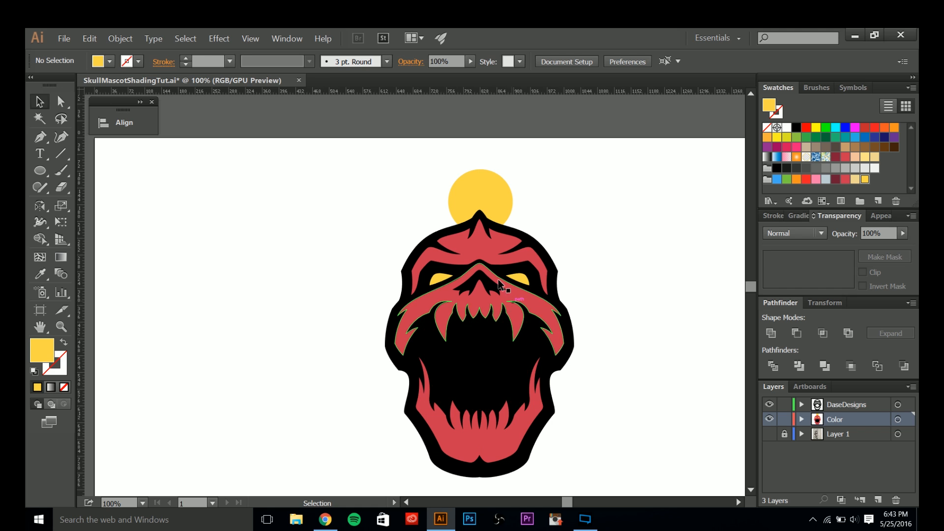
{"action": "scroll", "coordinate": [480, 204], "scroll_direction": "up", "scroll_amount": 2}
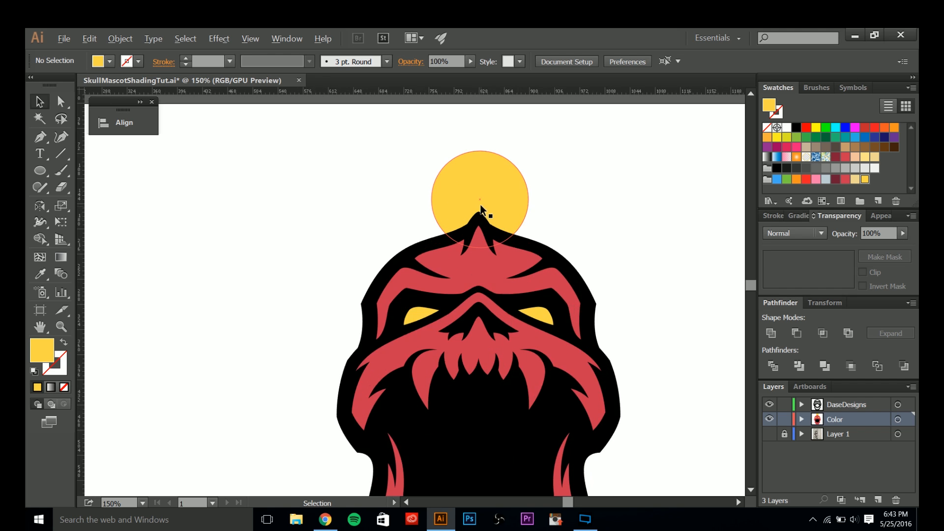
{"action": "left_click", "coordinate": [496, 197]}
{"action": "key", "text": "Delete"}
{"action": "scroll", "coordinate": [468, 148], "scroll_direction": "down", "scroll_amount": 2}
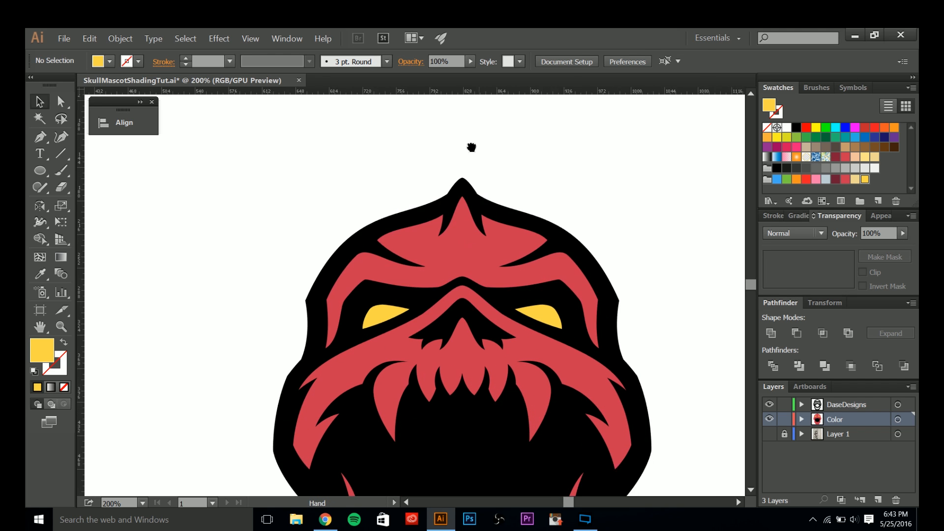
- Lock the DaseDesigns layer and show the guides
{"action": "key", "text": "p"}
{"action": "left_click", "coordinate": [785, 405]}
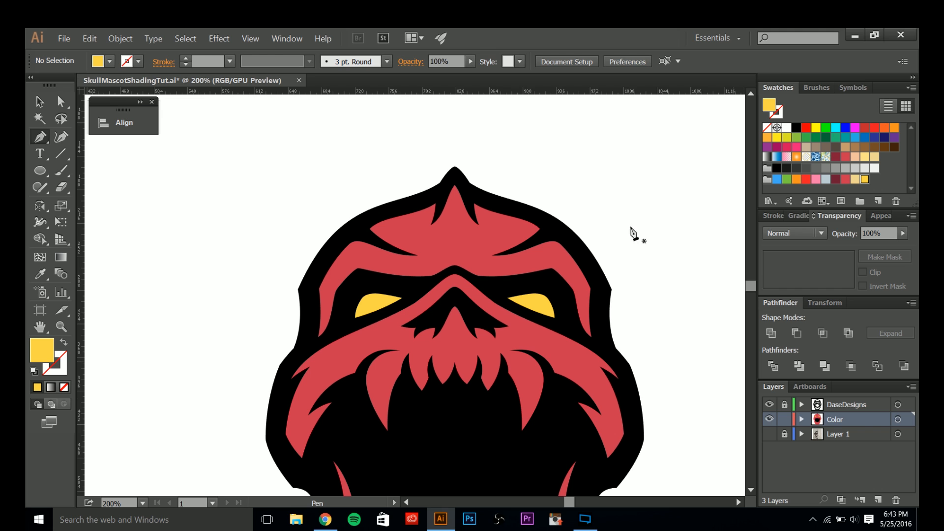
{"action": "scroll", "coordinate": [436, 212], "scroll_direction": "up", "scroll_amount": 2}
{"action": "key", "text": "ctrl+;"}
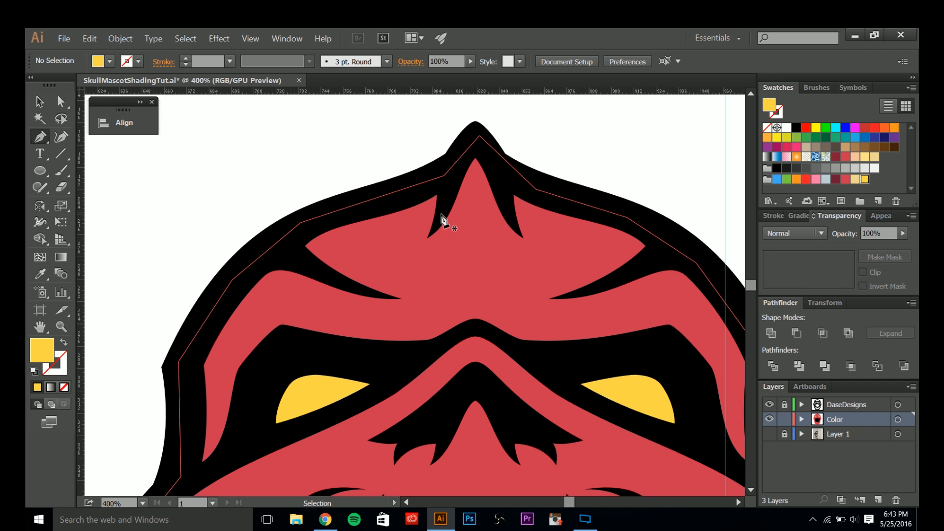
{"action": "scroll", "coordinate": [401, 222], "scroll_direction": "down", "scroll_amount": 2}
{"action": "scroll", "coordinate": [450, 206], "scroll_direction": "down", "scroll_amount": 2}
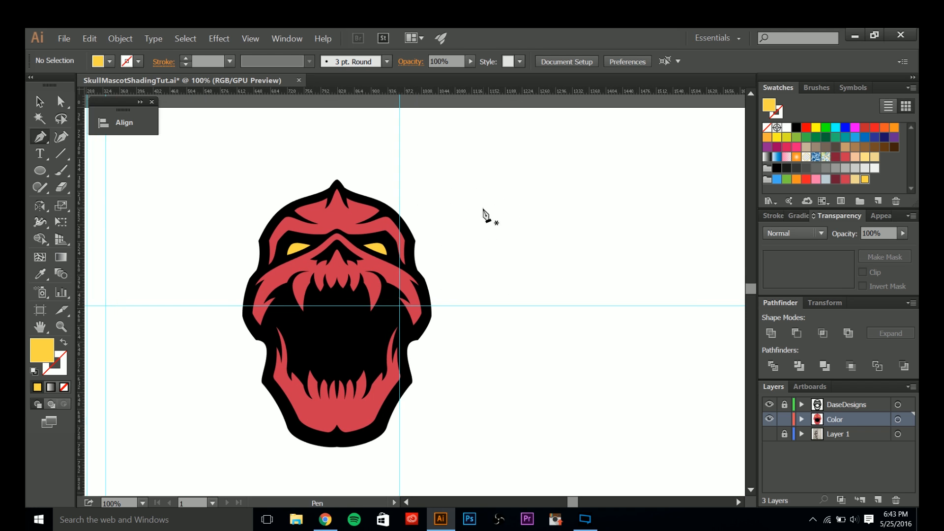
- Unlock the DaseDesigns layer and delete all the existing guides from the artwork
{"action": "key", "text": "v"}
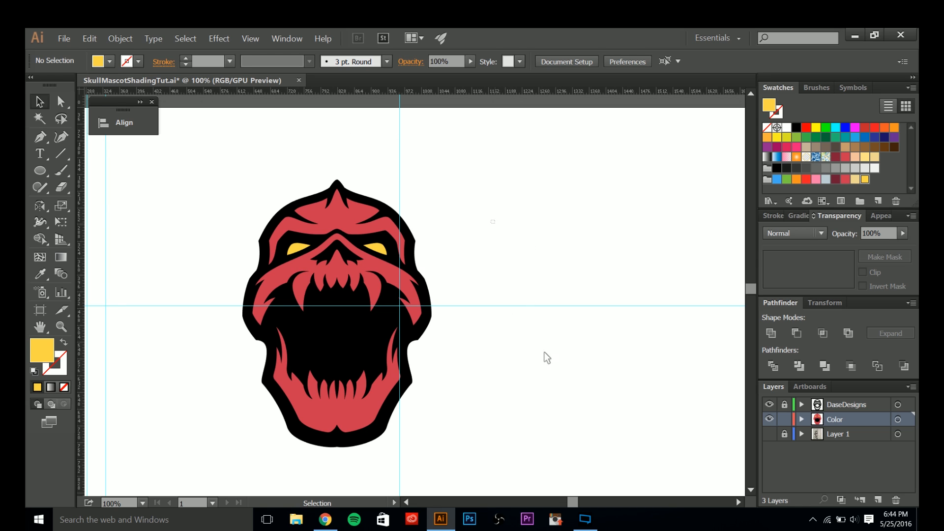
{"action": "left_click", "coordinate": [783, 406]}
{"action": "left_click_drag", "start_coordinate": [553, 392], "coordinate": [628, 254]}
{"action": "left_click_drag", "start_coordinate": [477, 282], "coordinate": [515, 332]}
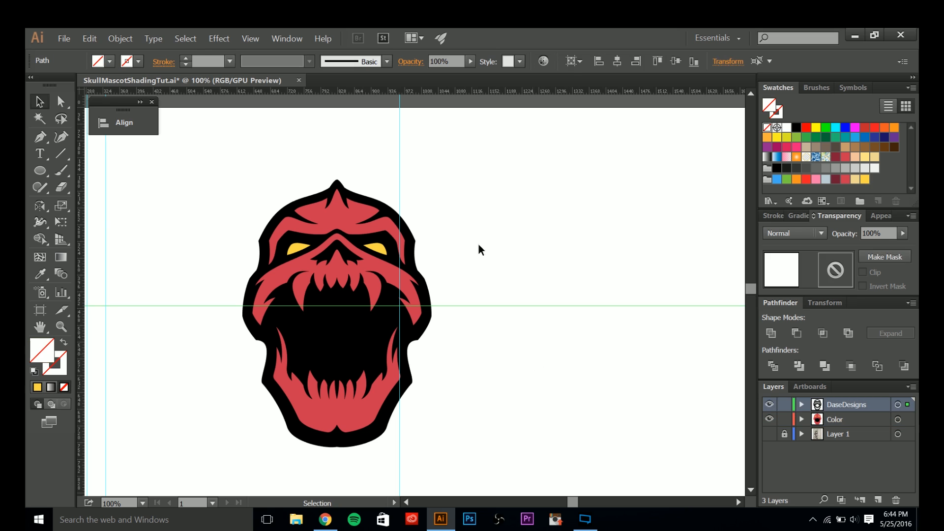
{"action": "left_click_drag", "start_coordinate": [530, 192], "coordinate": [593, 206]}
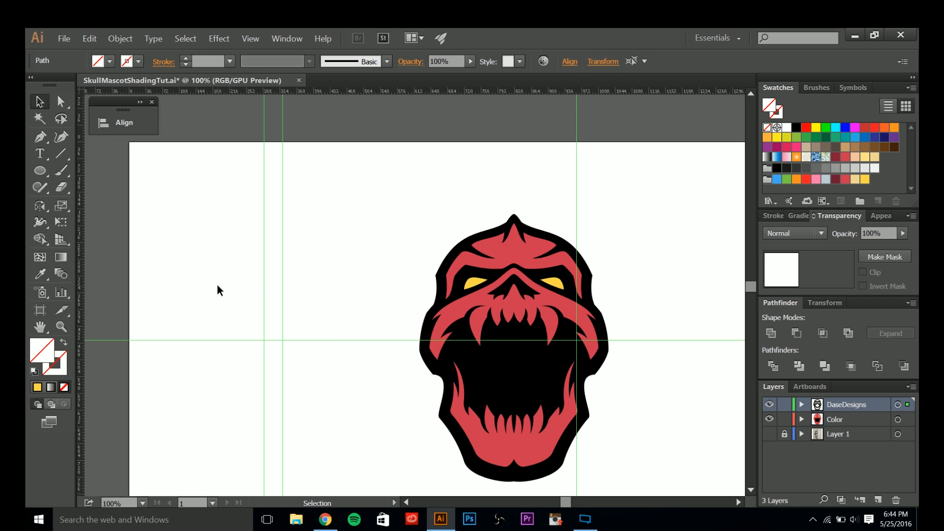
{"action": "key", "text": "Delete"}
{"action": "left_click_drag", "start_coordinate": [295, 365], "coordinate": [239, 322]}
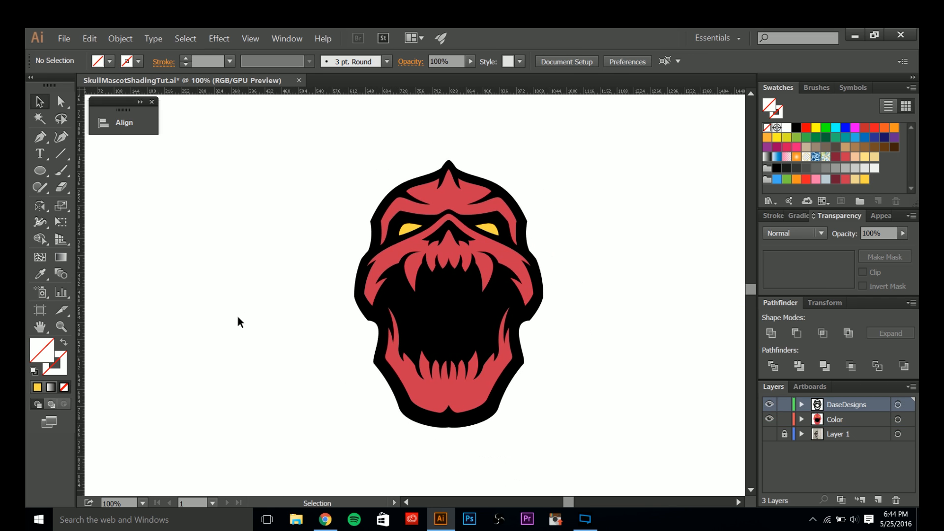
- Place a vertical guide through the skull's center, snapped to the chin notch of the line art, and deselect the artwork
{"action": "left_click", "coordinate": [456, 425]}
{"action": "scroll", "coordinate": [443, 416], "scroll_direction": "up", "scroll_amount": 2}
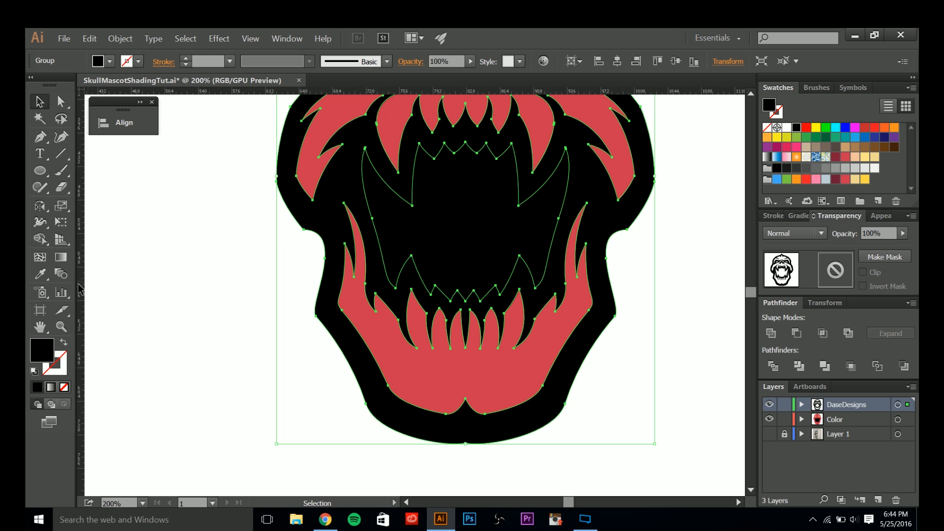
{"action": "left_click_drag", "start_coordinate": [80, 293], "coordinate": [467, 403]}
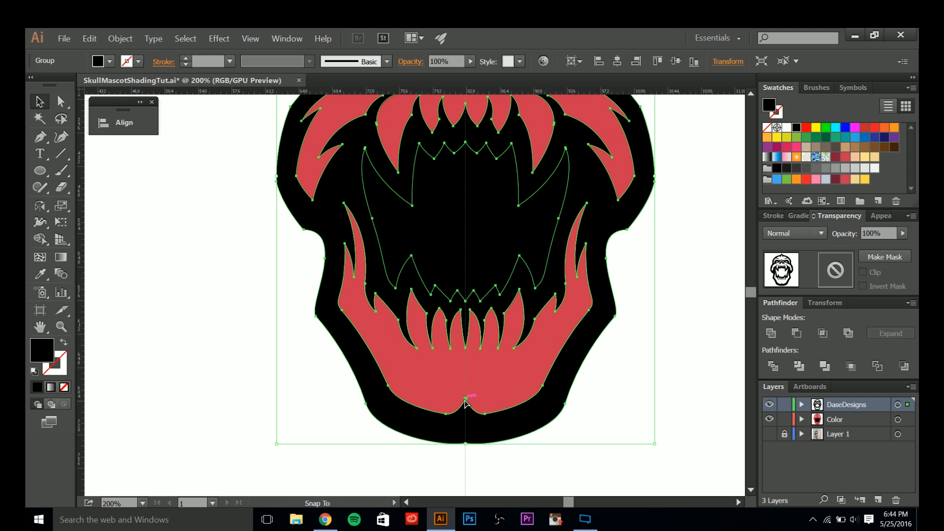
{"action": "left_click", "coordinate": [512, 472]}
{"action": "scroll", "coordinate": [495, 464], "scroll_direction": "down", "scroll_amount": 2}
{"action": "scroll", "coordinate": [500, 462], "scroll_direction": "up", "scroll_amount": 1}
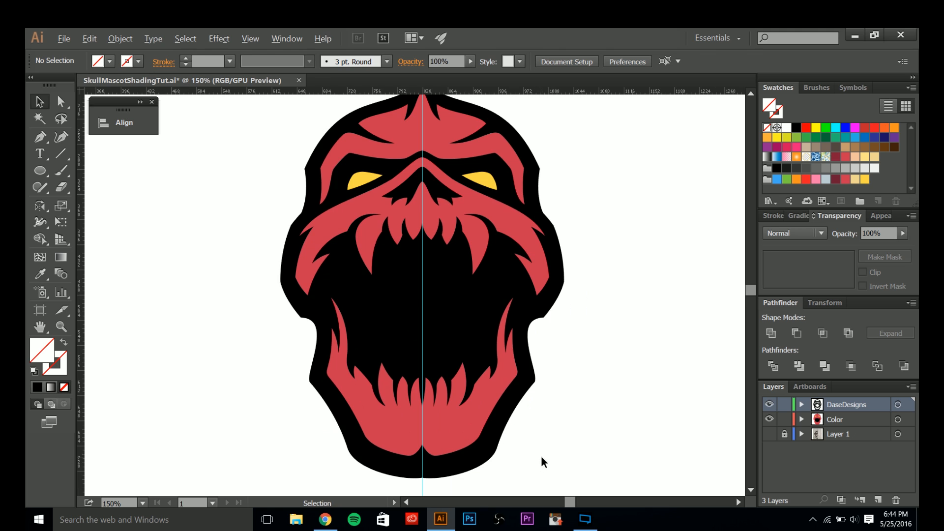
{"action": "scroll", "coordinate": [541, 456], "scroll_direction": "down", "scroll_amount": 1}
{"action": "left_click_drag", "start_coordinate": [589, 427], "coordinate": [555, 429]}
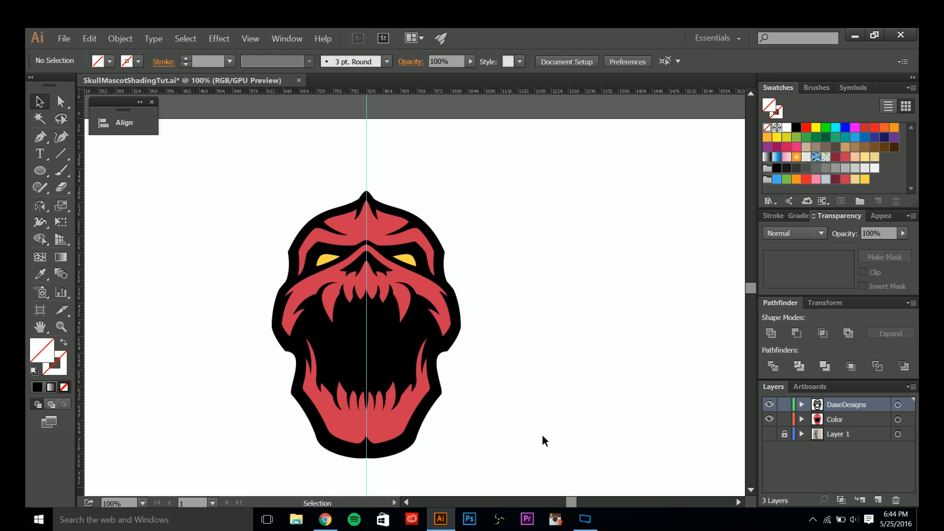
- Add a second vertical guide in the empty artboard area to the right of the skull
{"action": "left_click_drag", "start_coordinate": [85, 241], "coordinate": [578, 216]}
{"action": "left_click_drag", "start_coordinate": [620, 291], "coordinate": [571, 284]}
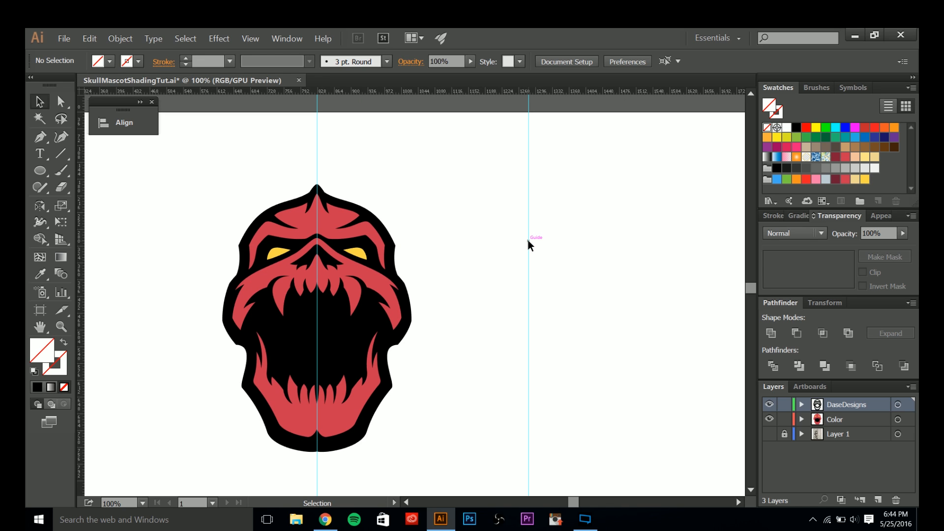
{"action": "key", "text": "a"}
{"action": "left_click_drag", "start_coordinate": [490, 204], "coordinate": [564, 294]}
{"action": "scroll", "coordinate": [529, 253], "scroll_direction": "up", "scroll_amount": 2}
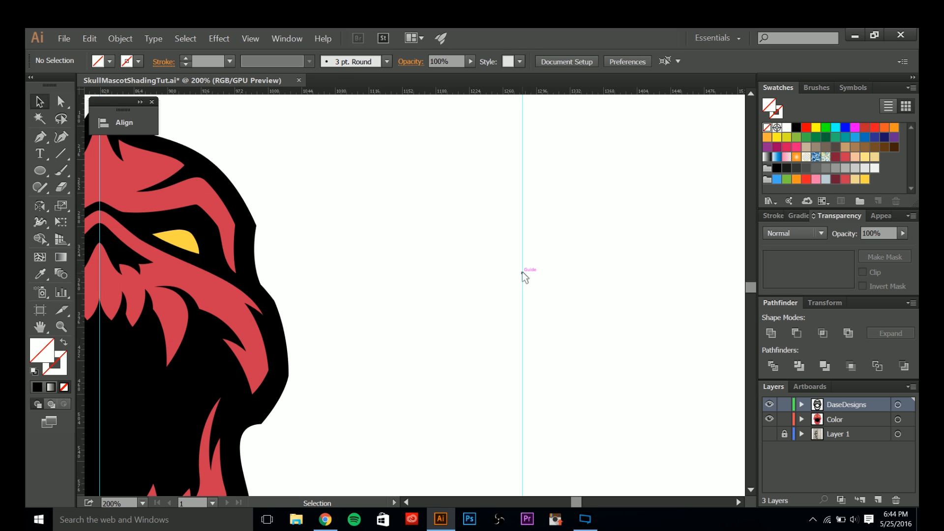
{"action": "scroll", "coordinate": [536, 289], "scroll_direction": "down", "scroll_amount": 2}
{"action": "left_click_drag", "start_coordinate": [553, 310], "coordinate": [536, 320]}
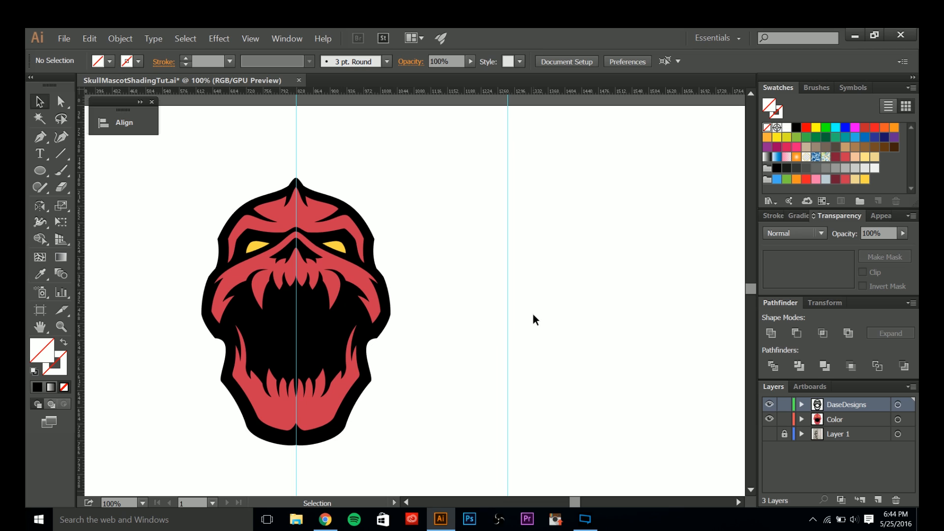
- Select the vertical guide to the right of the skull and delete it
{"action": "key", "text": "a"}
{"action": "key", "text": "v"}
{"action": "left_click_drag", "start_coordinate": [550, 226], "coordinate": [475, 305]}
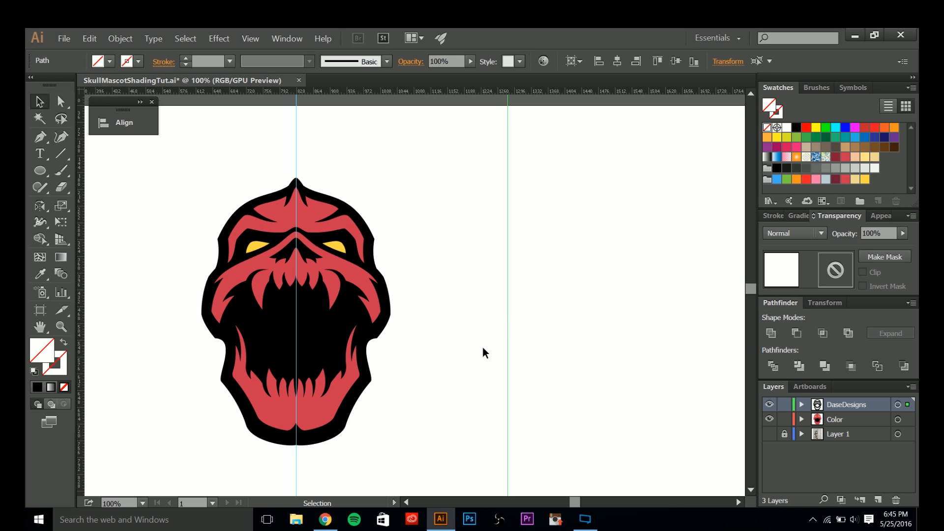
{"action": "scroll", "coordinate": [483, 348], "scroll_direction": "down", "scroll_amount": 1}
{"action": "left_click_drag", "start_coordinate": [329, 187], "coordinate": [556, 301]}
{"action": "key", "text": "Delete"}
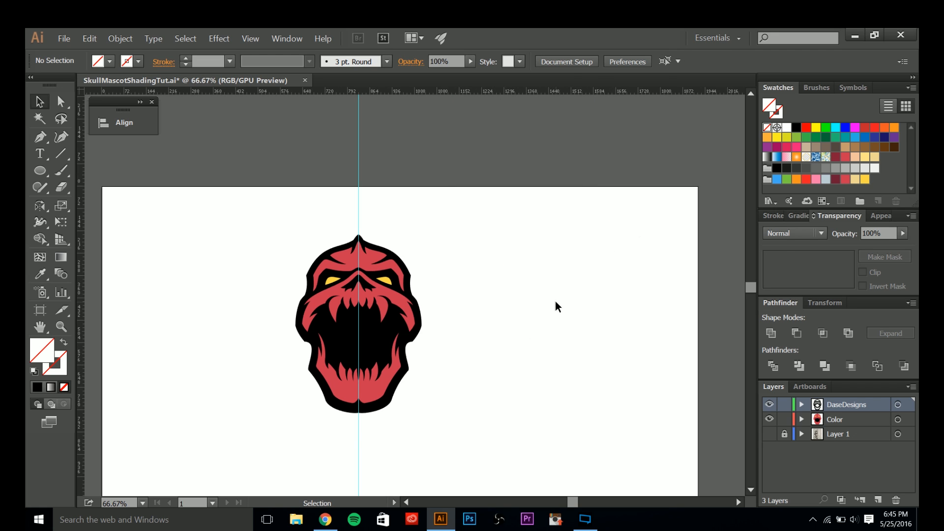
- Hide the guides and show them again, selecting and deselecting the center guide to check it
{"action": "left_click_drag", "start_coordinate": [337, 182], "coordinate": [337, 183]}
{"action": "left_click_drag", "start_coordinate": [420, 194], "coordinate": [338, 182]}
{"action": "left_click", "coordinate": [412, 203]}
{"action": "key", "text": "a"}
{"action": "key", "text": "ctrl+semicolon"}
{"action": "key", "text": "v"}
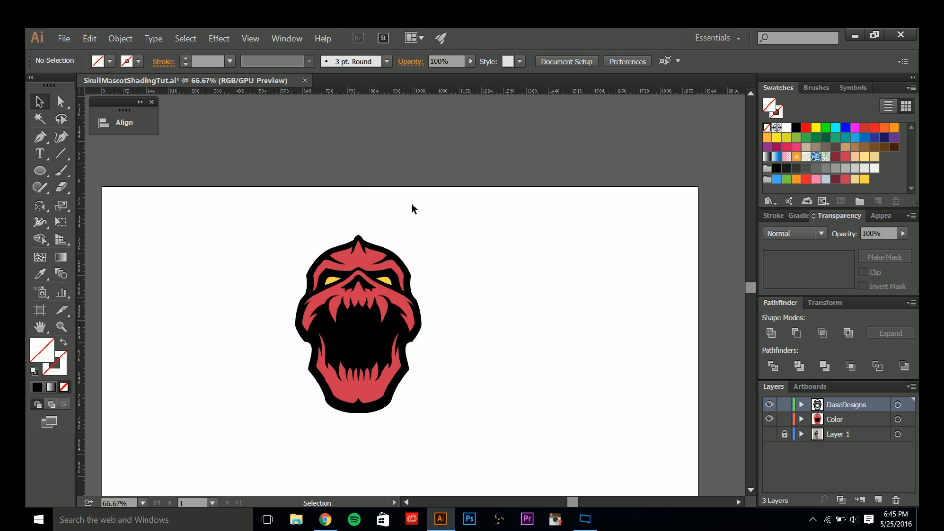
{"action": "key", "text": "ctrl+semicolon"}
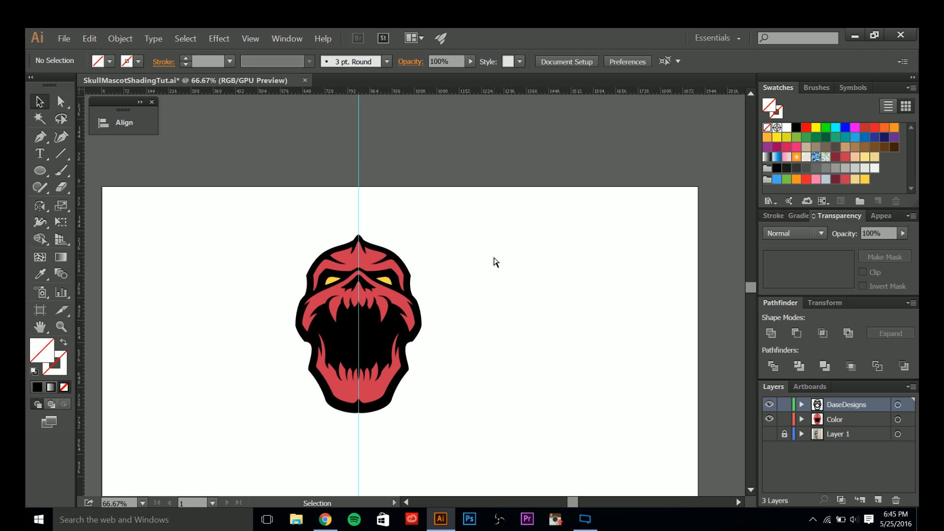
{"action": "left_click_drag", "start_coordinate": [313, 193], "coordinate": [313, 193]}
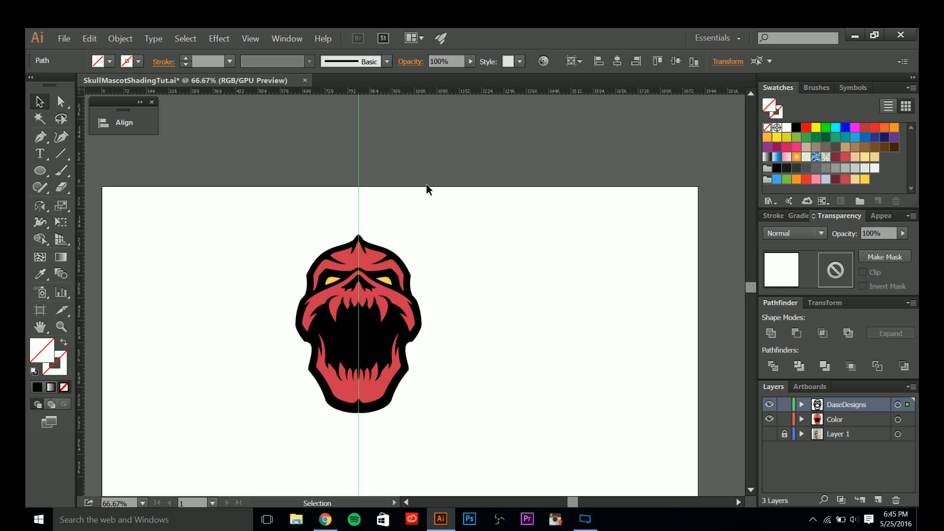
{"action": "left_click", "coordinate": [426, 186]}
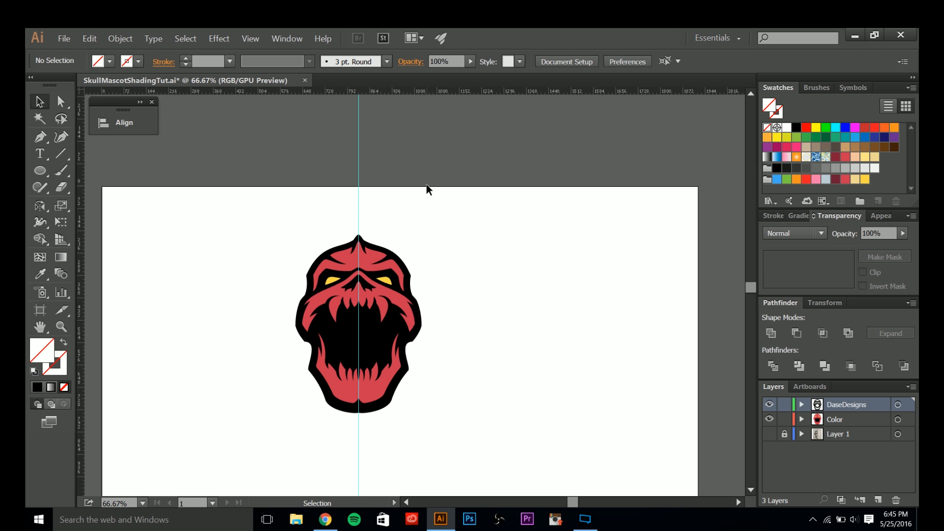
{"action": "scroll", "coordinate": [378, 230], "scroll_direction": "up", "scroll_amount": 1}
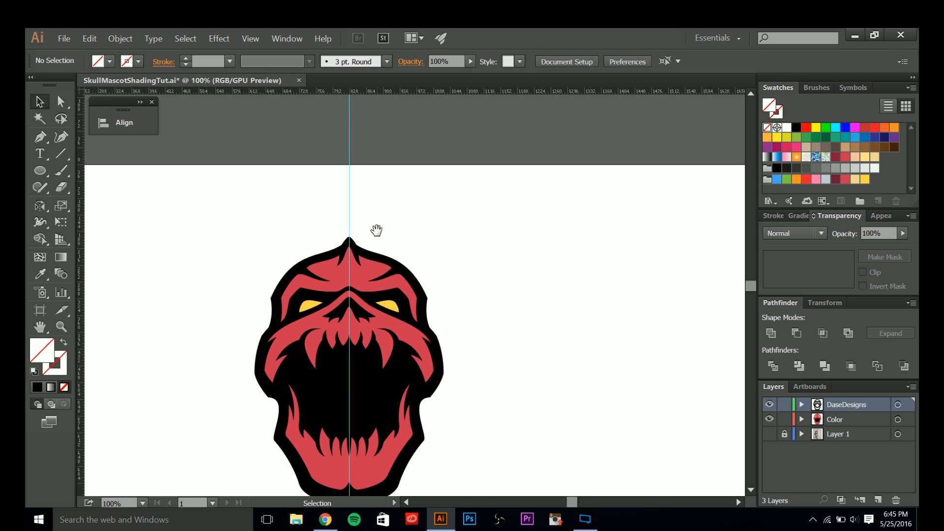
{"action": "left_click_drag", "start_coordinate": [378, 230], "coordinate": [436, 161]}
{"action": "scroll", "coordinate": [402, 352], "scroll_direction": "up", "scroll_amount": 1}
{"action": "left_click_drag", "start_coordinate": [477, 349], "coordinate": [485, 339]}
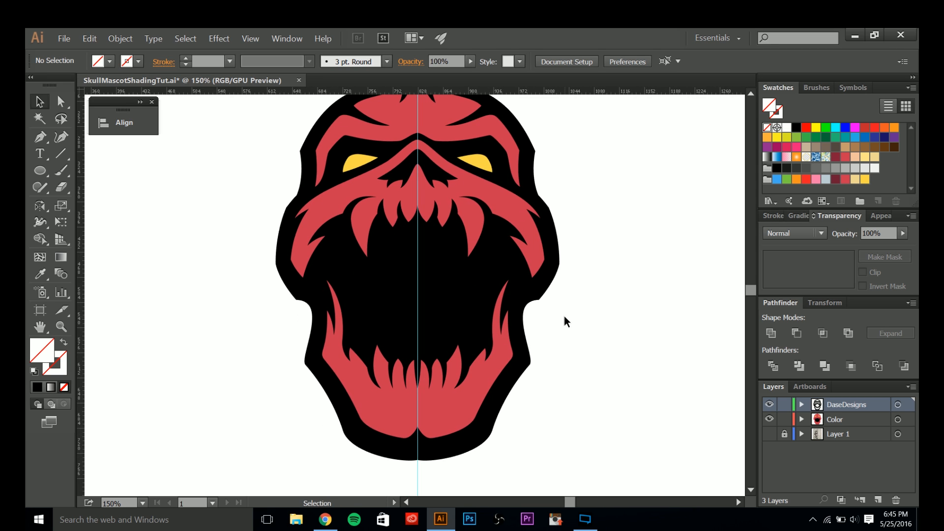
{"action": "key", "text": "p"}
{"action": "left_click_drag", "start_coordinate": [591, 307], "coordinate": [612, 224]}
{"action": "key", "text": "ctrl+z"}
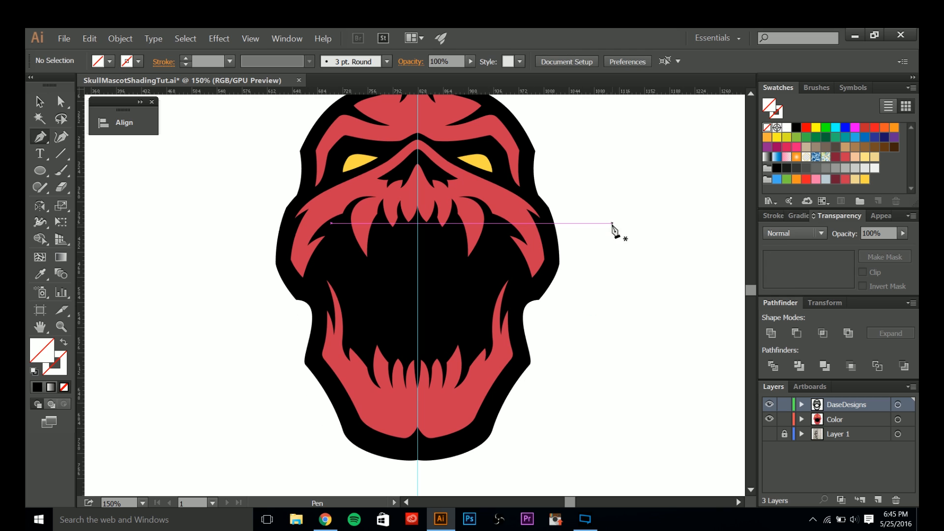
{"action": "left_click_drag", "start_coordinate": [608, 173], "coordinate": [612, 200]}
{"action": "key", "text": "v"}
{"action": "left_click_drag", "start_coordinate": [566, 160], "coordinate": [588, 185]}
- Start a Pen path at the inner tip of the left brow crease and curve it to just inside the forehead shape's left tip
{"action": "scroll", "coordinate": [441, 122], "scroll_direction": "up", "scroll_amount": 3}
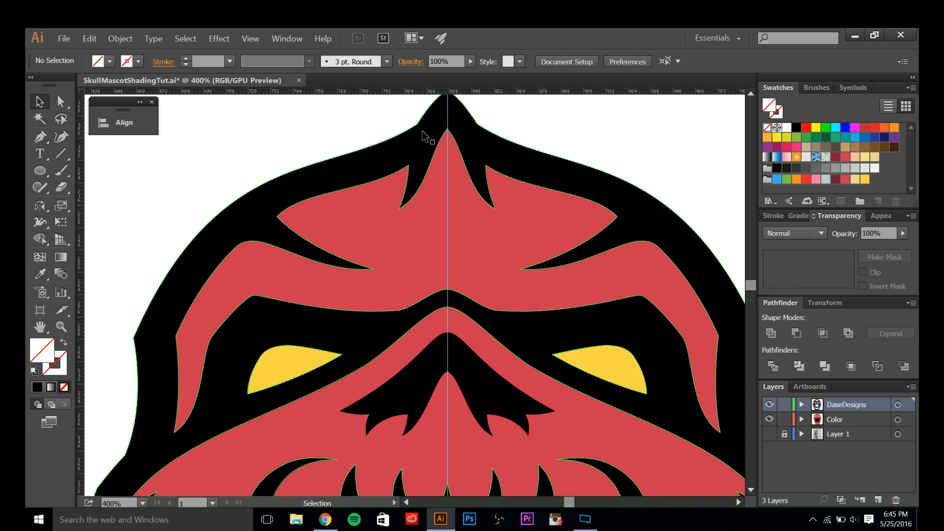
{"action": "key", "text": "p"}
{"action": "left_click_drag", "start_coordinate": [349, 202], "coordinate": [344, 242]}
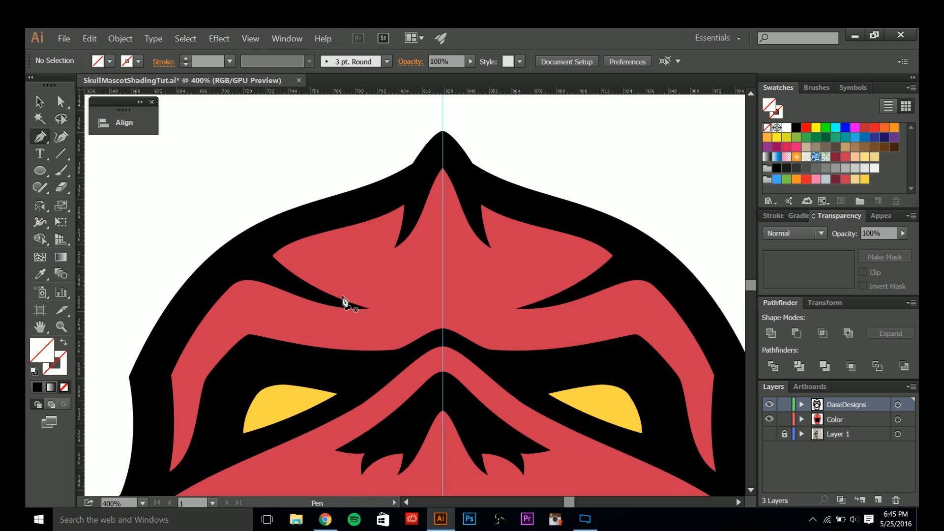
{"action": "scroll", "coordinate": [344, 302], "scroll_direction": "up", "scroll_amount": 2}
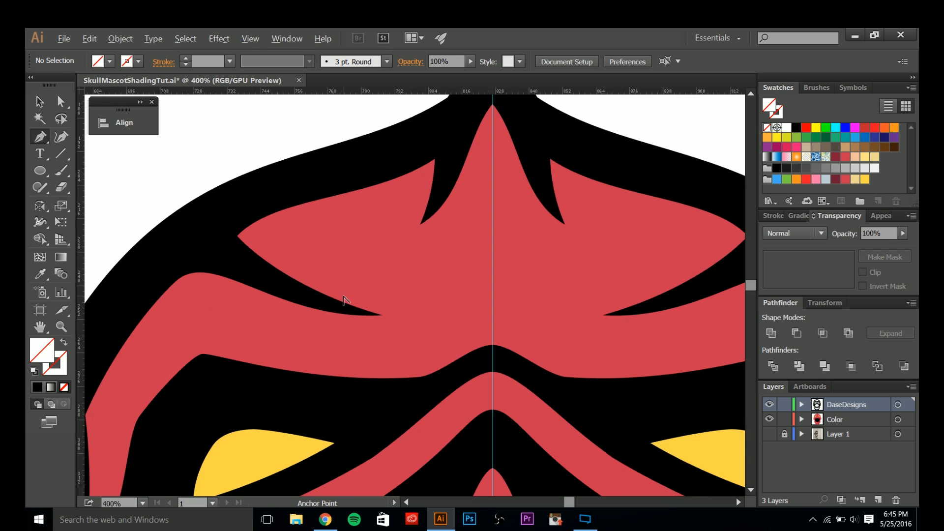
{"action": "left_click_drag", "start_coordinate": [338, 278], "coordinate": [359, 320]}
{"action": "left_click", "coordinate": [398, 360]}
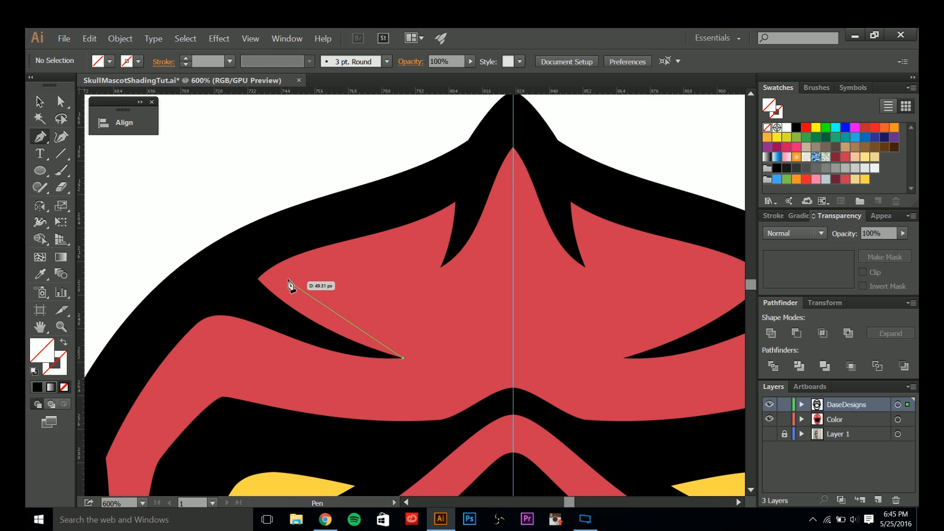
{"action": "mouse_move", "coordinate": [288, 277]}
{"action": "left_mouse_down"}
{"action": "mouse_move", "coordinate": [265, 246]}
{"action": "mouse_move", "coordinate": [301, 293]}
{"action": "mouse_move", "coordinate": [266, 253]}
{"action": "mouse_move", "coordinate": [285, 282]}
{"action": "left_mouse_up"}
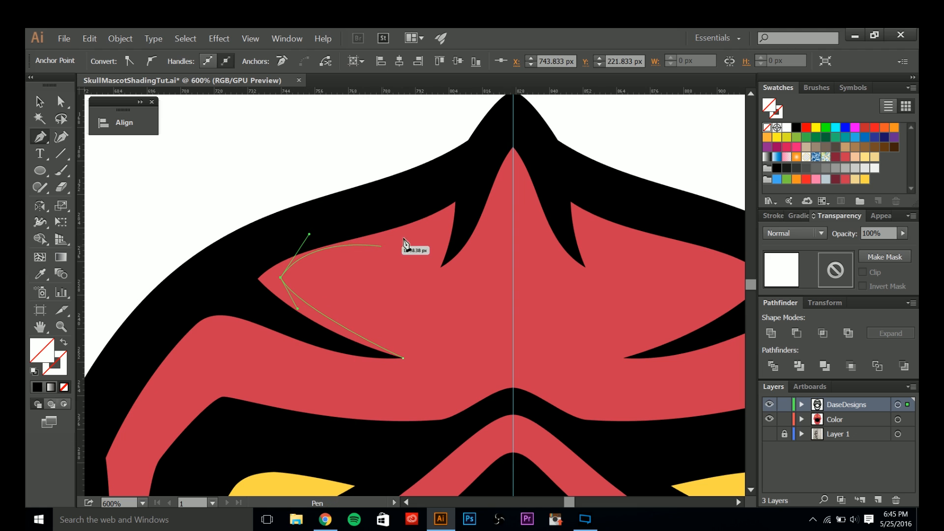
{"action": "left_click_drag", "start_coordinate": [435, 230], "coordinate": [466, 206]}
{"action": "left_click_drag", "start_coordinate": [308, 234], "coordinate": [311, 252]}
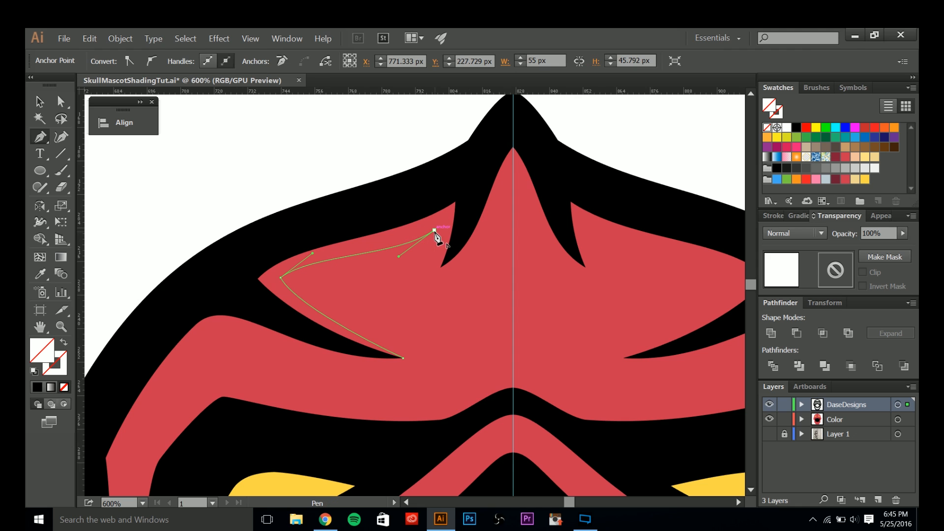
{"action": "key", "text": "ctrl+z"}
{"action": "key", "text": "ctrl+z"}
- Curve the path to the forehead shape's inner tip, close it through the black outline, and fill it with the cream swatch
{"action": "left_click_drag", "start_coordinate": [451, 223], "coordinate": [494, 133]}
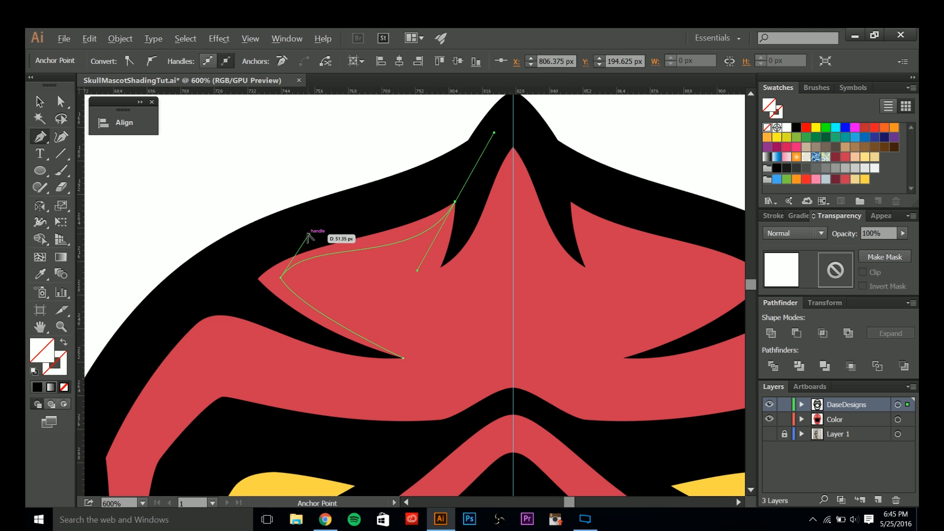
{"action": "left_click_drag", "start_coordinate": [312, 236], "coordinate": [318, 254]}
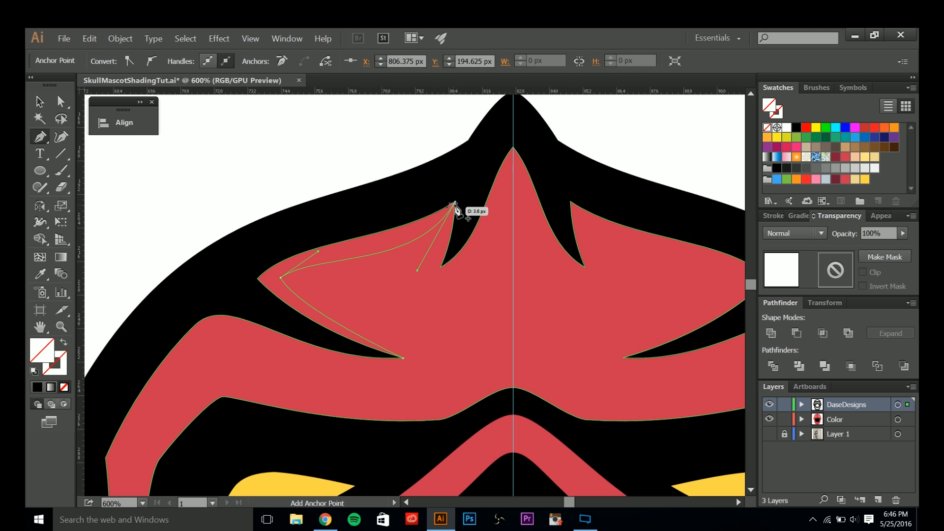
{"action": "left_click", "coordinate": [456, 201]}
{"action": "left_click", "coordinate": [469, 172]}
{"action": "left_click", "coordinate": [321, 227]}
{"action": "left_click", "coordinate": [232, 264]}
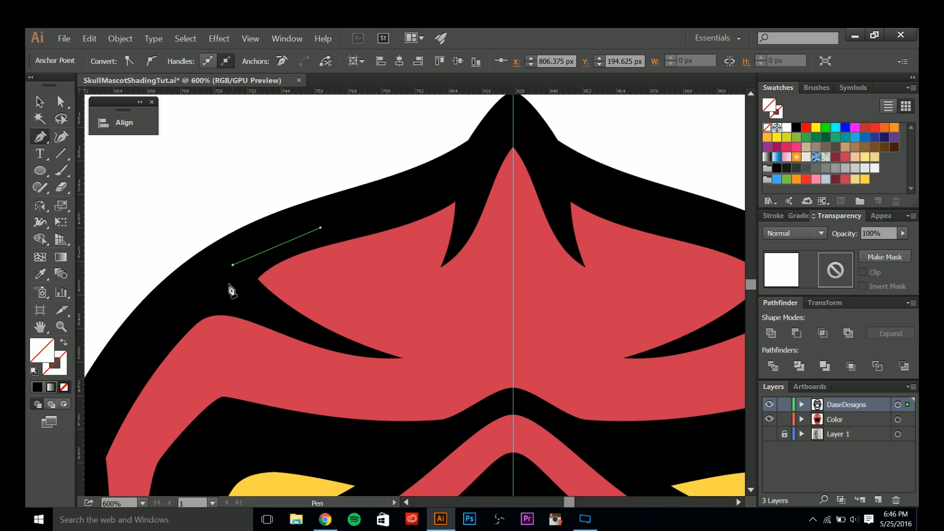
{"action": "left_click", "coordinate": [229, 283]}
{"action": "left_click_drag", "start_coordinate": [403, 357], "coordinate": [477, 370]}
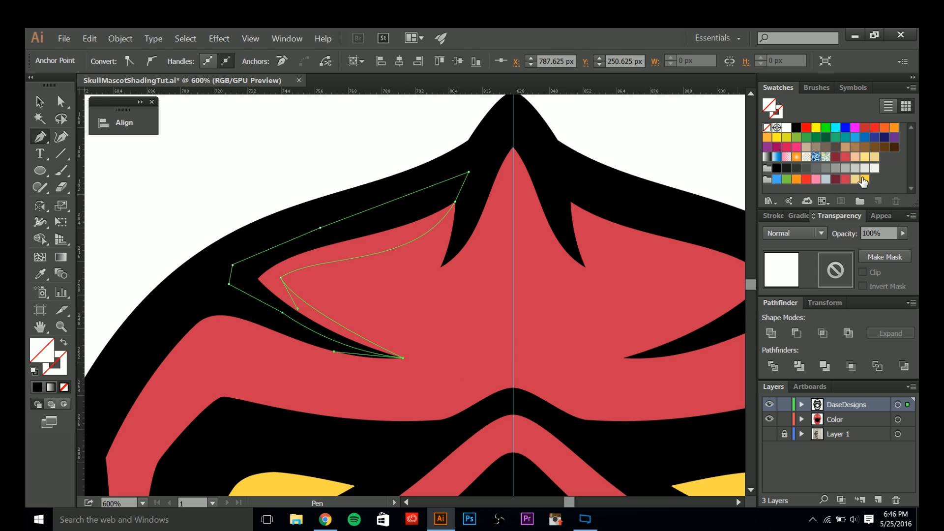
{"action": "left_click", "coordinate": [858, 180]}
- Move the cream highlight shape from the DaseDesigns layer to the Color layer and lock DaseDesigns
{"action": "left_click", "coordinate": [785, 406]}
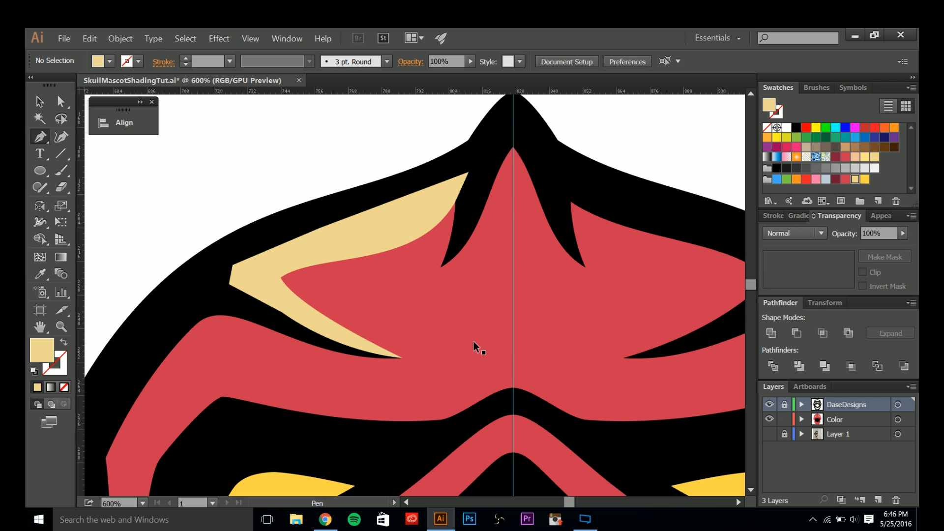
{"action": "key", "text": "v"}
{"action": "left_click", "coordinate": [358, 232]}
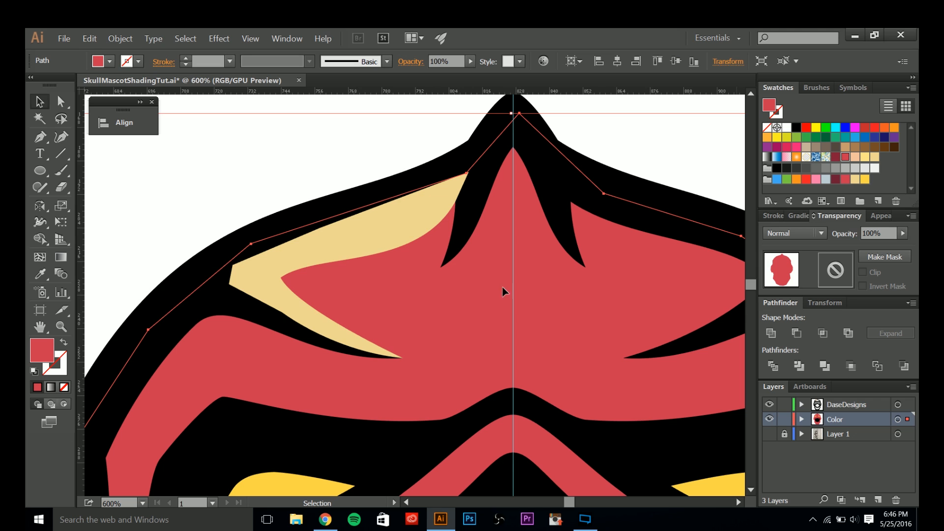
{"action": "left_click", "coordinate": [409, 232]}
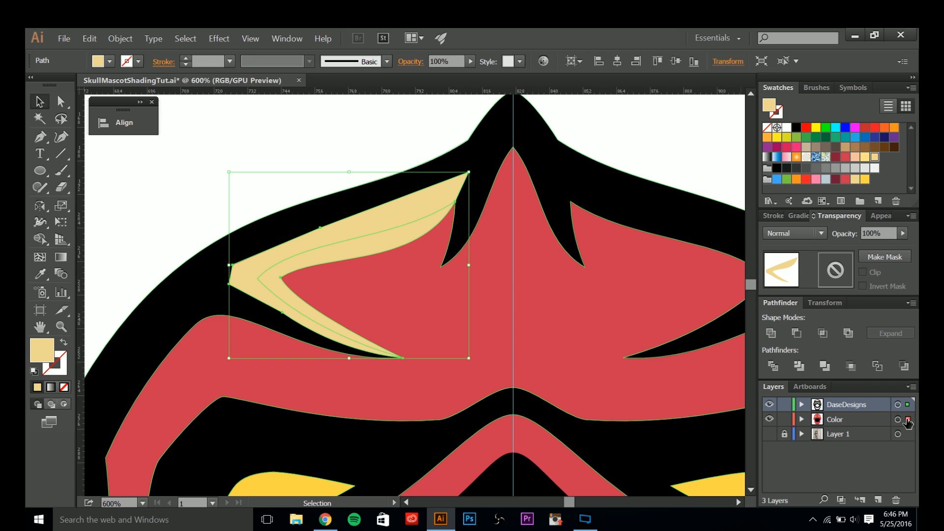
{"action": "left_click_drag", "start_coordinate": [908, 423], "coordinate": [908, 423]}
{"action": "left_click", "coordinate": [433, 193]}
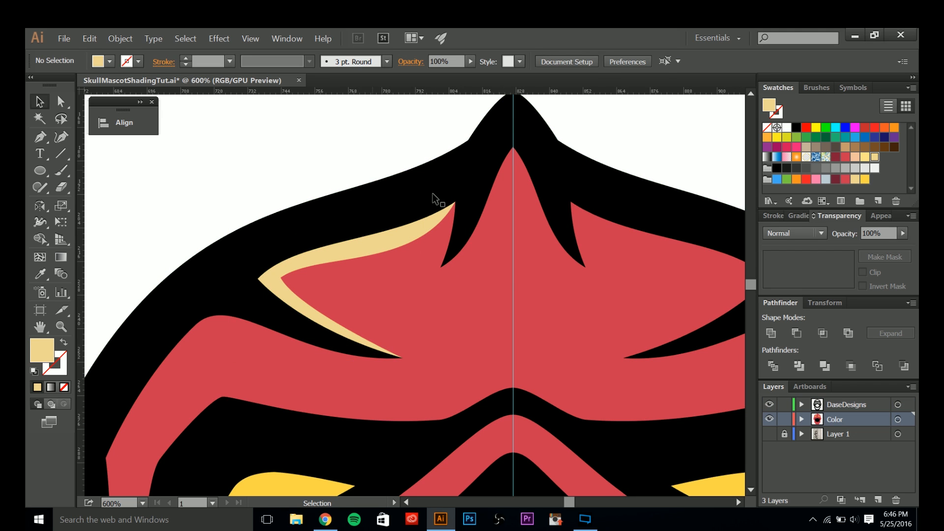
{"action": "left_click", "coordinate": [784, 405]}
- Shorten the curve handle at the cream highlight's inner tip to slim the highlight there, and deselect it
{"action": "scroll", "coordinate": [318, 167], "scroll_direction": "down", "scroll_amount": 1}
{"action": "left_click", "coordinate": [359, 218]}
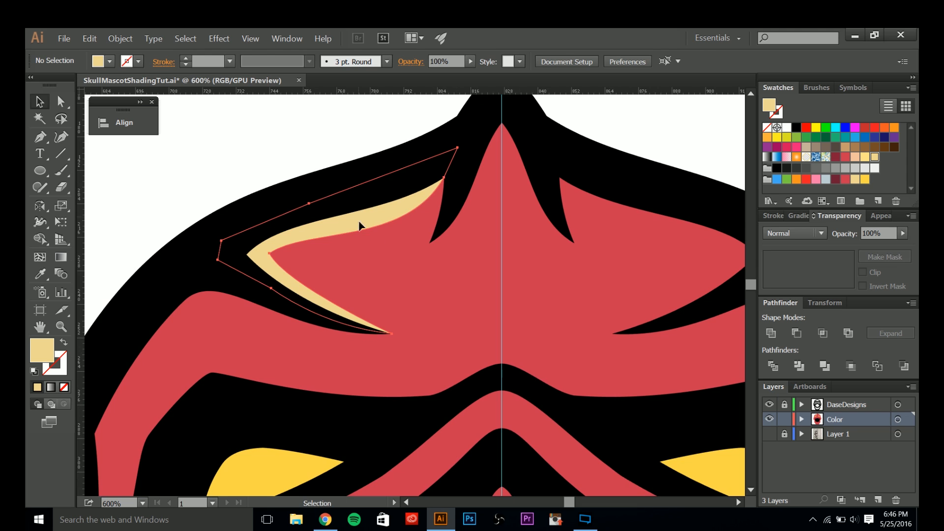
{"action": "scroll", "coordinate": [256, 268], "scroll_direction": "up", "scroll_amount": 1}
{"action": "left_click_drag", "start_coordinate": [470, 172], "coordinate": [441, 212]}
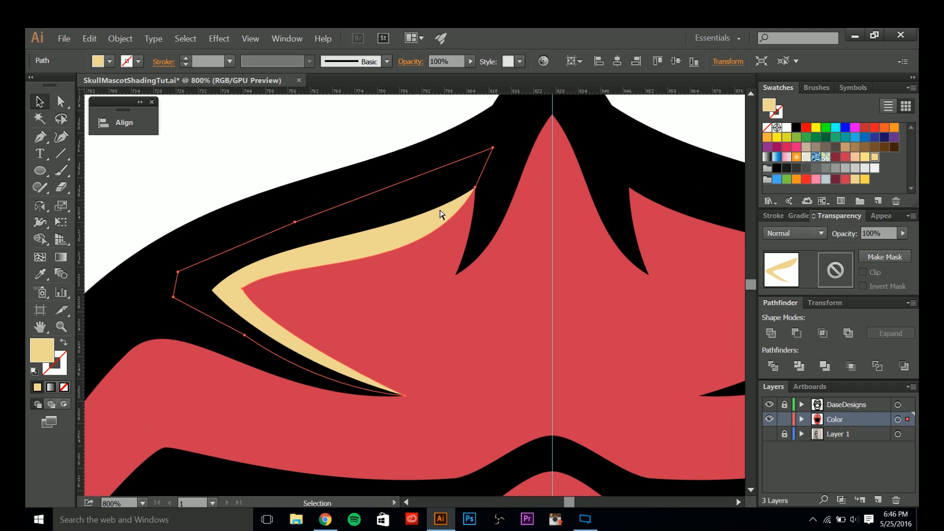
{"action": "key", "text": "a"}
{"action": "left_click", "coordinate": [475, 189]}
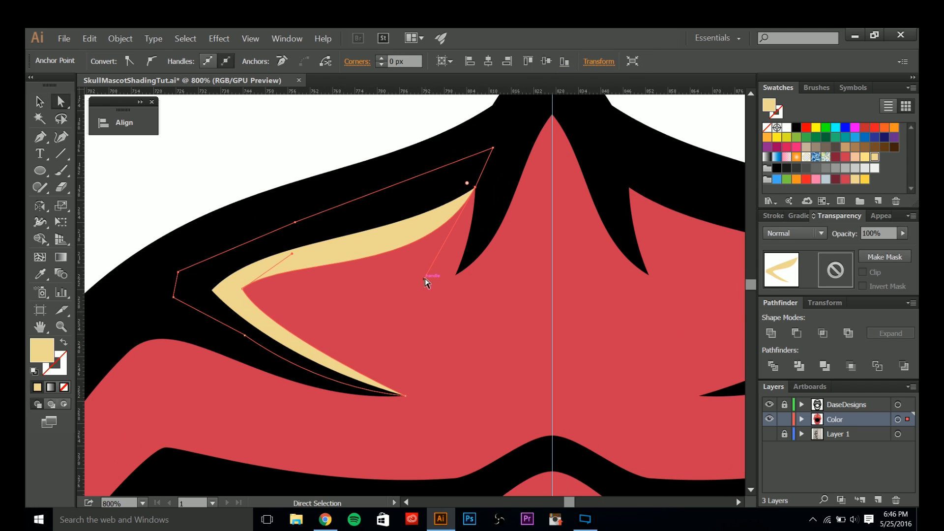
{"action": "left_click_drag", "start_coordinate": [429, 284], "coordinate": [445, 269]}
{"action": "left_click", "coordinate": [344, 153]}
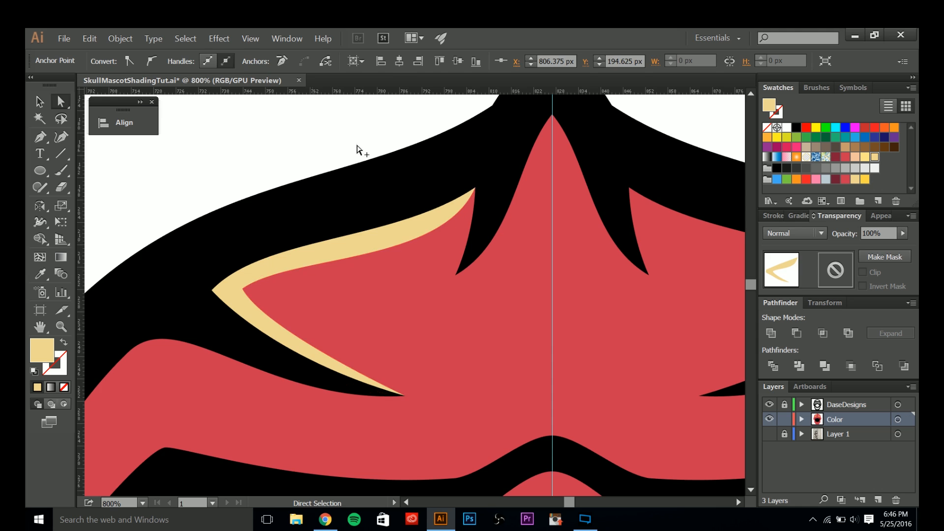
- Examine the left forehead highlight's edges up close and how it reads against the whole skull
{"action": "scroll", "coordinate": [418, 152], "scroll_direction": "down", "scroll_amount": 7}
{"action": "scroll", "coordinate": [404, 143], "scroll_direction": "up", "scroll_amount": 1}
{"action": "scroll", "coordinate": [404, 143], "scroll_direction": "up", "scroll_amount": 3}
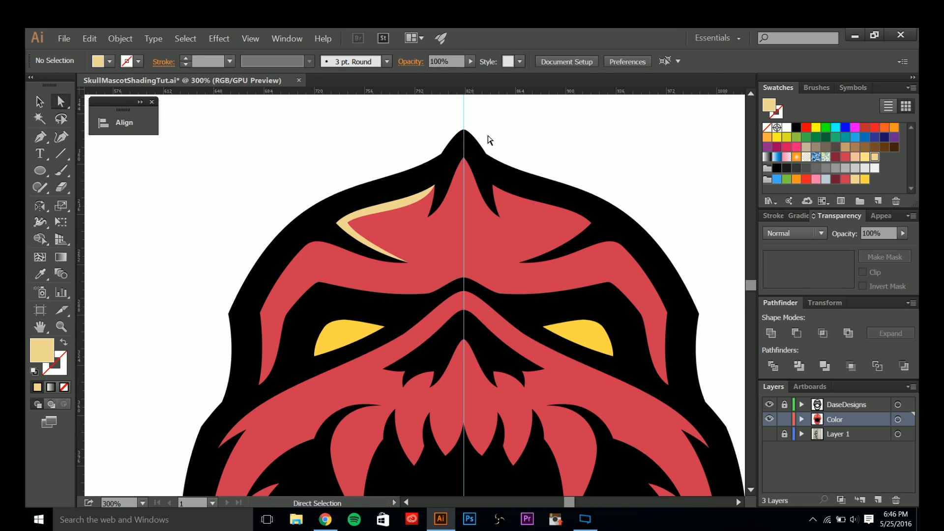
{"action": "scroll", "coordinate": [420, 199], "scroll_direction": "up", "scroll_amount": 4}
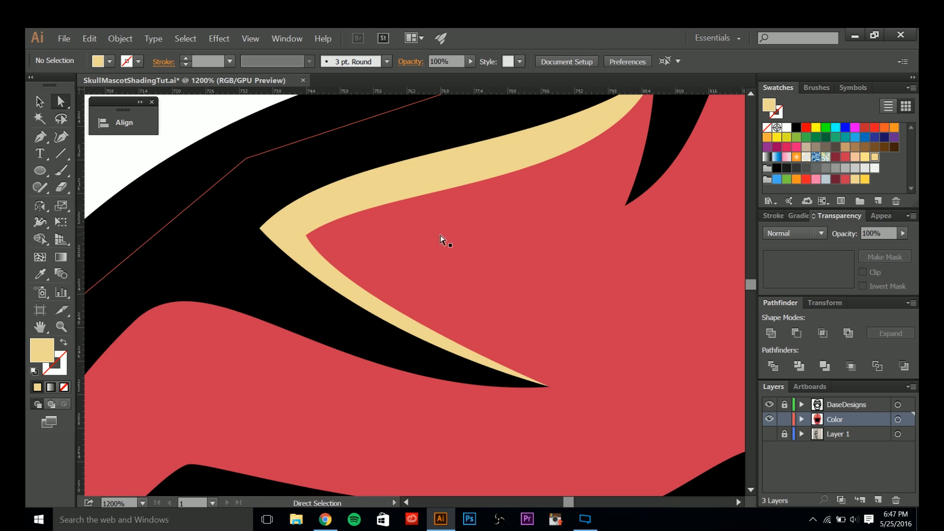
{"action": "scroll", "coordinate": [253, 170], "scroll_direction": "up", "scroll_amount": 3}
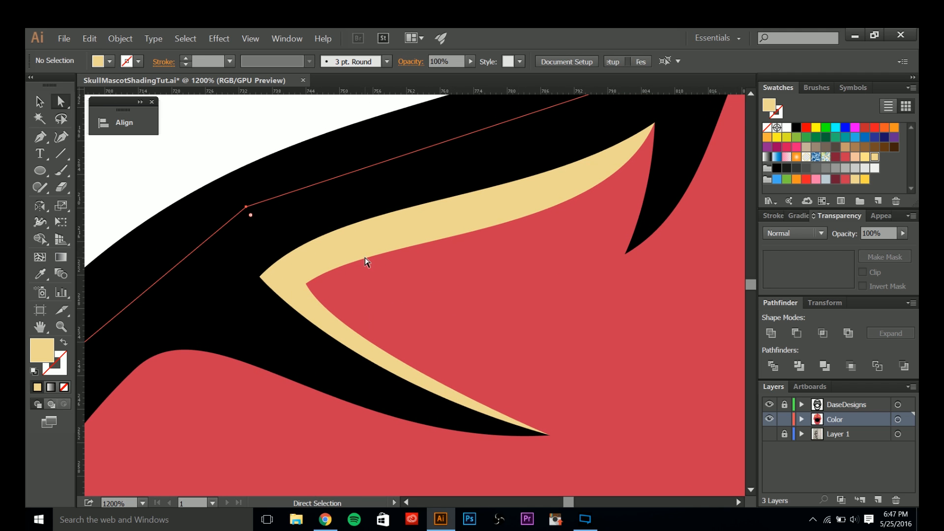
{"action": "left_click", "coordinate": [310, 291]}
{"action": "scroll", "coordinate": [321, 285], "scroll_direction": "down", "scroll_amount": 3}
{"action": "left_click", "coordinate": [361, 198]}
{"action": "scroll", "coordinate": [402, 182], "scroll_direction": "down", "scroll_amount": 1}
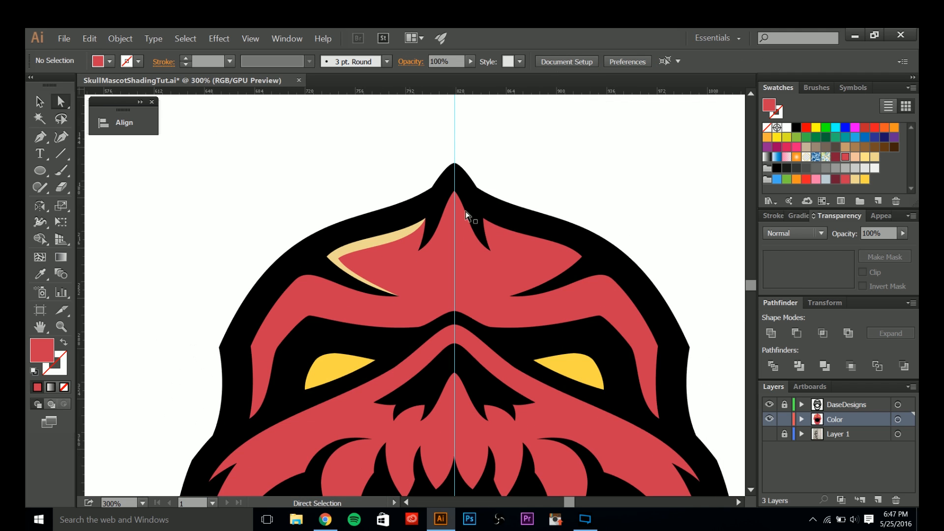
{"action": "left_click_drag", "start_coordinate": [549, 193], "coordinate": [552, 159]}
{"action": "scroll", "coordinate": [535, 171], "scroll_direction": "down", "scroll_amount": 4}
{"action": "scroll", "coordinate": [525, 181], "scroll_direction": "up", "scroll_amount": 6}
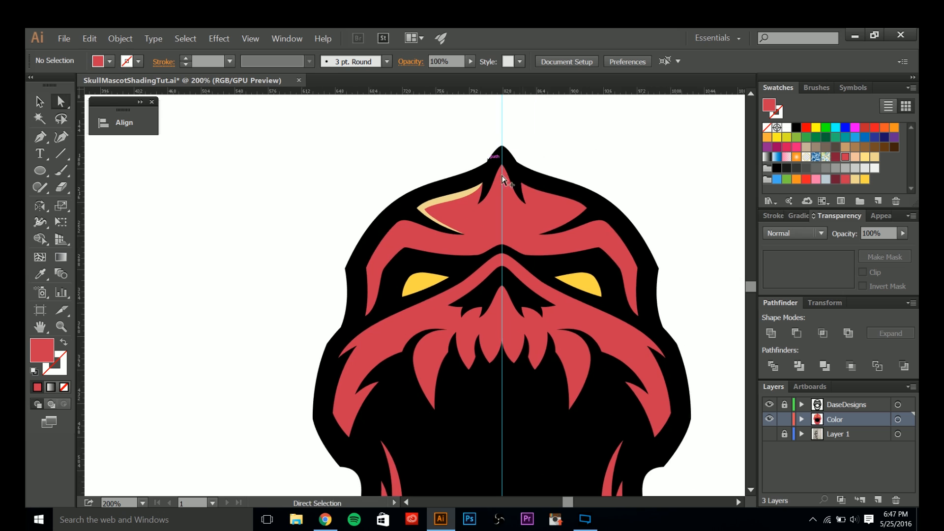
- Draw a closed Pen shape from the small crease's lower tip to the center guide and back through the black outline
{"action": "key", "text": "v"}
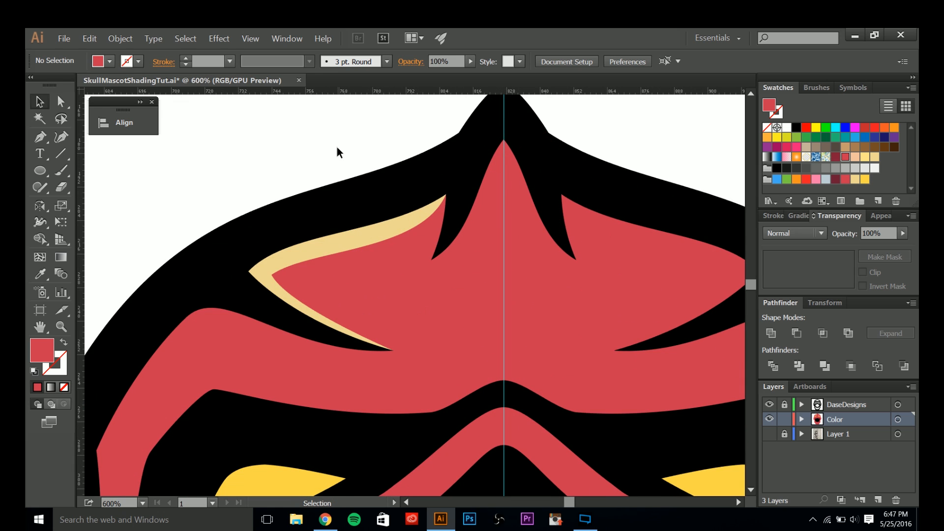
{"action": "key", "text": "p"}
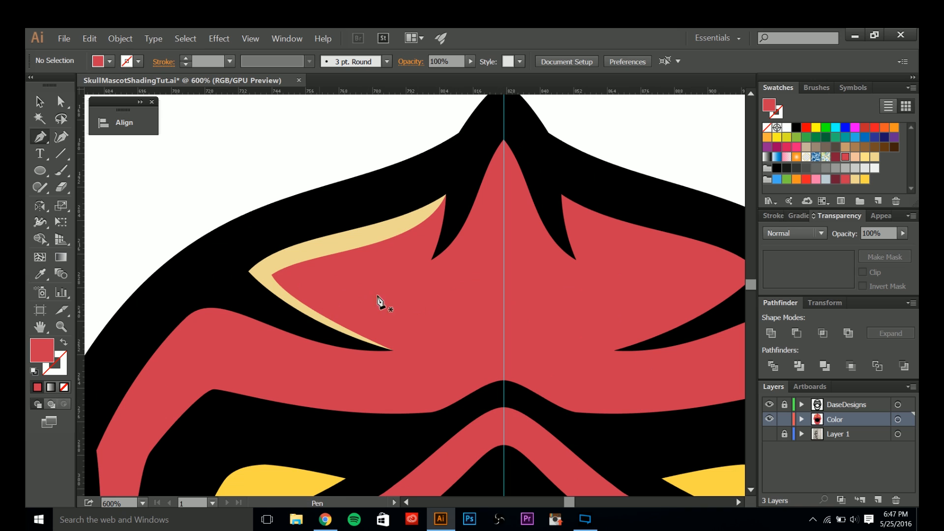
{"action": "scroll", "coordinate": [490, 224], "scroll_direction": "up", "scroll_amount": 2}
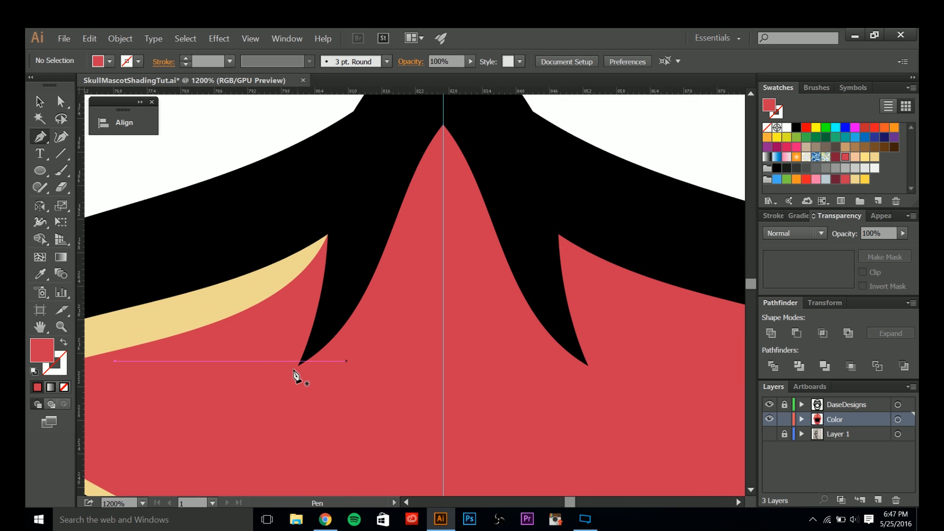
{"action": "left_click", "coordinate": [444, 199]}
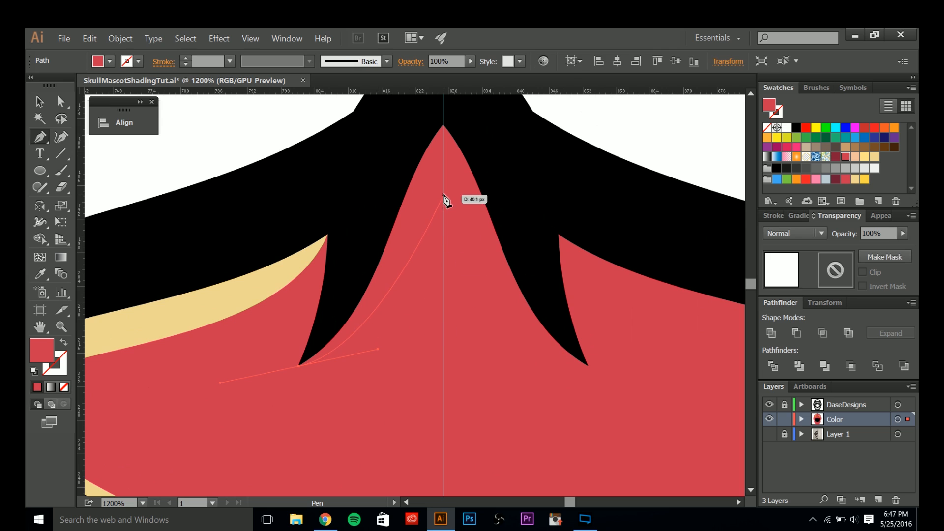
{"action": "left_click_drag", "start_coordinate": [447, 190], "coordinate": [461, 181]}
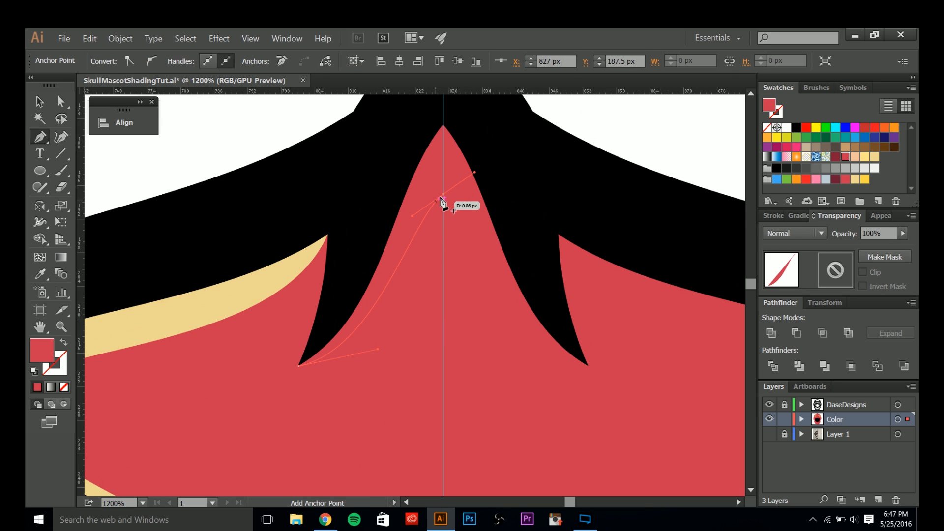
{"action": "left_click", "coordinate": [443, 194]}
{"action": "left_click_drag", "start_coordinate": [444, 107], "coordinate": [403, 137]}
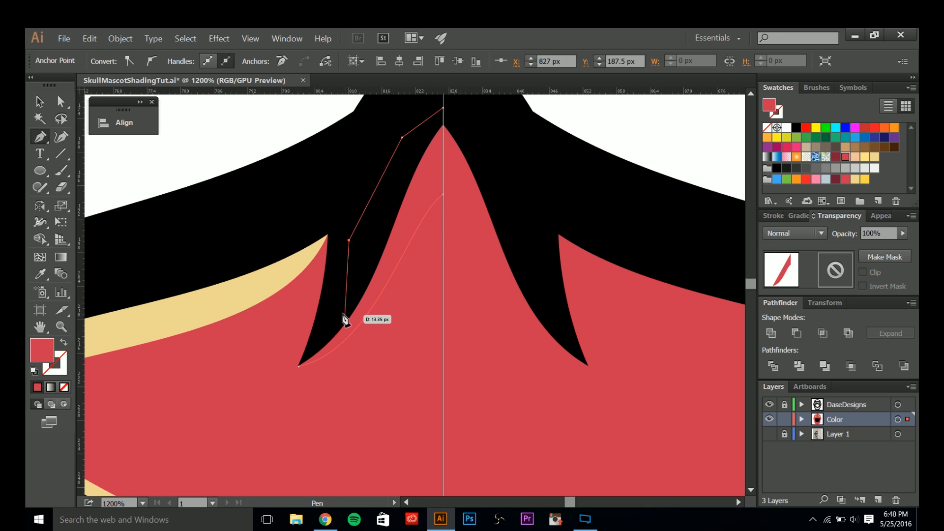
{"action": "left_click", "coordinate": [299, 367]}
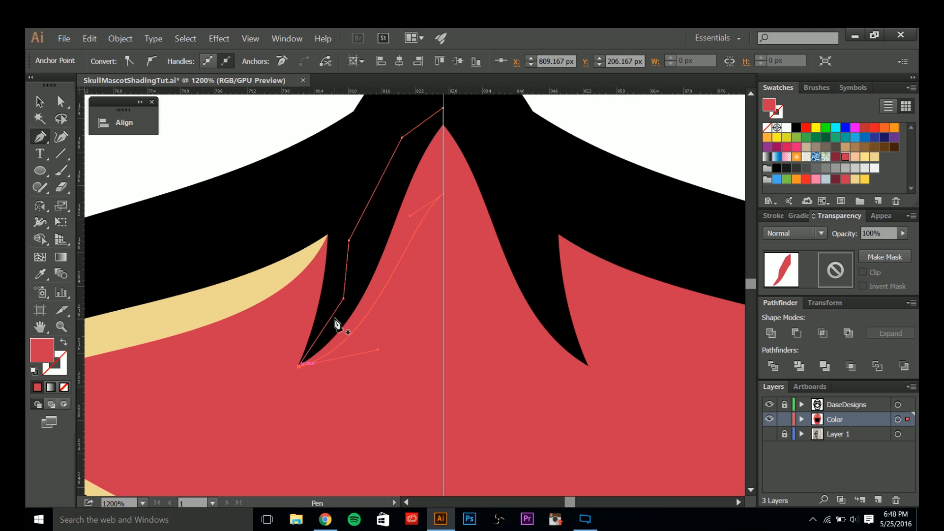
- Fill the new center highlight with the forehead highlight's cream color and align its lower anchor with the crease tip
{"action": "key", "text": "i"}
{"action": "left_click", "coordinate": [263, 276]}
{"action": "scroll", "coordinate": [295, 368], "scroll_direction": "up", "scroll_amount": 4}
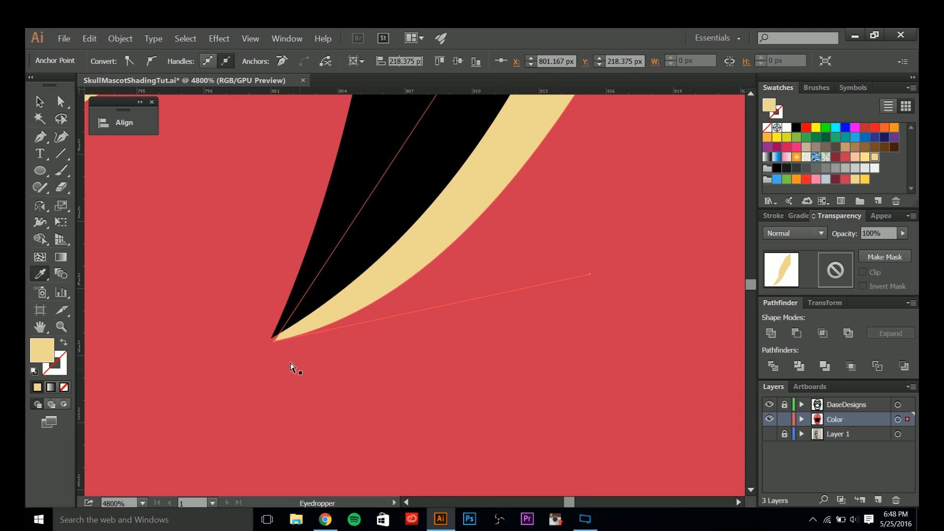
{"action": "key", "text": "a"}
{"action": "left_click_drag", "start_coordinate": [276, 341], "coordinate": [270, 338]}
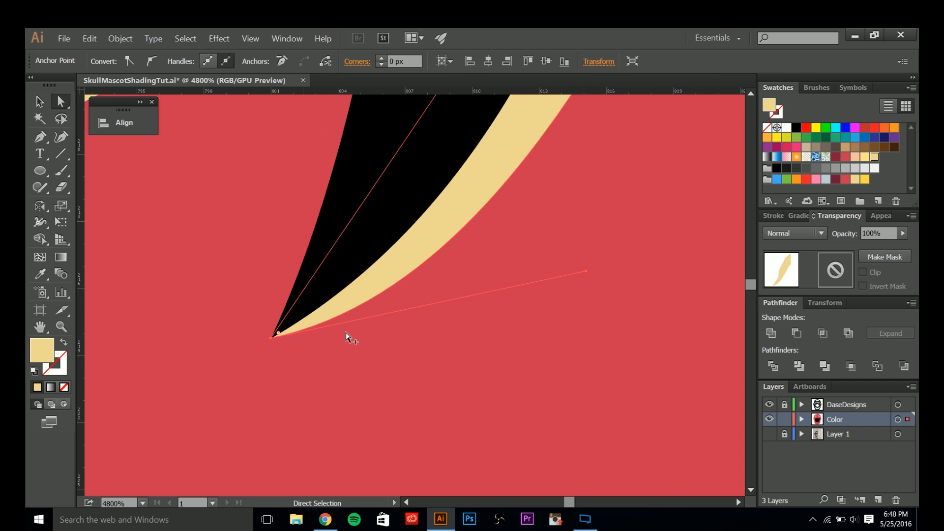
{"action": "scroll", "coordinate": [346, 332], "scroll_direction": "down", "scroll_amount": 4}
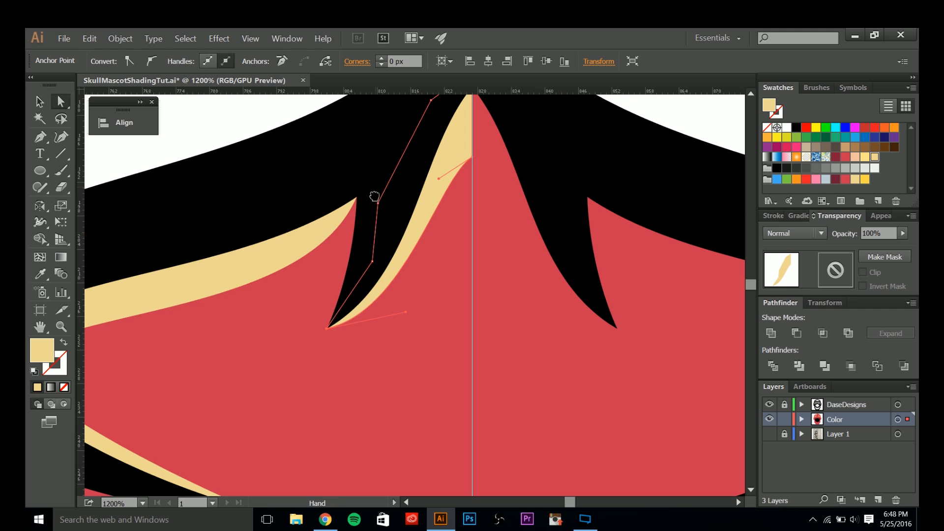
{"action": "scroll", "coordinate": [385, 221], "scroll_direction": "up", "scroll_amount": 2}
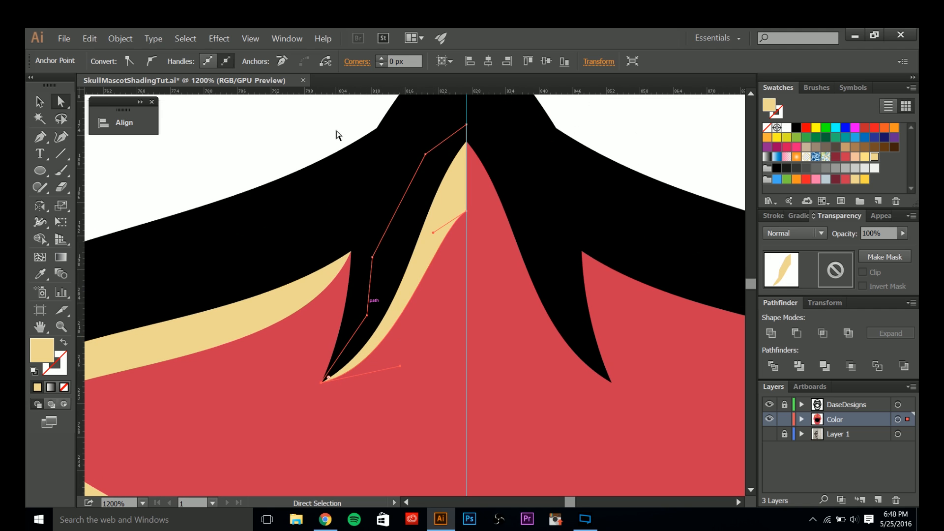
{"action": "scroll", "coordinate": [351, 315], "scroll_direction": "down", "scroll_amount": 2}
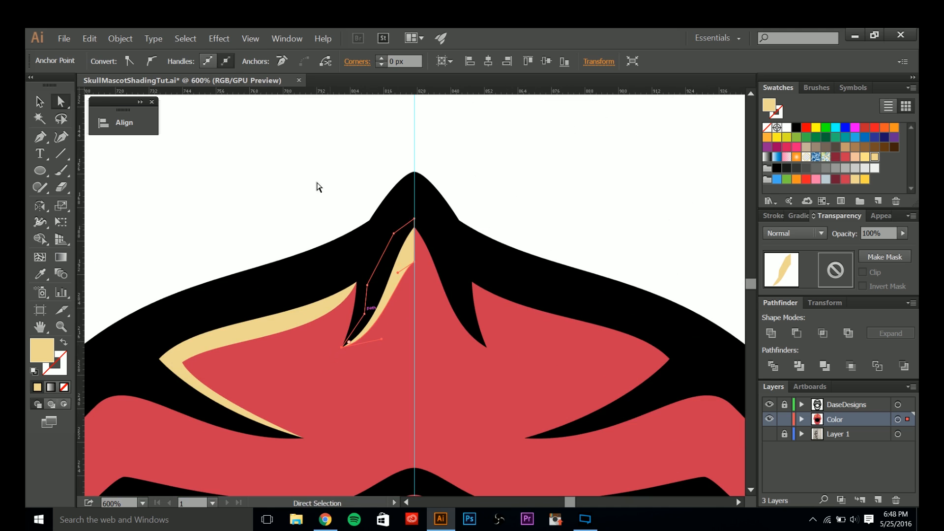
{"action": "left_click", "coordinate": [564, 148]}
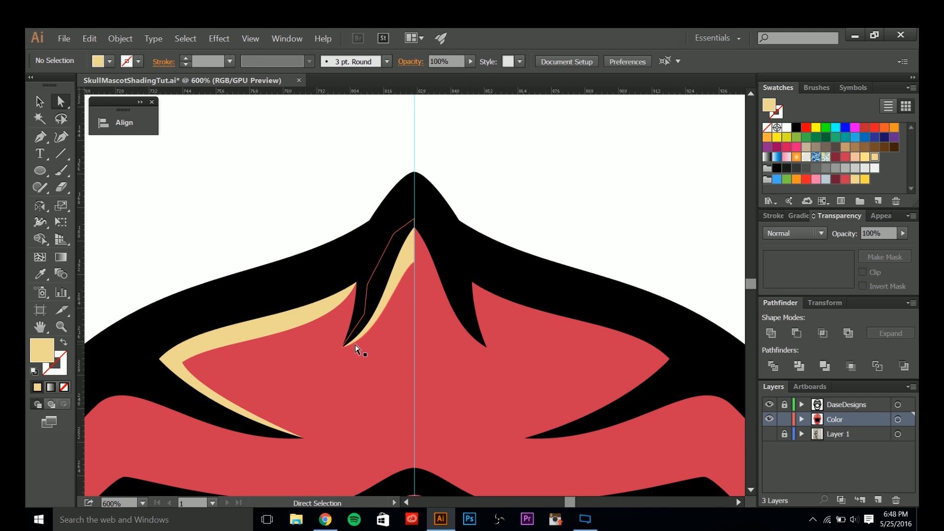
- Examine the crease tip and both forehead highlights, and look over the rest of the skull's left half
{"action": "scroll", "coordinate": [357, 348], "scroll_direction": "down", "scroll_amount": 4}
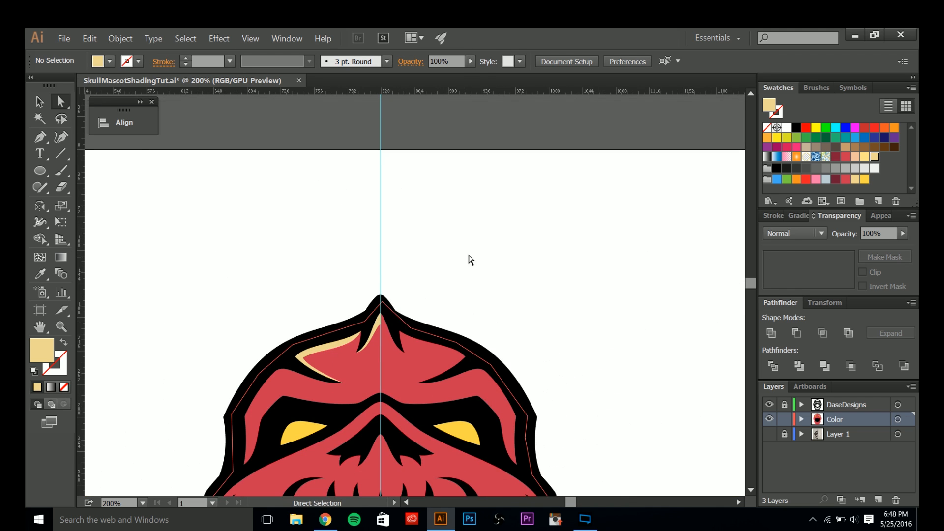
{"action": "scroll", "coordinate": [494, 228], "scroll_direction": "up", "scroll_amount": 5}
{"action": "scroll", "coordinate": [418, 252], "scroll_direction": "down", "scroll_amount": 3}
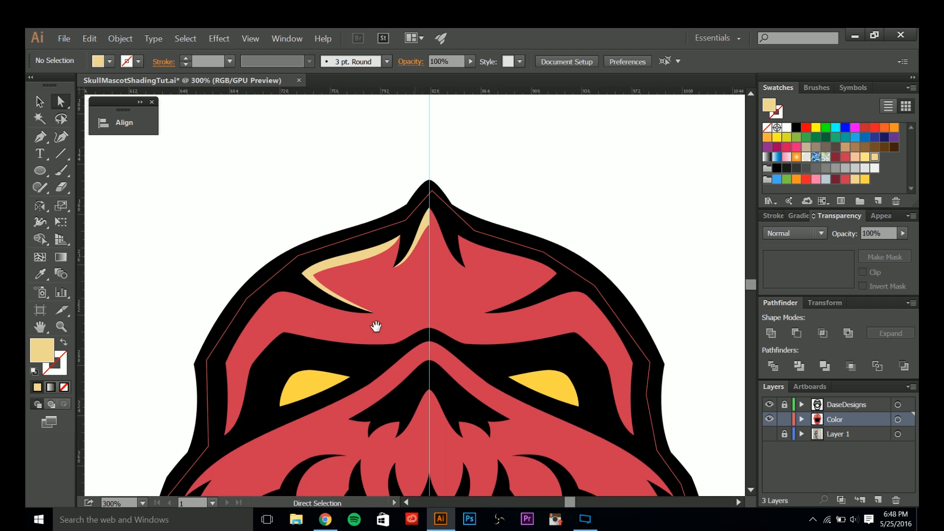
{"action": "scroll", "coordinate": [407, 244], "scroll_direction": "up", "scroll_amount": 5}
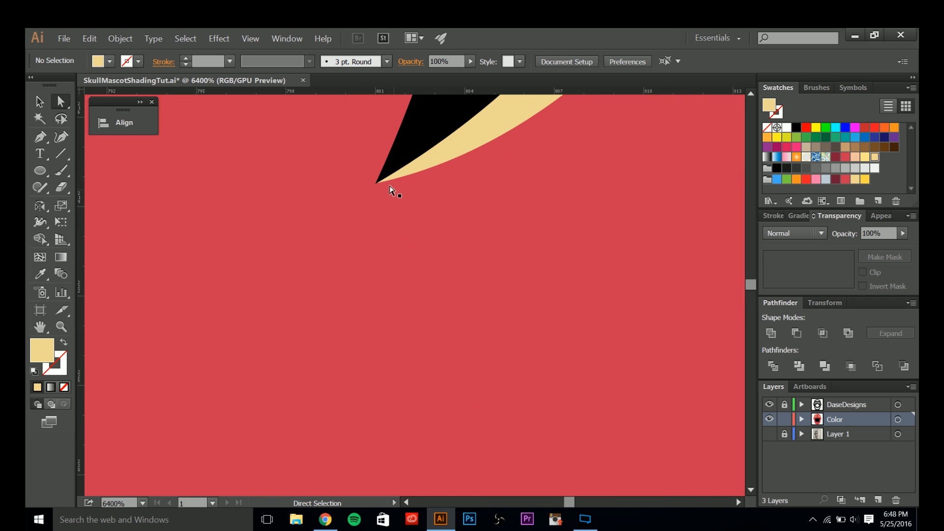
{"action": "scroll", "coordinate": [396, 246], "scroll_direction": "down", "scroll_amount": 5}
{"action": "left_click_drag", "start_coordinate": [350, 342], "coordinate": [395, 306]}
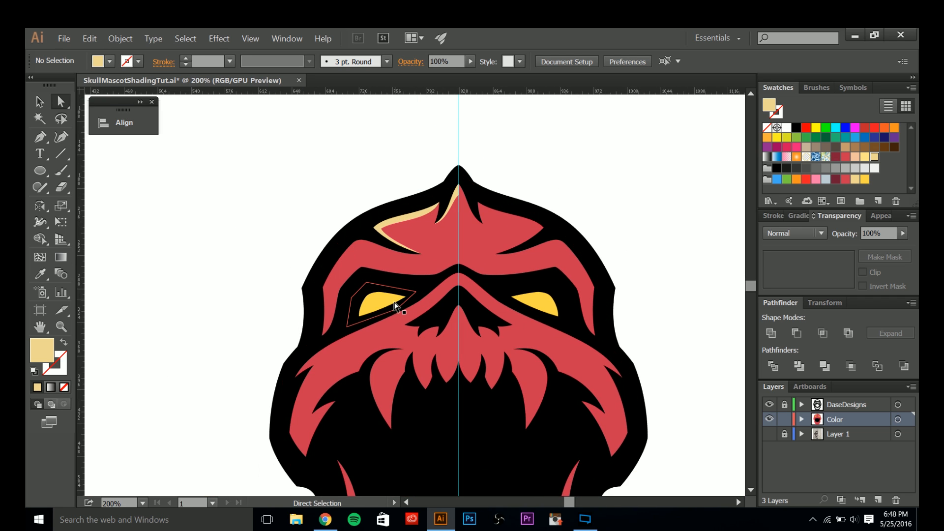
{"action": "left_click_drag", "start_coordinate": [374, 374], "coordinate": [441, 283]}
{"action": "left_click_drag", "start_coordinate": [501, 232], "coordinate": [474, 253]}
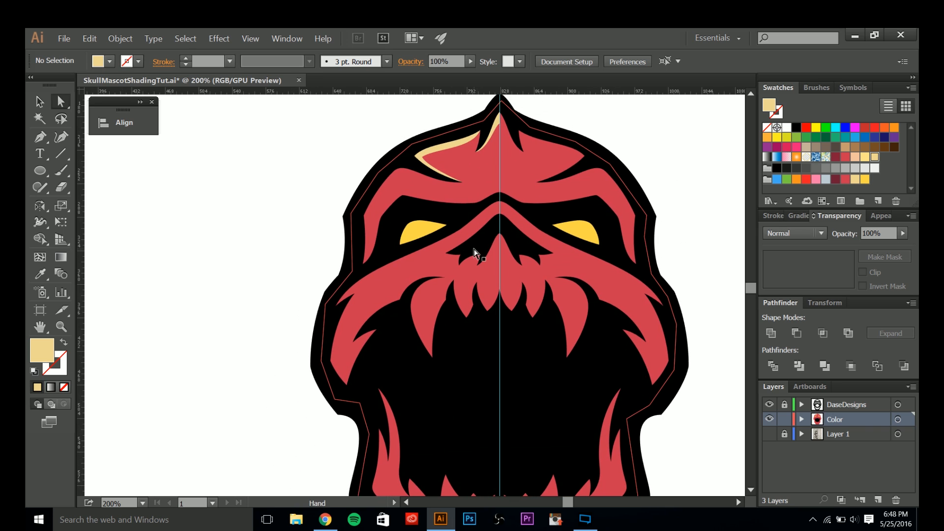
- Start a Pen path at the brow's center peak on the guide and curve it across the left brow to its outer corner
{"action": "key", "text": "ctrl+shift+a"}
{"action": "key", "text": "p"}
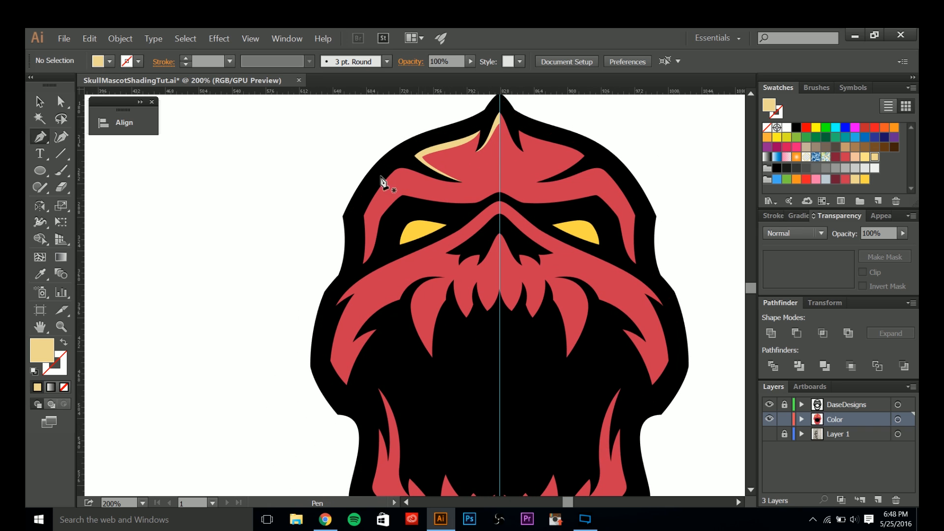
{"action": "left_click_drag", "start_coordinate": [512, 161], "coordinate": [488, 224]}
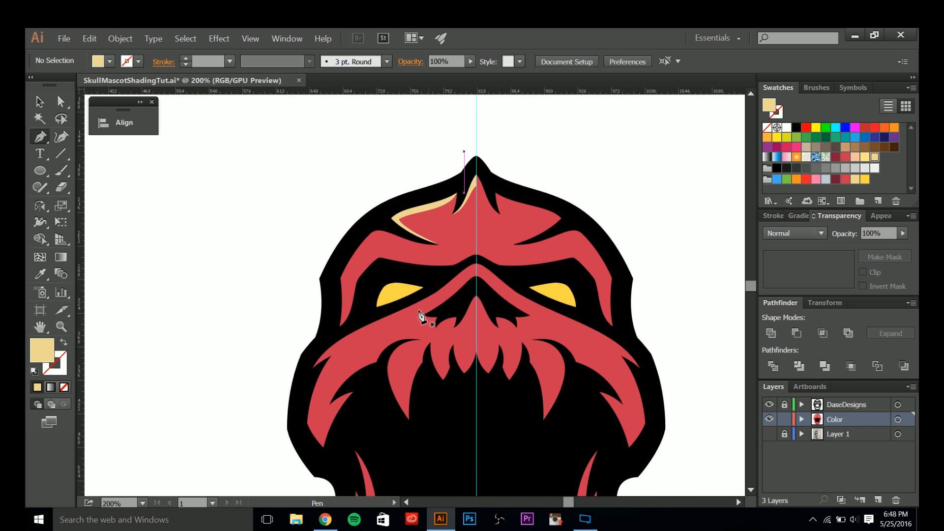
{"action": "left_click_drag", "start_coordinate": [401, 463], "coordinate": [409, 350]}
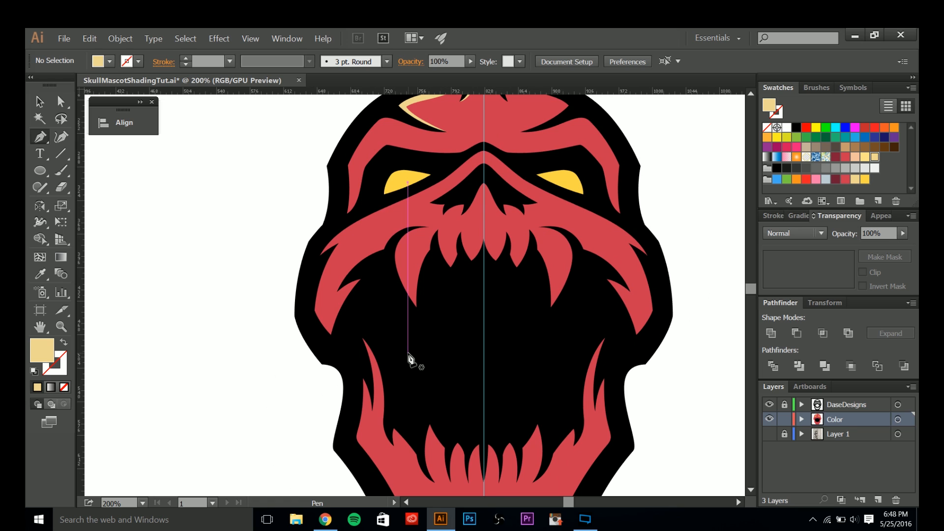
{"action": "key", "text": "ctrl+minus"}
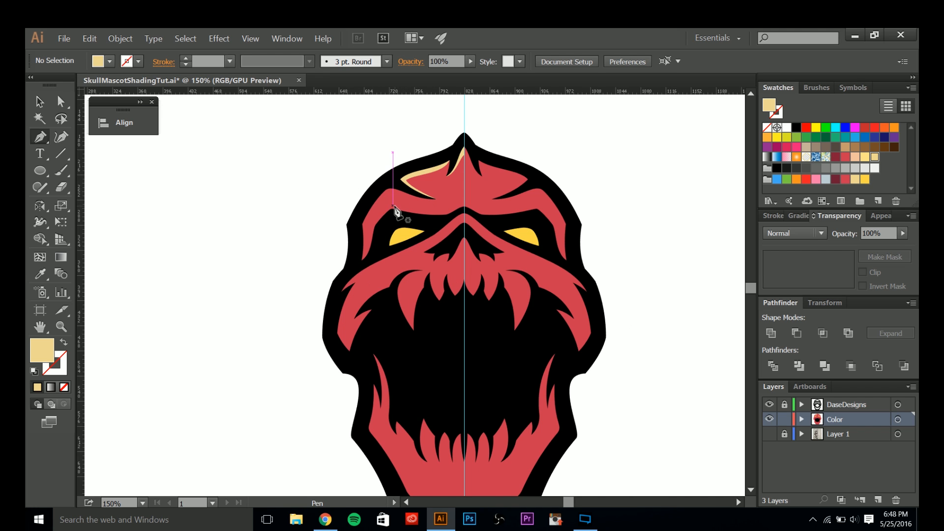
{"action": "scroll", "coordinate": [409, 185], "scroll_direction": "up", "scroll_amount": 2}
{"action": "scroll", "coordinate": [402, 235], "scroll_direction": "up", "scroll_amount": 2}
{"action": "left_click_drag", "start_coordinate": [362, 234], "coordinate": [392, 274]}
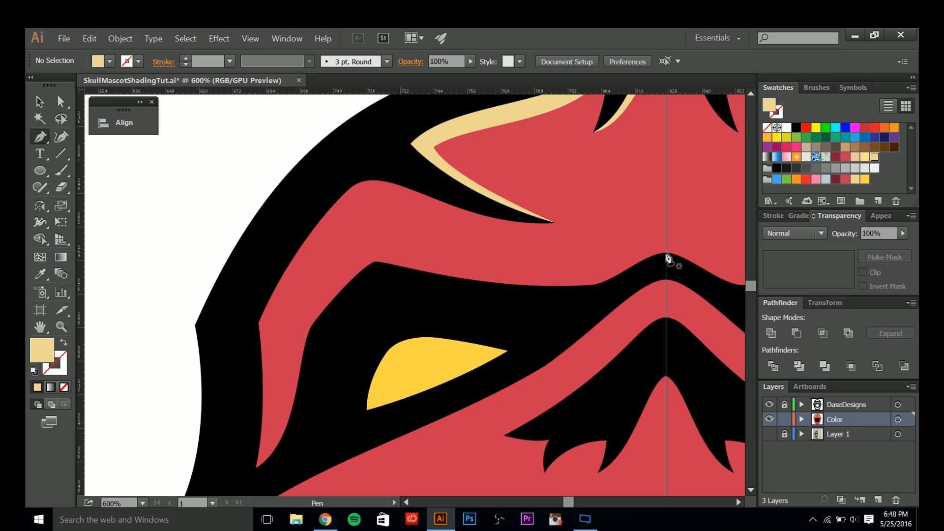
{"action": "left_click_drag", "start_coordinate": [667, 252], "coordinate": [621, 250]}
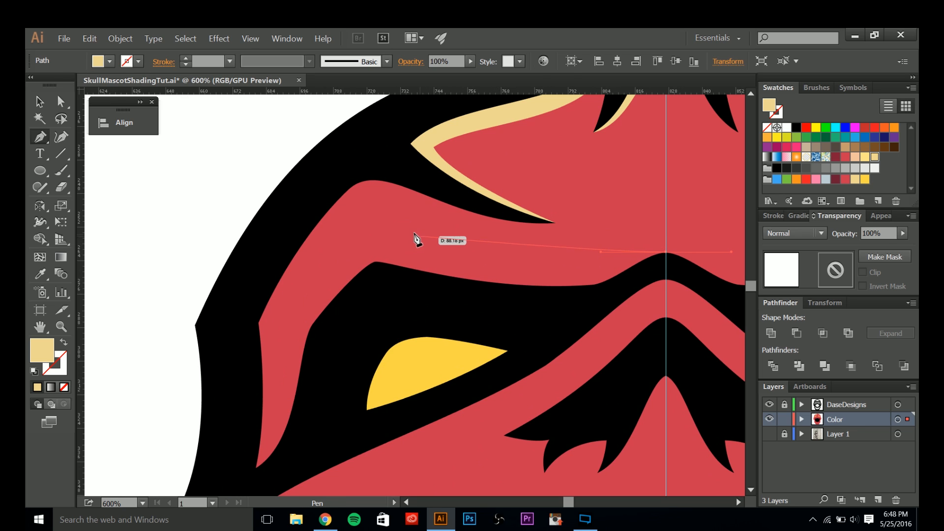
{"action": "left_click_drag", "start_coordinate": [370, 215], "coordinate": [325, 205]}
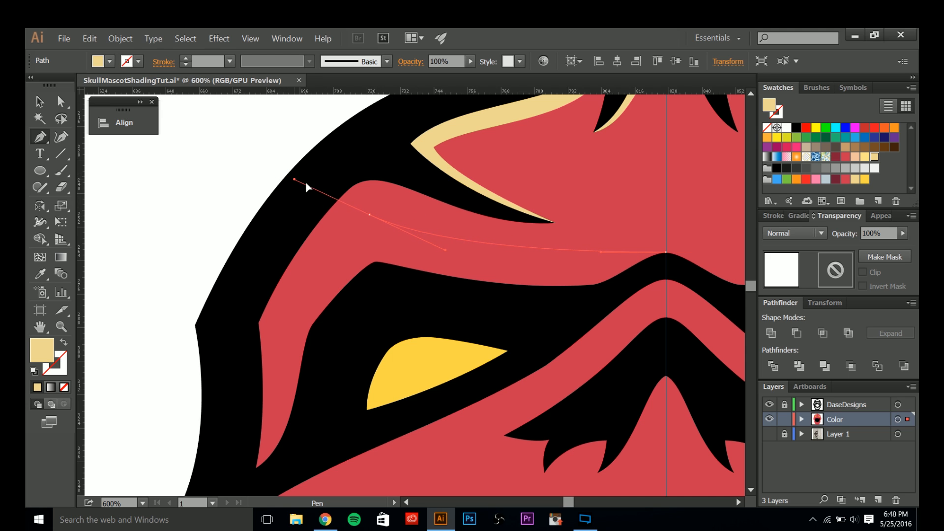
{"action": "scroll", "coordinate": [291, 261], "scroll_direction": "down", "scroll_amount": 2}
{"action": "scroll", "coordinate": [290, 261], "scroll_direction": "left", "scroll_amount": 1}
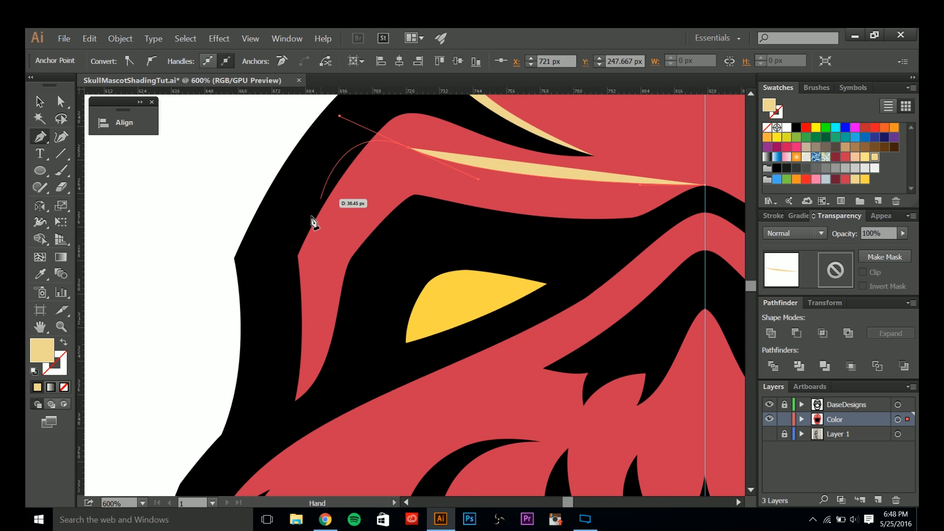
{"action": "left_click", "coordinate": [298, 256]}
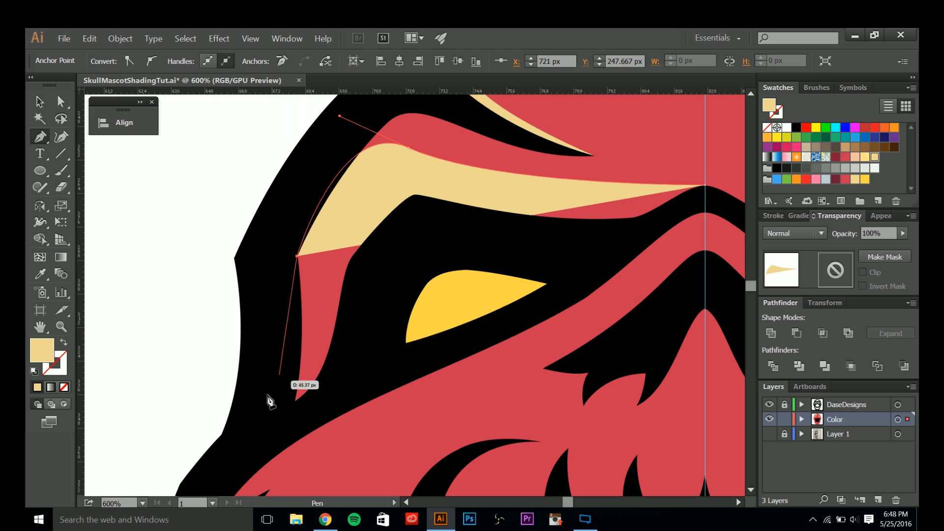
- Continue the path around the brow's lower tip and back through the black outline above the eye, closing it at the center guide
{"action": "left_click_drag", "start_coordinate": [267, 404], "coordinate": [253, 439]}
{"action": "left_click", "coordinate": [327, 416]}
{"action": "left_click", "coordinate": [362, 357]}
{"action": "left_click", "coordinate": [375, 254]}
{"action": "left_click", "coordinate": [441, 235]}
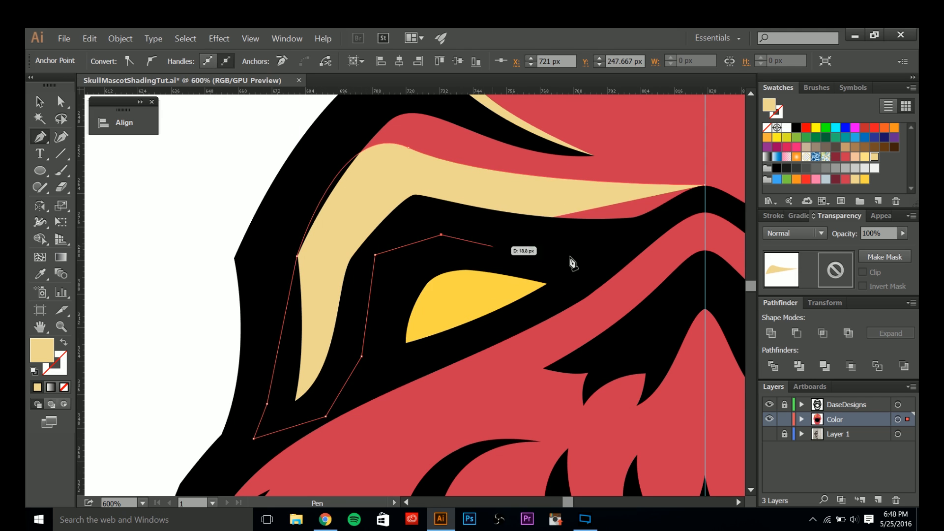
{"action": "left_click", "coordinate": [594, 258]}
{"action": "left_click_drag", "start_coordinate": [594, 258], "coordinate": [442, 343]}
{"action": "left_click", "coordinate": [512, 312]}
{"action": "left_click", "coordinate": [548, 289]}
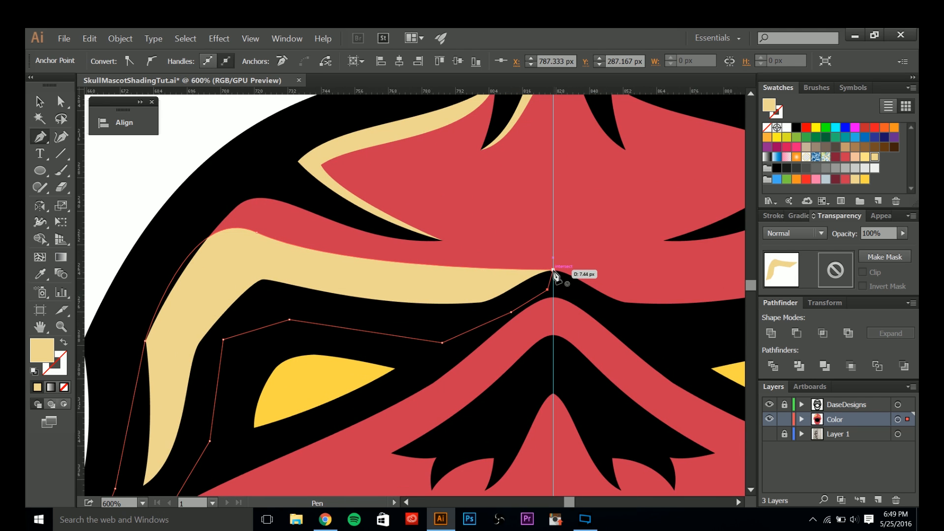
{"action": "left_click", "coordinate": [553, 270]}
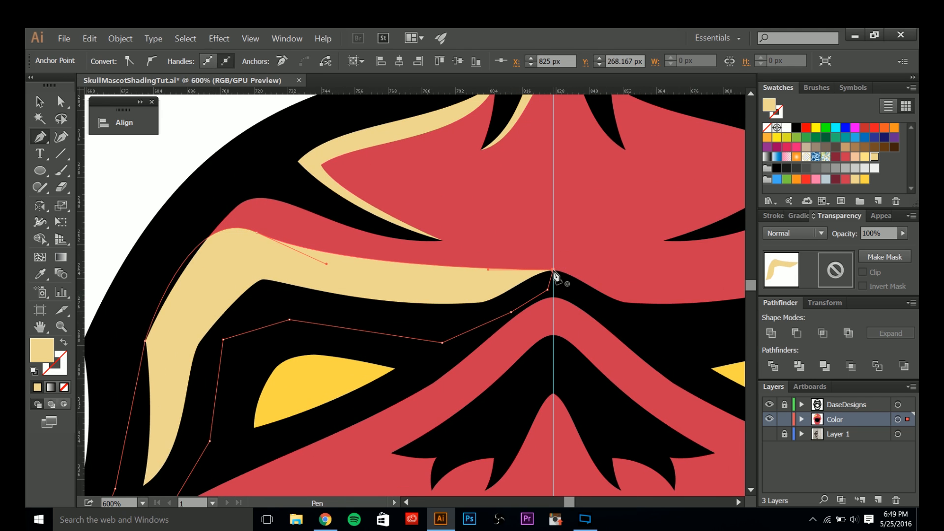
- Fill the brow shape with dark maroon and bend its upper edge downward near the center guide by adjusting the end anchor's handle
{"action": "left_click", "coordinate": [835, 179]}
{"action": "left_click_drag", "start_coordinate": [246, 276], "coordinate": [346, 285]}
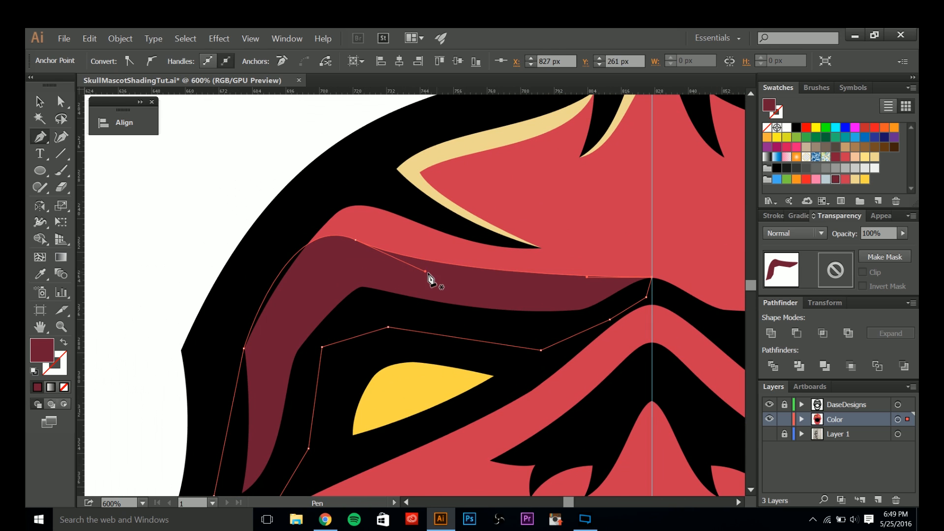
{"action": "key", "text": "a"}
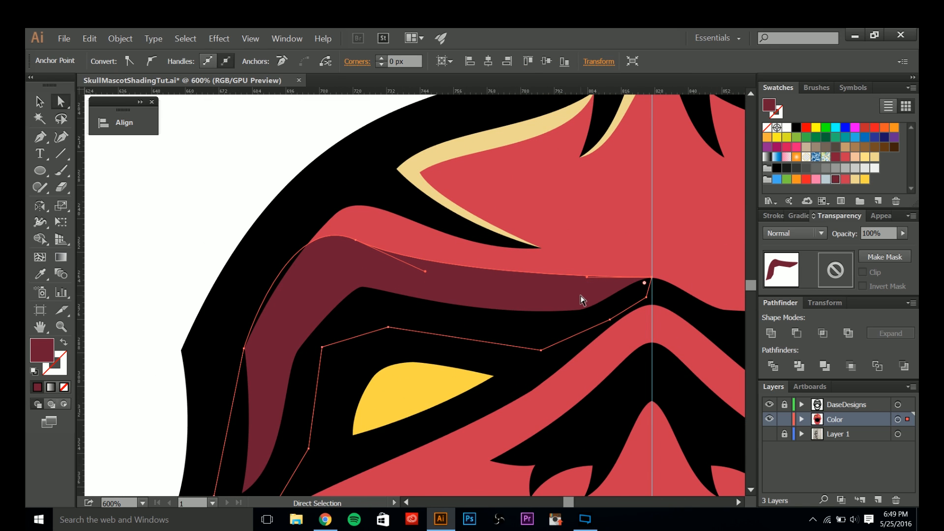
{"action": "left_click_drag", "start_coordinate": [588, 279], "coordinate": [534, 301]}
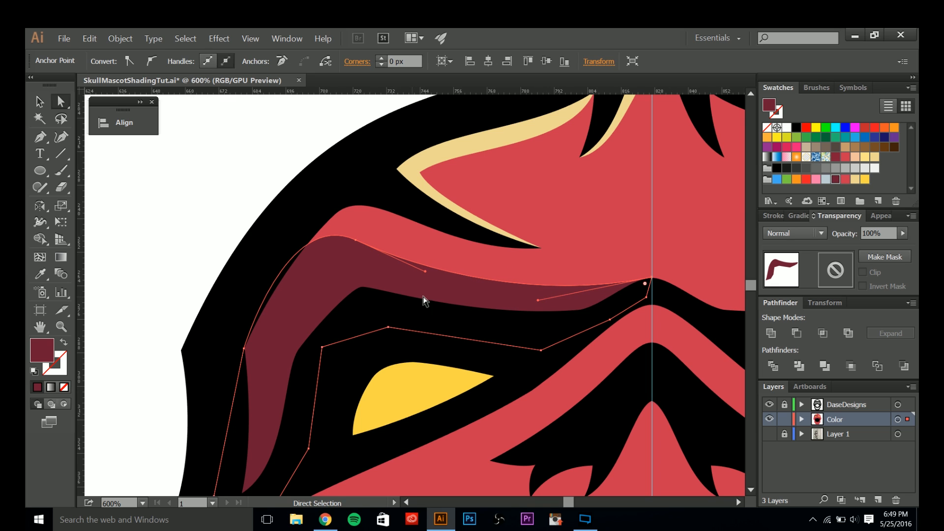
{"action": "left_click", "coordinate": [266, 169]}
- Try moving the brow shadow and the red base shape as whole objects with the Selection tool, undoing each move
{"action": "key", "text": "p"}
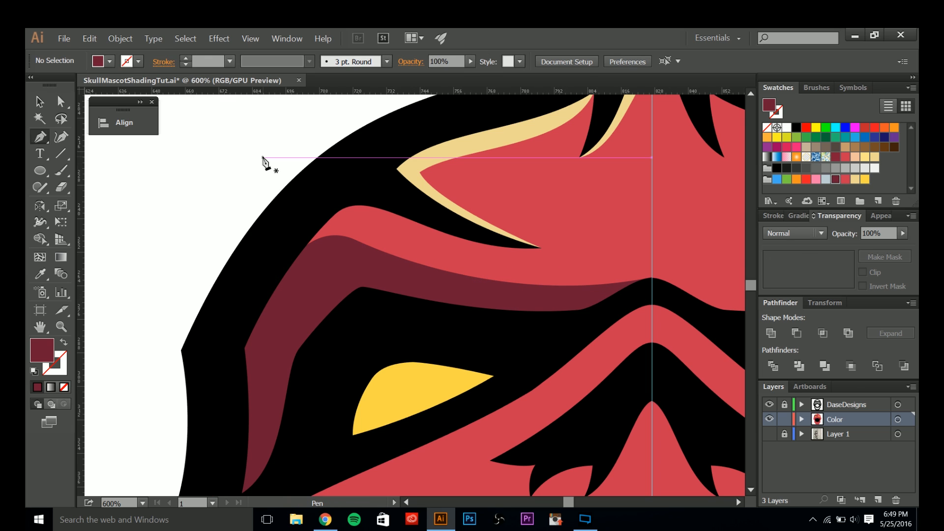
{"action": "key", "text": "a"}
{"action": "left_click", "coordinate": [565, 292]}
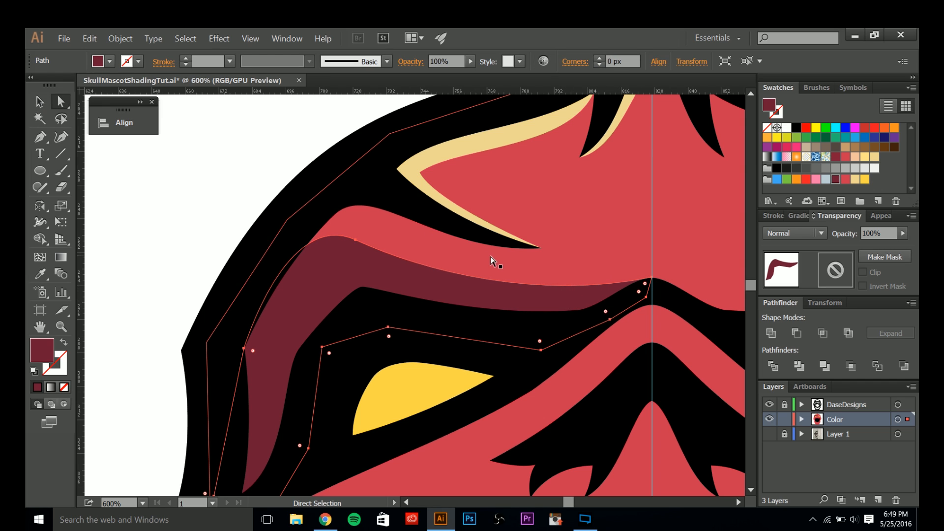
{"action": "left_click", "coordinate": [219, 164]}
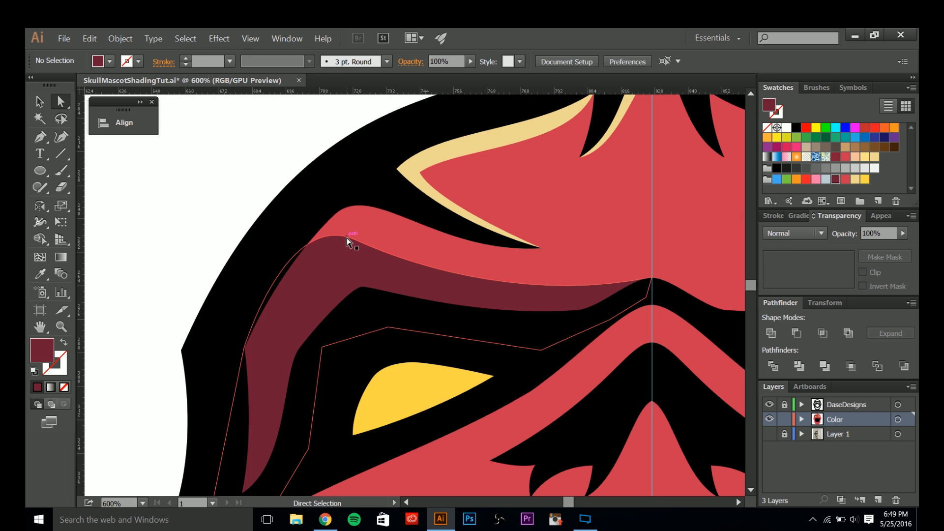
{"action": "key", "text": "p"}
{"action": "left_click", "coordinate": [43, 105]}
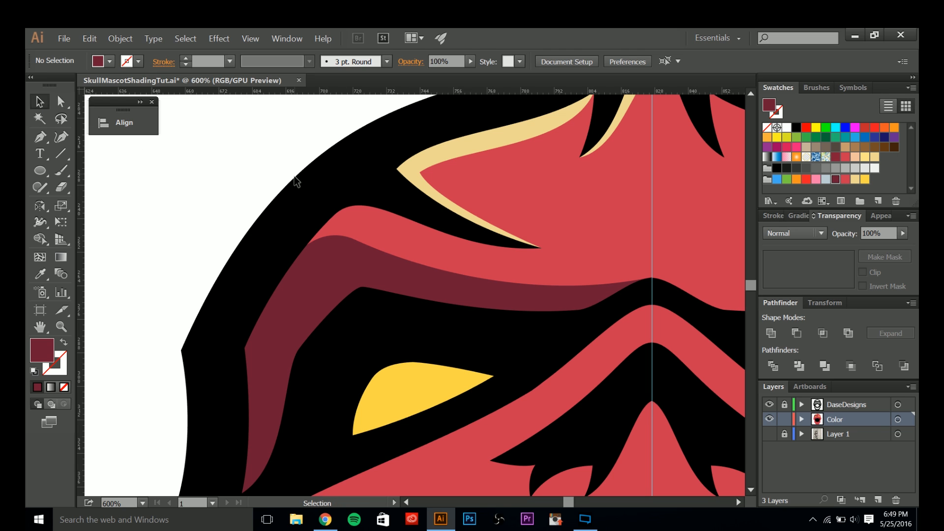
{"action": "mouse_move", "coordinate": [339, 252]}
{"action": "left_mouse_down"}
{"action": "mouse_move", "coordinate": [433, 220]}
{"action": "mouse_move", "coordinate": [413, 239]}
{"action": "left_mouse_up"}
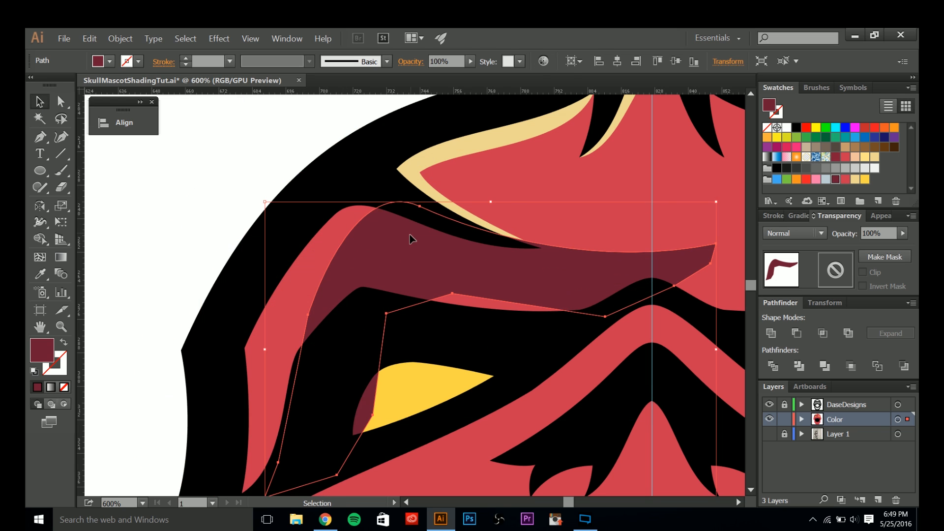
{"action": "key", "text": "ctrl+z"}
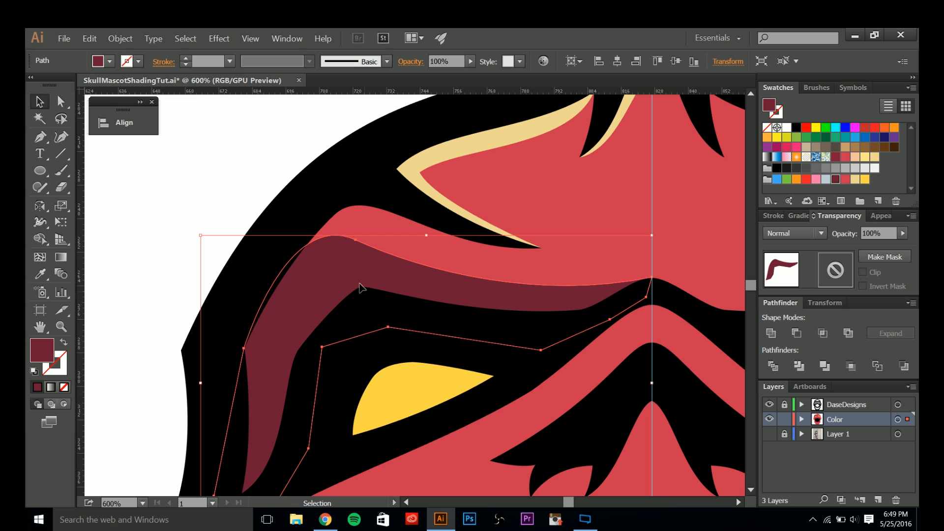
{"action": "left_click_drag", "start_coordinate": [598, 214], "coordinate": [229, 161]}
{"action": "key", "text": "ctrl+z"}
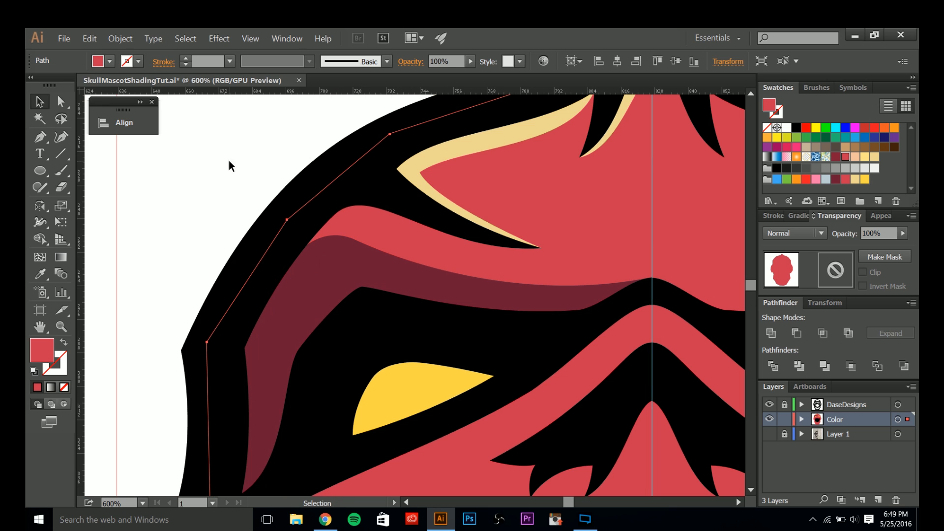
- Try moving the red base shape and one of its forehead anchors with the Direct Selection tool, undoing each move
{"action": "key", "text": "a"}
{"action": "left_click", "coordinate": [214, 156]}
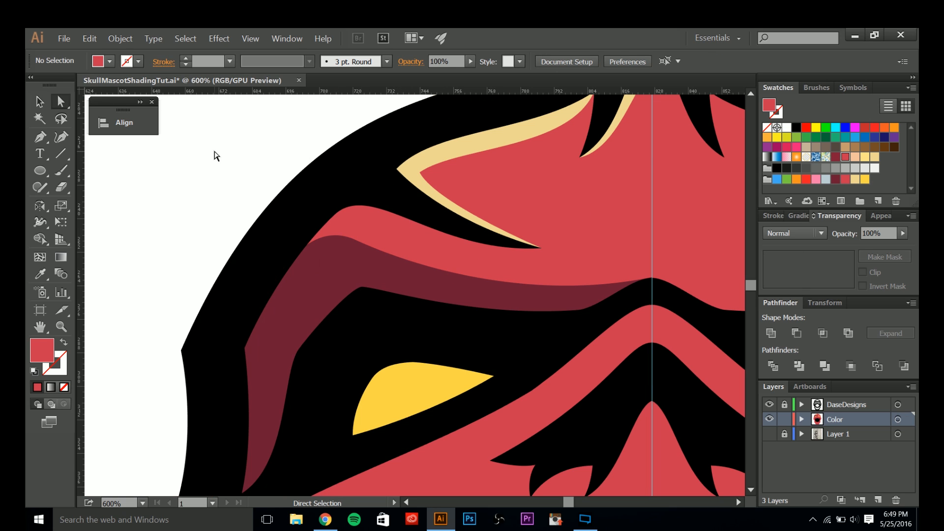
{"action": "left_click_drag", "start_coordinate": [461, 226], "coordinate": [384, 205]}
{"action": "key", "text": "ctrl+z"}
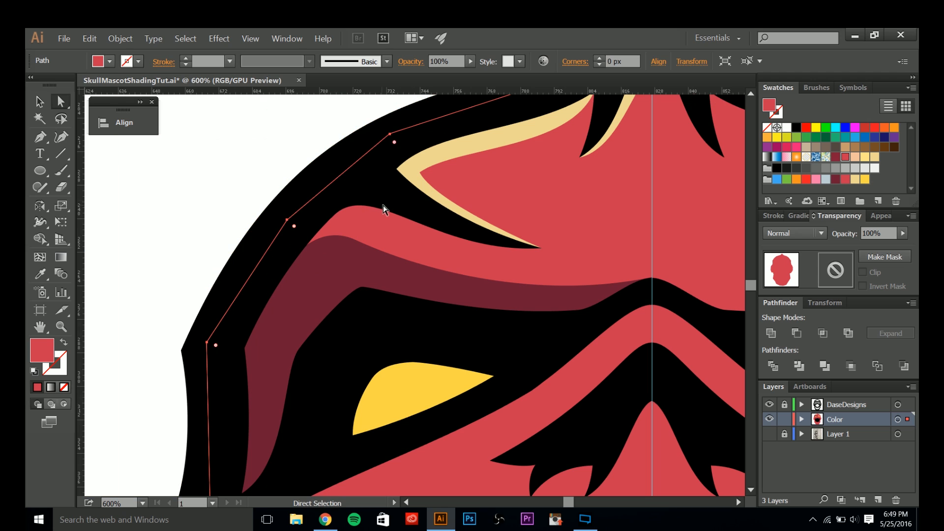
{"action": "left_click", "coordinate": [285, 169]}
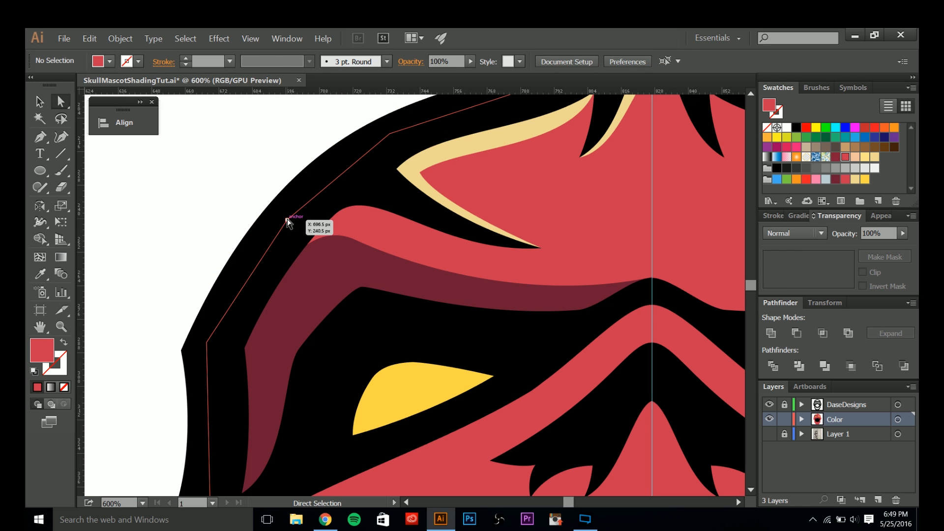
{"action": "left_click", "coordinate": [287, 220]}
{"action": "left_click_drag", "start_coordinate": [287, 221], "coordinate": [206, 161]}
{"action": "key", "text": "ctrl+z"}
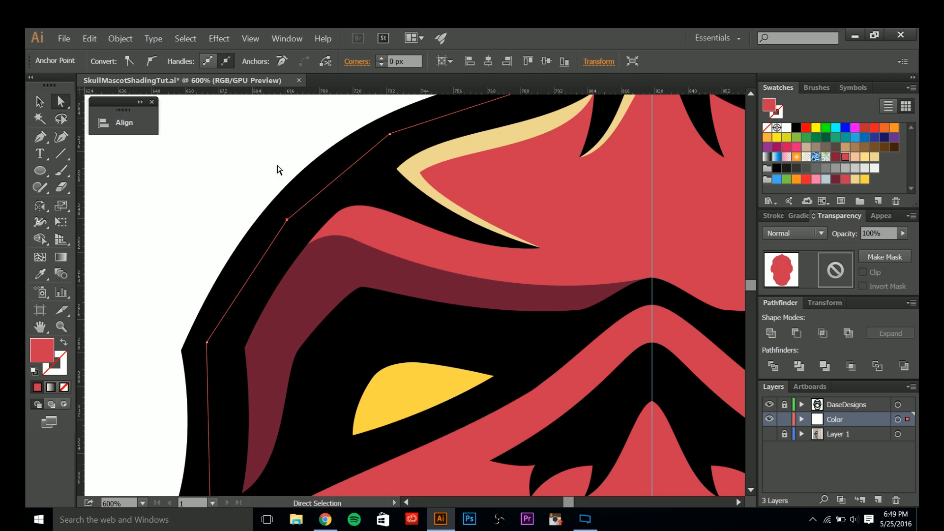
{"action": "left_click", "coordinate": [276, 169]}
- Reshape the brow shadow's upper curve with its arch anchor's handles, leaving a tapering red strip along the brow's outer edge
{"action": "left_click", "coordinate": [377, 268]}
{"action": "left_click", "coordinate": [355, 239]}
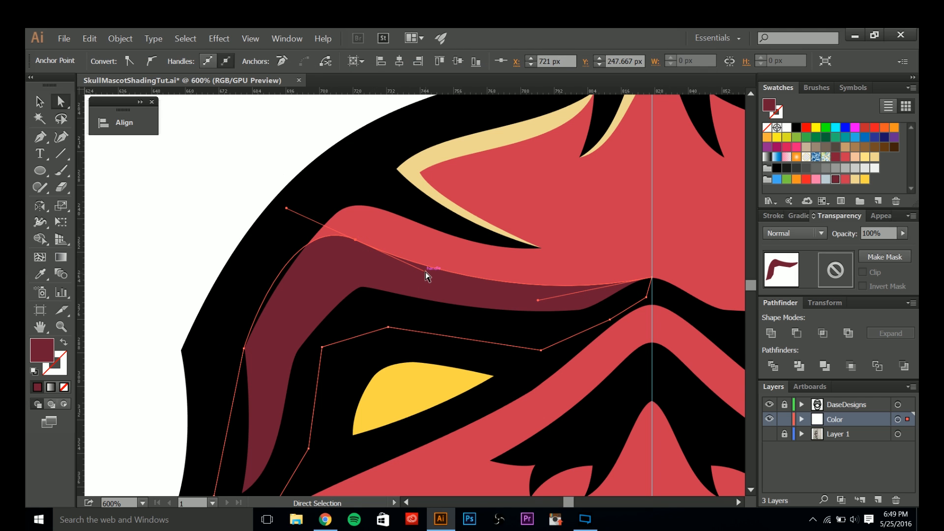
{"action": "left_click_drag", "start_coordinate": [424, 270], "coordinate": [436, 276]}
{"action": "left_click_drag", "start_coordinate": [302, 287], "coordinate": [343, 282]}
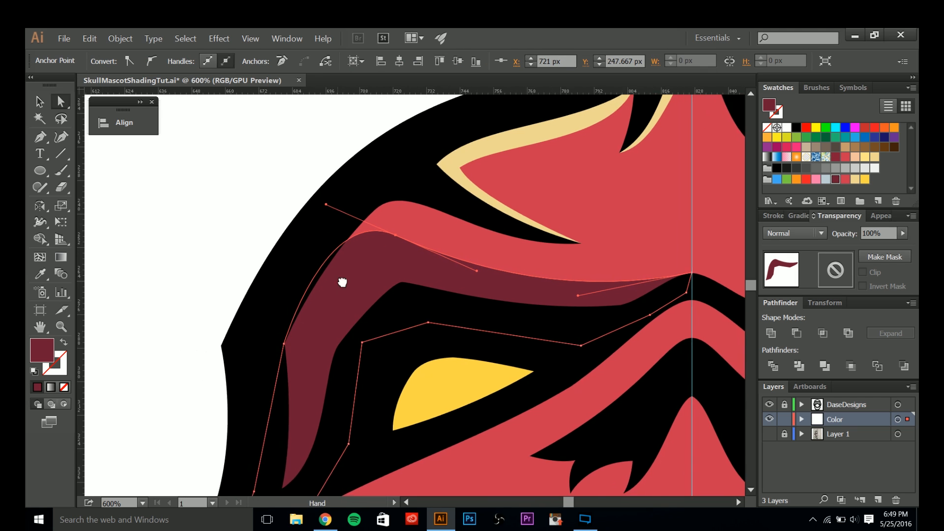
{"action": "scroll", "coordinate": [329, 257], "scroll_direction": "up", "scroll_amount": 2}
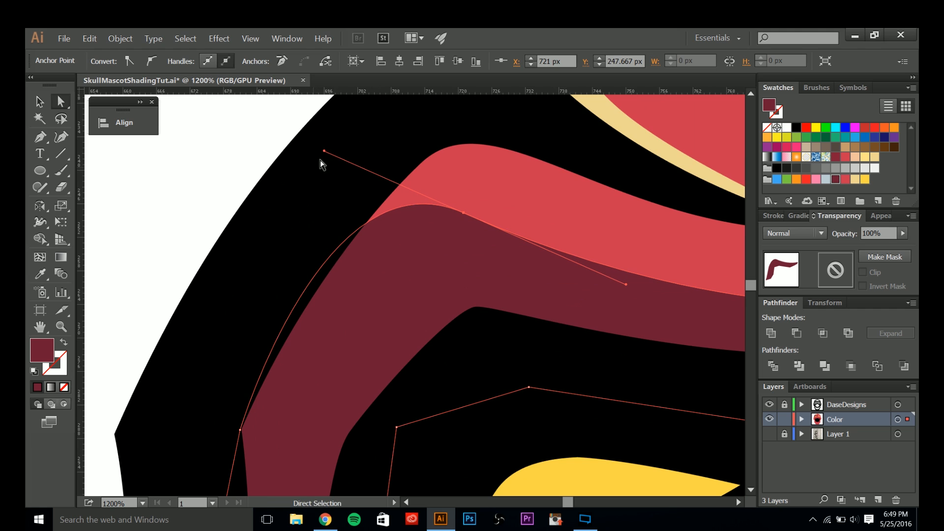
{"action": "left_click_drag", "start_coordinate": [324, 153], "coordinate": [364, 181]}
{"action": "scroll", "coordinate": [354, 196], "scroll_direction": "down", "scroll_amount": 1}
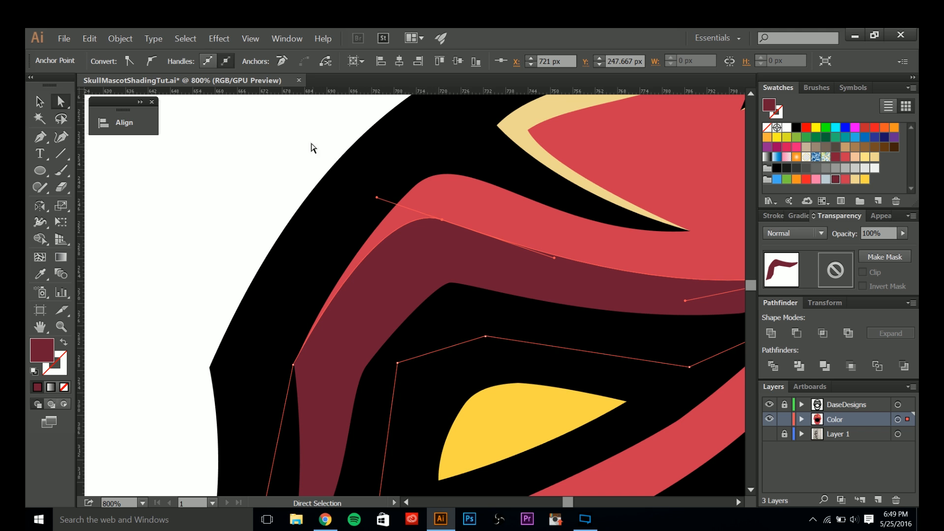
{"action": "left_click_drag", "start_coordinate": [490, 245], "coordinate": [439, 258]}
{"action": "key", "text": "ctrl+shift+a"}
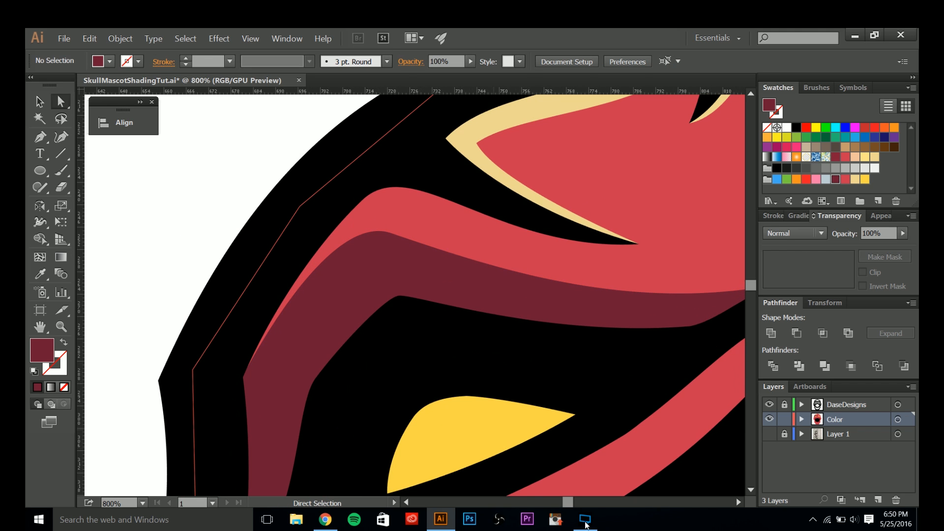
- Examine the left brow shadow against the upper skull, and look over the left cheek and nose area
{"action": "left_click", "coordinate": [586, 525]}
{"action": "left_click", "coordinate": [585, 525]}
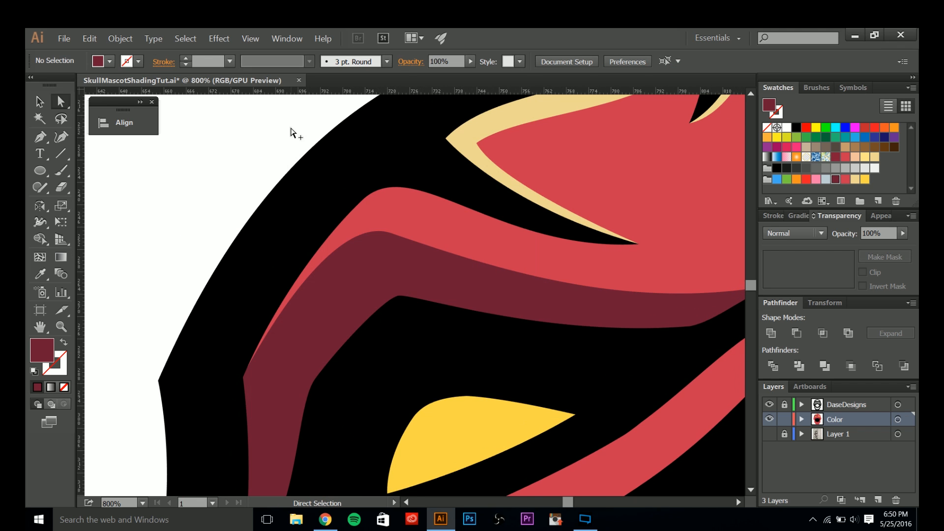
{"action": "scroll", "coordinate": [325, 152], "scroll_direction": "down", "scroll_amount": 4}
{"action": "scroll", "coordinate": [352, 193], "scroll_direction": "up", "scroll_amount": 1}
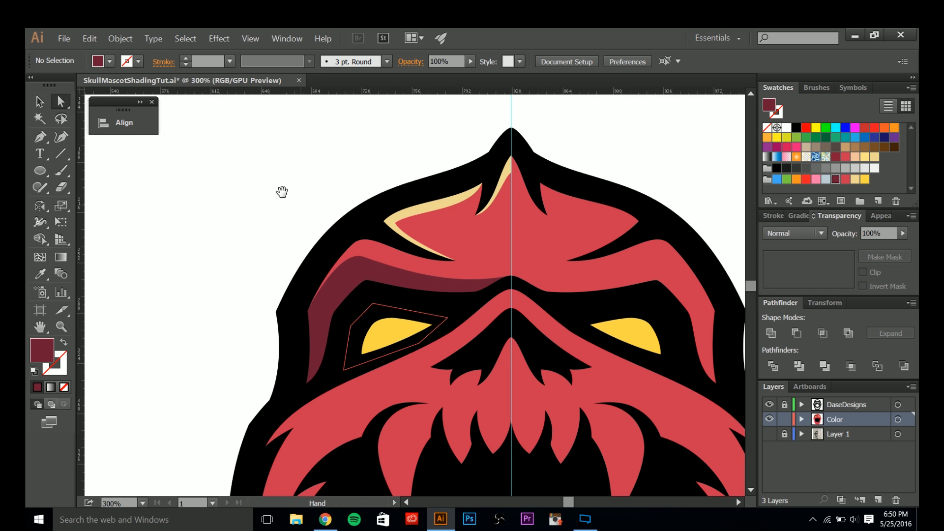
{"action": "scroll", "coordinate": [264, 190], "scroll_direction": "down", "scroll_amount": 1}
{"action": "scroll", "coordinate": [266, 192], "scroll_direction": "right", "scroll_amount": 1}
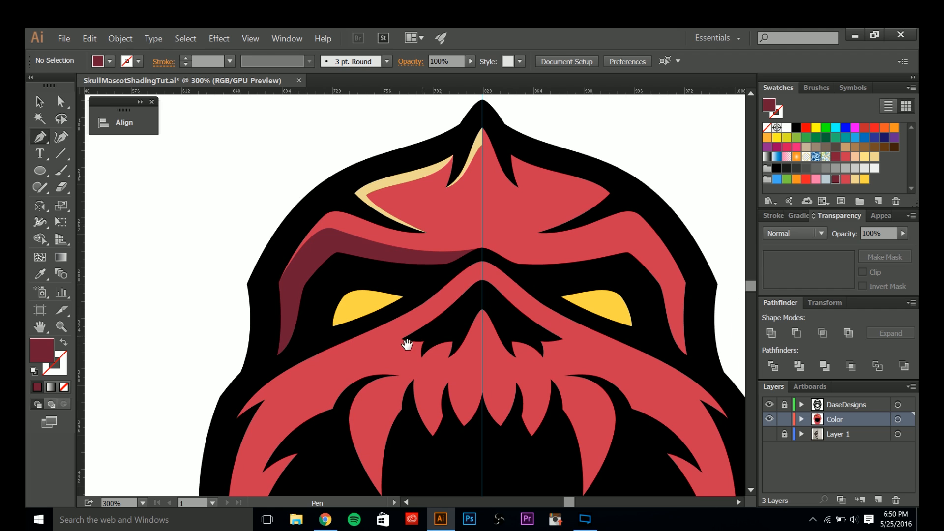
{"action": "left_click_drag", "start_coordinate": [407, 344], "coordinate": [472, 271]}
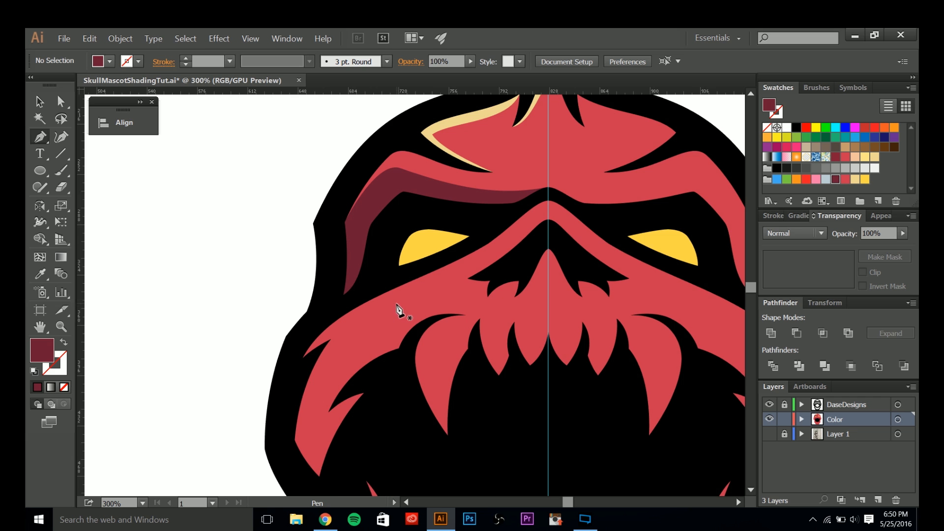
- Start a Pen path on the left side of the nose bridge and curve it along the cheekbone to its outer tip
{"action": "scroll", "coordinate": [397, 310], "scroll_direction": "up", "scroll_amount": 2}
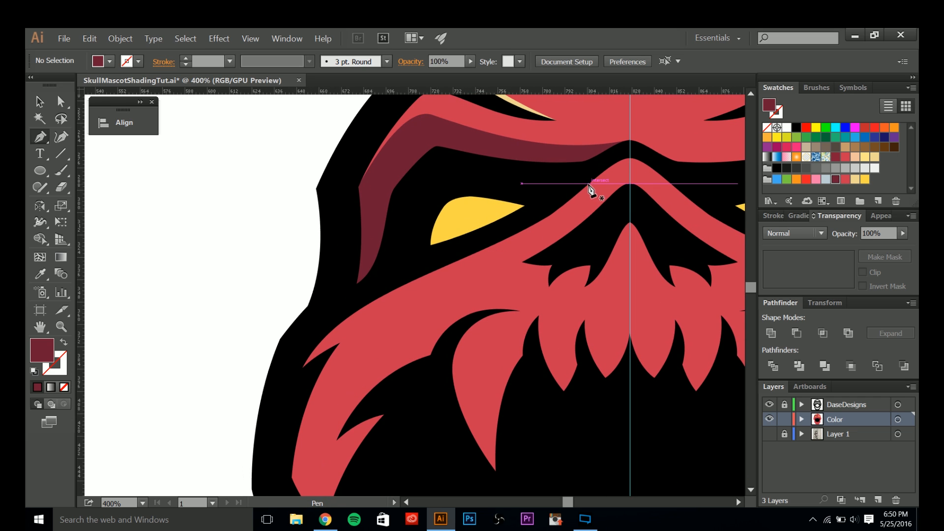
{"action": "left_click_drag", "start_coordinate": [541, 236], "coordinate": [540, 174]}
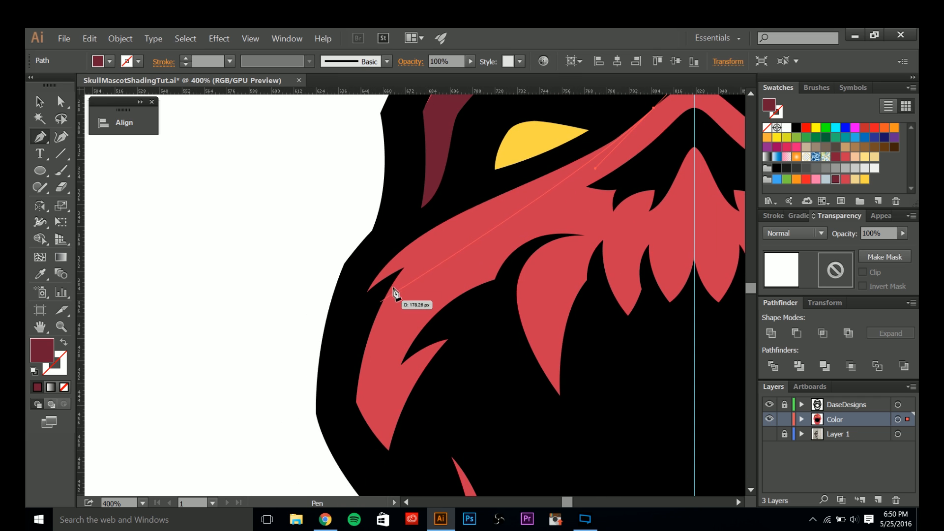
{"action": "left_click_drag", "start_coordinate": [378, 326], "coordinate": [391, 288]}
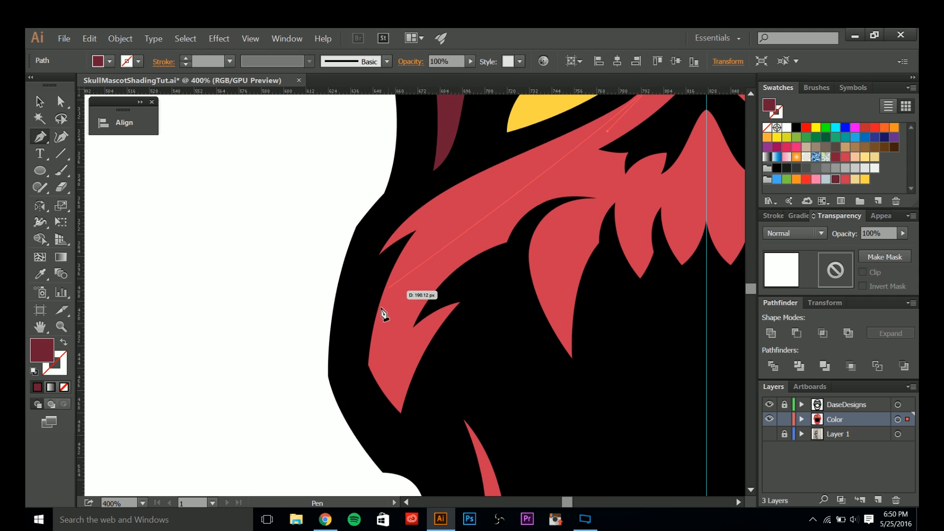
{"action": "left_click_drag", "start_coordinate": [368, 364], "coordinate": [360, 202]}
{"action": "key", "text": "ctrl+z"}
{"action": "key", "text": "ctrl+z"}
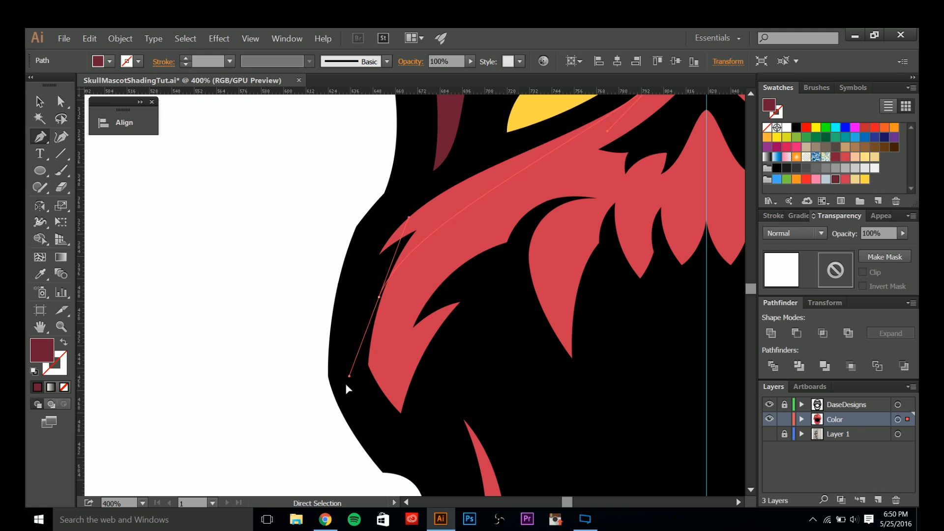
{"action": "left_click_drag", "start_coordinate": [374, 274], "coordinate": [333, 354]}
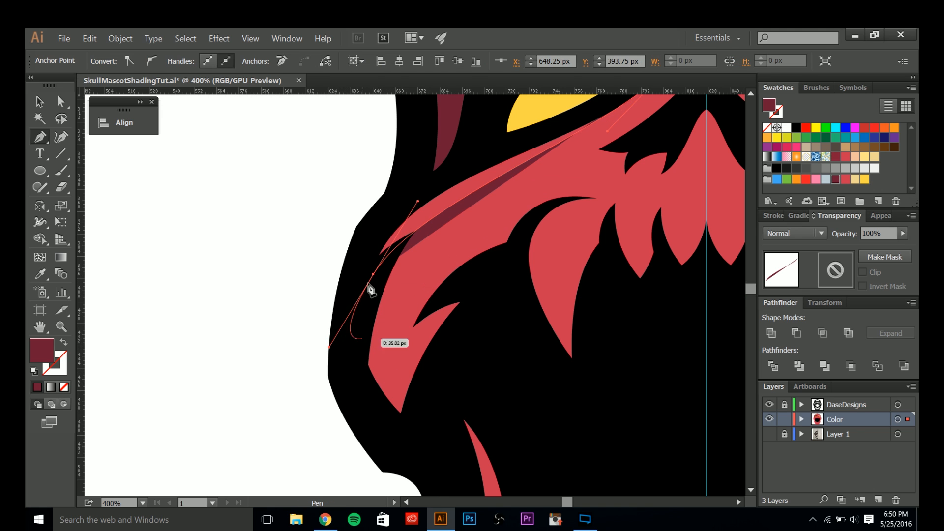
- Continue the cheekbone path through the black outline beneath the left eye and close it at the nose bridge
{"action": "left_click", "coordinate": [369, 243]}
{"action": "left_click_drag", "start_coordinate": [371, 214], "coordinate": [321, 301]}
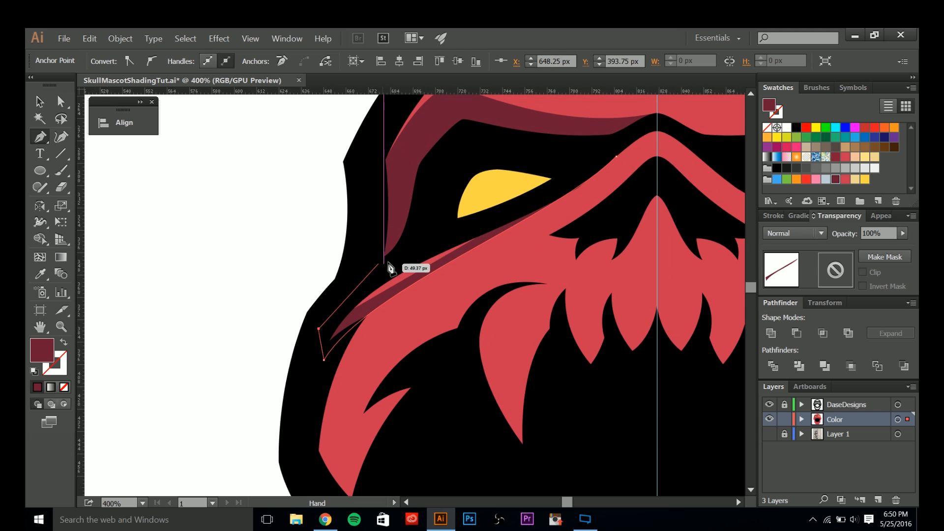
{"action": "left_click_drag", "start_coordinate": [387, 263], "coordinate": [438, 241]}
{"action": "left_click_drag", "start_coordinate": [504, 223], "coordinate": [562, 191]}
{"action": "left_click", "coordinate": [520, 229]}
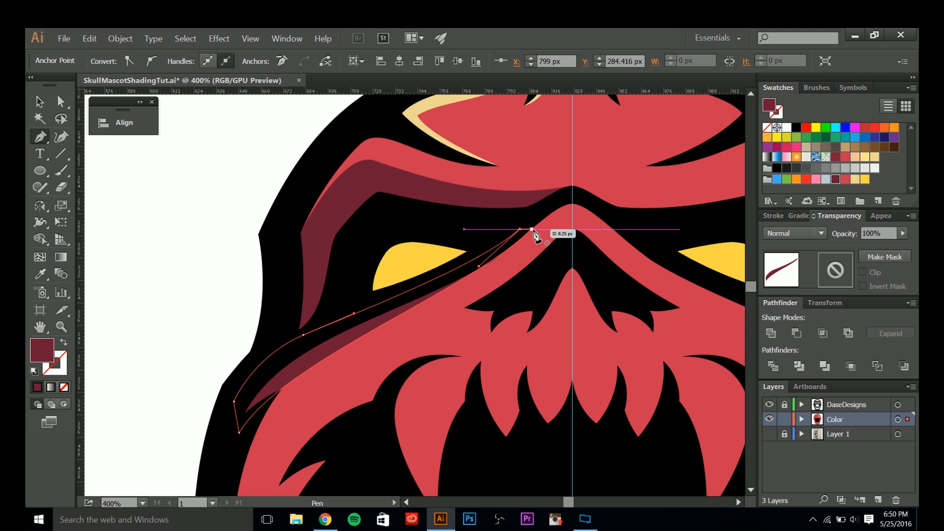
{"action": "left_click", "coordinate": [532, 229]}
- Adjust the direction handles at both ends of the cheekbone shape to widen the band and smooth its lower curve
{"action": "key", "text": "a"}
{"action": "left_click_drag", "start_coordinate": [473, 291], "coordinate": [489, 308]}
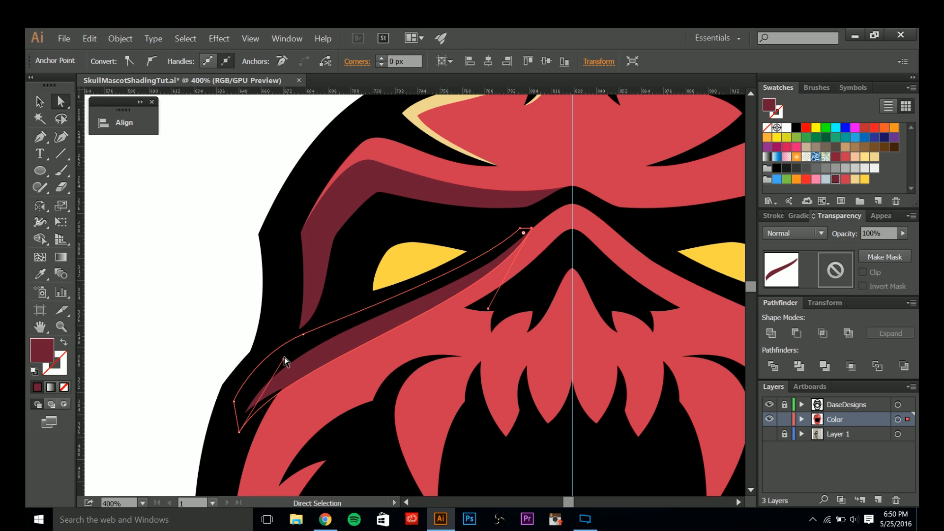
{"action": "left_click_drag", "start_coordinate": [284, 357], "coordinate": [303, 337]}
- Recolor the cheekbone shape by sampling the forehead highlight's cream with the Eyedropper, and deselect it
{"action": "key", "text": "i"}
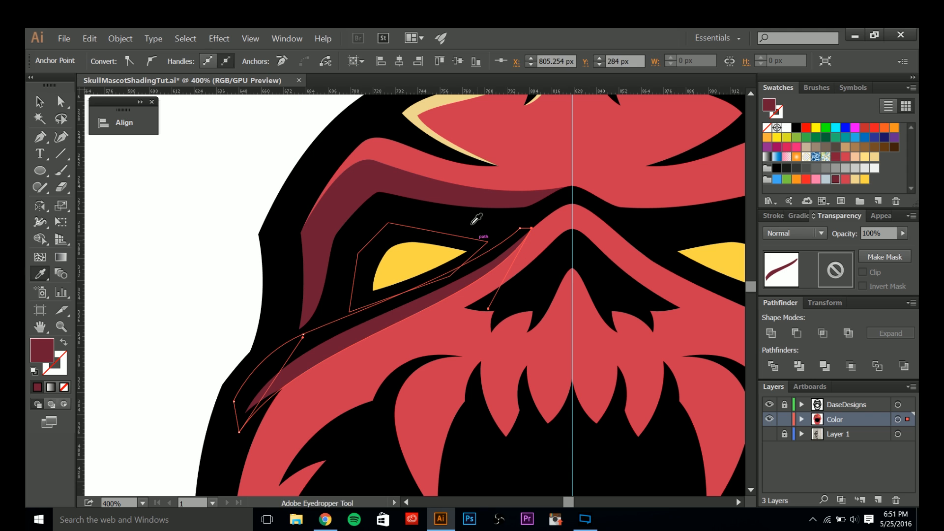
{"action": "key", "text": "space"}
{"action": "left_click_drag", "start_coordinate": [503, 202], "coordinate": [468, 261]}
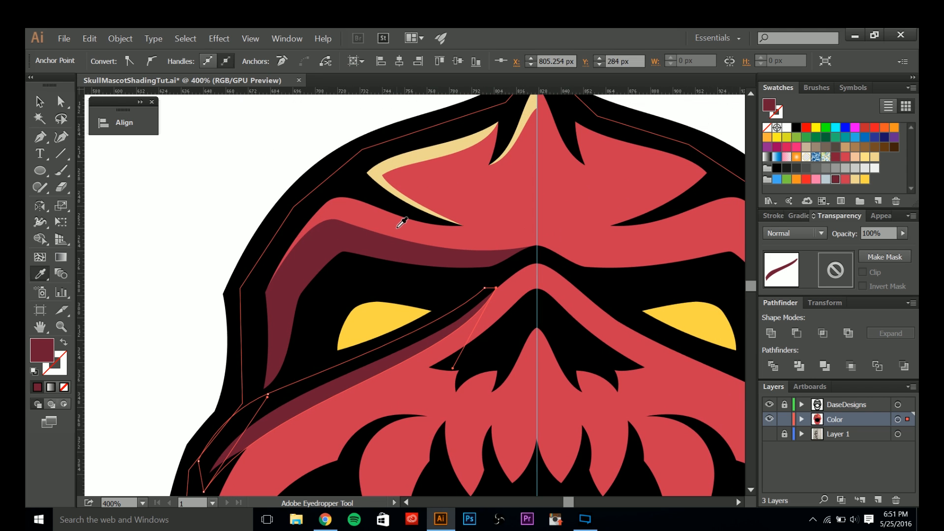
{"action": "left_click", "coordinate": [400, 163]}
{"action": "key", "text": "a"}
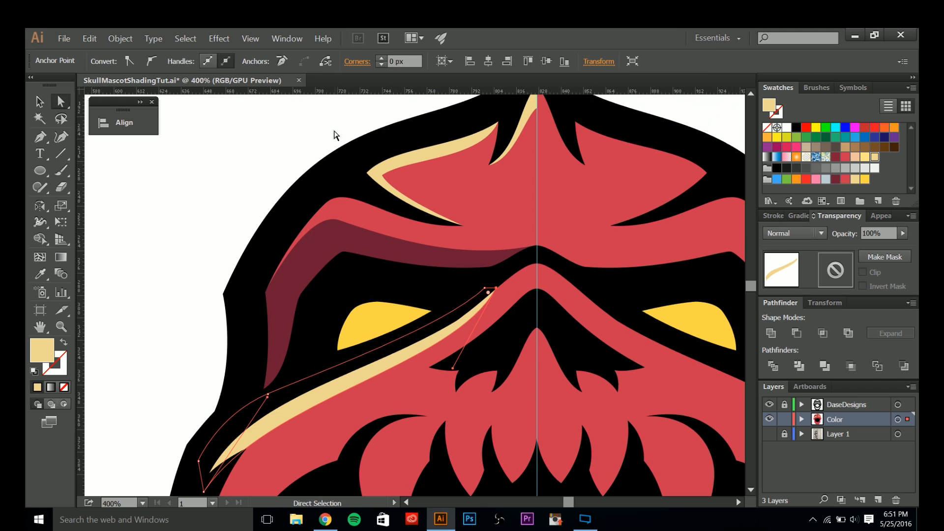
{"action": "left_click", "coordinate": [334, 131]}
- Thin the cheekbone highlight toward the nose bridge by adjusting the handle of its inner end anchor
{"action": "scroll", "coordinate": [492, 199], "scroll_direction": "down", "scroll_amount": 3}
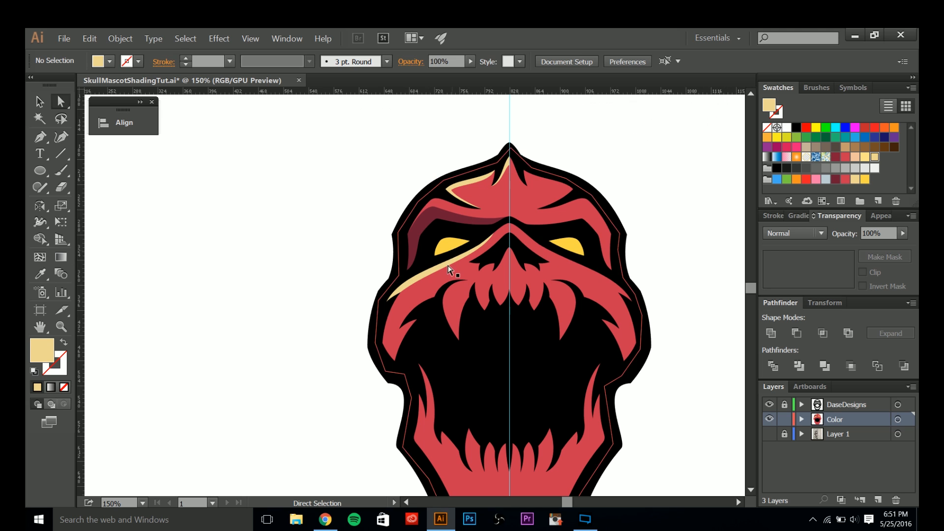
{"action": "scroll", "coordinate": [480, 233], "scroll_direction": "up", "scroll_amount": 6}
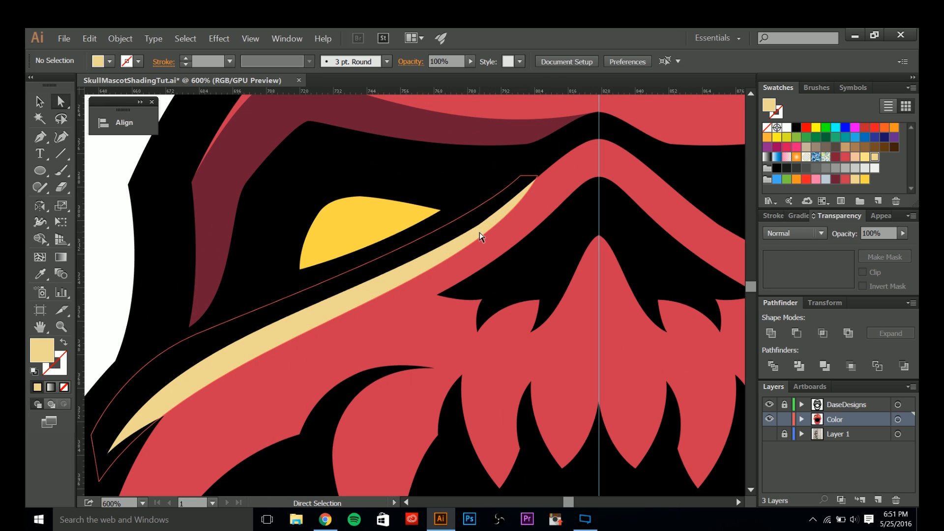
{"action": "left_click", "coordinate": [540, 182]}
{"action": "left_click_drag", "start_coordinate": [540, 182], "coordinate": [461, 295]}
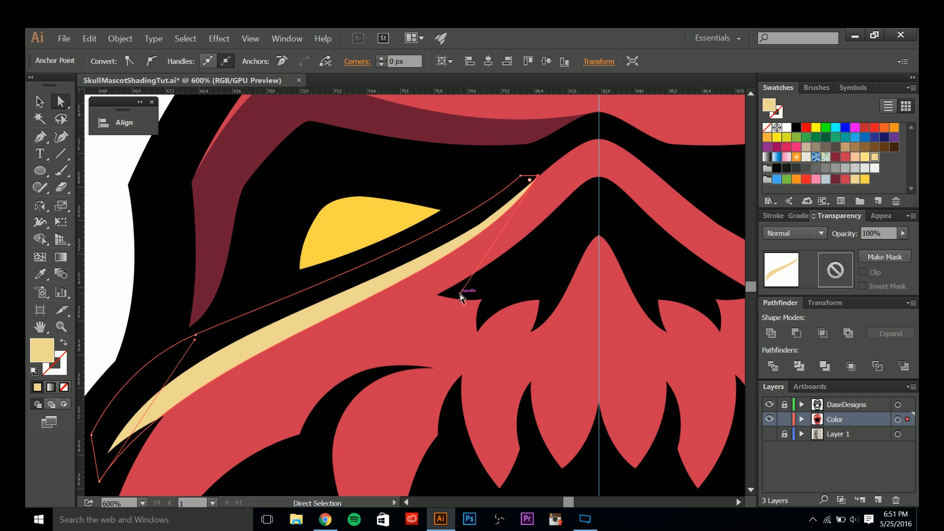
{"action": "scroll", "coordinate": [459, 293], "scroll_direction": "down", "scroll_amount": 2}
{"action": "left_click", "coordinate": [276, 173]}
{"action": "scroll", "coordinate": [536, 139], "scroll_direction": "down", "scroll_amount": 3}
{"action": "left_click_drag", "start_coordinate": [641, 146], "coordinate": [622, 170]}
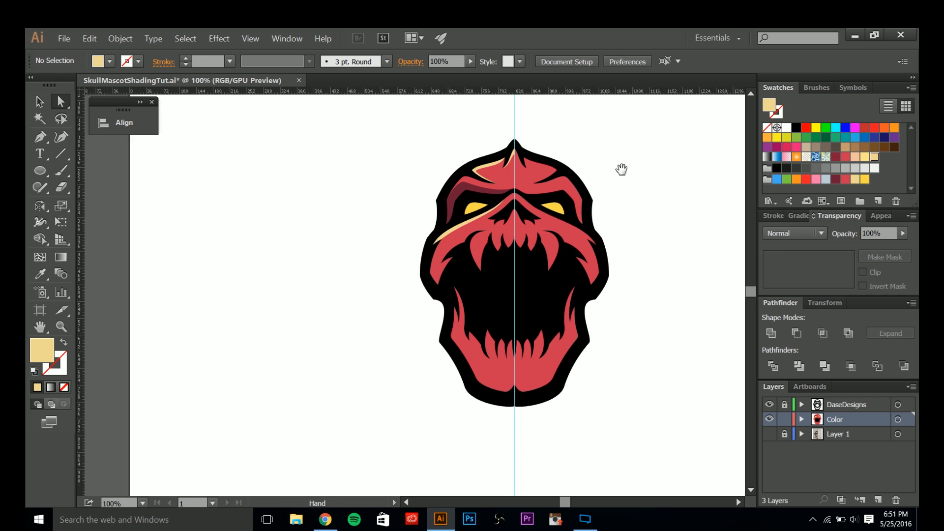
- Start a Pen path above the large left fang and curve it across the left cheek to the cheek's outer edge
{"action": "scroll", "coordinate": [462, 232], "scroll_direction": "up", "scroll_amount": 4}
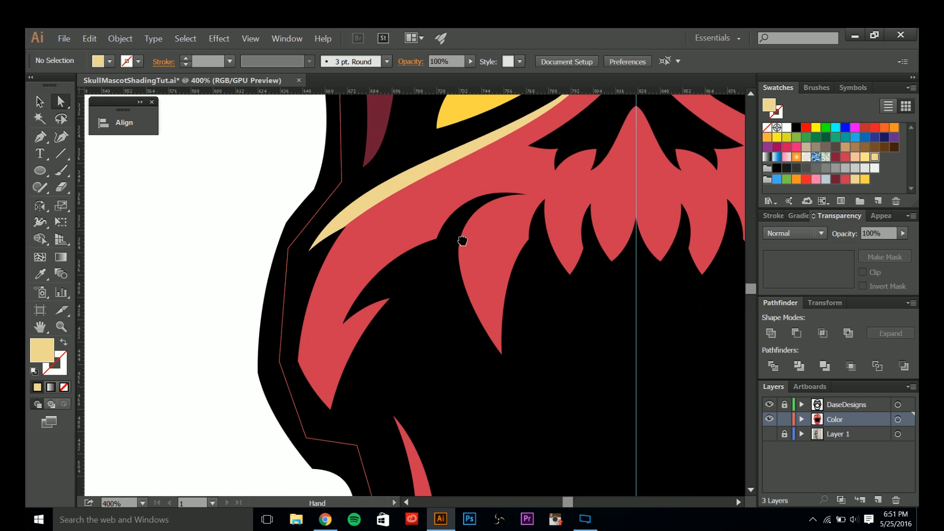
{"action": "left_click_drag", "start_coordinate": [462, 241], "coordinate": [490, 241]}
{"action": "key", "text": "p"}
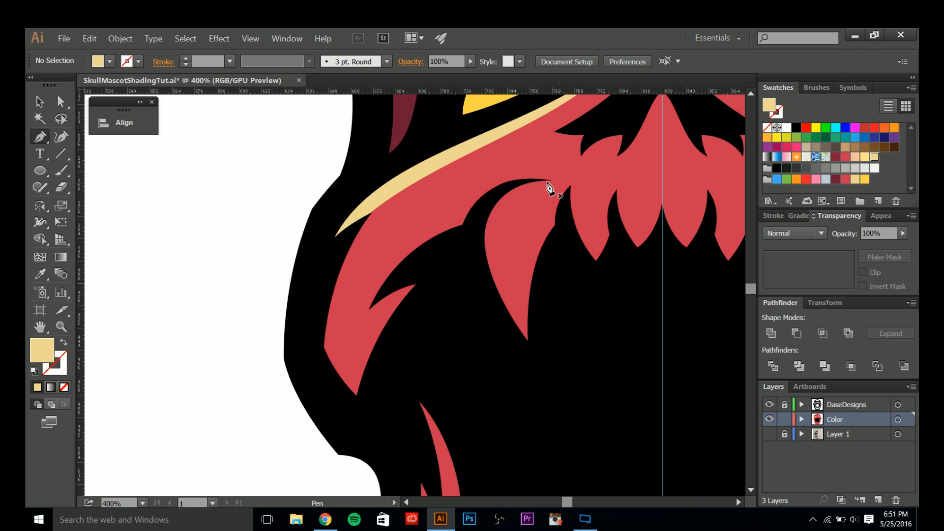
{"action": "left_click", "coordinate": [523, 179]}
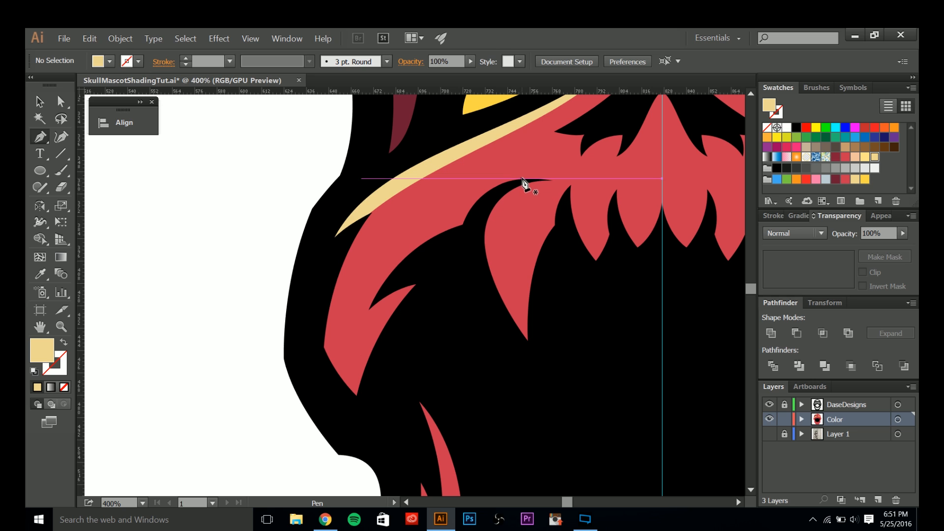
{"action": "left_click_drag", "start_coordinate": [455, 181], "coordinate": [455, 180]}
{"action": "left_click_drag", "start_coordinate": [394, 229], "coordinate": [435, 177]}
{"action": "left_click_drag", "start_coordinate": [366, 296], "coordinate": [338, 400]}
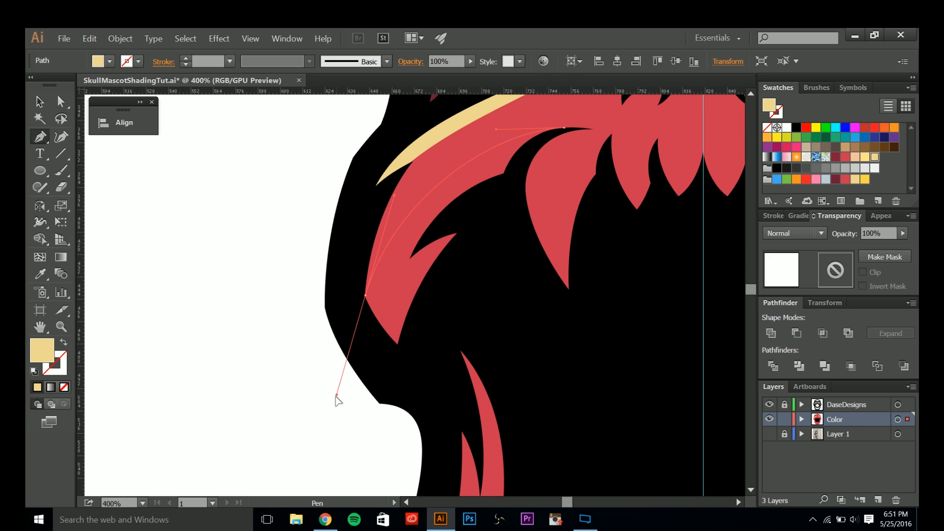
- Continue the cheek path through the black area below the cheek and up past the fang, closing it at its start
{"action": "left_click", "coordinate": [430, 400]}
{"action": "left_click", "coordinate": [452, 322]}
{"action": "key", "text": "ctrl+z"}
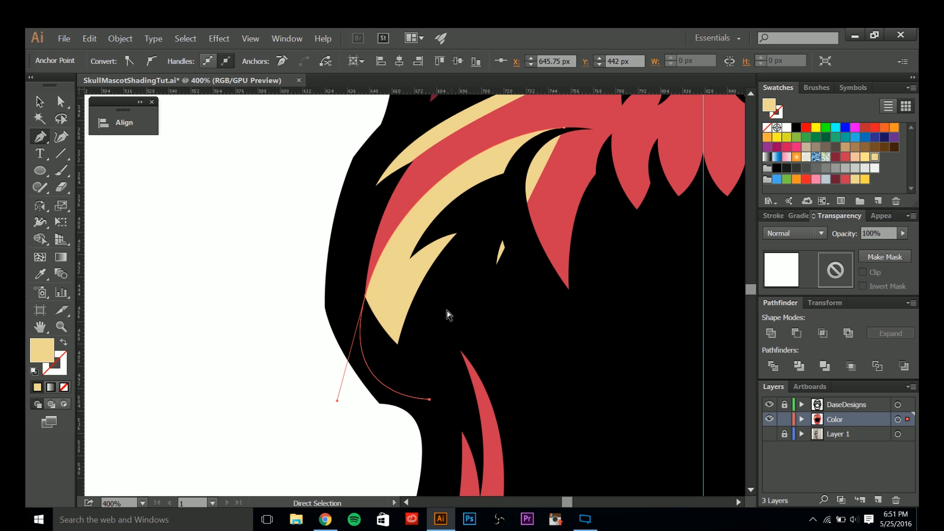
{"action": "left_click_drag", "start_coordinate": [489, 218], "coordinate": [553, 143]}
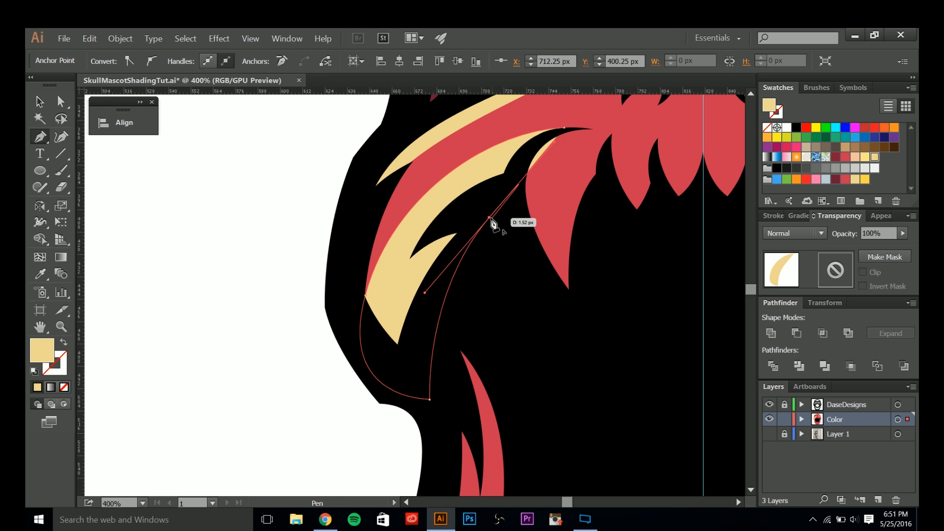
{"action": "left_click_drag", "start_coordinate": [508, 197], "coordinate": [481, 270]}
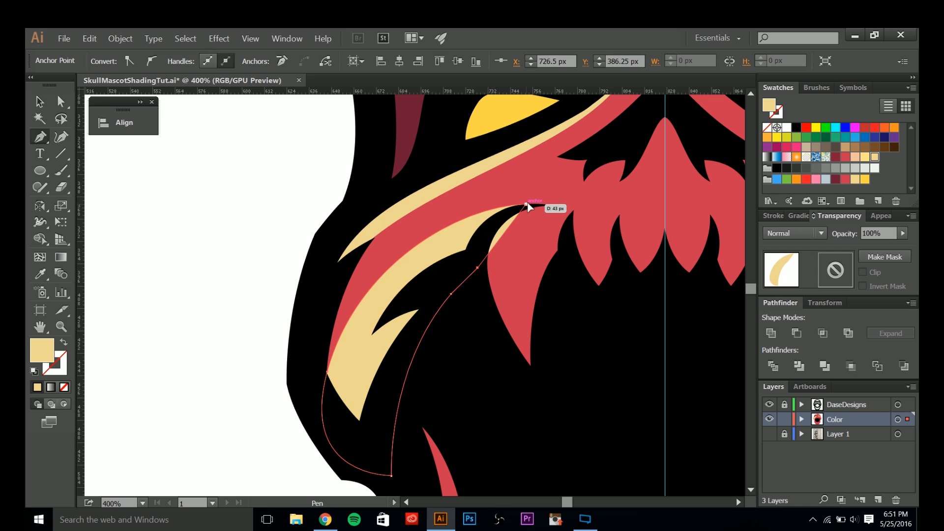
{"action": "left_click_drag", "start_coordinate": [526, 204], "coordinate": [574, 184]}
- Recolor the cheek shape by sampling the brow shadow's dark maroon with the Eyedropper, and deselect it
{"action": "key", "text": "i"}
{"action": "left_click_drag", "start_coordinate": [484, 193], "coordinate": [421, 301]}
{"action": "left_click", "coordinate": [388, 156]}
{"action": "key", "text": "a"}
{"action": "left_click", "coordinate": [239, 264]}
{"action": "left_click_drag", "start_coordinate": [238, 289], "coordinate": [295, 197]}
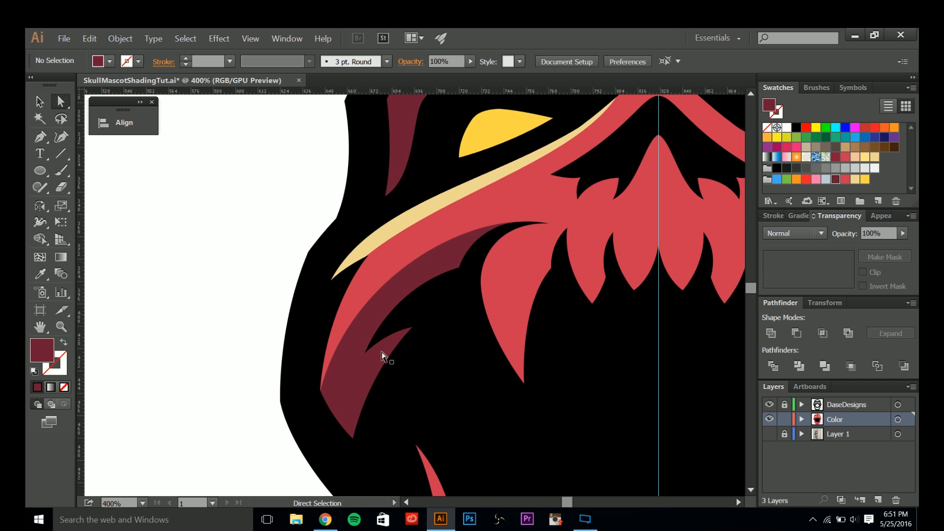
- Nudge the outer tip anchor of the cream cheekbone highlight slightly inward, and deselect the shape
{"action": "scroll", "coordinate": [382, 349], "scroll_direction": "down", "scroll_amount": 4}
{"action": "scroll", "coordinate": [358, 375], "scroll_direction": "up", "scroll_amount": 2}
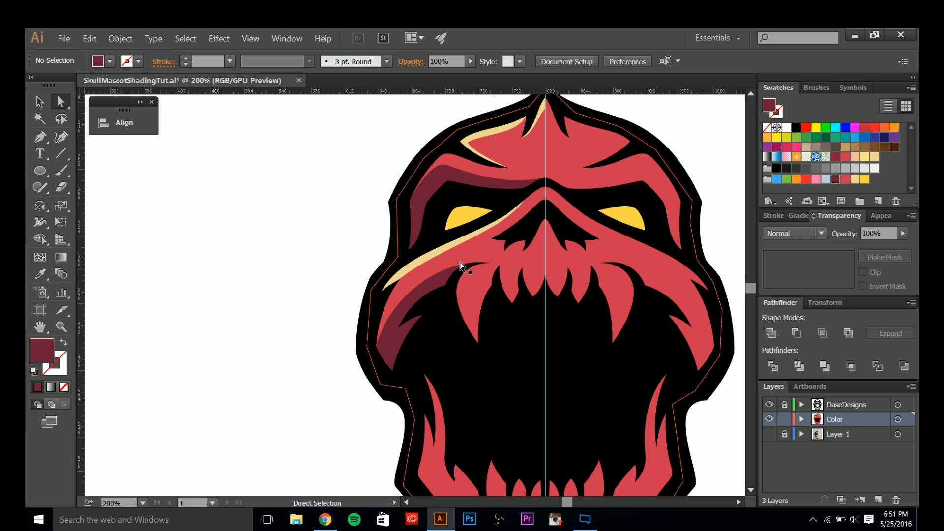
{"action": "left_click", "coordinate": [420, 270]}
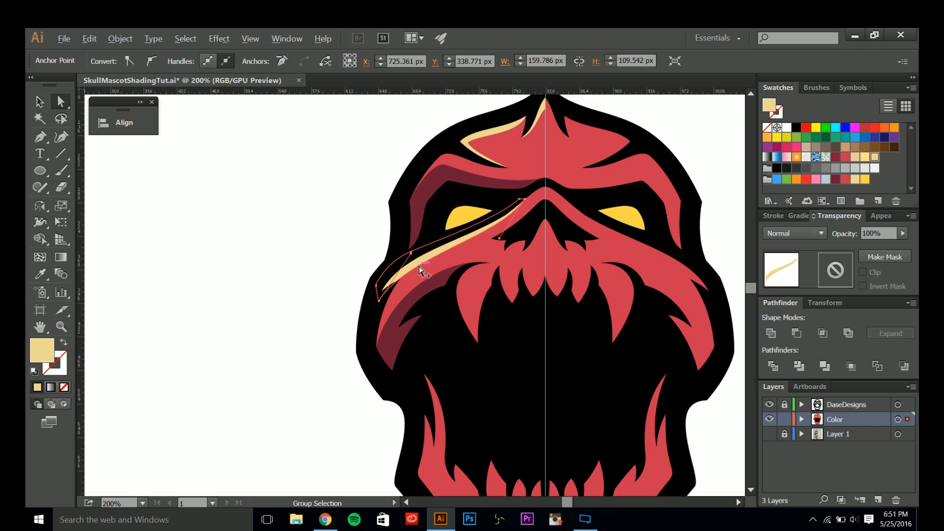
{"action": "scroll", "coordinate": [420, 270], "scroll_direction": "up", "scroll_amount": 3}
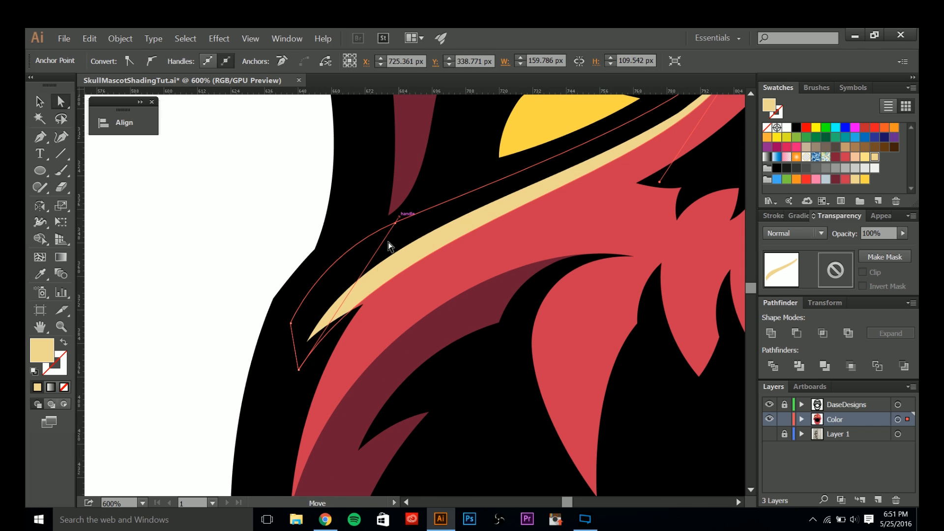
{"action": "scroll", "coordinate": [374, 255], "scroll_direction": "up", "scroll_amount": 1}
{"action": "left_click_drag", "start_coordinate": [313, 317], "coordinate": [320, 317]}
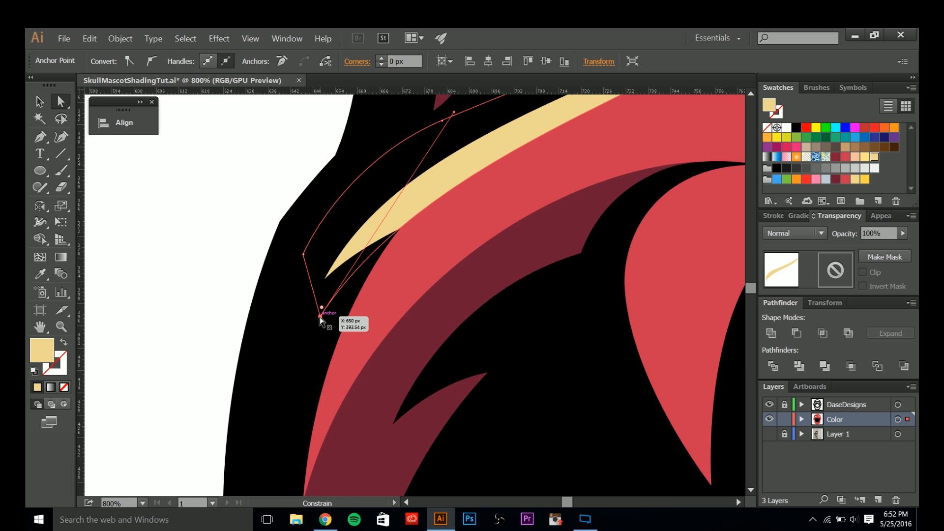
{"action": "left_click", "coordinate": [303, 194]}
{"action": "scroll", "coordinate": [345, 206], "scroll_direction": "down", "scroll_amount": 3}
{"action": "left_click_drag", "start_coordinate": [354, 217], "coordinate": [290, 270]}
{"action": "scroll", "coordinate": [308, 274], "scroll_direction": "down", "scroll_amount": 2}
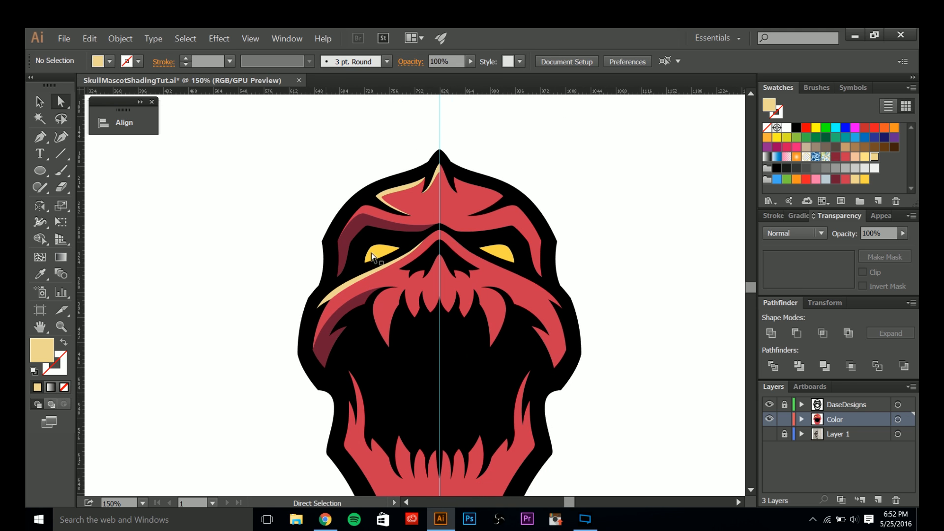
- Shift the inner corner anchor of the forehead's cream highlight slightly with the Direct Selection tool
{"action": "scroll", "coordinate": [407, 190], "scroll_direction": "up", "scroll_amount": 7}
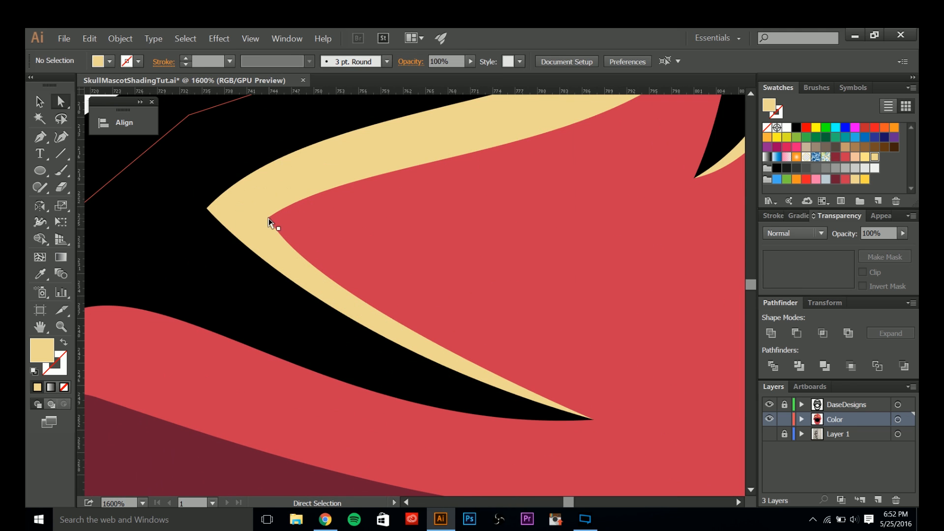
{"action": "left_click", "coordinate": [269, 222]}
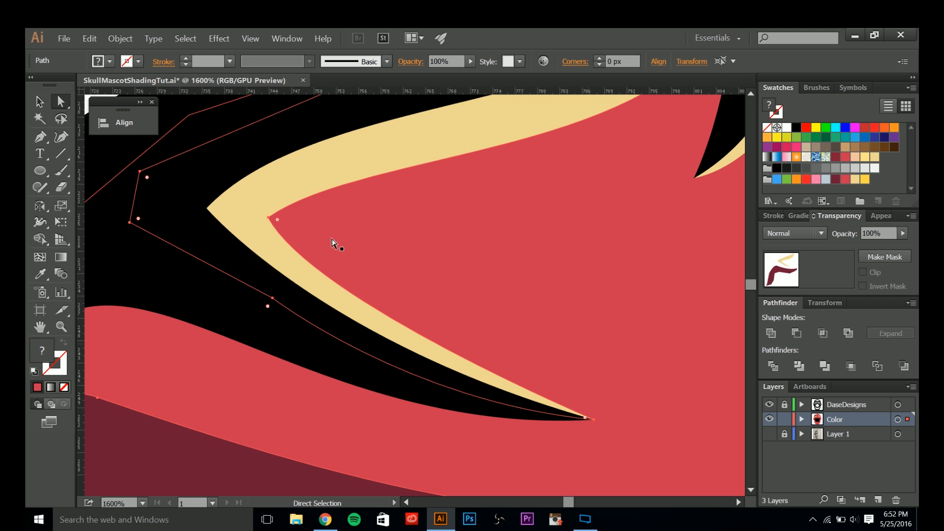
{"action": "left_click", "coordinate": [269, 218]}
{"action": "left_click_drag", "start_coordinate": [272, 223], "coordinate": [281, 213]}
{"action": "scroll", "coordinate": [362, 232], "scroll_direction": "down", "scroll_amount": 4}
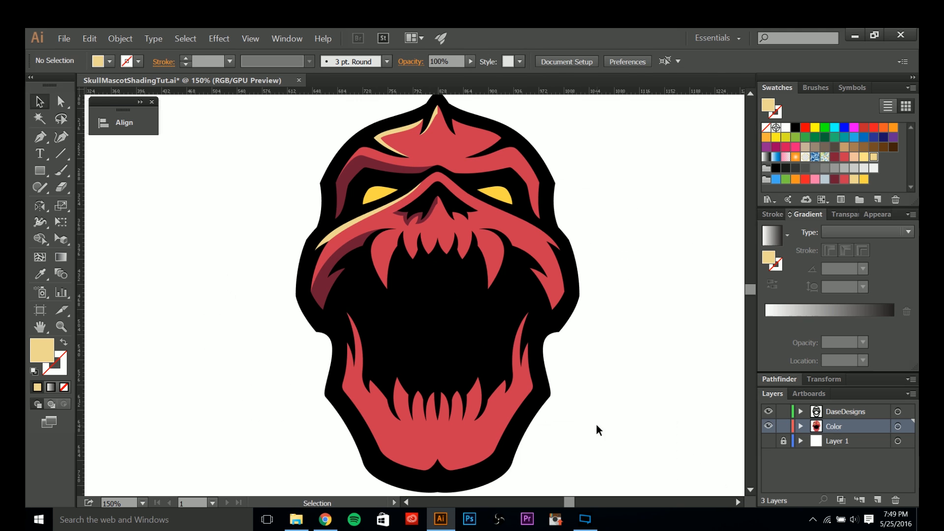
{"action": "key", "text": "p"}
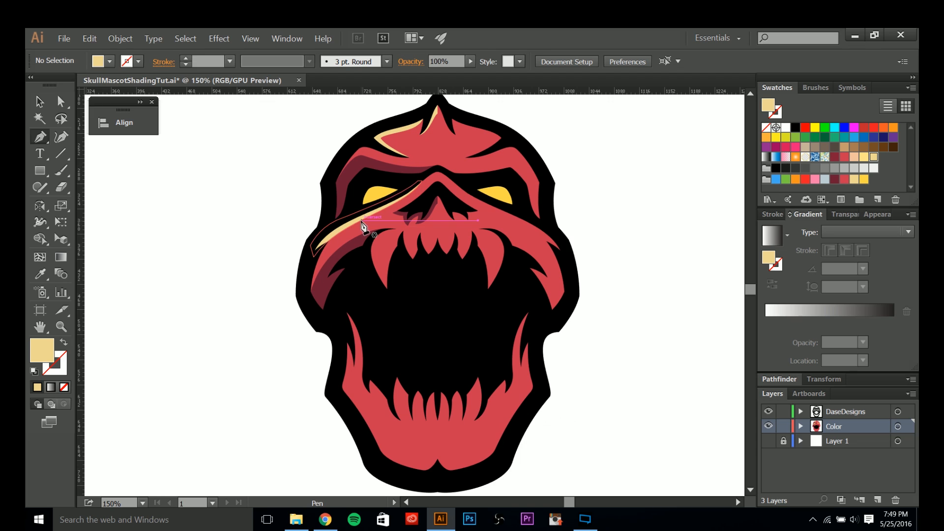
{"action": "scroll", "coordinate": [363, 226], "scroll_direction": "up", "scroll_amount": 1}
{"action": "left_click_drag", "start_coordinate": [269, 177], "coordinate": [273, 215]}
{"action": "key", "text": "v"}
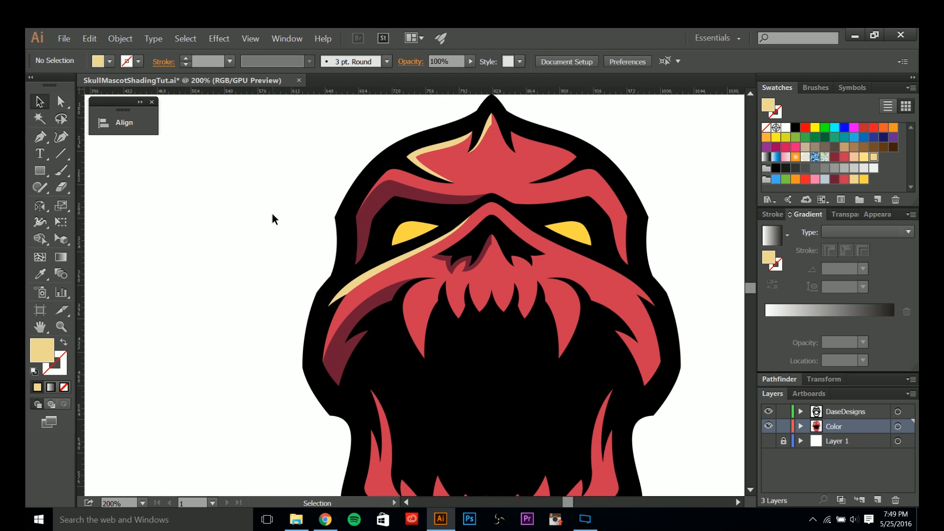
{"action": "left_click", "coordinate": [381, 276]}
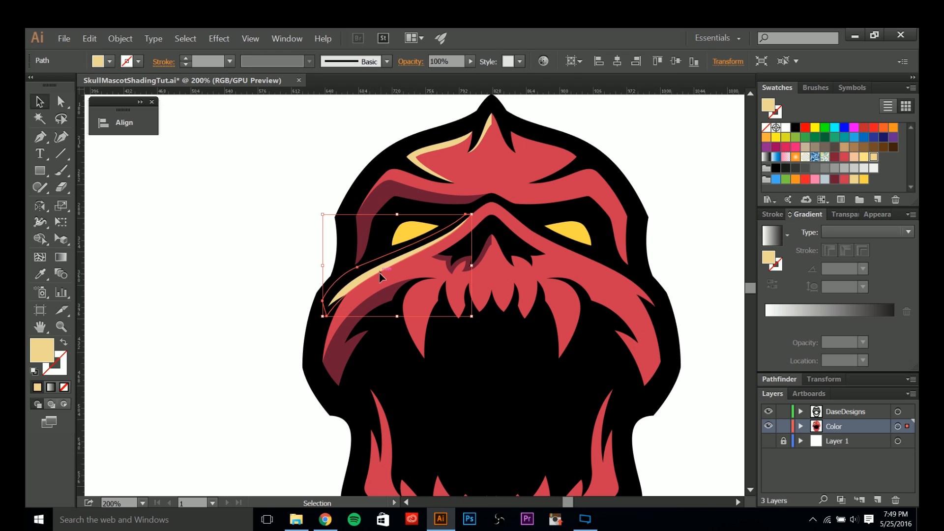
{"action": "left_click", "coordinate": [249, 263]}
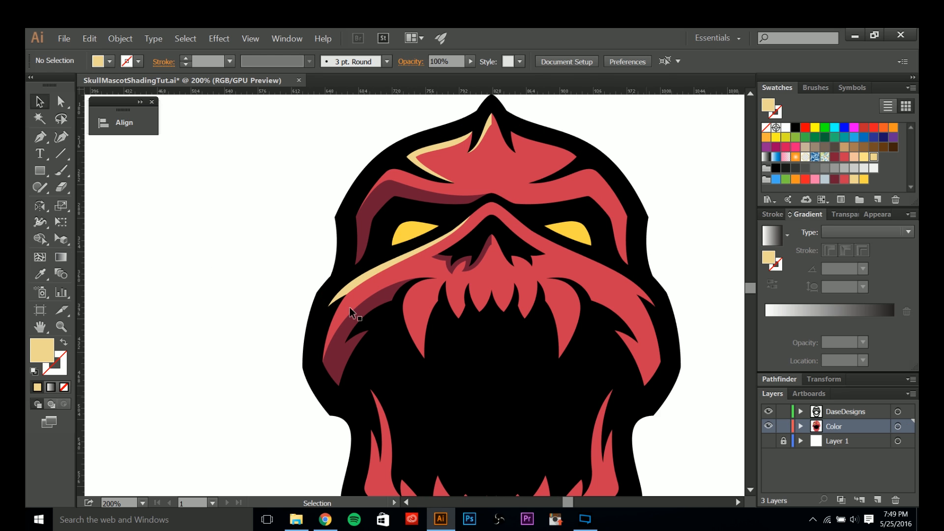
{"action": "left_click", "coordinate": [367, 278]}
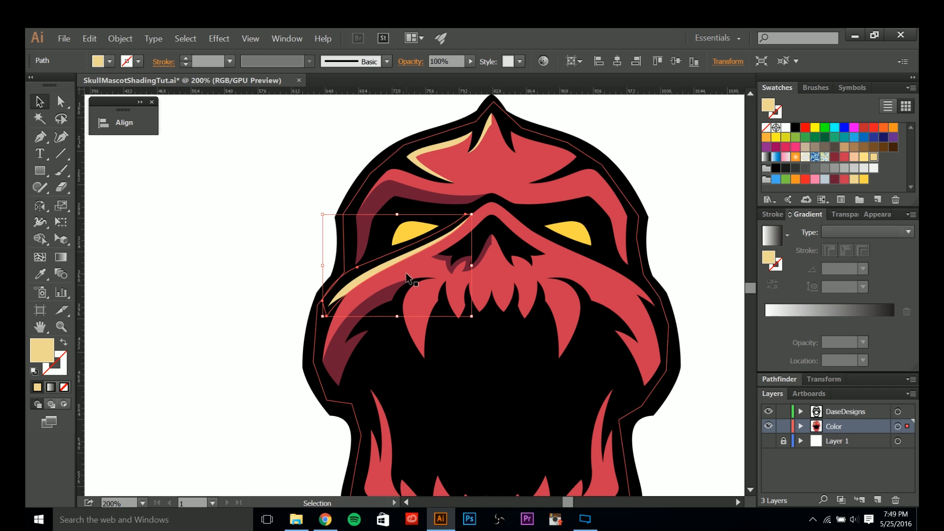
{"action": "left_click", "coordinate": [305, 281]}
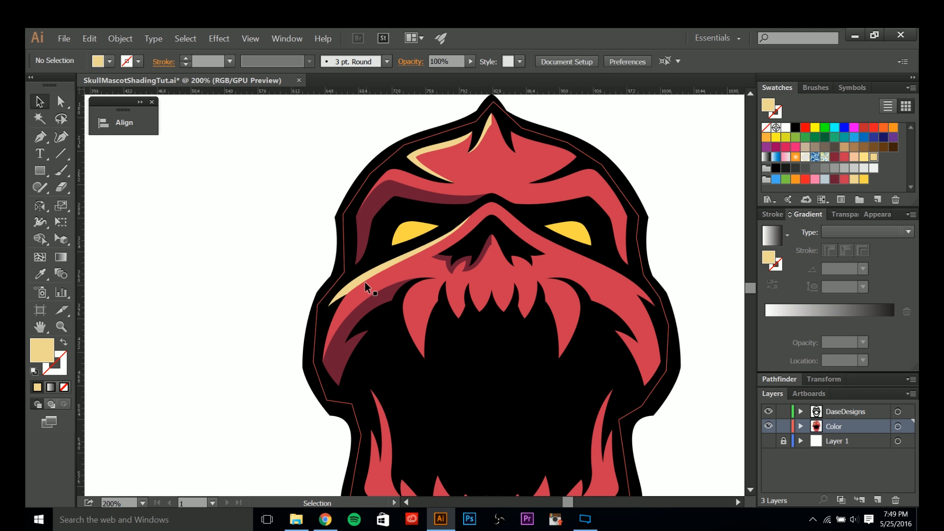
{"action": "left_click", "coordinate": [313, 285]}
{"action": "left_click", "coordinate": [310, 283]}
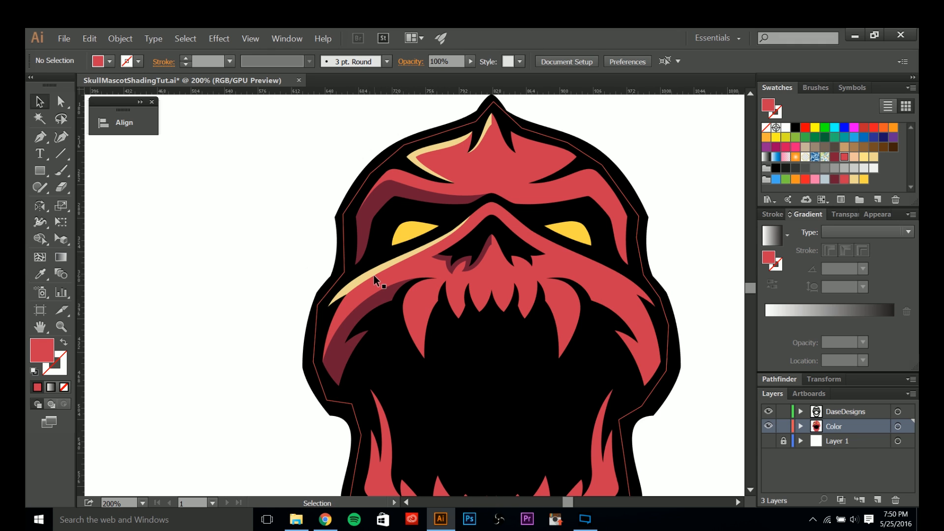
{"action": "key", "text": "ctrl+alt+2"}
{"action": "left_click", "coordinate": [240, 250]}
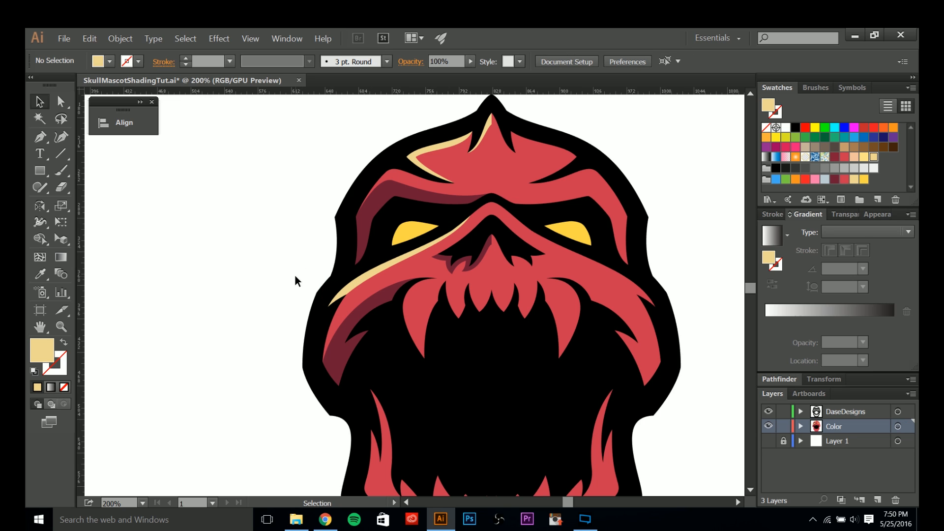
{"action": "left_click_drag", "start_coordinate": [294, 275], "coordinate": [272, 226]}
- Start a cream Pen path on the left jaw spike, running straight segments over its tip and down through the black outline outside it
{"action": "key", "text": "p"}
{"action": "scroll", "coordinate": [372, 385], "scroll_direction": "up", "scroll_amount": 2}
{"action": "left_click_drag", "start_coordinate": [370, 383], "coordinate": [349, 196]}
{"action": "left_click", "coordinate": [441, 285]}
{"action": "left_click", "coordinate": [407, 197]}
{"action": "left_click", "coordinate": [373, 175]}
{"action": "left_click", "coordinate": [366, 231]}
{"action": "left_click", "coordinate": [359, 310]}
{"action": "left_click", "coordinate": [336, 265]}
{"action": "left_click", "coordinate": [373, 326]}
{"action": "left_click_drag", "start_coordinate": [421, 383], "coordinate": [396, 358]}
{"action": "left_click", "coordinate": [398, 361]}
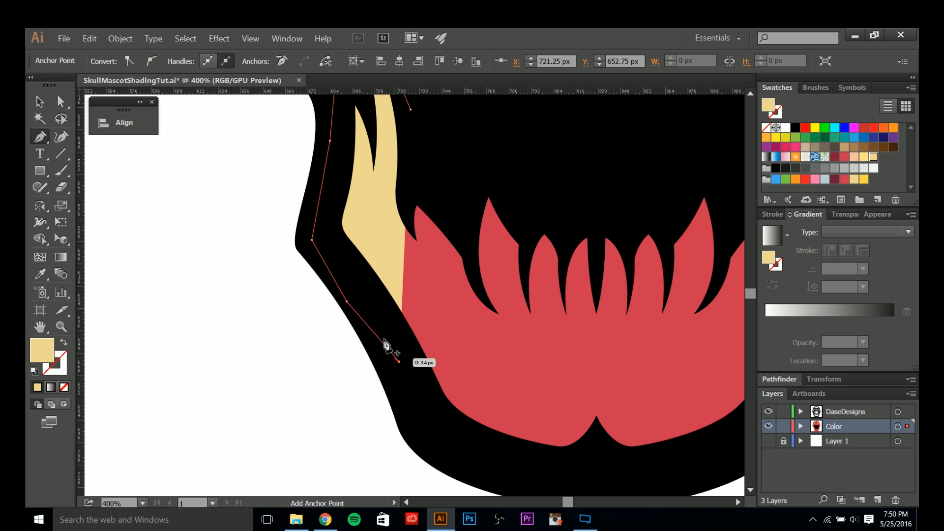
- Bring the jaw path back from the black outline to the red jaw's outer edge with a curved anchor
{"action": "left_click_drag", "start_coordinate": [376, 144], "coordinate": [396, 395]}
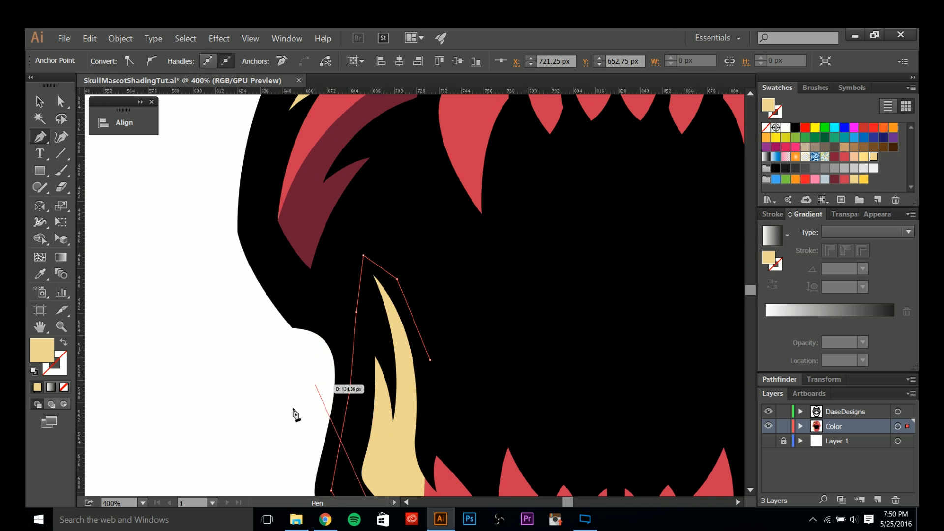
{"action": "left_click_drag", "start_coordinate": [292, 410], "coordinate": [321, 112]}
{"action": "left_click_drag", "start_coordinate": [438, 258], "coordinate": [416, 320]}
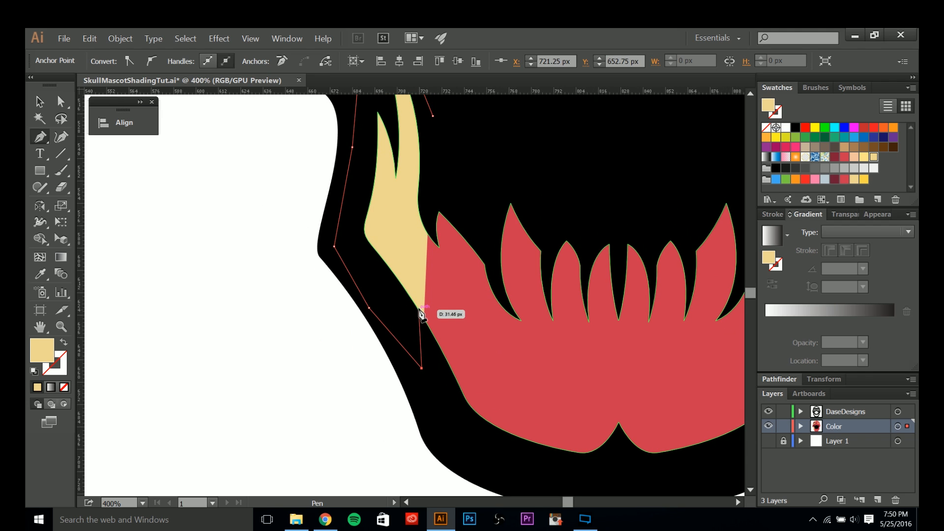
{"action": "left_click", "coordinate": [419, 309]}
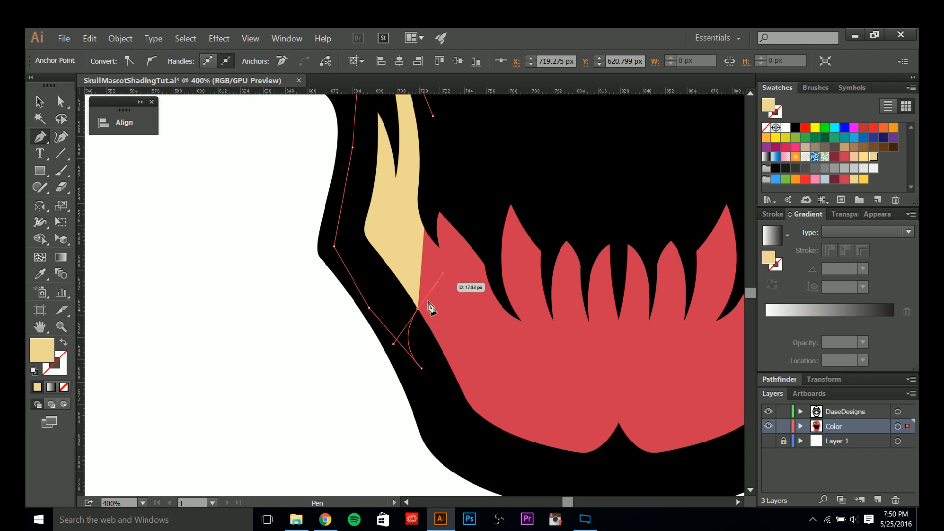
{"action": "left_click_drag", "start_coordinate": [418, 309], "coordinate": [430, 285]}
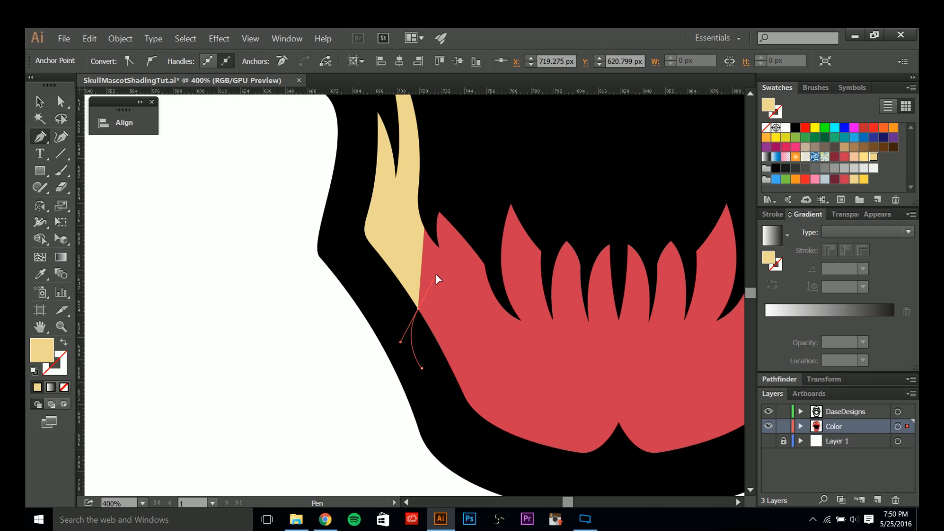
- Redo the last curve of the jaw shadow path with the Pen tool, forming its first pointed tip on the lower jaw
{"action": "key", "text": "ctrl+z"}
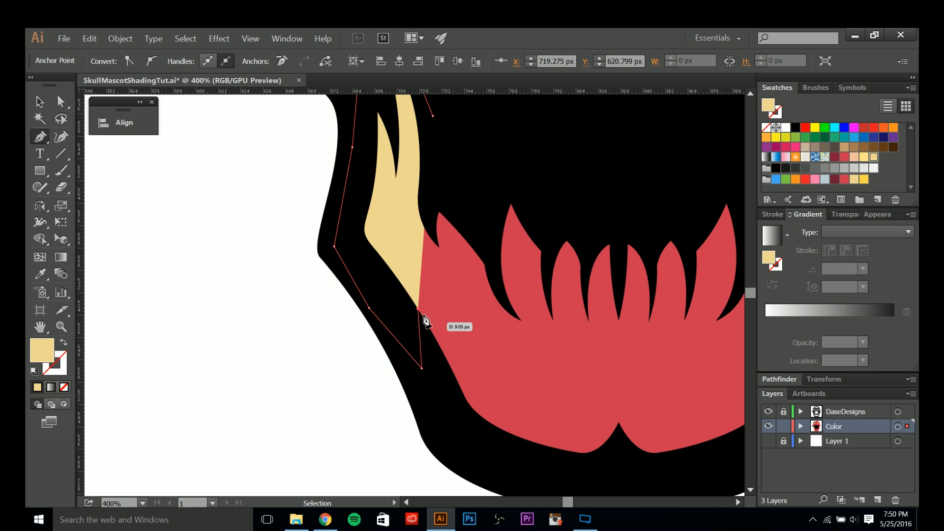
{"action": "left_click_drag", "start_coordinate": [418, 309], "coordinate": [449, 265]}
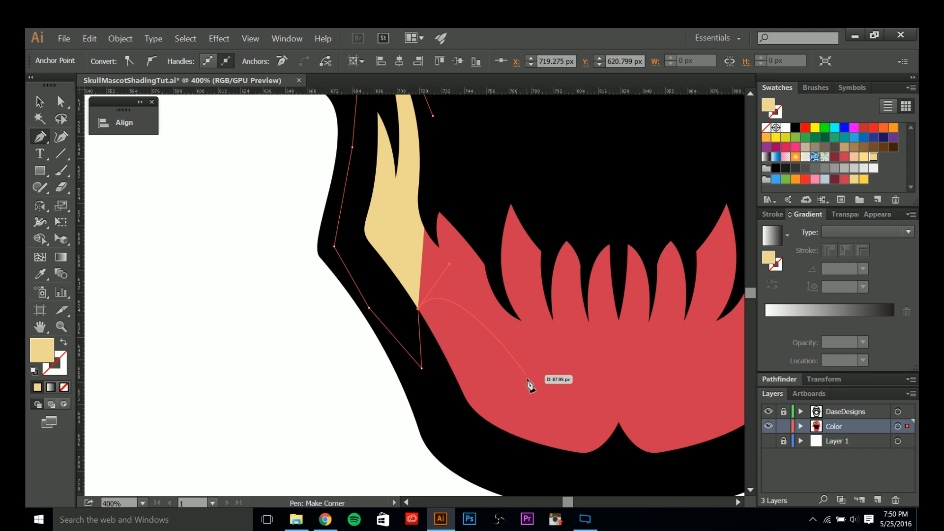
{"action": "left_click_drag", "start_coordinate": [534, 384], "coordinate": [615, 401]}
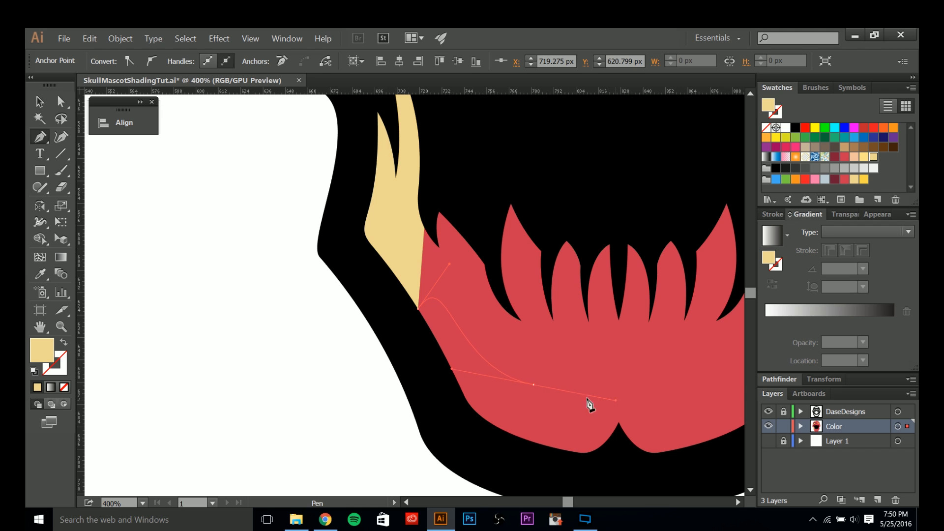
{"action": "scroll", "coordinate": [506, 353], "scroll_direction": "up", "scroll_amount": 1}
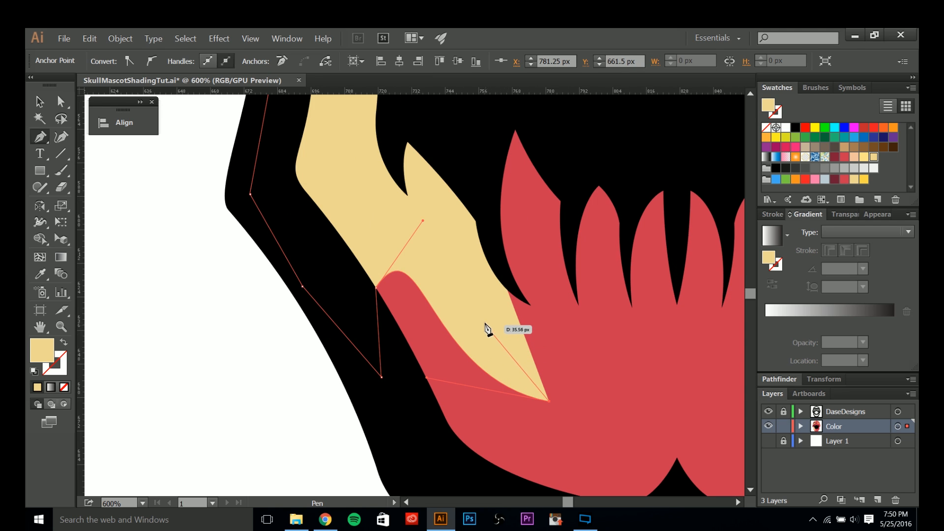
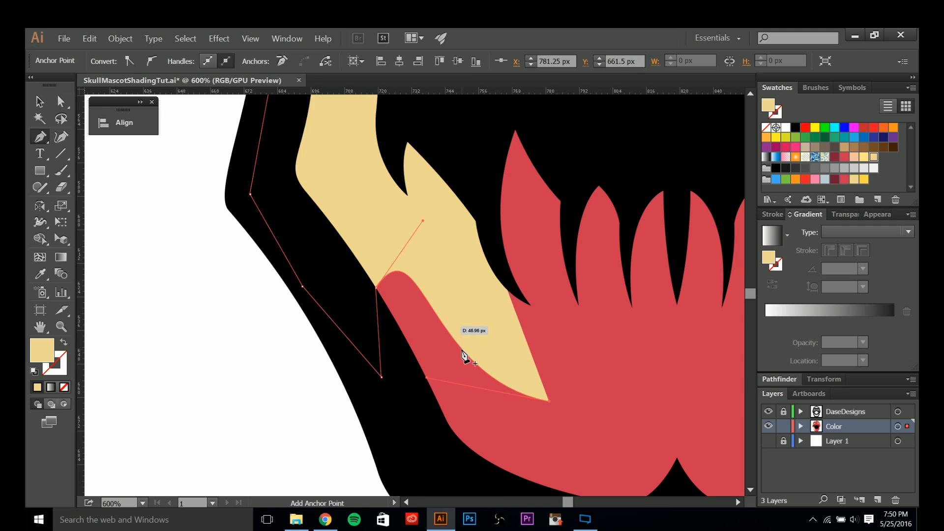
{"action": "left_click", "coordinate": [498, 339], "text": "ctrl"}
{"action": "left_click_drag", "start_coordinate": [486, 304], "coordinate": [487, 304]}
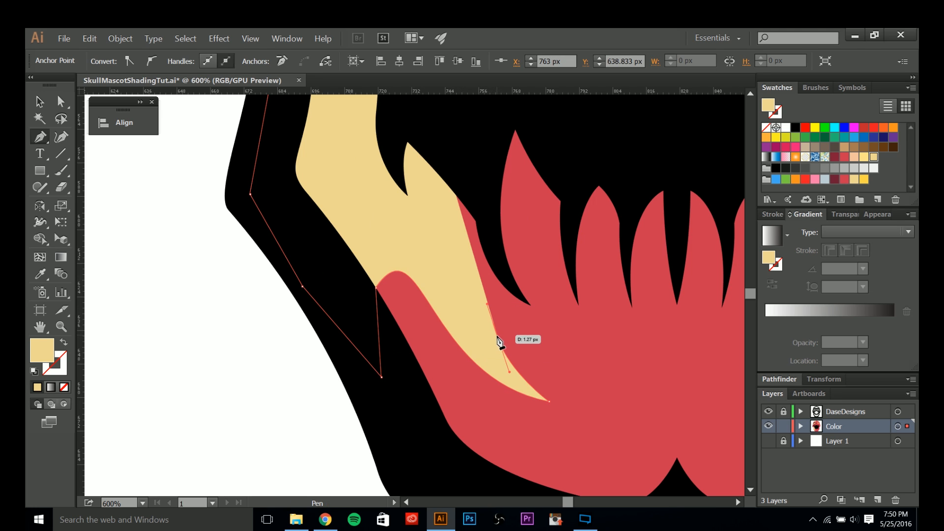
- Extend the shadow path to a second pointed tip below the teeth and curve it back to the first large lower tooth
{"action": "left_click_drag", "start_coordinate": [540, 347], "coordinate": [443, 327]}
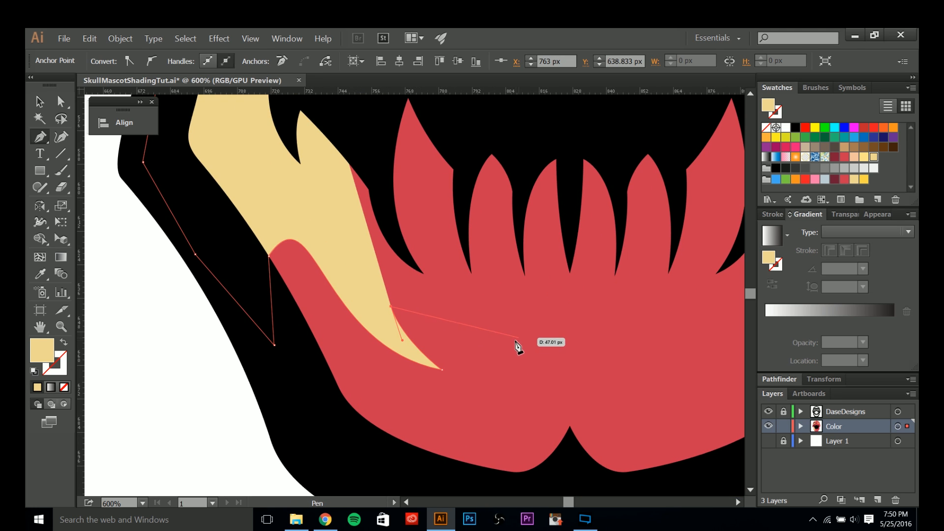
{"action": "left_click_drag", "start_coordinate": [595, 341], "coordinate": [596, 340]}
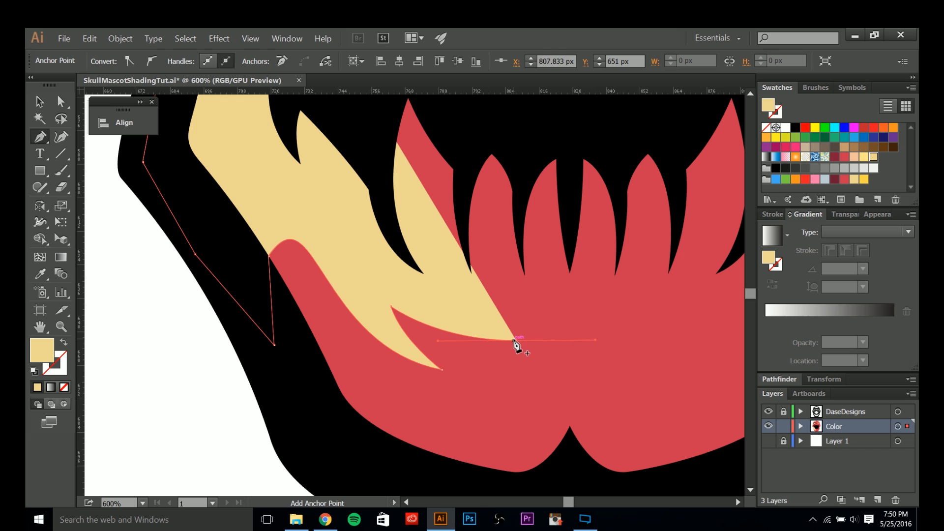
{"action": "left_click", "coordinate": [515, 339]}
{"action": "left_click_drag", "start_coordinate": [427, 260], "coordinate": [428, 170]}
{"action": "left_click", "coordinate": [425, 266]}
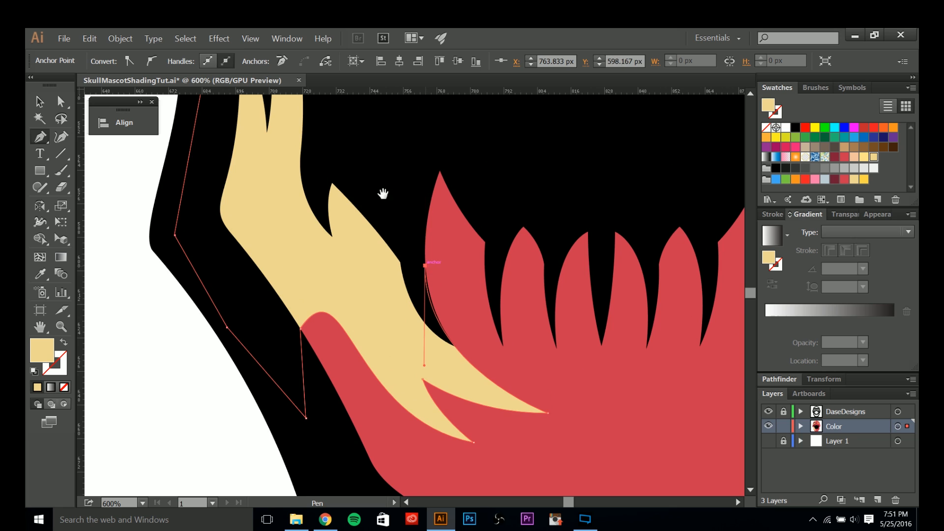
- Close the jaw shadow path through the black mouth area, fill it with the dark maroon sampled from the existing shading, and deselect it
{"action": "left_click_drag", "start_coordinate": [350, 174], "coordinate": [410, 304]}
{"action": "scroll", "coordinate": [399, 210], "scroll_direction": "down", "scroll_amount": 3}
{"action": "left_click_drag", "start_coordinate": [402, 180], "coordinate": [404, 299]}
{"action": "key", "text": "i"}
{"action": "left_click", "coordinate": [350, 204]}
{"action": "key", "text": "a"}
{"action": "left_click", "coordinate": [351, 418]}
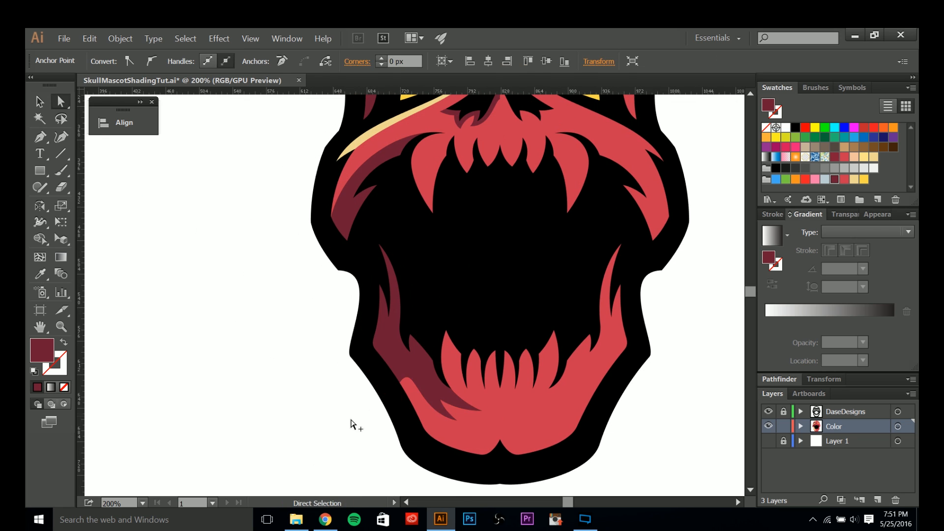
- Examine the shaded side of the lower jaw and the neighbouring teeth at different magnifications
{"action": "scroll", "coordinate": [352, 418], "scroll_direction": "up", "scroll_amount": 2}
{"action": "left_click_drag", "start_coordinate": [348, 408], "coordinate": [314, 385]}
{"action": "left_click_drag", "start_coordinate": [395, 396], "coordinate": [307, 365]}
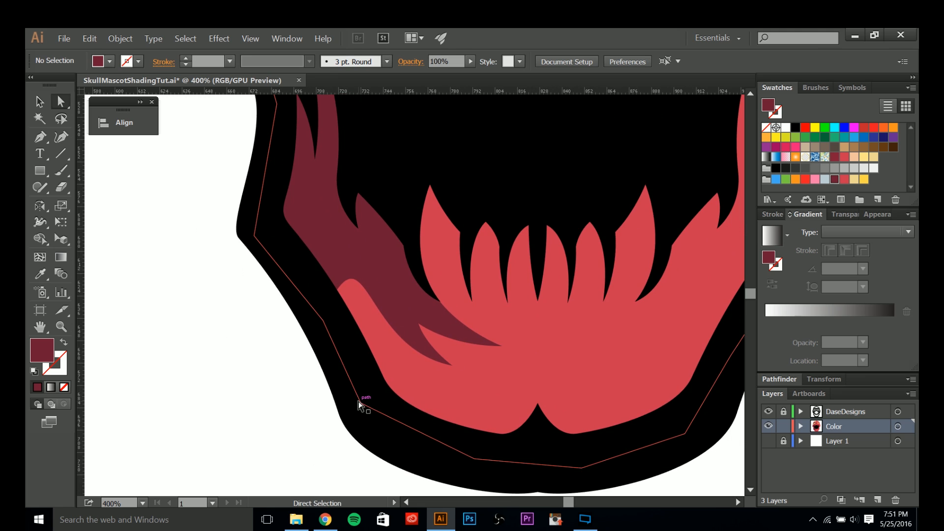
{"action": "scroll", "coordinate": [450, 363], "scroll_direction": "down", "scroll_amount": 3}
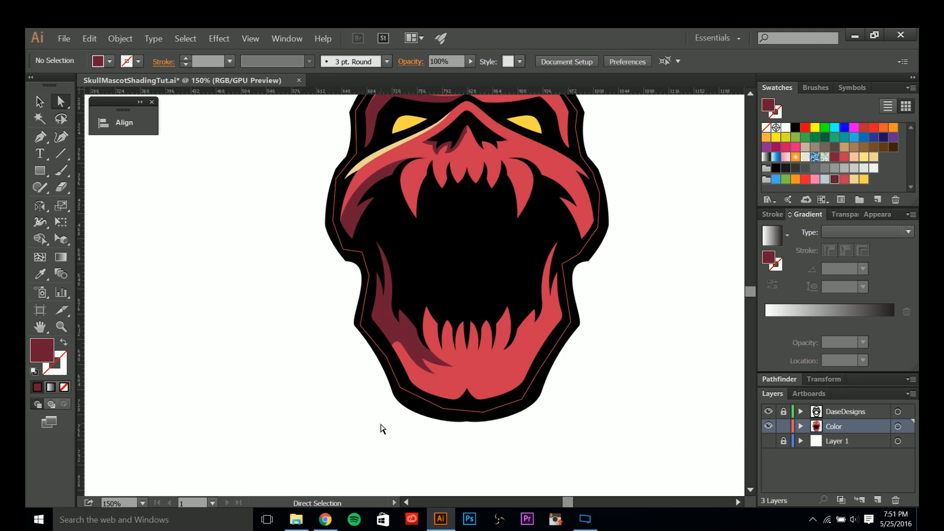
{"action": "scroll", "coordinate": [454, 365], "scroll_direction": "up", "scroll_amount": 5}
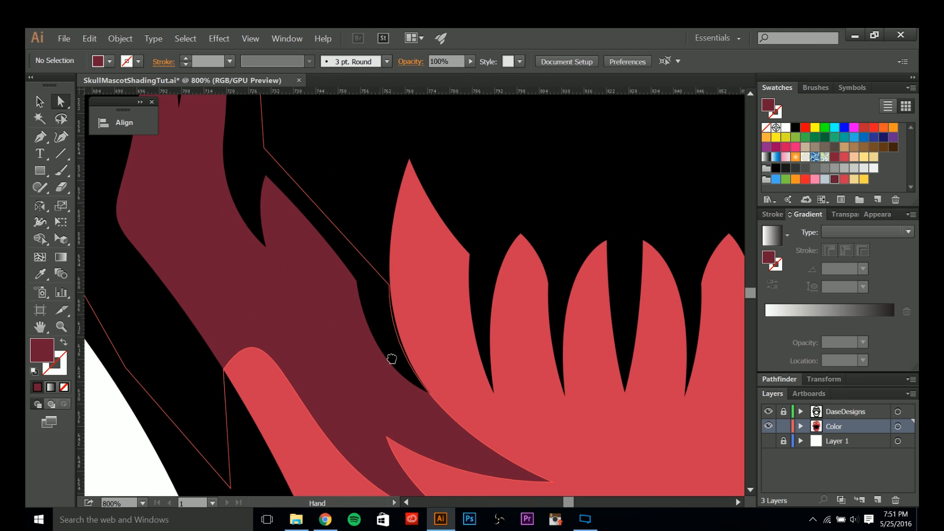
{"action": "key", "text": "p"}
{"action": "scroll", "coordinate": [415, 355], "scroll_direction": "down", "scroll_amount": 1}
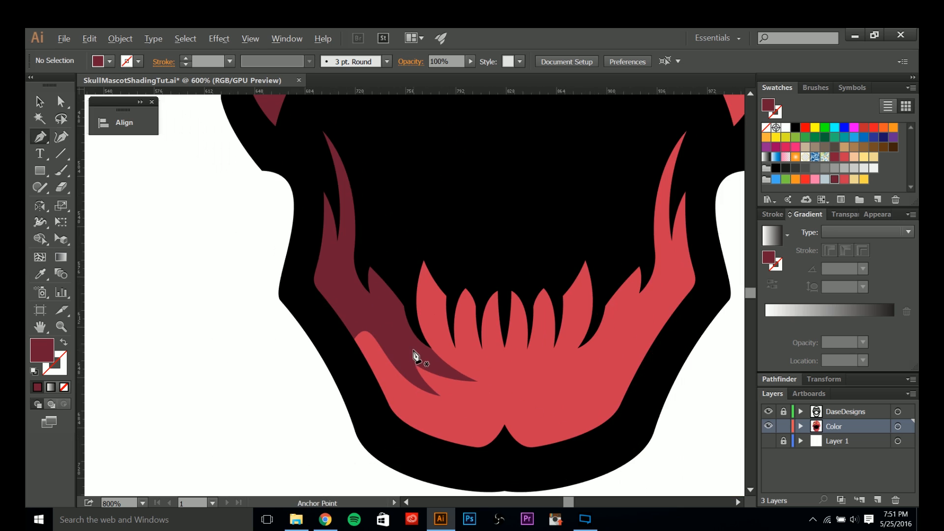
{"action": "scroll", "coordinate": [324, 254], "scroll_direction": "up", "scroll_amount": 3}
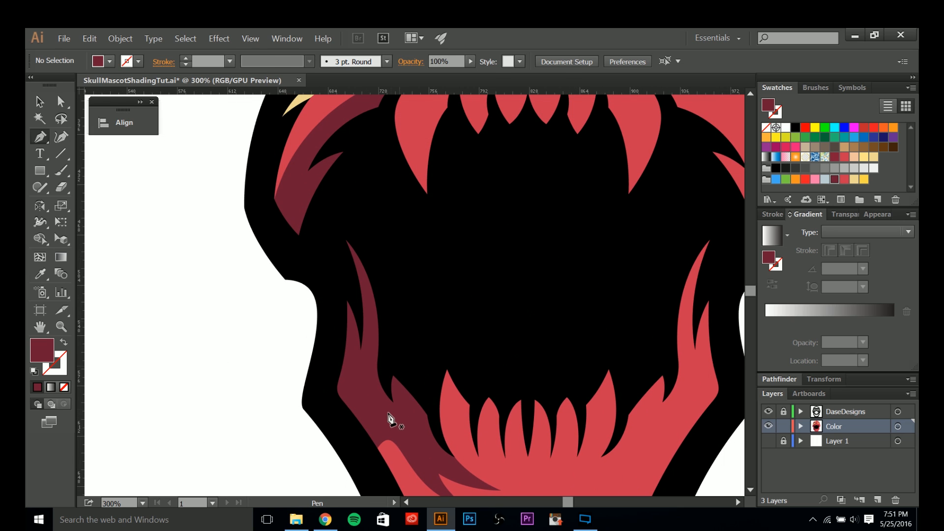
{"action": "scroll", "coordinate": [327, 438], "scroll_direction": "down", "scroll_amount": 3}
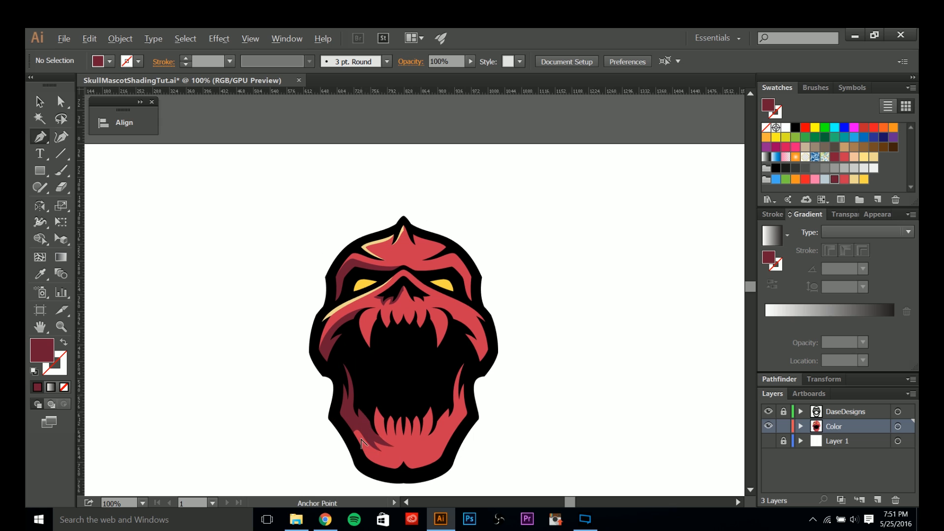
{"action": "scroll", "coordinate": [362, 444], "scroll_direction": "up", "scroll_amount": 2}
{"action": "scroll", "coordinate": [364, 441], "scroll_direction": "down", "scroll_amount": 1}
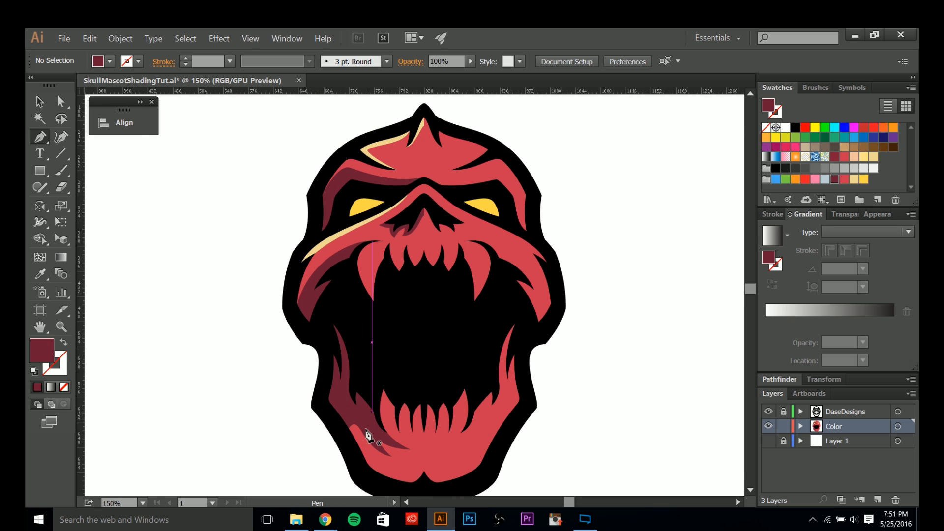
{"action": "scroll", "coordinate": [369, 436], "scroll_direction": "up", "scroll_amount": 7}
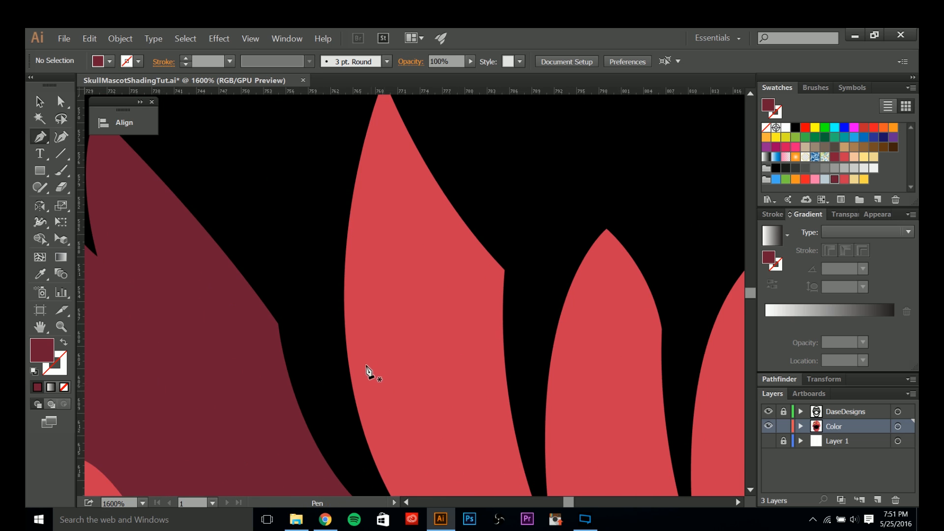
{"action": "scroll", "coordinate": [369, 372], "scroll_direction": "down", "scroll_amount": 1}
{"action": "scroll", "coordinate": [383, 360], "scroll_direction": "up", "scroll_amount": 1}
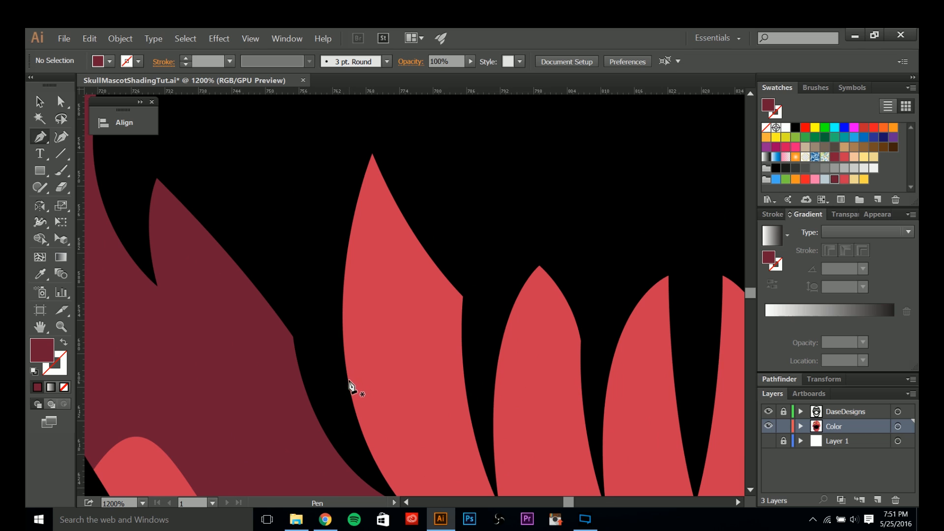
- Draw a closed highlight shape along the outer edge and tip of the first large lower tooth with the Pen tool
{"action": "left_click", "coordinate": [344, 293]}
{"action": "left_click", "coordinate": [376, 230]}
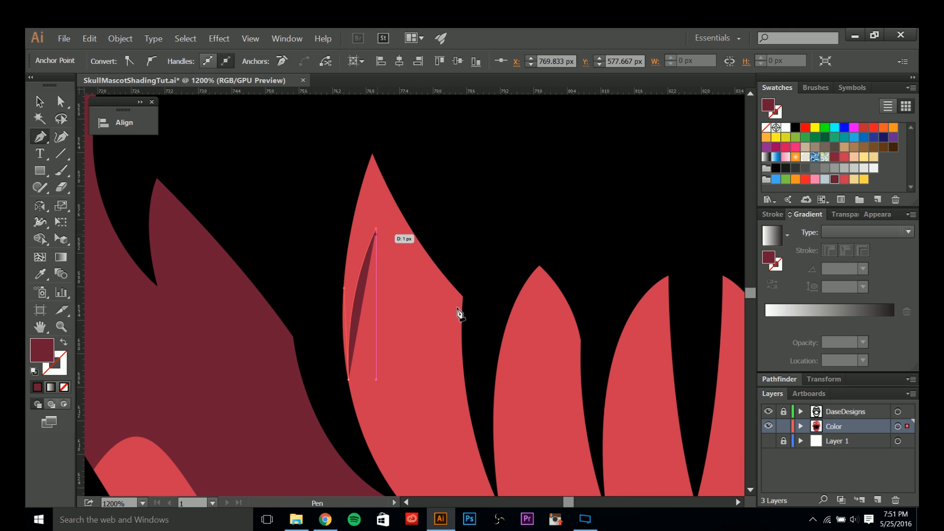
{"action": "left_click_drag", "start_coordinate": [470, 297], "coordinate": [515, 299]}
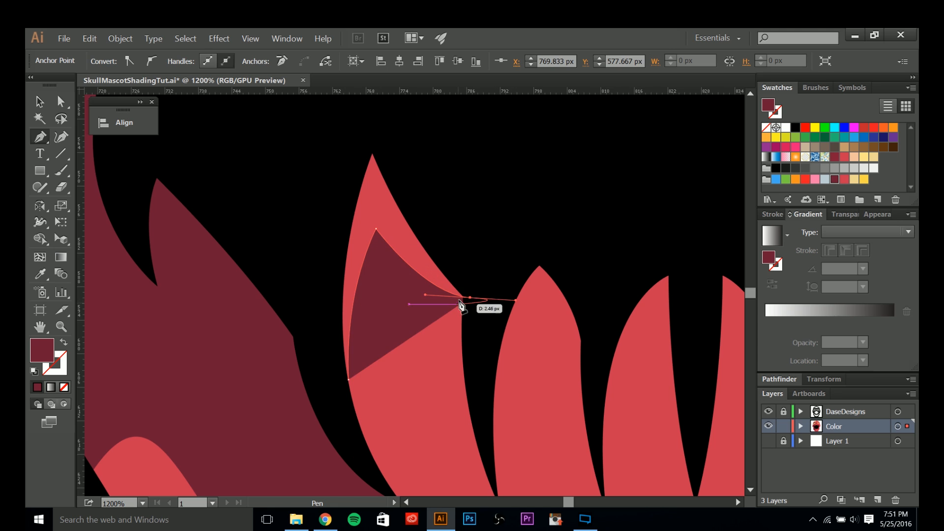
{"action": "left_click", "coordinate": [374, 134]}
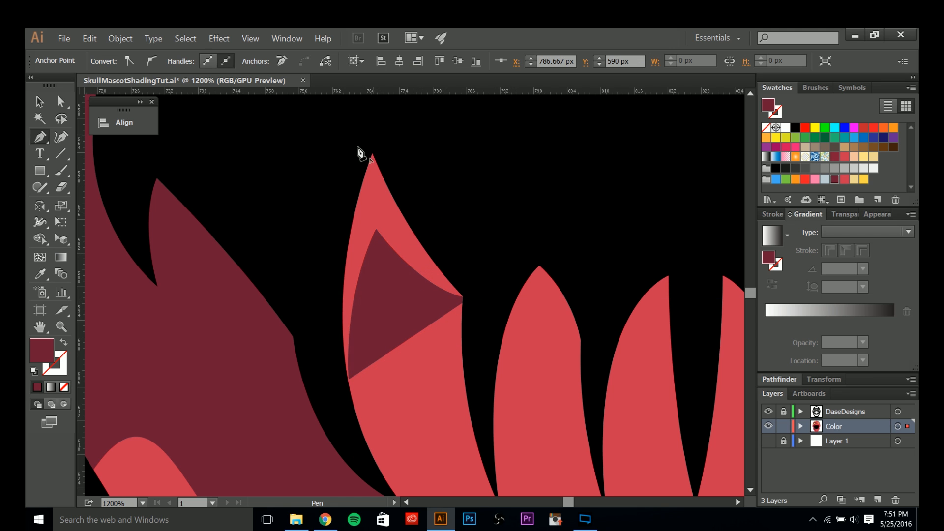
{"action": "left_click", "coordinate": [355, 157]}
{"action": "left_click", "coordinate": [332, 237]}
{"action": "left_click", "coordinate": [342, 379]}
{"action": "left_click", "coordinate": [348, 380]}
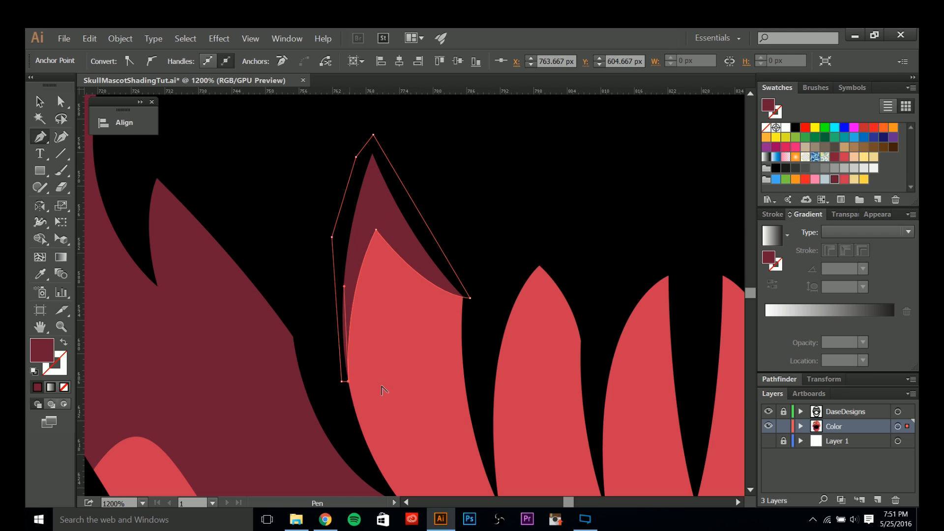
- Fill the tooth highlight with the cream colour sampled from the cheekbone highlight and deselect it
{"action": "scroll", "coordinate": [383, 383], "scroll_direction": "down", "scroll_amount": 3}
{"action": "key", "text": "i"}
{"action": "left_click_drag", "start_coordinate": [374, 98], "coordinate": [407, 346]}
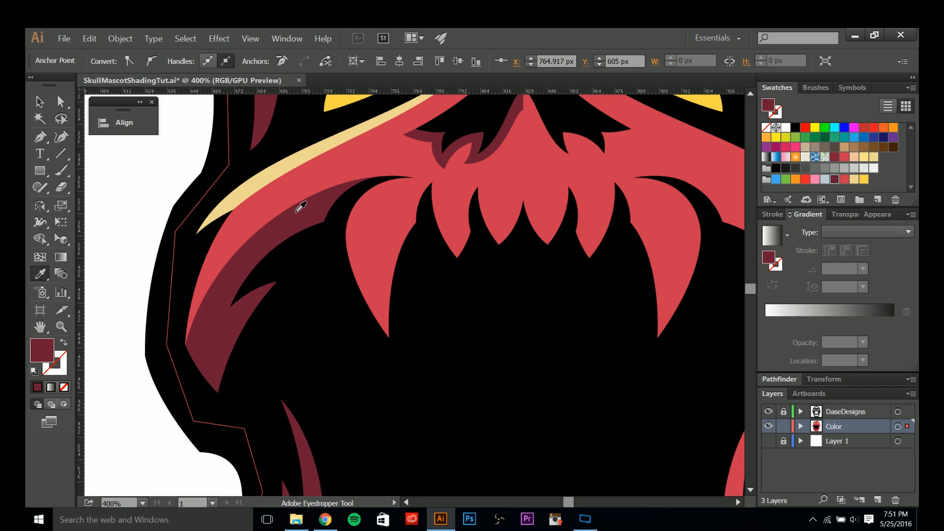
{"action": "left_click", "coordinate": [289, 152]}
{"action": "scroll", "coordinate": [289, 152], "scroll_direction": "down", "scroll_amount": 3}
{"action": "left_click", "coordinate": [238, 327]}
{"action": "key", "text": "ctrl+z"}
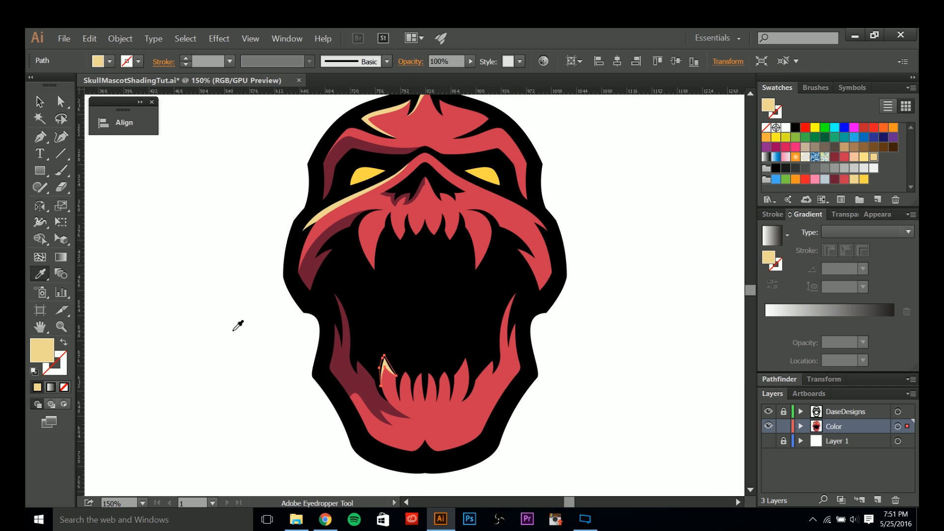
{"action": "key", "text": "v"}
{"action": "left_click", "coordinate": [245, 339]}
- Draw a closed cream highlight around the tip of the second lower tooth with the Pen tool and deselect it
{"action": "scroll", "coordinate": [384, 381], "scroll_direction": "up", "scroll_amount": 7}
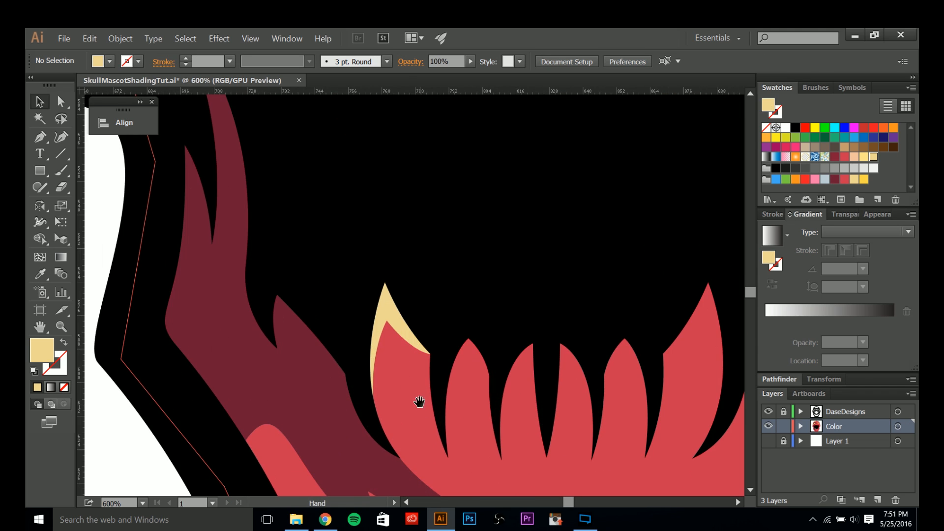
{"action": "key", "text": "p"}
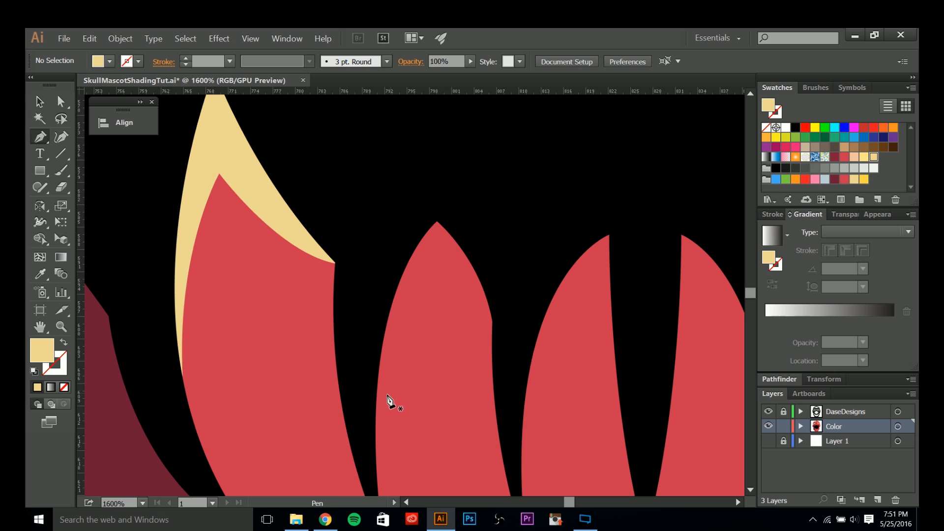
{"action": "left_click", "coordinate": [436, 260]}
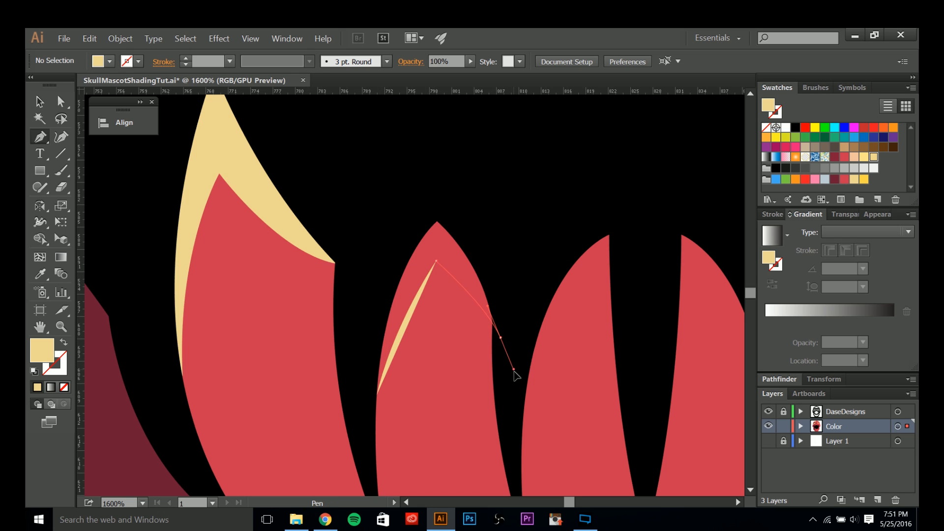
{"action": "left_click_drag", "start_coordinate": [515, 376], "coordinate": [514, 372]}
{"action": "left_click_drag", "start_coordinate": [436, 212], "coordinate": [368, 164]}
{"action": "left_click_drag", "start_coordinate": [438, 219], "coordinate": [451, 171]}
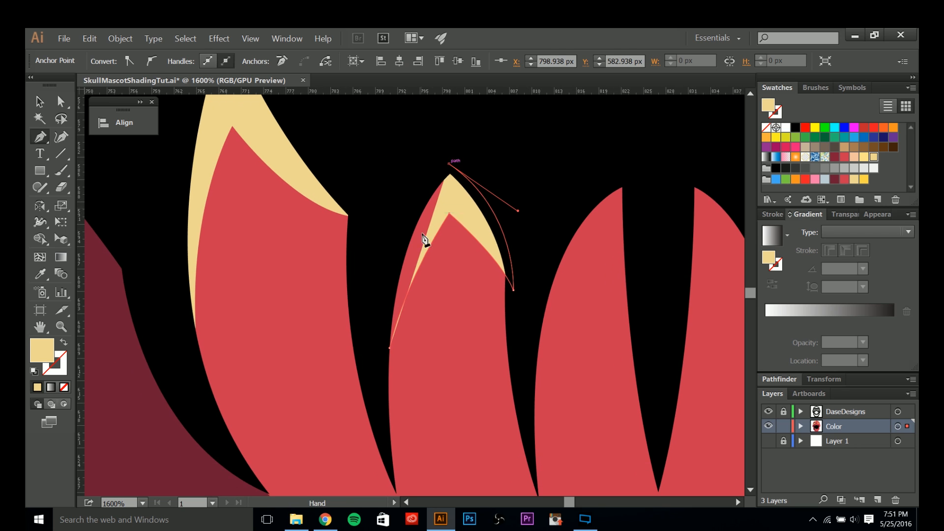
{"action": "left_click_drag", "start_coordinate": [389, 348], "coordinate": [392, 484]}
{"action": "scroll", "coordinate": [433, 397], "scroll_direction": "down", "scroll_amount": 3}
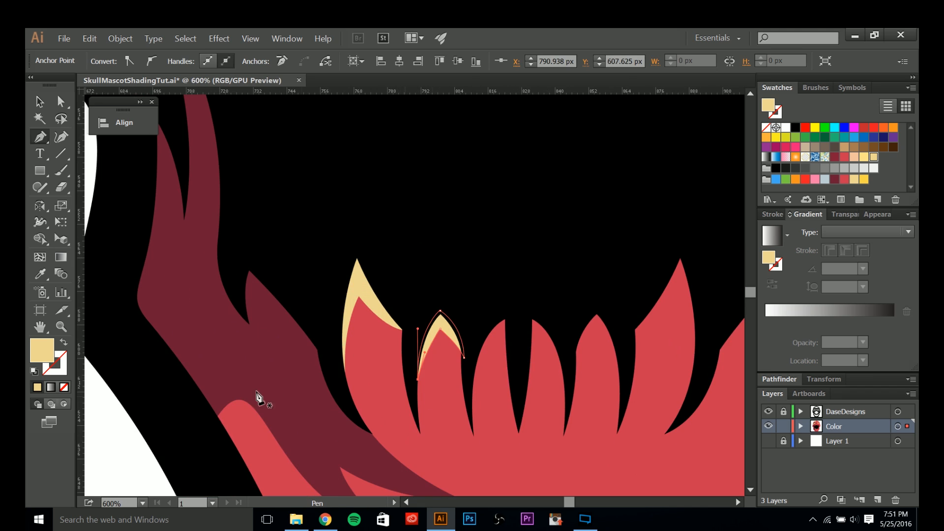
{"action": "key", "text": "a"}
{"action": "left_click", "coordinate": [142, 466]}
- Adjust the direction handle on the second tooth highlight's inner edge to reshape its curve, and deselect the shape
{"action": "left_click_drag", "start_coordinate": [305, 367], "coordinate": [318, 303]}
{"action": "scroll", "coordinate": [470, 270], "scroll_direction": "up", "scroll_amount": 3}
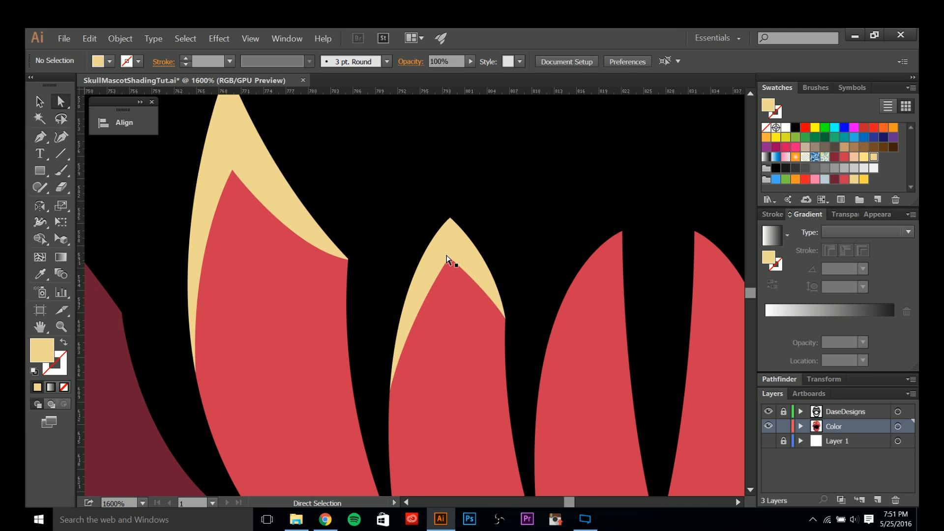
{"action": "left_click", "coordinate": [448, 263]}
{"action": "scroll", "coordinate": [433, 300], "scroll_direction": "up", "scroll_amount": 2}
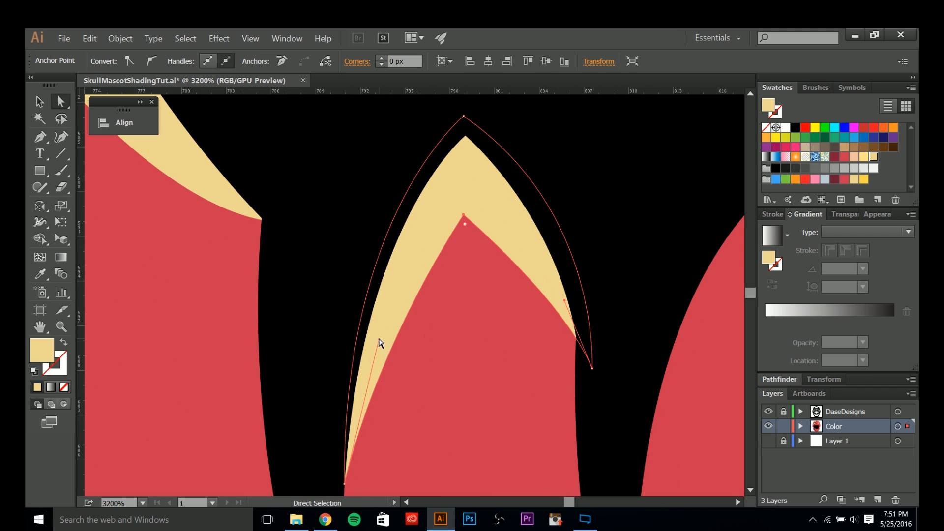
{"action": "left_click_drag", "start_coordinate": [381, 343], "coordinate": [390, 291]}
{"action": "scroll", "coordinate": [462, 291], "scroll_direction": "down", "scroll_amount": 4}
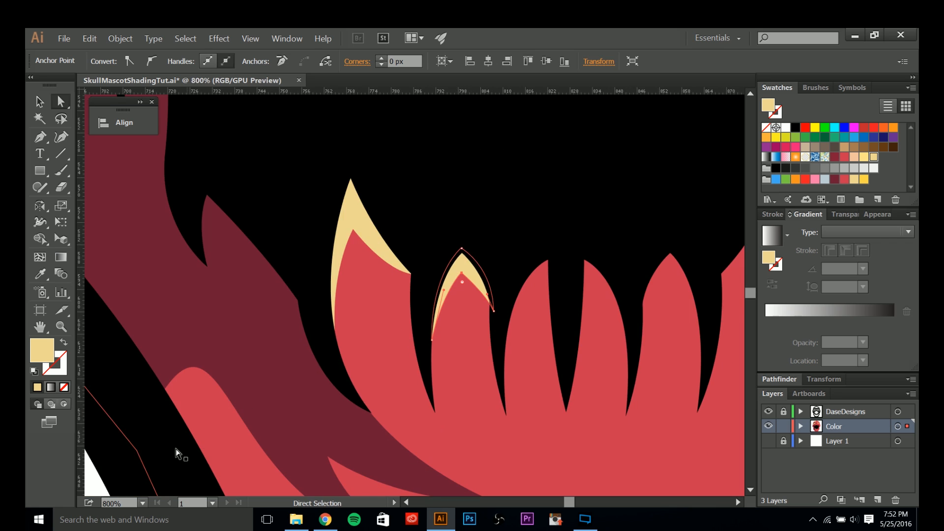
{"action": "scroll", "coordinate": [352, 410], "scroll_direction": "down", "scroll_amount": 1}
{"action": "left_click_drag", "start_coordinate": [234, 428], "coordinate": [428, 368]}
{"action": "left_click", "coordinate": [319, 387]}
{"action": "left_click_drag", "start_coordinate": [318, 388], "coordinate": [241, 398]}
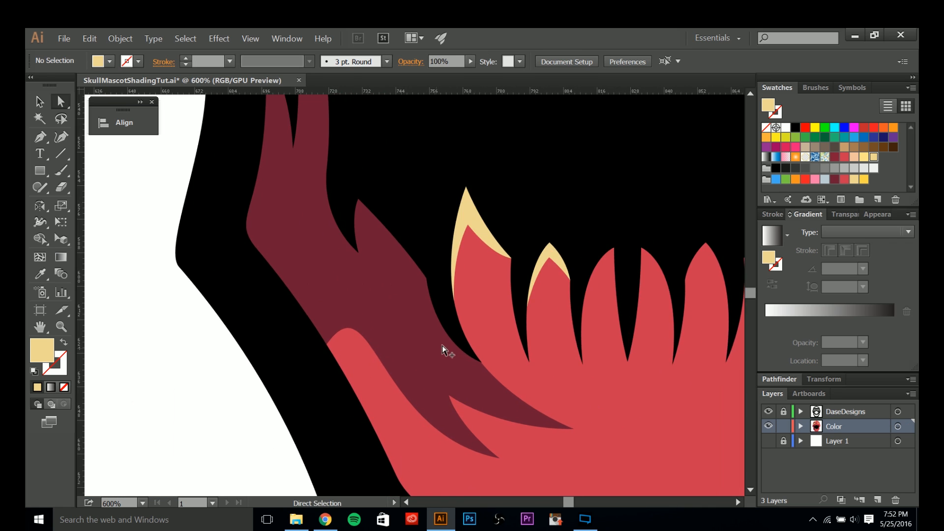
{"action": "scroll", "coordinate": [359, 416], "scroll_direction": "down", "scroll_amount": 10}
{"action": "scroll", "coordinate": [426, 468], "scroll_direction": "up", "scroll_amount": 5}
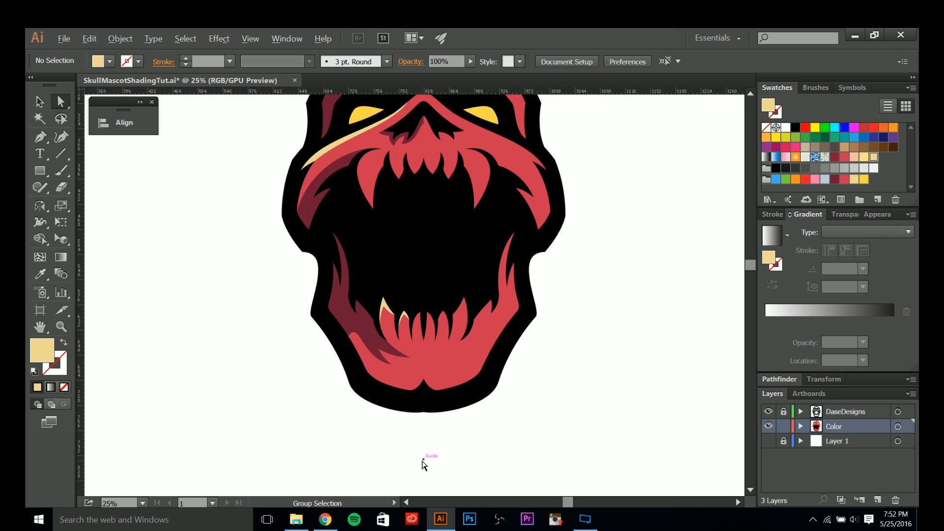
- Draw the inner edge of a cream highlight on the third lower tooth with the Pen tool, peaking just below the tooth's tip
{"action": "left_click_drag", "start_coordinate": [434, 413], "coordinate": [430, 466]}
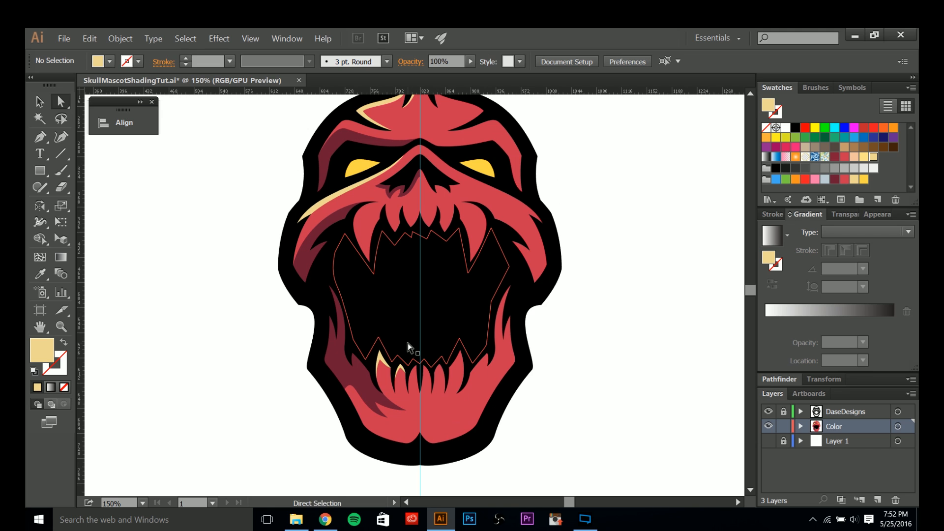
{"action": "key", "text": "p"}
{"action": "scroll", "coordinate": [411, 379], "scroll_direction": "up", "scroll_amount": 3}
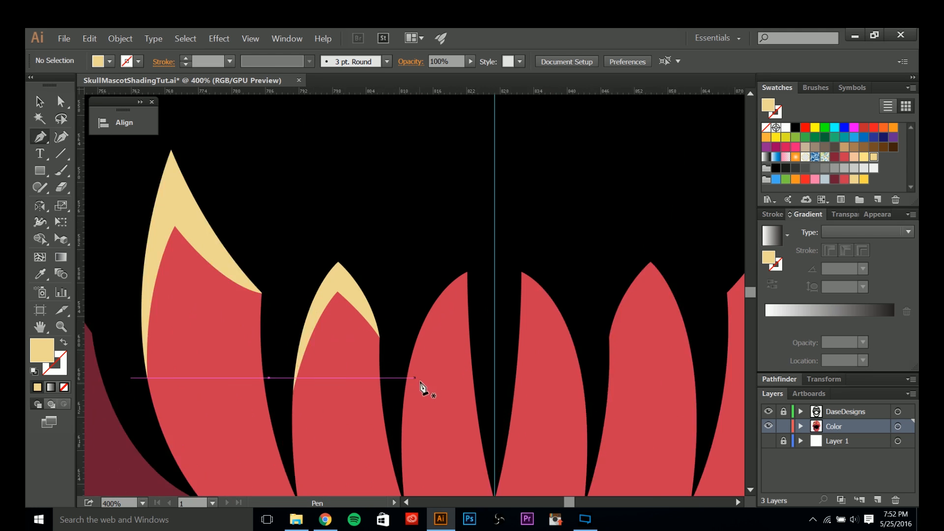
{"action": "scroll", "coordinate": [421, 389], "scroll_direction": "up", "scroll_amount": 5}
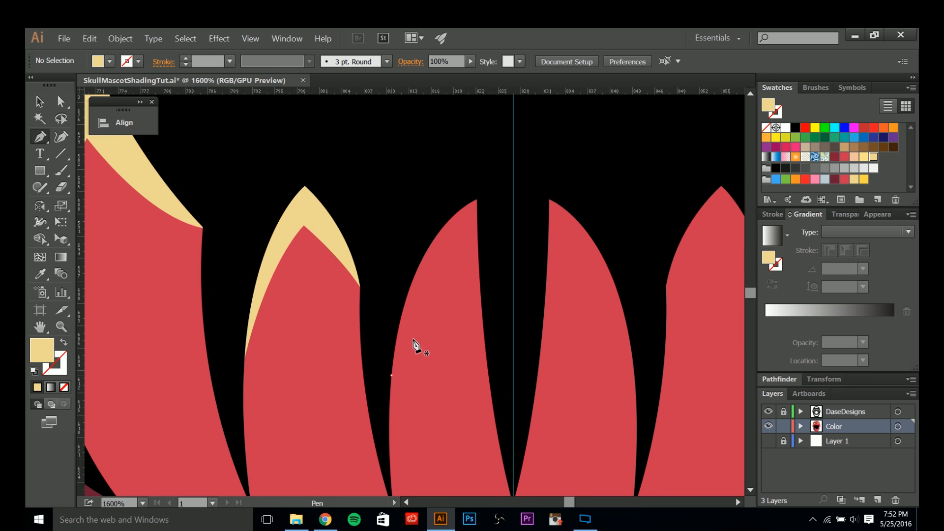
{"action": "left_click_drag", "start_coordinate": [460, 248], "coordinate": [470, 236]}
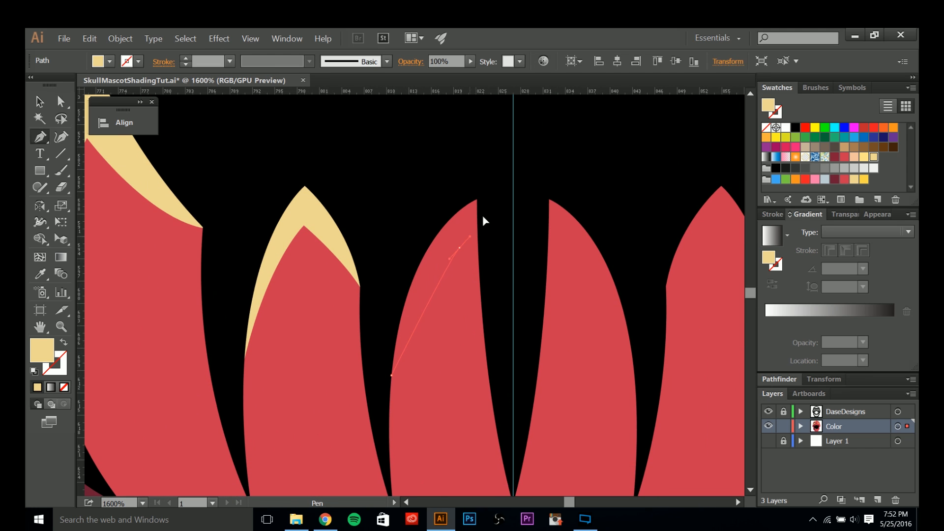
{"action": "left_click_drag", "start_coordinate": [503, 210], "coordinate": [505, 208]}
{"action": "left_click", "coordinate": [460, 247]}
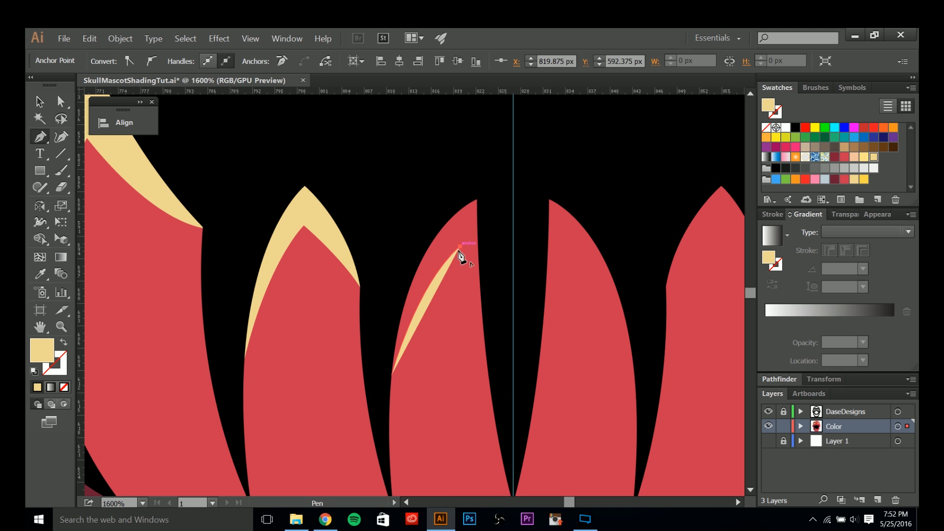
{"action": "left_click_drag", "start_coordinate": [463, 250], "coordinate": [466, 170]}
{"action": "left_click", "coordinate": [494, 309]}
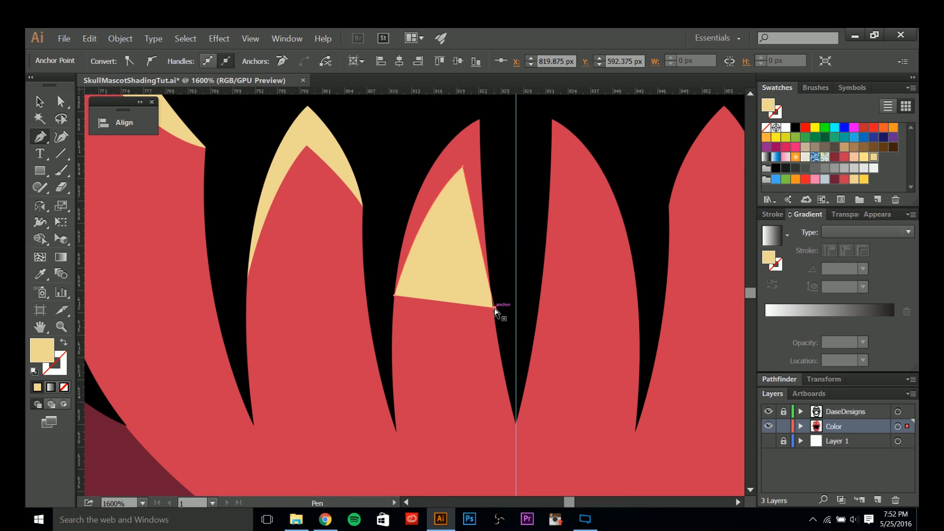
{"action": "key", "text": "ctrl+z"}
{"action": "left_click", "coordinate": [492, 304]}
{"action": "left_click_drag", "start_coordinate": [492, 252], "coordinate": [479, 365]}
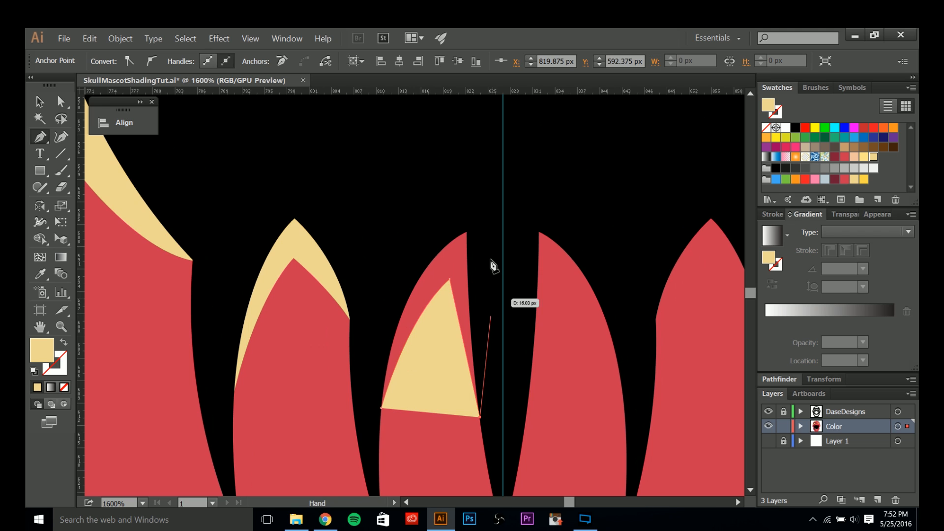
- Close the third lower tooth's highlight around its tip and outer edge, and deselect it
{"action": "left_click", "coordinate": [476, 217]}
{"action": "left_click_drag", "start_coordinate": [404, 277], "coordinate": [384, 323]}
{"action": "left_click_drag", "start_coordinate": [378, 358], "coordinate": [400, 286]}
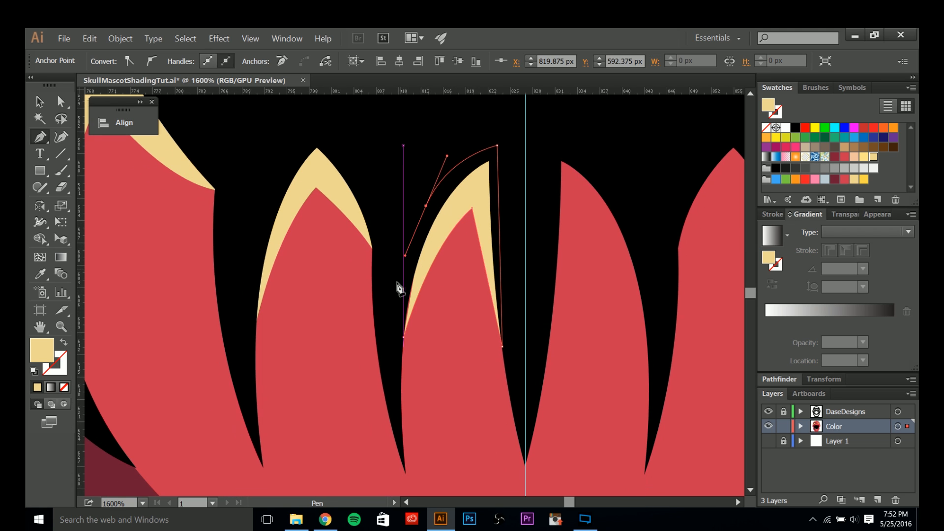
{"action": "left_click", "coordinate": [404, 337]}
{"action": "scroll", "coordinate": [448, 345], "scroll_direction": "down", "scroll_amount": 4}
{"action": "left_click_drag", "start_coordinate": [445, 362], "coordinate": [473, 324]}
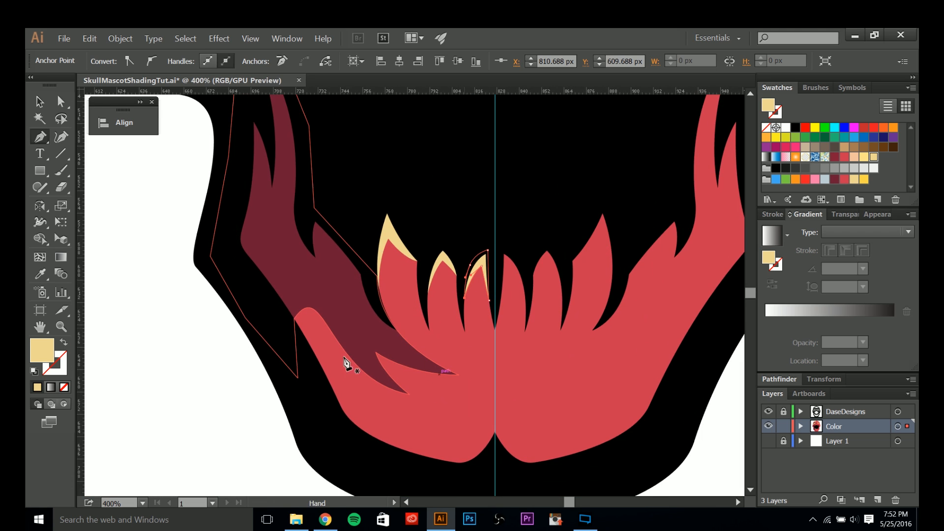
{"action": "key", "text": "a"}
{"action": "left_click", "coordinate": [247, 412]}
{"action": "scroll", "coordinate": [247, 412], "scroll_direction": "down", "scroll_amount": 2}
{"action": "left_click_drag", "start_coordinate": [251, 453], "coordinate": [277, 449]}
{"action": "scroll", "coordinate": [264, 391], "scroll_direction": "down", "scroll_amount": 1}
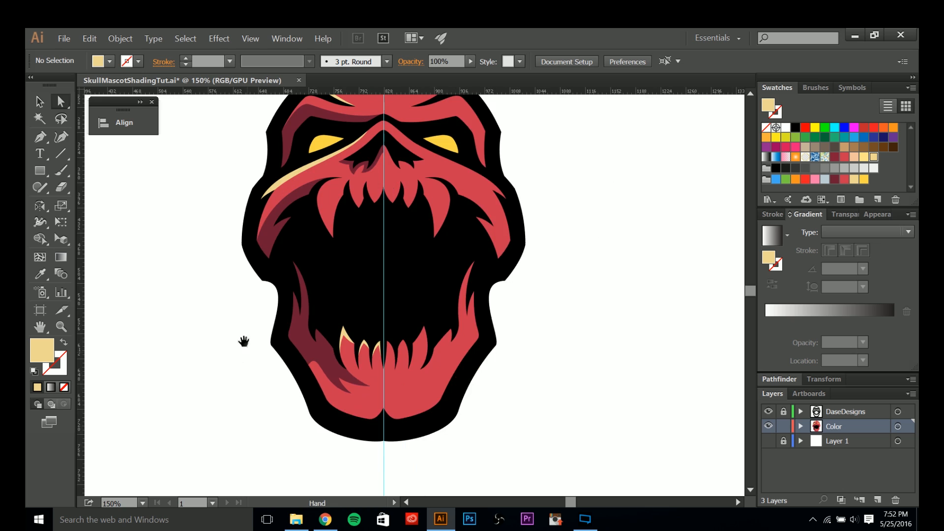
{"action": "left_click_drag", "start_coordinate": [243, 341], "coordinate": [322, 378]}
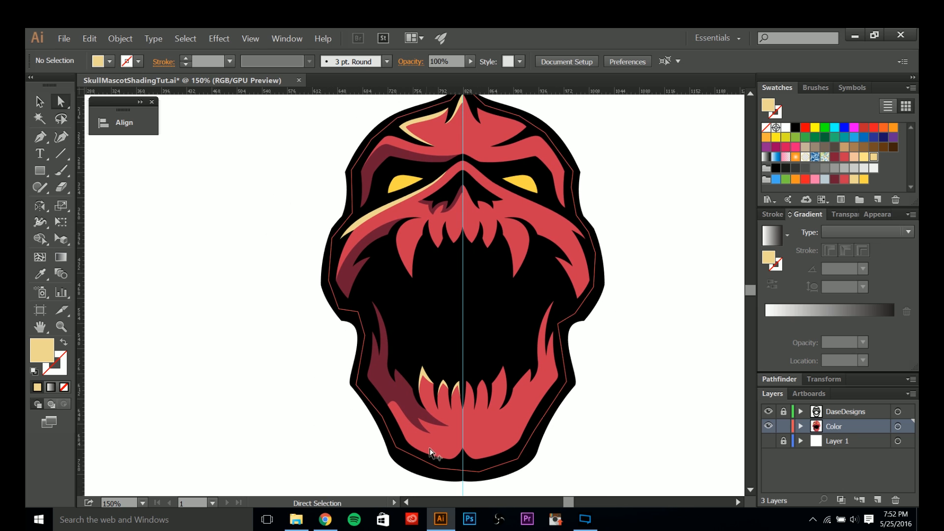
- Start a cream highlight with the Pen tool at the centre guide above the chin notch, curving along the left jaw's lower edge
{"action": "scroll", "coordinate": [428, 445], "scroll_direction": "up", "scroll_amount": 3}
{"action": "left_click_drag", "start_coordinate": [428, 445], "coordinate": [434, 362]}
{"action": "scroll", "coordinate": [434, 362], "scroll_direction": "up", "scroll_amount": 1}
{"action": "scroll", "coordinate": [434, 362], "scroll_direction": "down", "scroll_amount": 2}
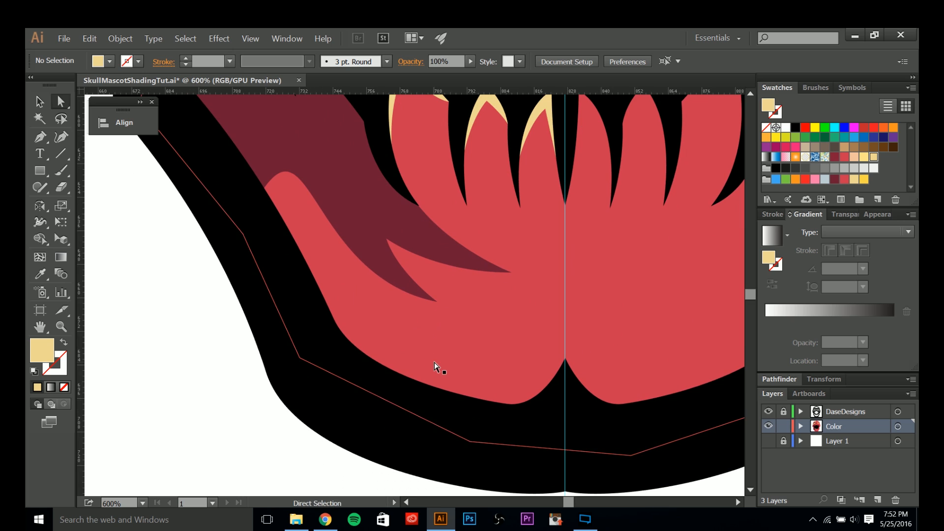
{"action": "key", "text": "p"}
{"action": "scroll", "coordinate": [529, 310], "scroll_direction": "up", "scroll_amount": 2}
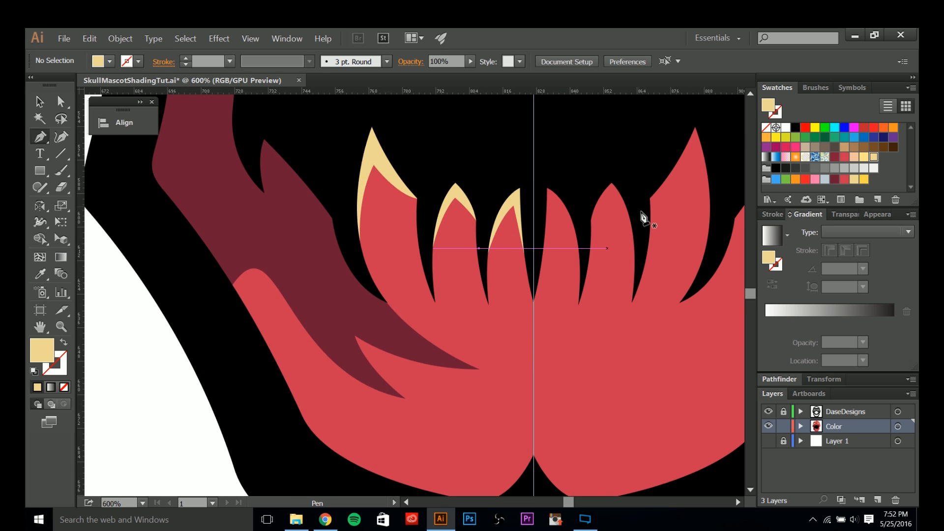
{"action": "left_click_drag", "start_coordinate": [541, 371], "coordinate": [558, 299]}
{"action": "scroll", "coordinate": [510, 392], "scroll_direction": "up", "scroll_amount": 2}
{"action": "left_click_drag", "start_coordinate": [510, 392], "coordinate": [560, 335]}
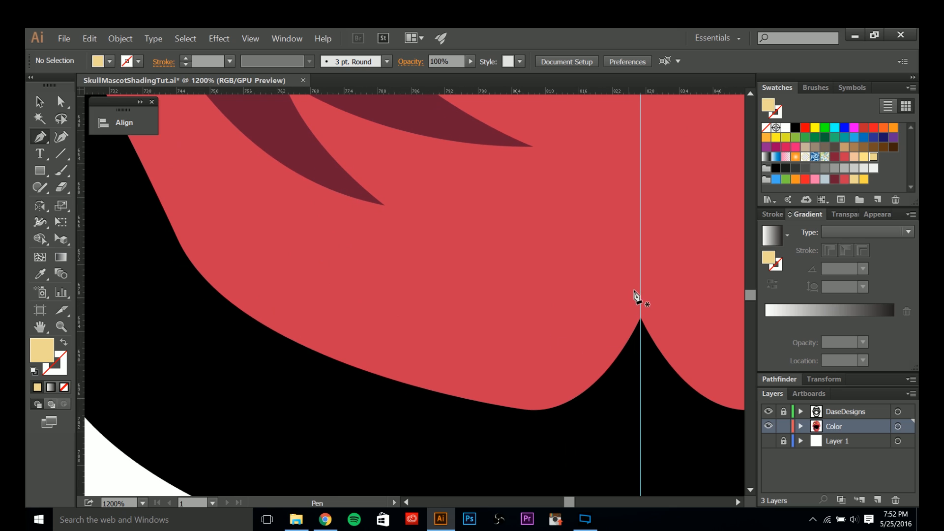
{"action": "left_click", "coordinate": [489, 349]}
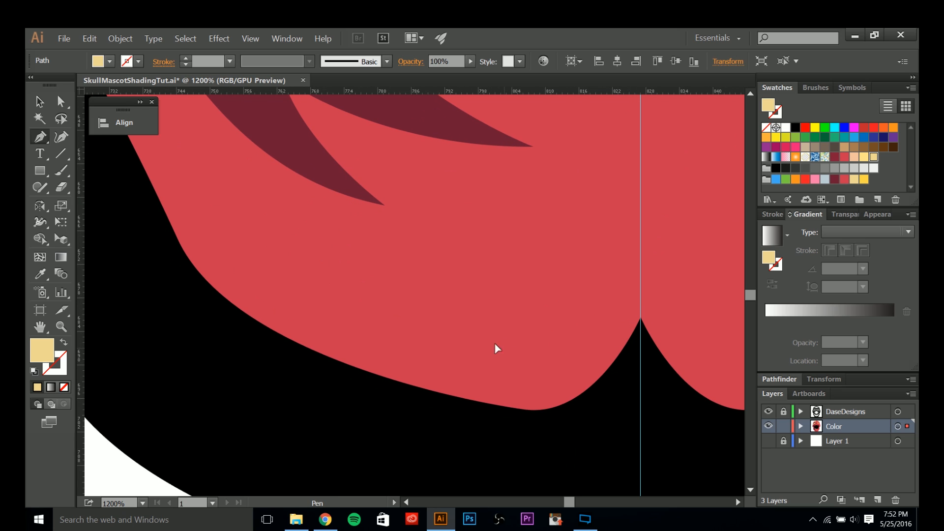
{"action": "left_click_drag", "start_coordinate": [439, 333], "coordinate": [429, 333]}
- Extend the jaw highlight's inner edge up the left side of the jaw to a point in the black outline beside the maroon shadow
{"action": "left_click_drag", "start_coordinate": [370, 287], "coordinate": [541, 411]}
{"action": "left_click", "coordinate": [378, 344]}
{"action": "key", "text": "ctrl+z"}
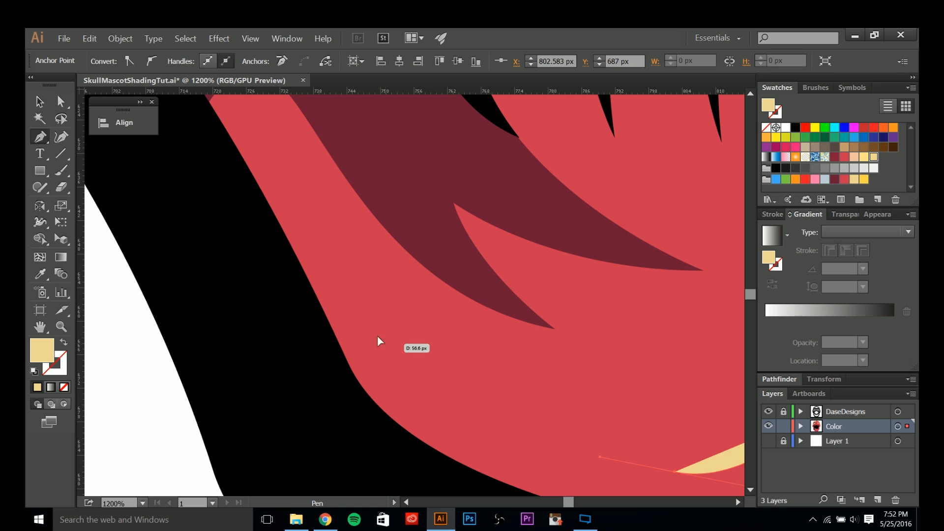
{"action": "left_click_drag", "start_coordinate": [333, 279], "coordinate": [465, 402]}
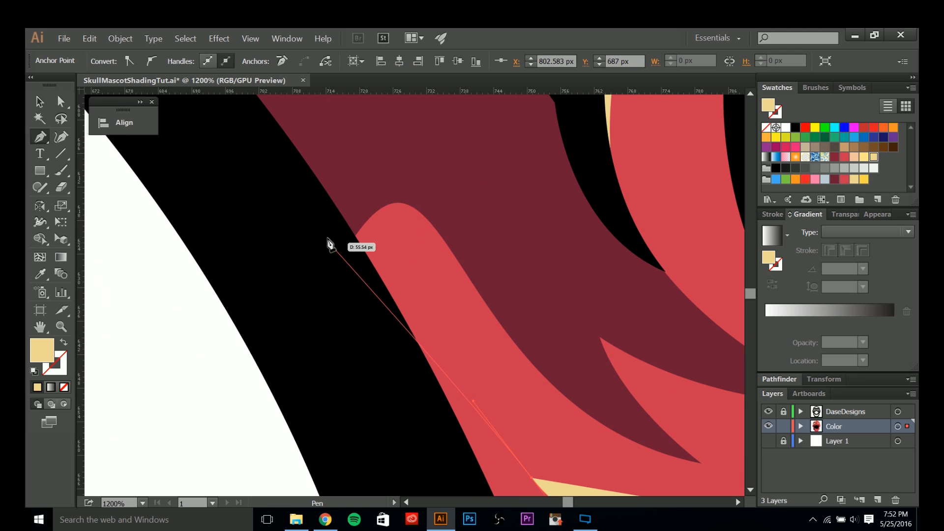
{"action": "left_click_drag", "start_coordinate": [328, 238], "coordinate": [242, 206]}
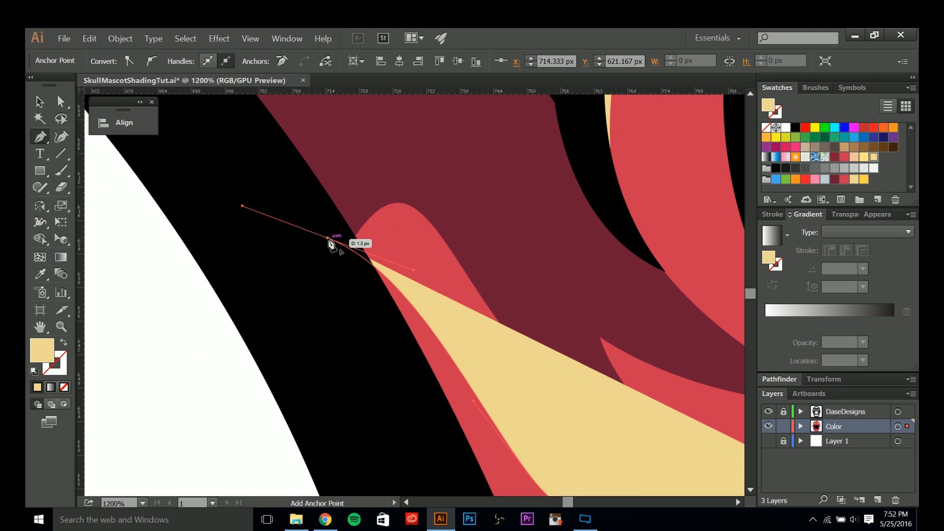
- Close the jaw highlight through the black outline back to the chin notch and deselect it
{"action": "left_click_drag", "start_coordinate": [336, 255], "coordinate": [320, 144]}
{"action": "left_click", "coordinate": [394, 307]}
{"action": "left_click_drag", "start_coordinate": [432, 396], "coordinate": [312, 182]}
{"action": "left_click", "coordinate": [339, 257]}
{"action": "left_click", "coordinate": [443, 360]}
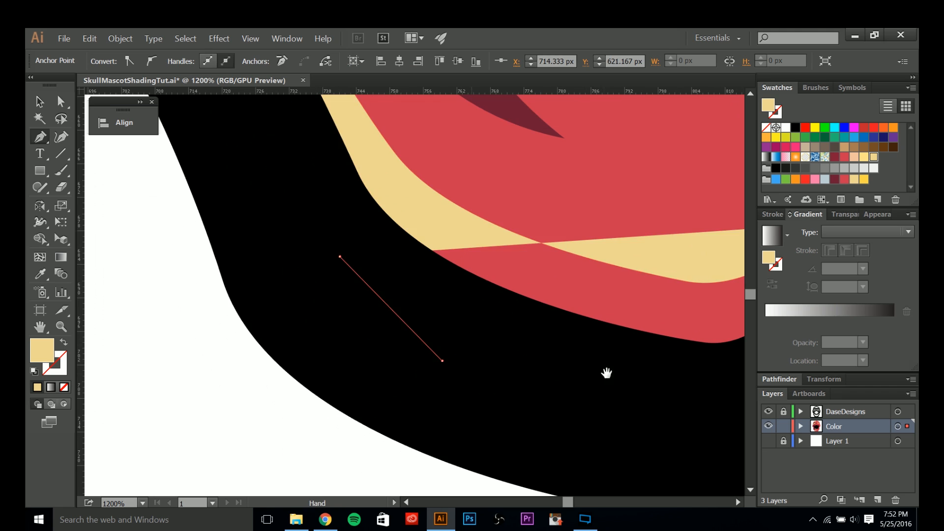
{"action": "left_click_drag", "start_coordinate": [607, 374], "coordinate": [272, 392]}
{"action": "left_click", "coordinate": [365, 422]}
{"action": "left_click", "coordinate": [486, 378]}
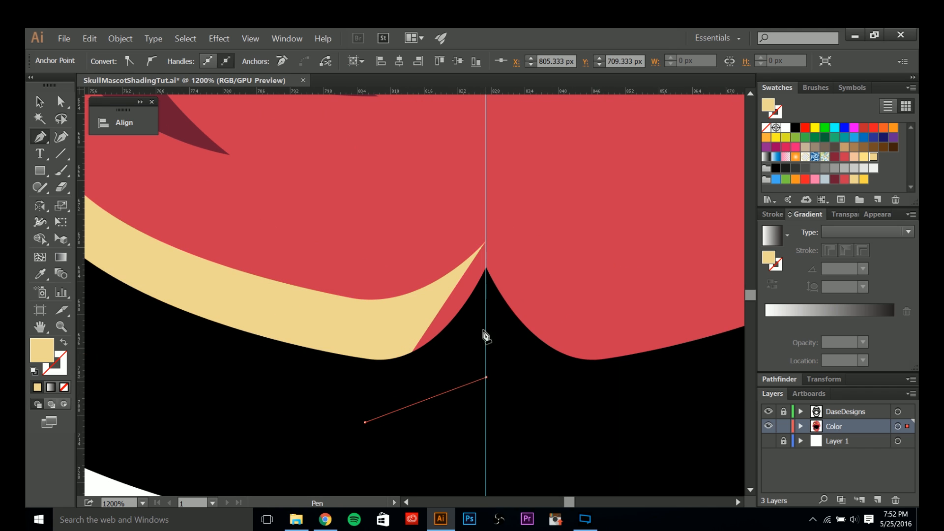
{"action": "scroll", "coordinate": [503, 301], "scroll_direction": "down", "scroll_amount": 4}
{"action": "key", "text": "v"}
{"action": "left_click", "coordinate": [300, 276]}
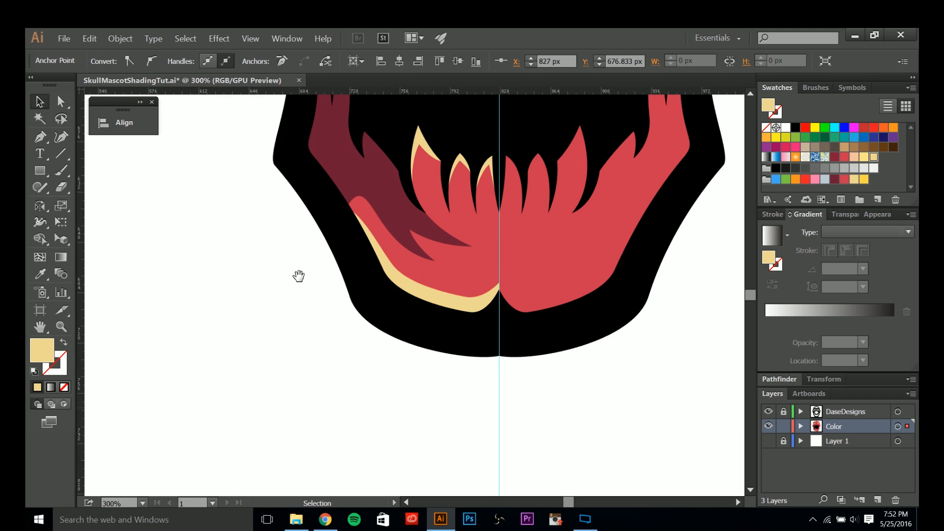
{"action": "left_click_drag", "start_coordinate": [330, 293], "coordinate": [351, 369]}
{"action": "scroll", "coordinate": [358, 372], "scroll_direction": "down", "scroll_amount": 3}
{"action": "left_click_drag", "start_coordinate": [276, 312], "coordinate": [256, 332]}
{"action": "scroll", "coordinate": [320, 369], "scroll_direction": "up", "scroll_amount": 1}
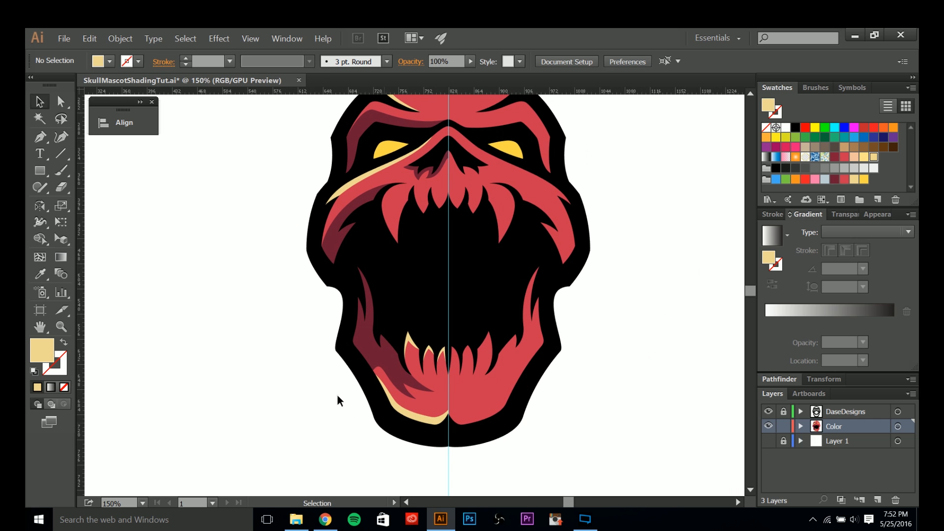
- Move the inner peak anchors of the three lower tooth highlights slightly down to thicken their tips, and deselect the shapes
{"action": "scroll", "coordinate": [406, 443], "scroll_direction": "down", "scroll_amount": 3}
{"action": "scroll", "coordinate": [406, 442], "scroll_direction": "up", "scroll_amount": 9}
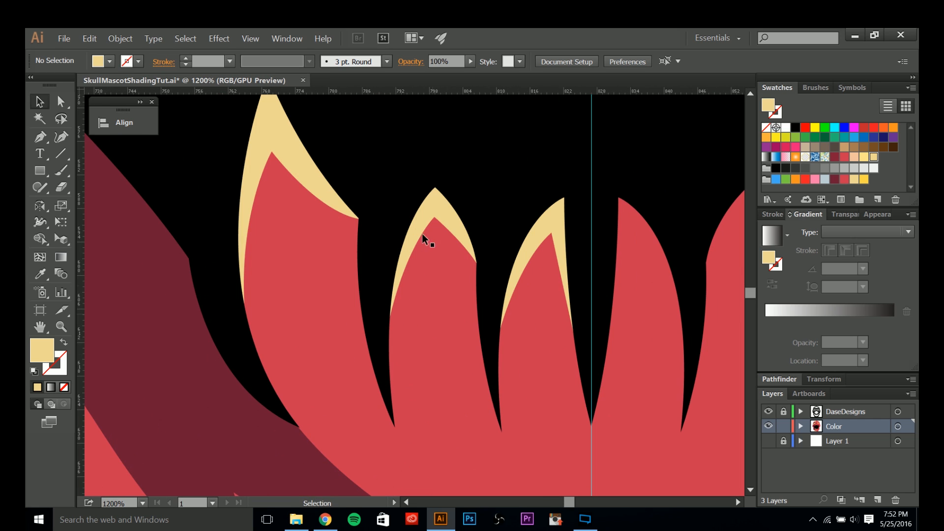
{"action": "key", "text": "a"}
{"action": "left_click_drag", "start_coordinate": [435, 218], "coordinate": [434, 224]}
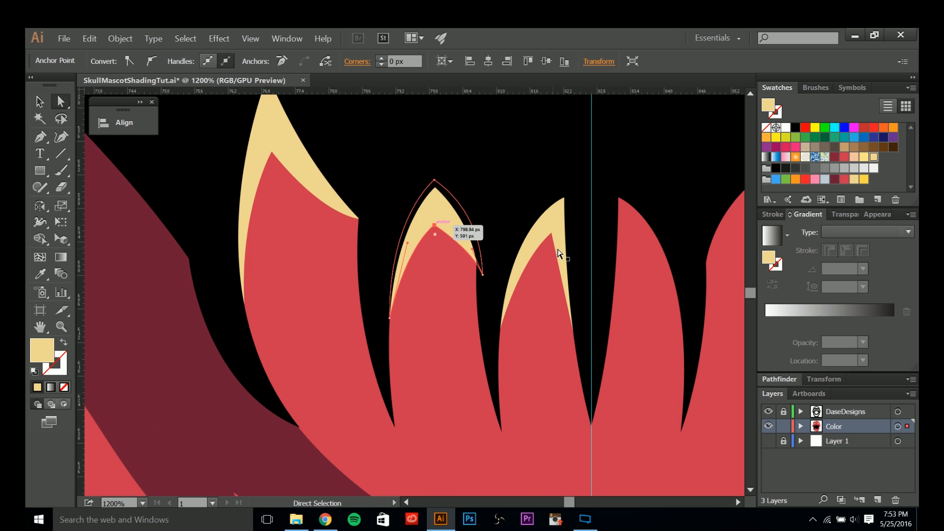
{"action": "left_click_drag", "start_coordinate": [552, 234], "coordinate": [550, 246]}
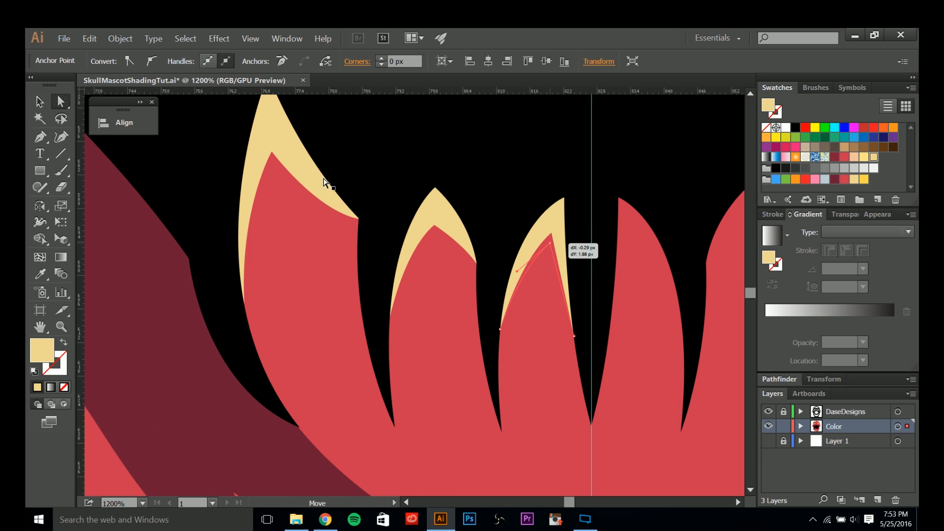
{"action": "left_click_drag", "start_coordinate": [272, 153], "coordinate": [278, 157]}
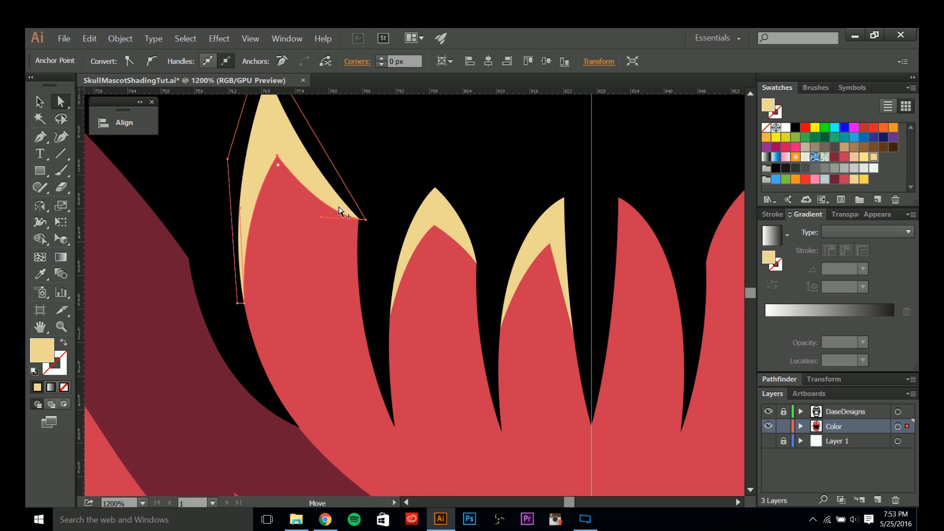
{"action": "scroll", "coordinate": [341, 212], "scroll_direction": "down", "scroll_amount": 5}
{"action": "left_click", "coordinate": [230, 354]}
{"action": "left_click_drag", "start_coordinate": [290, 348], "coordinate": [344, 398]}
{"action": "scroll", "coordinate": [334, 384], "scroll_direction": "down", "scroll_amount": 2}
{"action": "left_click_drag", "start_coordinate": [311, 366], "coordinate": [356, 412]}
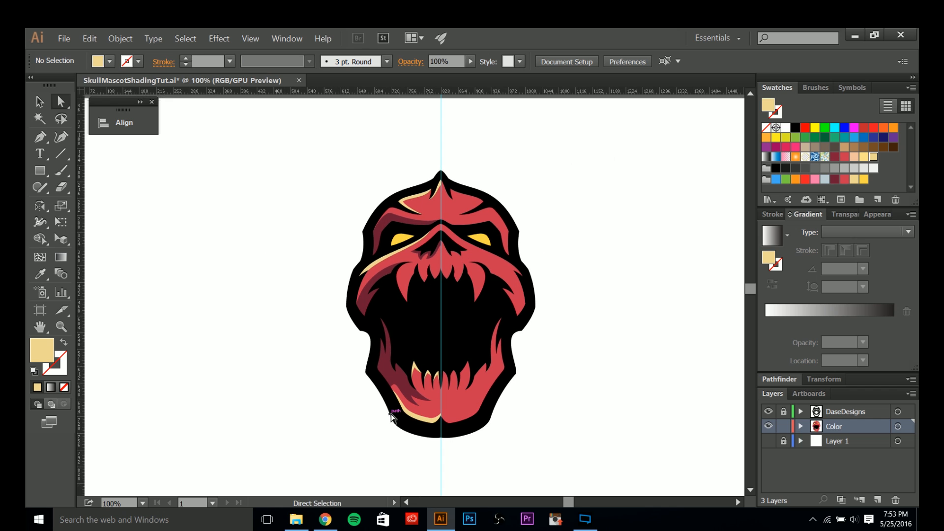
- Draw the curved inner edge of a cream highlight from the large left upper fang's root to its outer edge above the tip
{"action": "scroll", "coordinate": [401, 269], "scroll_direction": "up", "scroll_amount": 1}
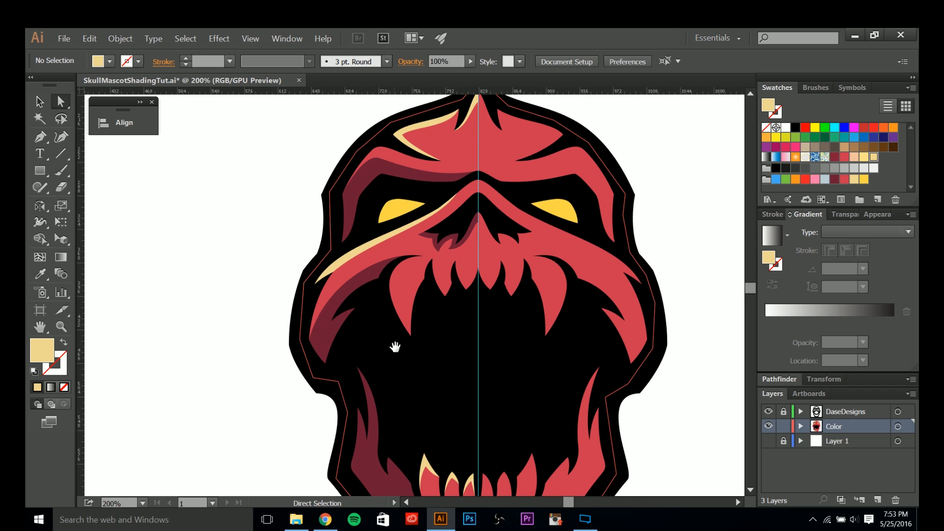
{"action": "scroll", "coordinate": [395, 347], "scroll_direction": "down", "scroll_amount": 4}
{"action": "scroll", "coordinate": [410, 191], "scroll_direction": "up", "scroll_amount": 3}
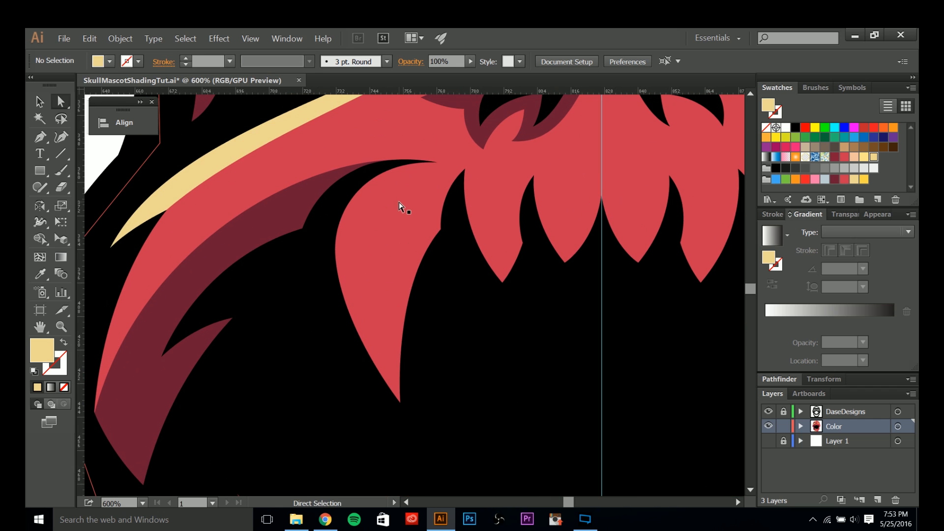
{"action": "key", "text": "p"}
{"action": "left_click_drag", "start_coordinate": [433, 167], "coordinate": [440, 161]}
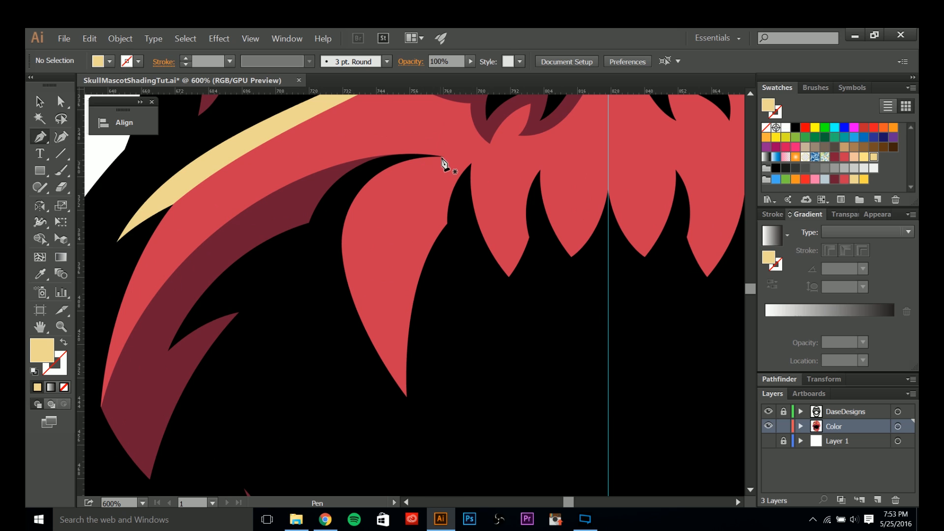
{"action": "left_click_drag", "start_coordinate": [405, 200], "coordinate": [414, 161]}
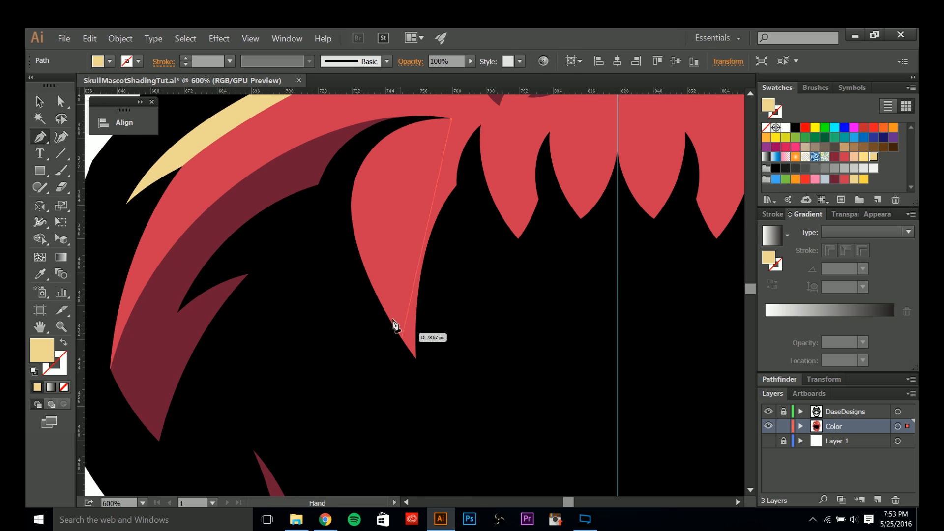
{"action": "left_click_drag", "start_coordinate": [381, 304], "coordinate": [435, 468]}
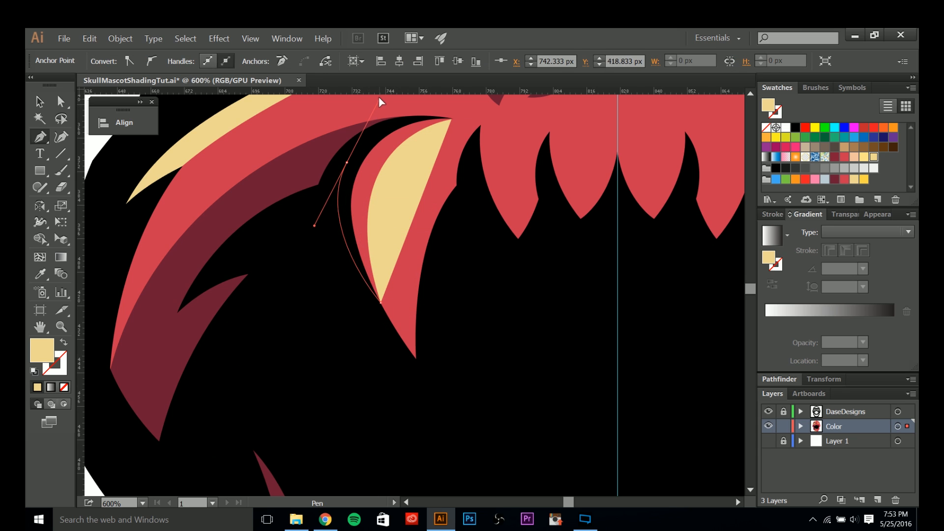
- Close the fang highlight around the fang's outer edge back to its root and deselect it
{"action": "left_click_drag", "start_coordinate": [379, 98], "coordinate": [380, 98]}
{"action": "left_click_drag", "start_coordinate": [372, 168], "coordinate": [355, 244]}
{"action": "left_click", "coordinate": [434, 194]}
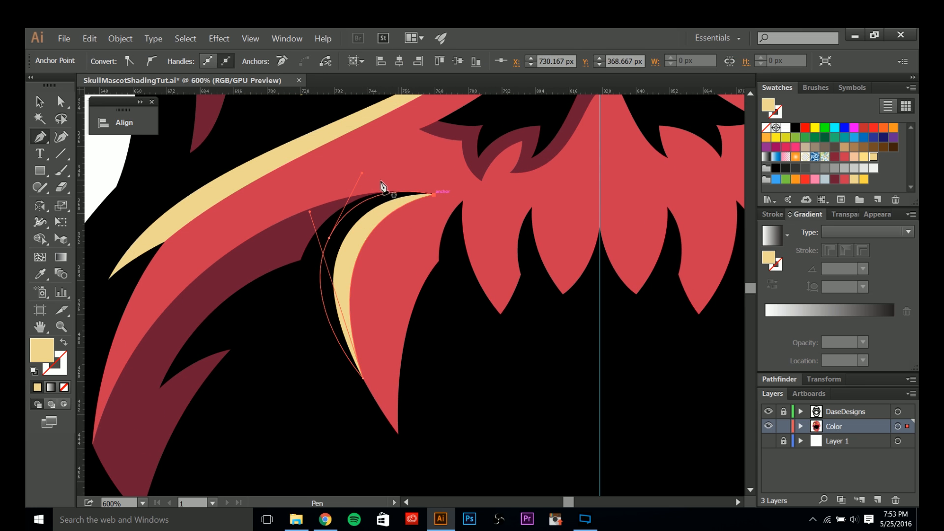
{"action": "left_click_drag", "start_coordinate": [356, 184], "coordinate": [356, 184]}
{"action": "scroll", "coordinate": [417, 220], "scroll_direction": "down", "scroll_amount": 3}
{"action": "key", "text": "a"}
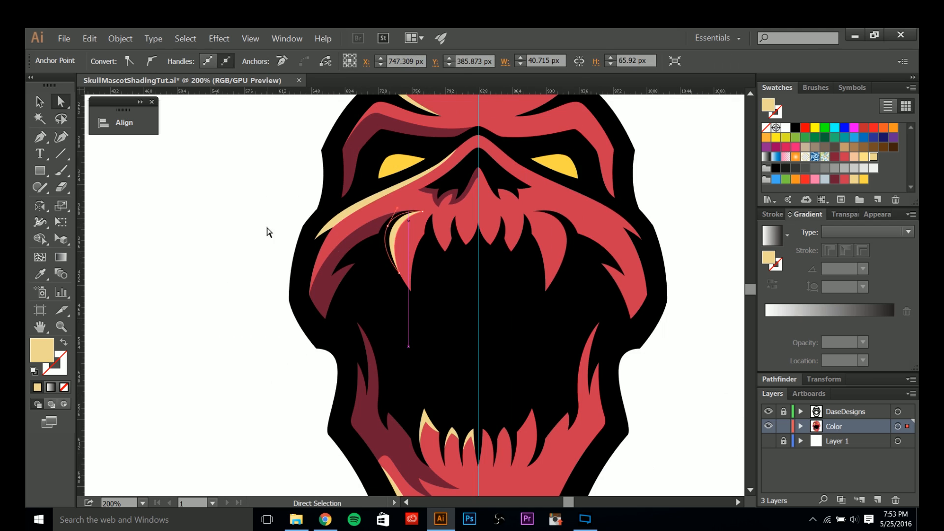
{"action": "left_click", "coordinate": [266, 229]}
{"action": "key", "text": "p"}
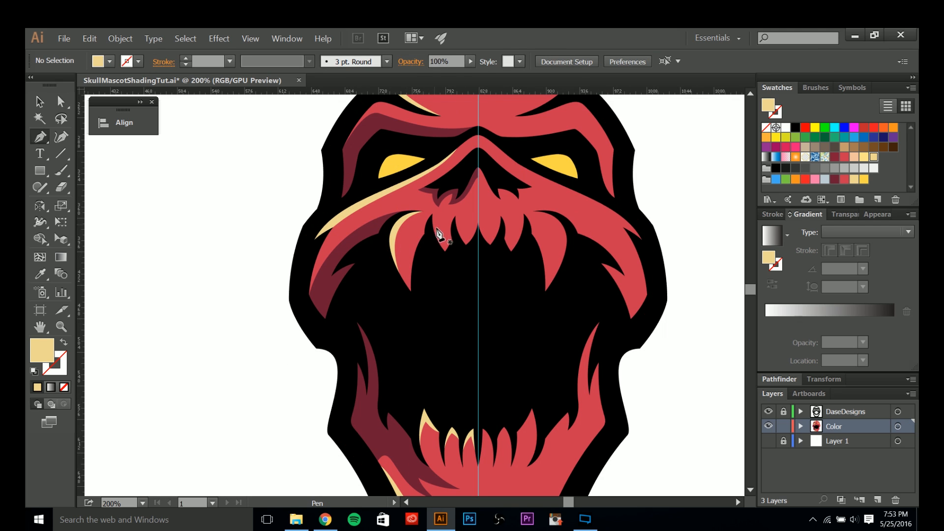
- Draw the curved inner edge of a second shape on the large left upper fang, from its inner root notch to its tip
{"action": "scroll", "coordinate": [449, 255], "scroll_direction": "down", "scroll_amount": 4}
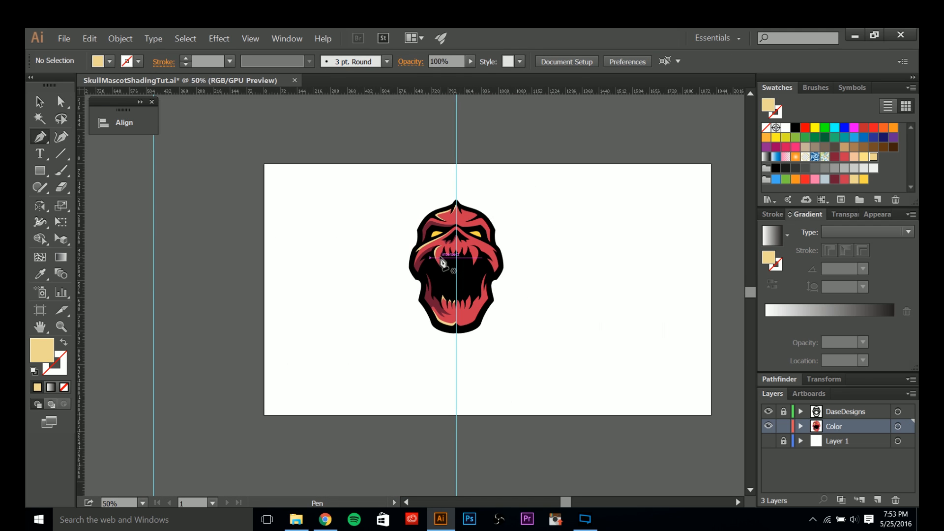
{"action": "scroll", "coordinate": [448, 261], "scroll_direction": "up", "scroll_amount": 3}
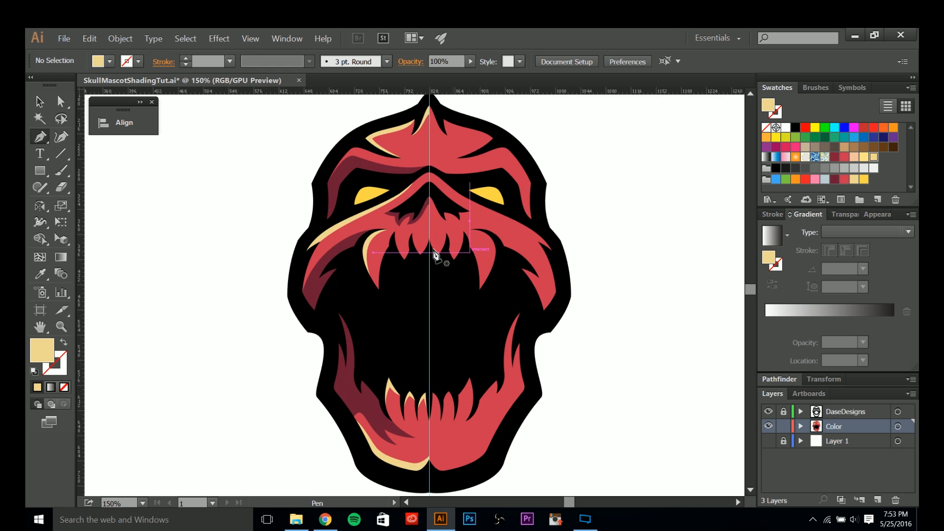
{"action": "scroll", "coordinate": [406, 250], "scroll_direction": "up", "scroll_amount": 4}
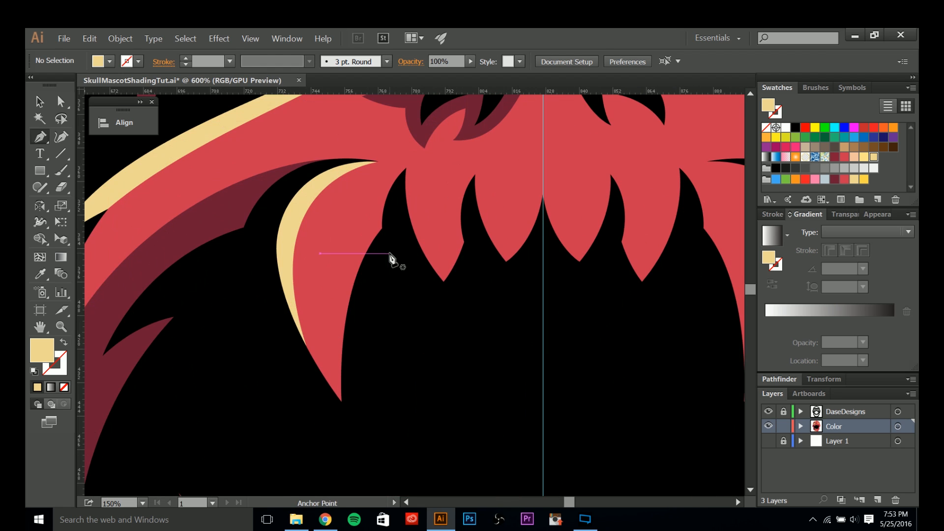
{"action": "left_click_drag", "start_coordinate": [391, 250], "coordinate": [363, 246]}
{"action": "left_click_drag", "start_coordinate": [378, 285], "coordinate": [428, 270]}
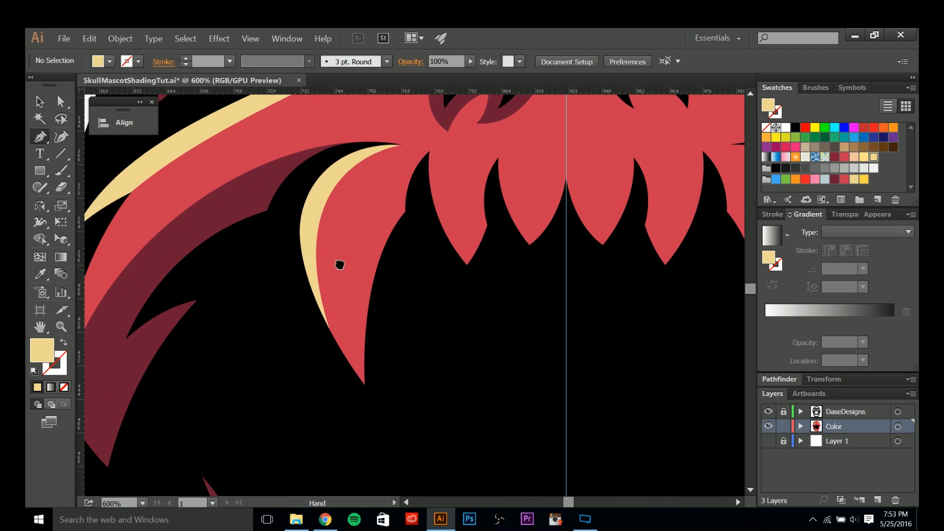
{"action": "left_click_drag", "start_coordinate": [340, 264], "coordinate": [410, 252]}
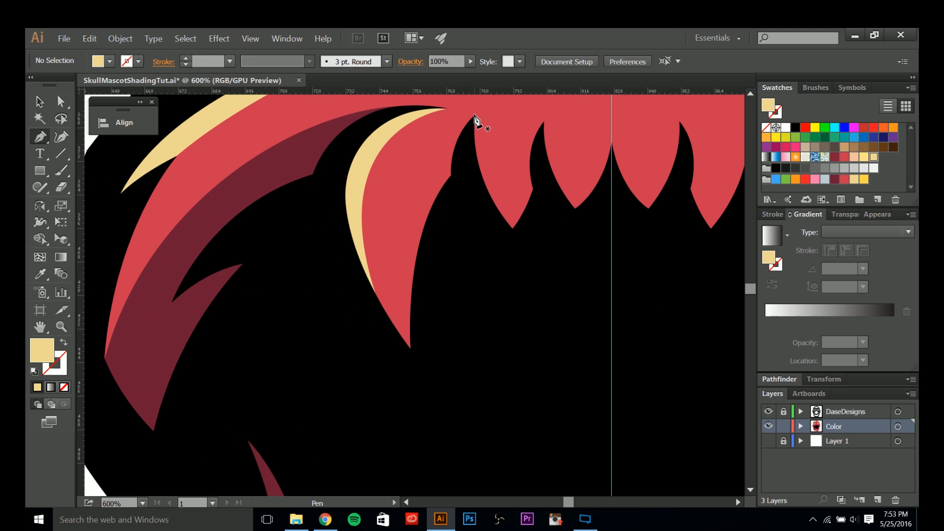
{"action": "left_click_drag", "start_coordinate": [426, 162], "coordinate": [453, 126]}
{"action": "left_click_drag", "start_coordinate": [437, 311], "coordinate": [468, 463]}
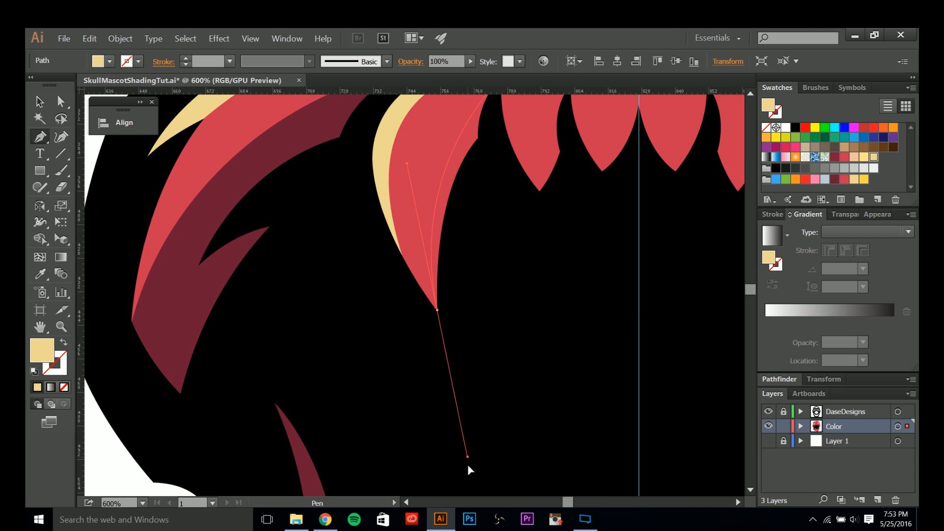
{"action": "left_click_drag", "start_coordinate": [461, 367], "coordinate": [450, 460]}
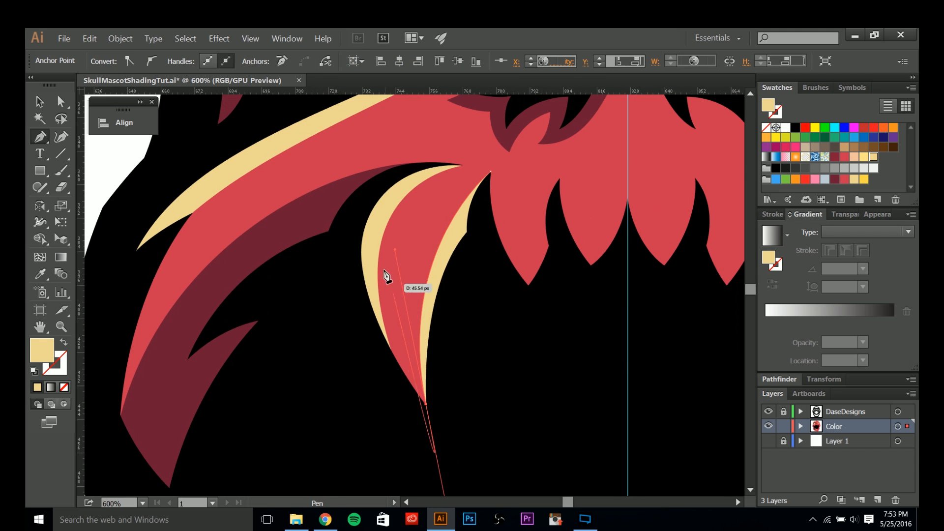
{"action": "left_click", "coordinate": [388, 234]}
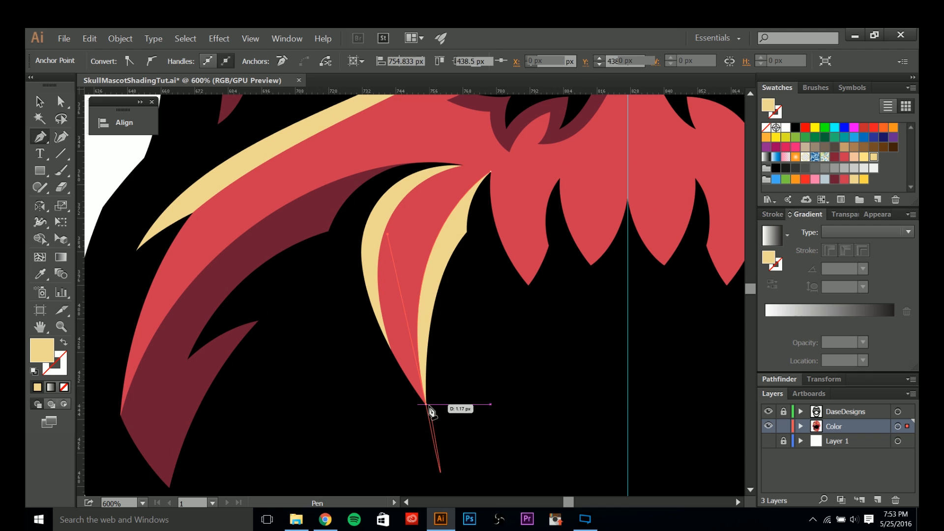
- Close the fang shape through the black mouth area along the fang's inner side back to the root notch
{"action": "left_click", "coordinate": [426, 407]}
{"action": "left_click", "coordinate": [440, 310]}
{"action": "left_click", "coordinate": [474, 238]}
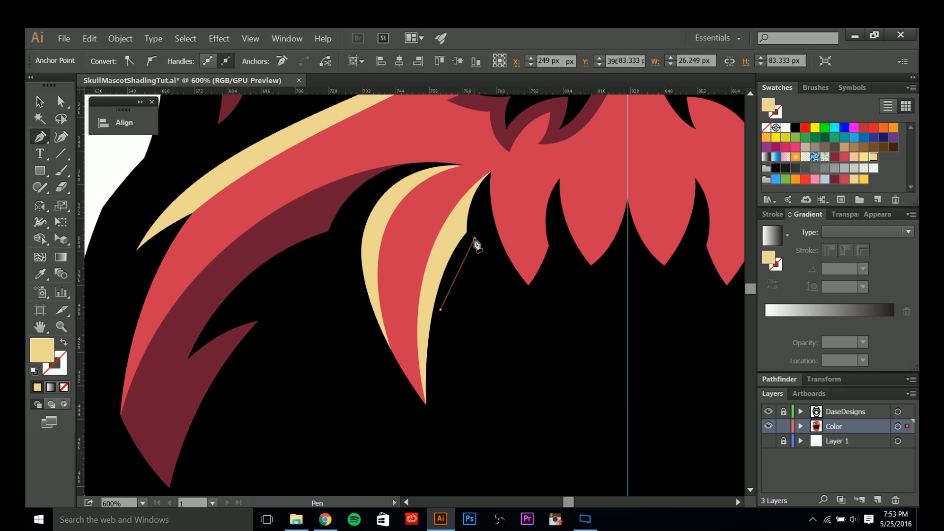
{"action": "left_click_drag", "start_coordinate": [486, 189], "coordinate": [502, 156]}
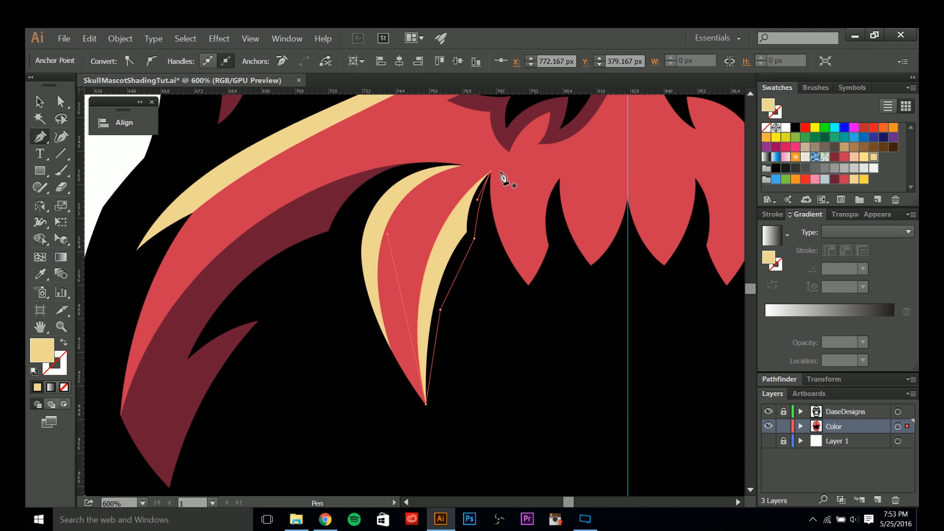
{"action": "left_click_drag", "start_coordinate": [518, 200], "coordinate": [512, 228]}
- Fill the new fang shape with the maroon sampled from the existing cheek shadow and deselect it
{"action": "key", "text": "i"}
{"action": "left_click", "coordinate": [292, 250]}
{"action": "scroll", "coordinate": [476, 276], "scroll_direction": "down", "scroll_amount": 1}
{"action": "key", "text": "a"}
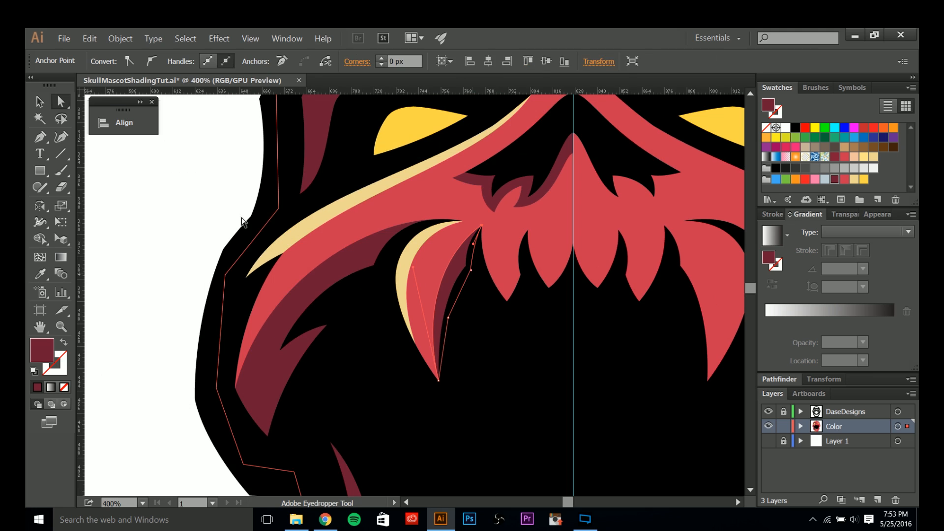
{"action": "left_click", "coordinate": [237, 215]}
{"action": "scroll", "coordinate": [517, 256], "scroll_direction": "up", "scroll_amount": 1}
{"action": "key", "text": "p"}
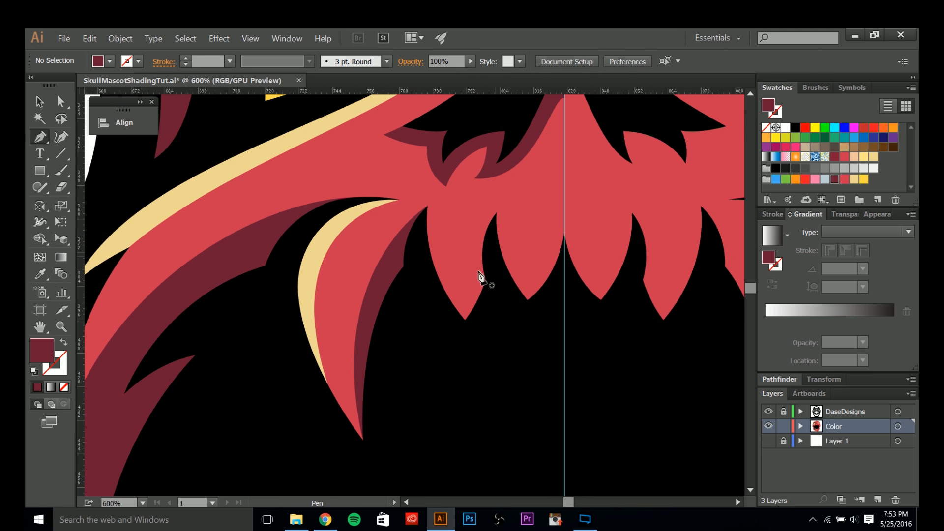
- Try a V-shaped inner edge for a maroon shadow on the small upper tooth beside the left fang
{"action": "scroll", "coordinate": [389, 333], "scroll_direction": "down", "scroll_amount": 4}
{"action": "scroll", "coordinate": [432, 358], "scroll_direction": "up", "scroll_amount": 3}
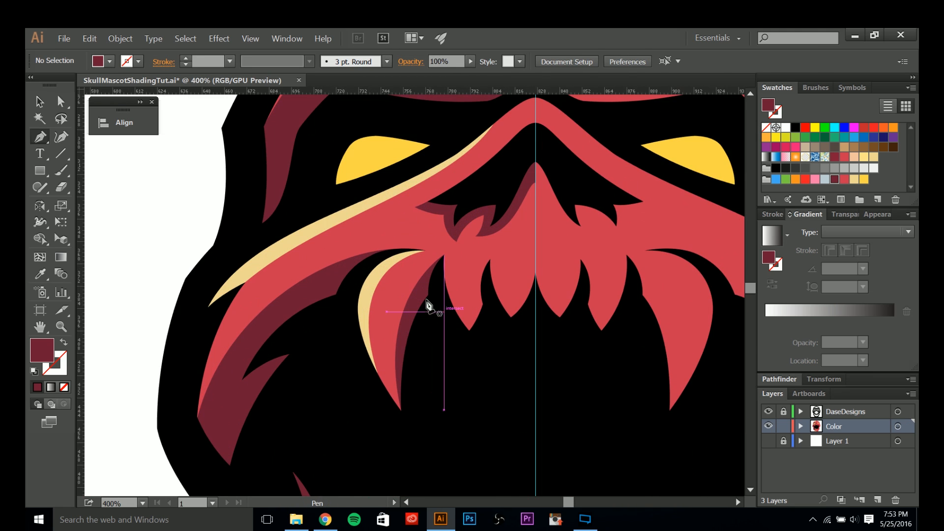
{"action": "left_click_drag", "start_coordinate": [421, 337], "coordinate": [411, 311]}
{"action": "scroll", "coordinate": [475, 269], "scroll_direction": "up", "scroll_amount": 3}
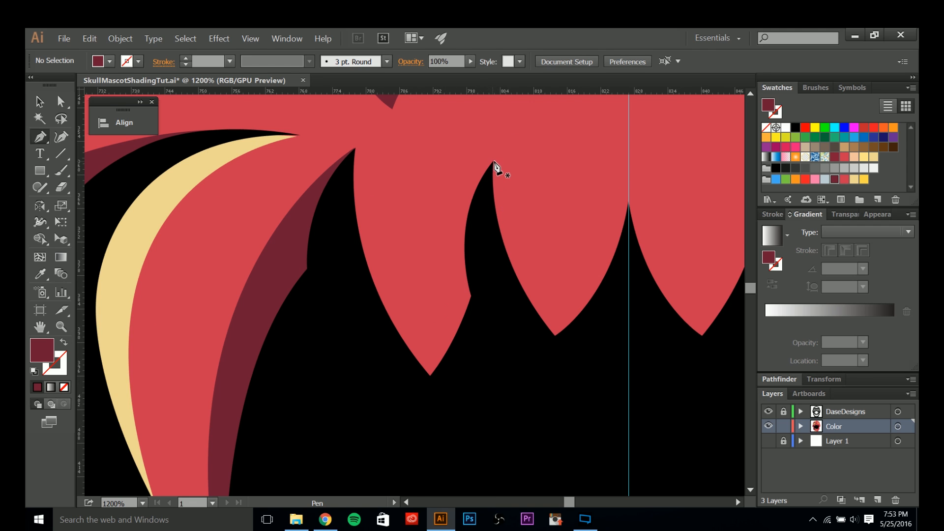
{"action": "left_click", "coordinate": [424, 311]}
{"action": "left_click", "coordinate": [355, 149]}
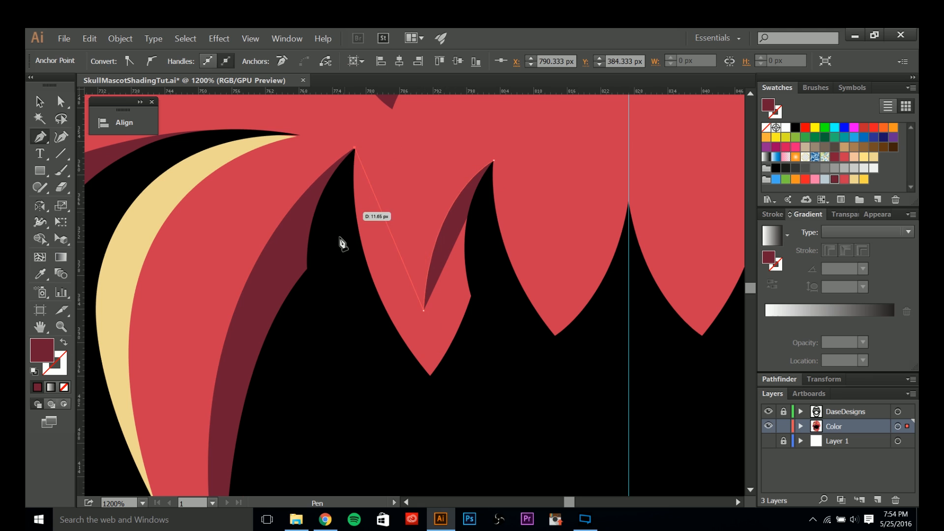
- Close the V-shaped shadow around the outside of the small tooth's tip back to its starting notch and deselect it
{"action": "left_click_drag", "start_coordinate": [340, 238], "coordinate": [376, 352]}
{"action": "left_click", "coordinate": [420, 422]}
{"action": "left_click", "coordinate": [468, 348]}
{"action": "left_click", "coordinate": [496, 285]}
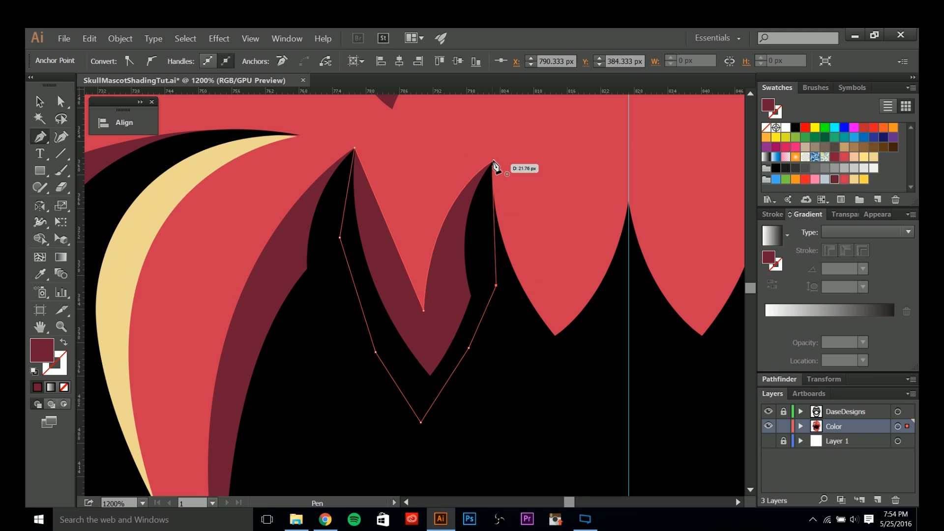
{"action": "left_click_drag", "start_coordinate": [494, 161], "coordinate": [526, 114]}
{"action": "scroll", "coordinate": [507, 219], "scroll_direction": "down", "scroll_amount": 4}
{"action": "key", "text": "a"}
{"action": "left_click", "coordinate": [248, 249]}
- Delete the V-shaped maroon shadow from the small upper tooth
{"action": "scroll", "coordinate": [264, 249], "scroll_direction": "down", "scroll_amount": 2}
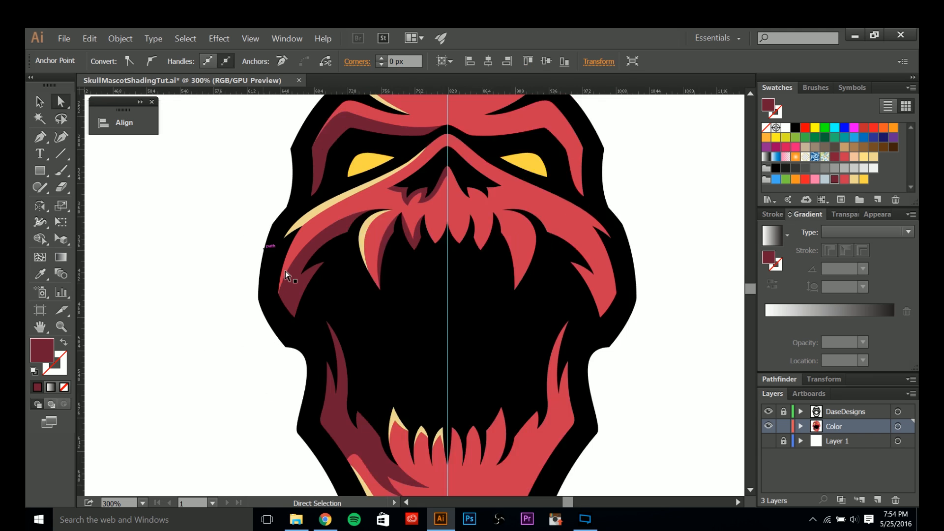
{"action": "left_click_drag", "start_coordinate": [351, 357], "coordinate": [378, 358]}
{"action": "scroll", "coordinate": [406, 399], "scroll_direction": "down", "scroll_amount": 2}
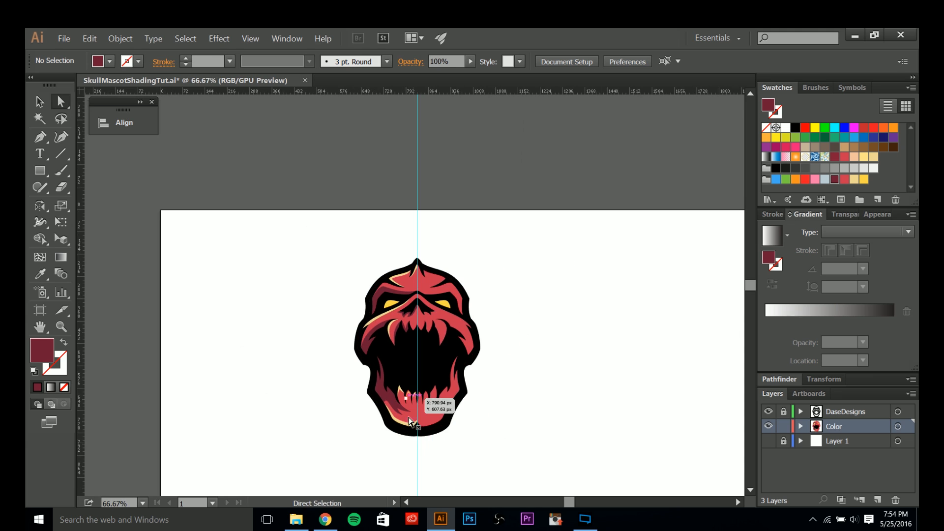
{"action": "scroll", "coordinate": [388, 369], "scroll_direction": "up", "scroll_amount": 8}
{"action": "left_click", "coordinate": [388, 373]}
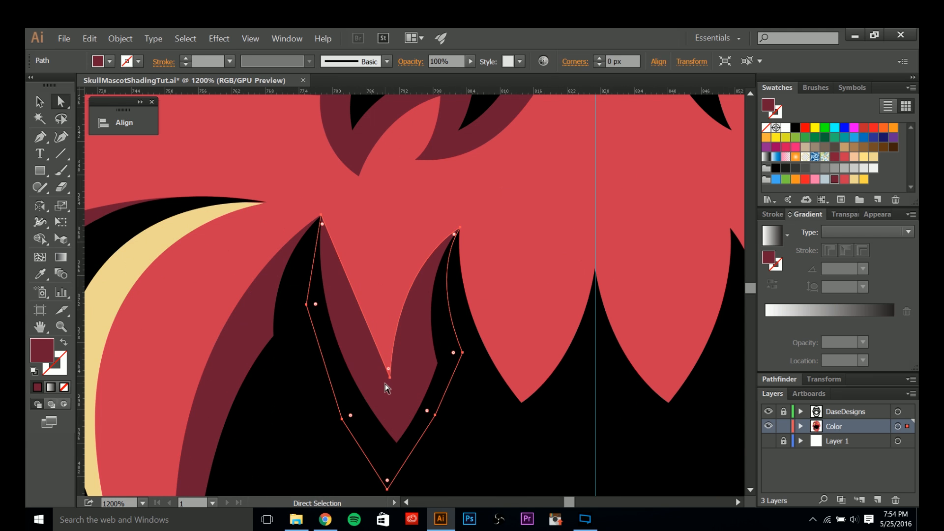
{"action": "key", "text": "Delete"}
- Draw a curved maroon shadow edge on the small upper tooth from the notch on its centre-facing side to its tip
{"action": "key", "text": "p"}
{"action": "scroll", "coordinate": [394, 359], "scroll_direction": "down", "scroll_amount": 1}
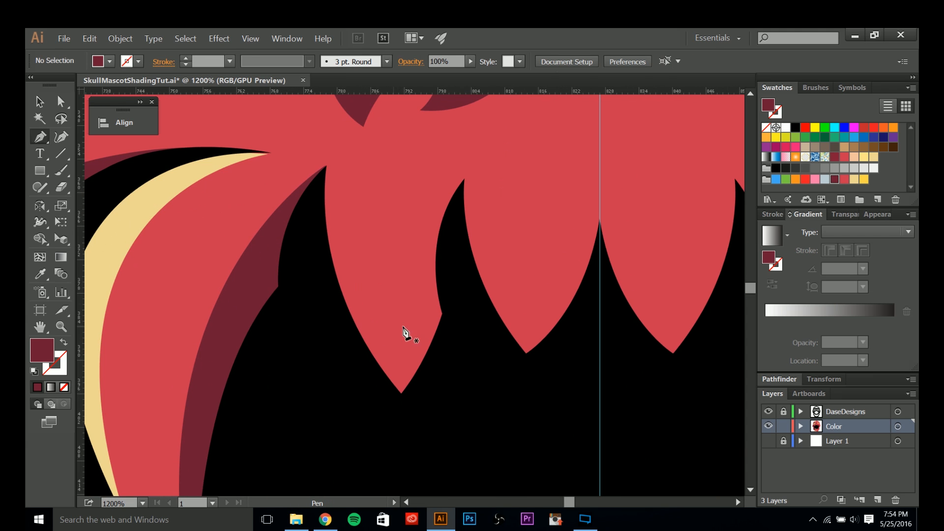
{"action": "left_click", "coordinate": [463, 180]}
{"action": "scroll", "coordinate": [456, 167], "scroll_direction": "down", "scroll_amount": 2}
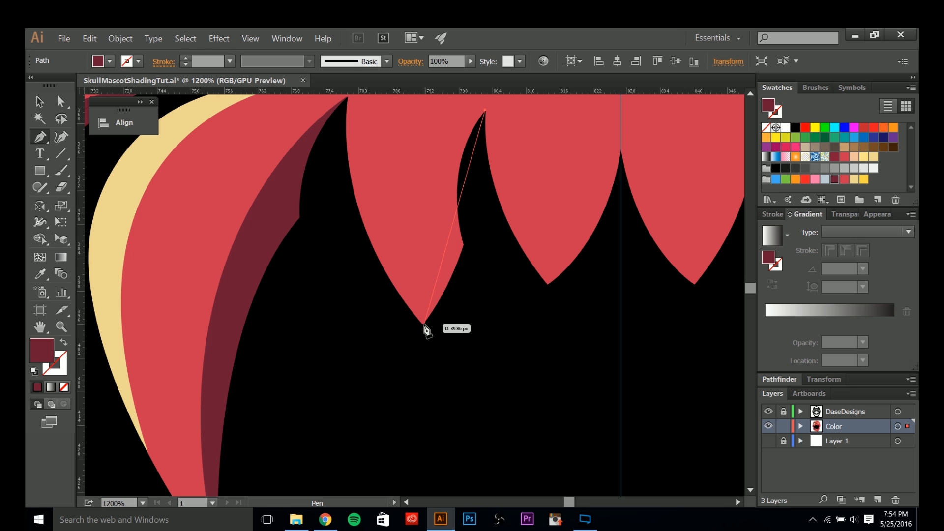
{"action": "left_click_drag", "start_coordinate": [423, 325], "coordinate": [457, 424]}
- Close the small tooth's shadow through the black gap beside the tooth back to the notch
{"action": "scroll", "coordinate": [421, 341], "scroll_direction": "up", "scroll_amount": 3}
{"action": "left_click", "coordinate": [482, 363]}
{"action": "left_click", "coordinate": [470, 311]}
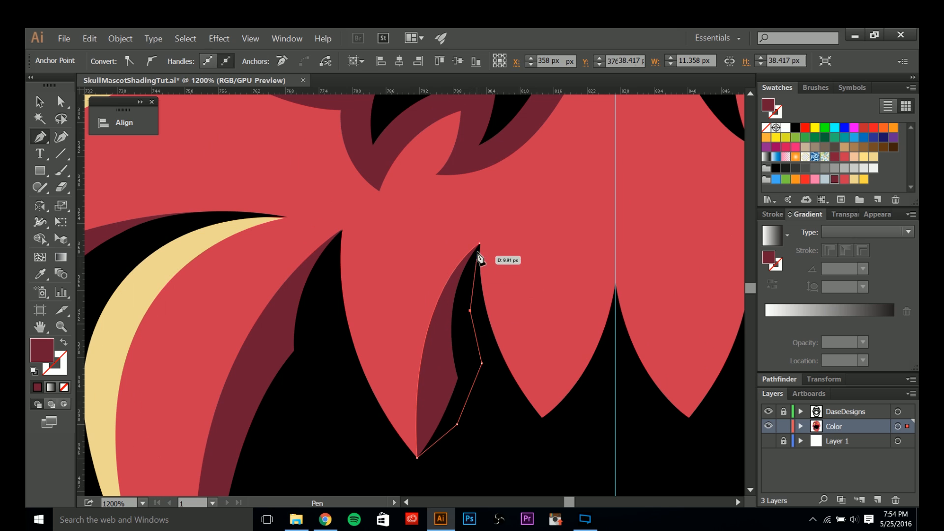
{"action": "left_click", "coordinate": [479, 244]}
- Deselect the small tooth's shadow and hide the guides
{"action": "key", "text": "ctrl+minus"}
{"action": "key", "text": "ctrl+minus"}
{"action": "key", "text": "ctrl+minus"}
{"action": "key", "text": "ctrl+minus"}
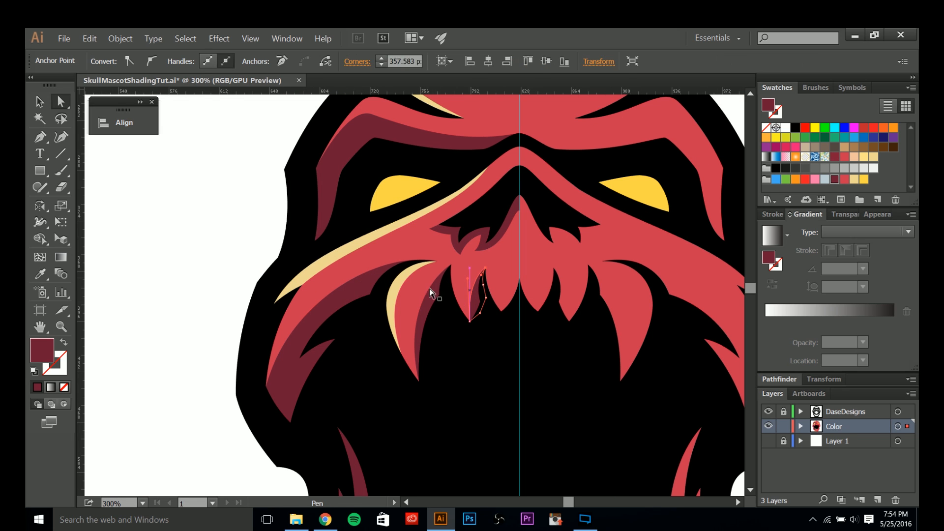
{"action": "key", "text": "ctrl+shift+a"}
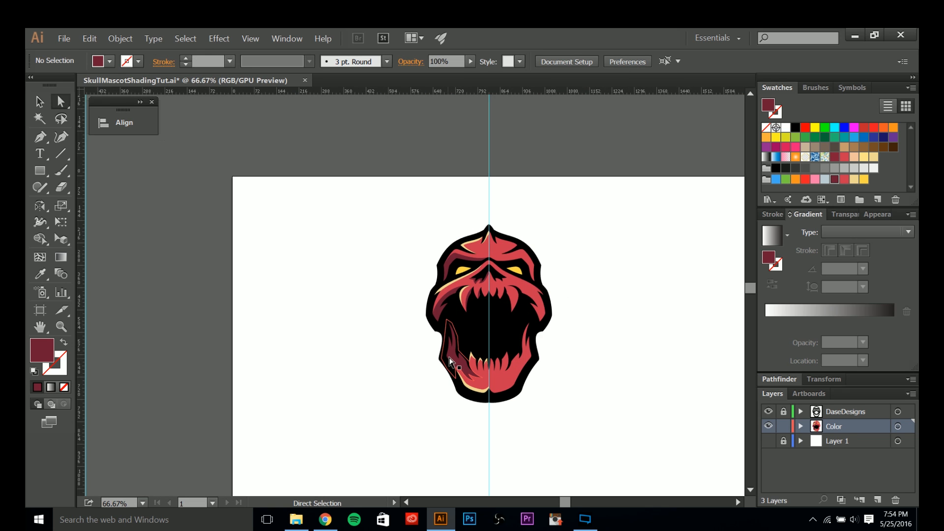
{"action": "key", "text": "ctrl+semicolon"}
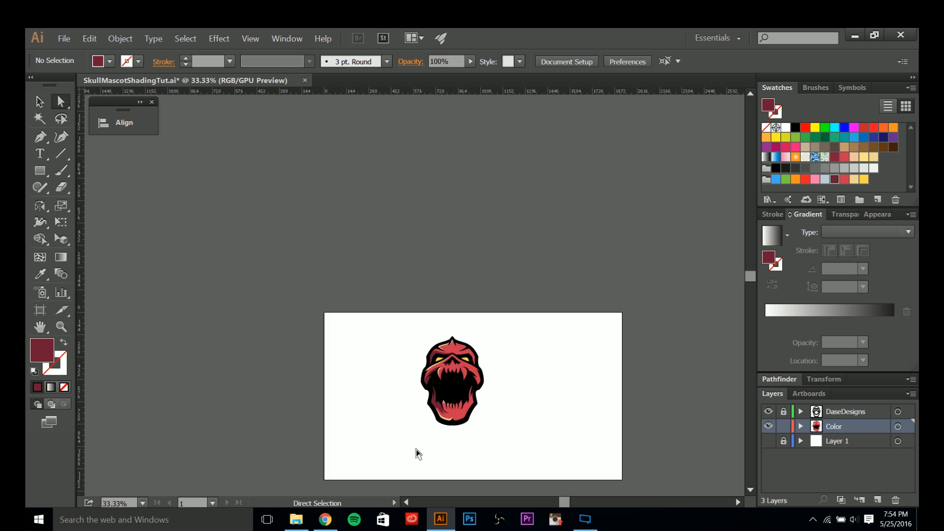
- Examine the shadows and highlights on the teeth, jaw and whole skull at different magnifications
{"action": "scroll", "coordinate": [474, 335], "scroll_direction": "up", "scroll_amount": 2}
{"action": "scroll", "coordinate": [478, 326], "scroll_direction": "up", "scroll_amount": 3}
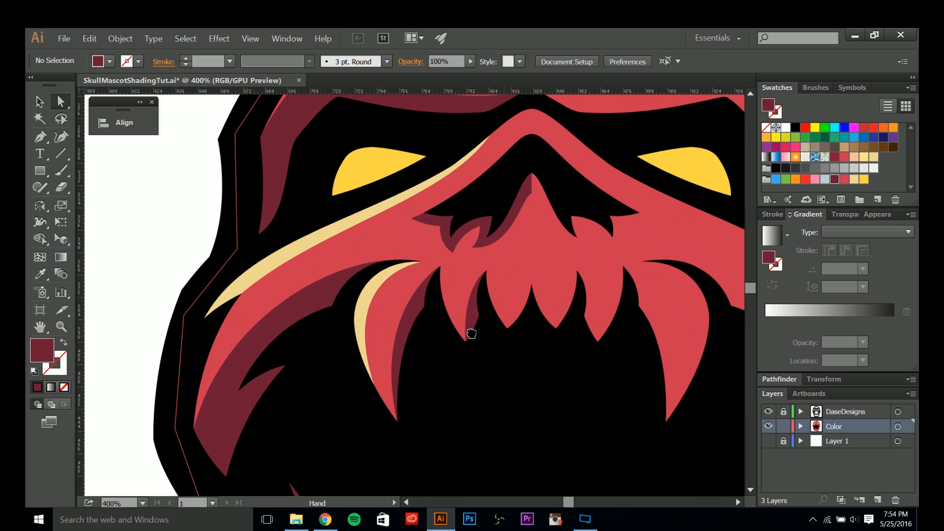
{"action": "scroll", "coordinate": [507, 323], "scroll_direction": "down", "scroll_amount": 2}
{"action": "scroll", "coordinate": [320, 388], "scroll_direction": "down", "scroll_amount": 1}
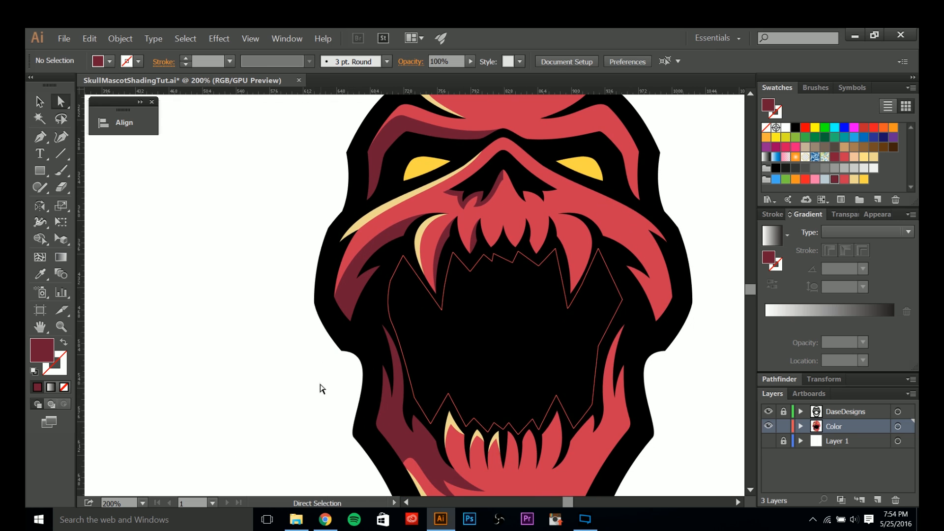
{"action": "scroll", "coordinate": [321, 388], "scroll_direction": "down", "scroll_amount": 1}
{"action": "key", "text": "space"}
{"action": "left_click_drag", "start_coordinate": [327, 379], "coordinate": [343, 347]}
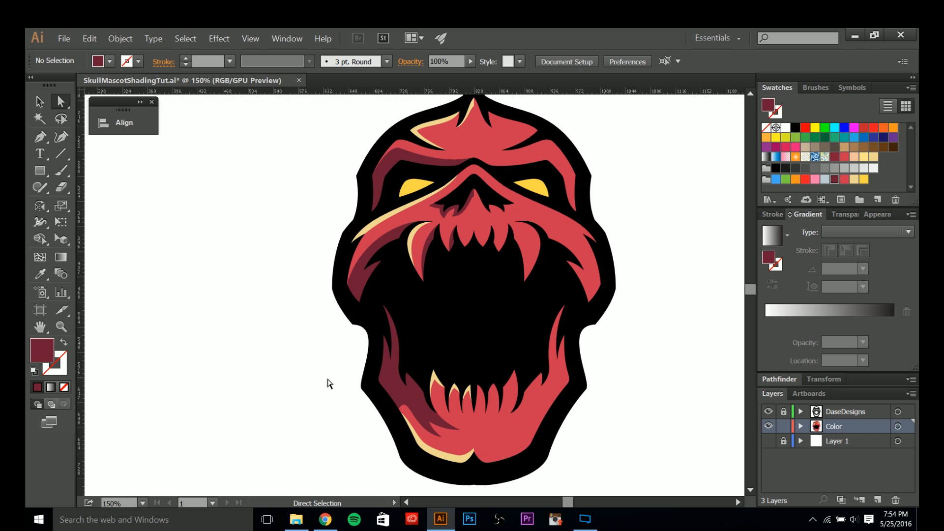
{"action": "scroll", "coordinate": [329, 384], "scroll_direction": "down", "scroll_amount": 1}
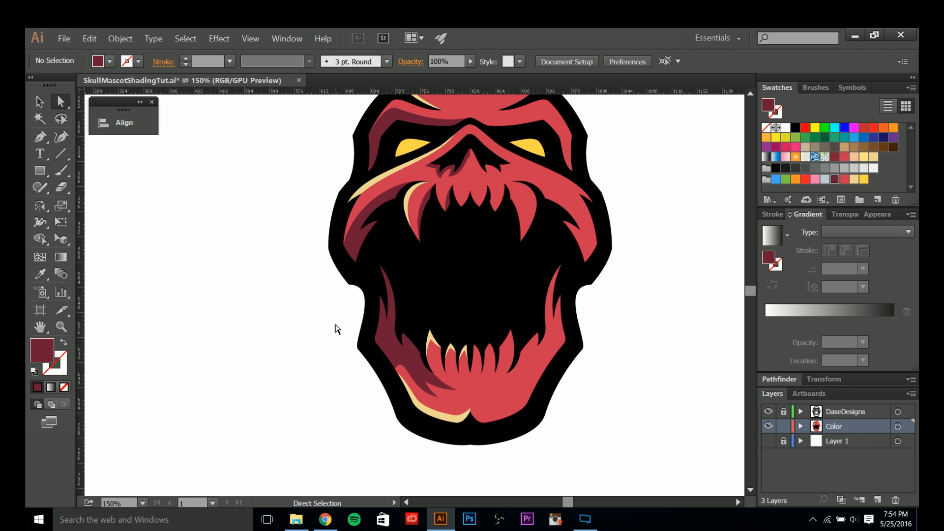
{"action": "key", "text": "p"}
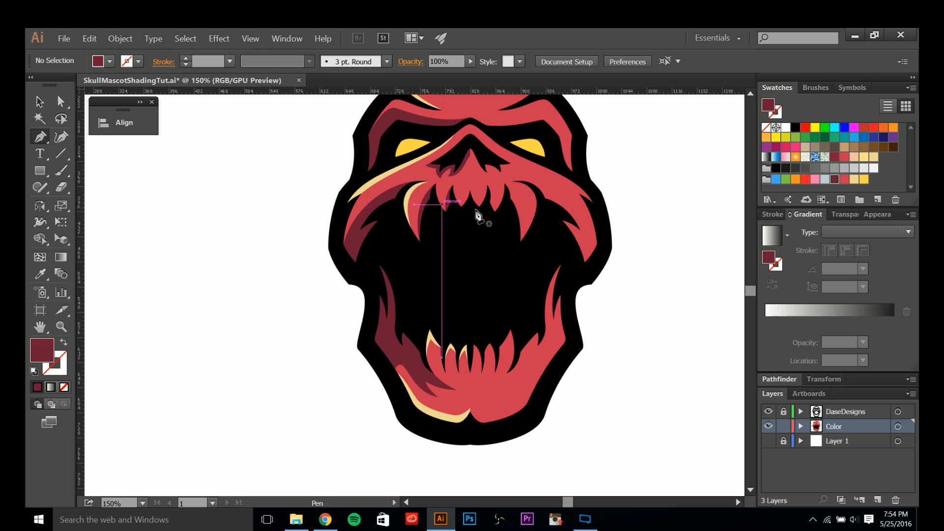
{"action": "left_click_drag", "start_coordinate": [342, 426], "coordinate": [328, 422]}
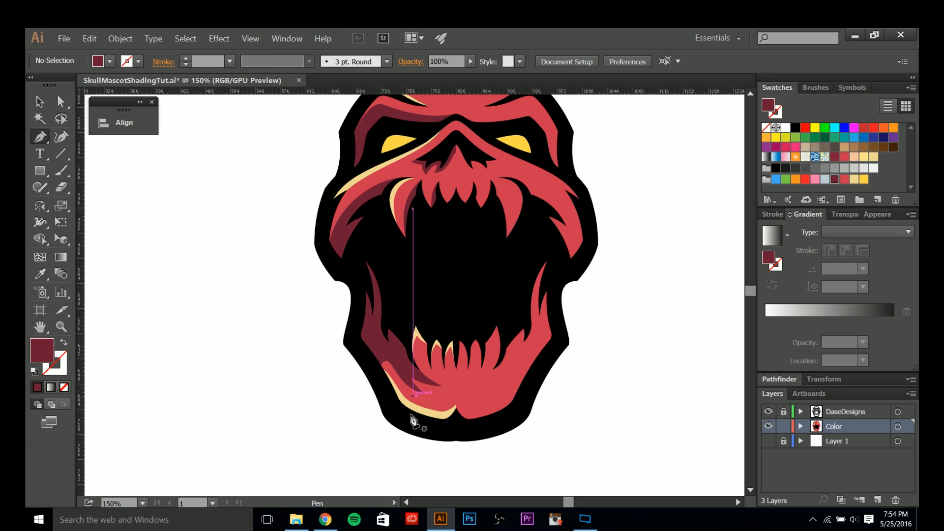
{"action": "left_click_drag", "start_coordinate": [325, 373], "coordinate": [315, 407]}
{"action": "key", "text": "v"}
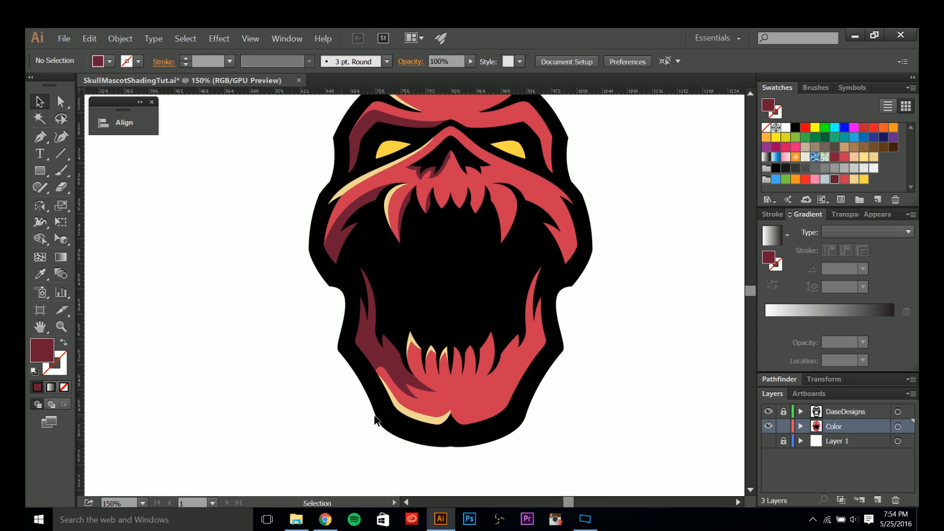
{"action": "scroll", "coordinate": [576, 417], "scroll_direction": "down", "scroll_amount": 1}
{"action": "left_click_drag", "start_coordinate": [599, 398], "coordinate": [506, 409]}
{"action": "scroll", "coordinate": [537, 389], "scroll_direction": "up", "scroll_amount": 1}
{"action": "scroll", "coordinate": [530, 416], "scroll_direction": "down", "scroll_amount": 1}
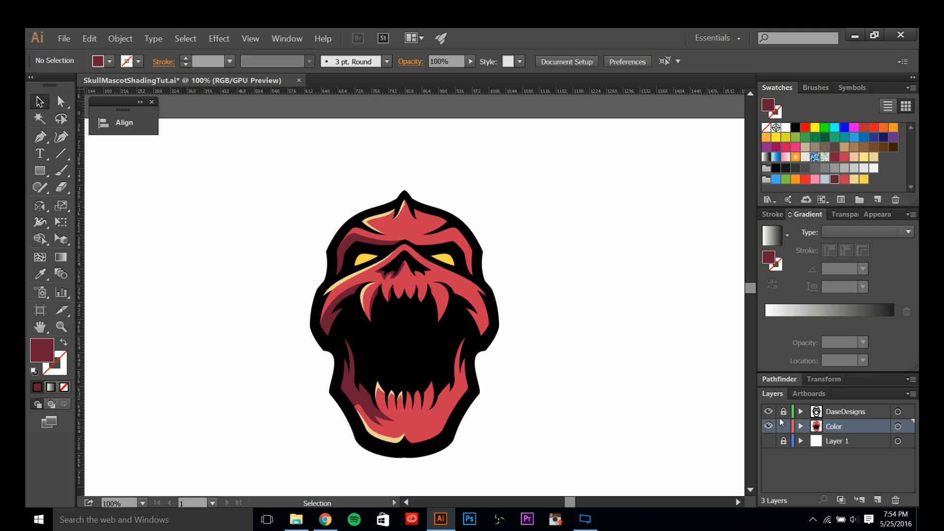
- Unlock the black line-art layer and show the vertical centre guide over the skull
{"action": "scroll", "coordinate": [438, 420], "scroll_direction": "up", "scroll_amount": 1}
{"action": "left_click", "coordinate": [437, 420]}
{"action": "left_click_drag", "start_coordinate": [571, 308], "coordinate": [577, 357]}
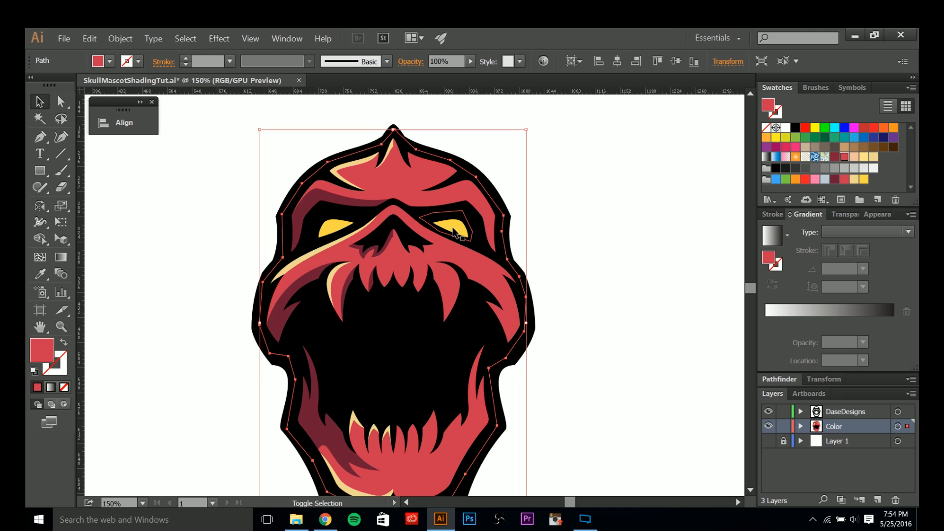
{"action": "left_click", "coordinate": [456, 232], "text": "shift"}
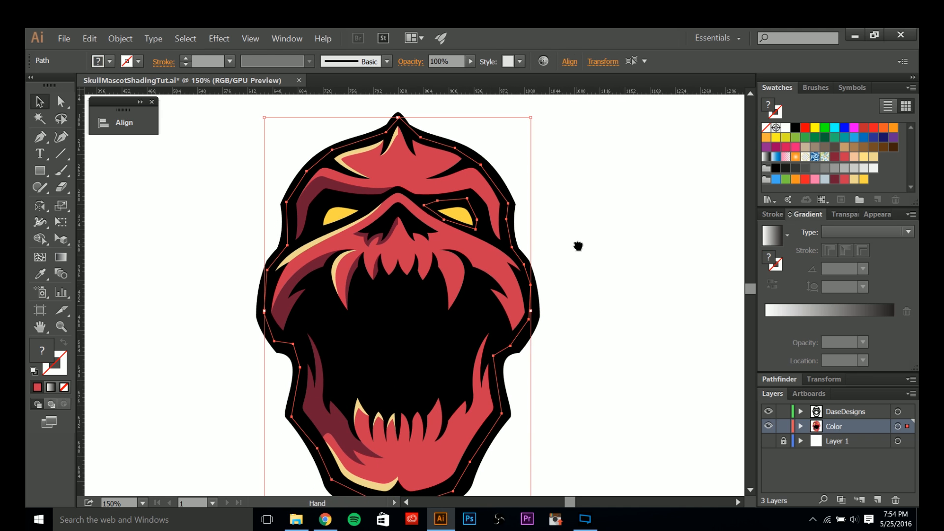
{"action": "left_click_drag", "start_coordinate": [580, 246], "coordinate": [595, 221]}
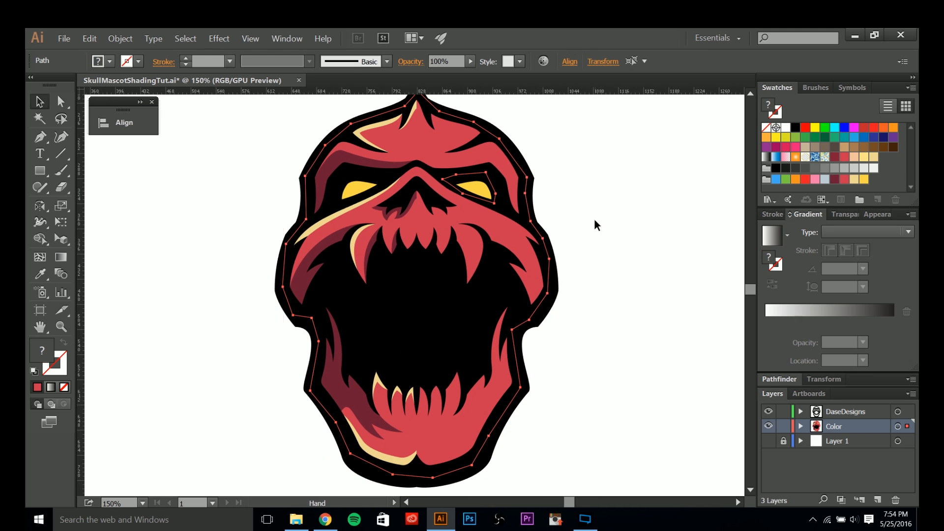
{"action": "left_click", "coordinate": [574, 319]}
{"action": "left_click_drag", "start_coordinate": [569, 331], "coordinate": [538, 342]}
{"action": "left_click", "coordinate": [400, 180]}
{"action": "left_click", "coordinate": [539, 273]}
{"action": "key", "text": "ctrl+semicolon"}
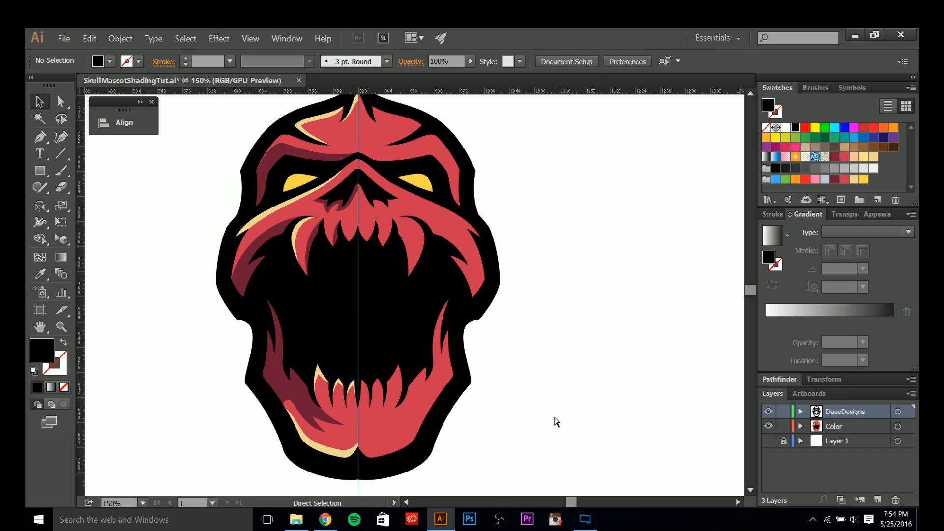
- Draw a black rectangle covering the skull's right half, starting exactly at the centre guide and extending beyond the outline
{"action": "key", "text": "ctrl+1"}
{"action": "left_click_drag", "start_coordinate": [531, 390], "coordinate": [543, 379]}
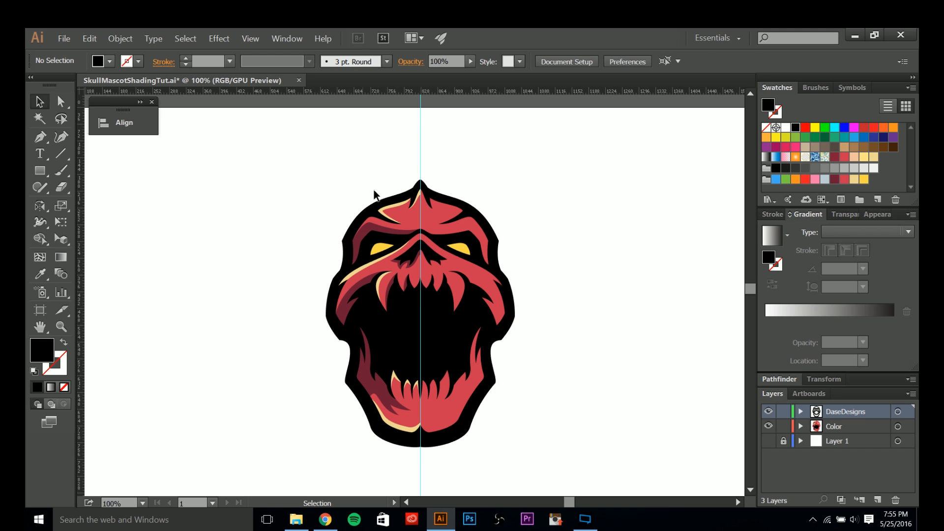
{"action": "key", "text": "ctrl+equal"}
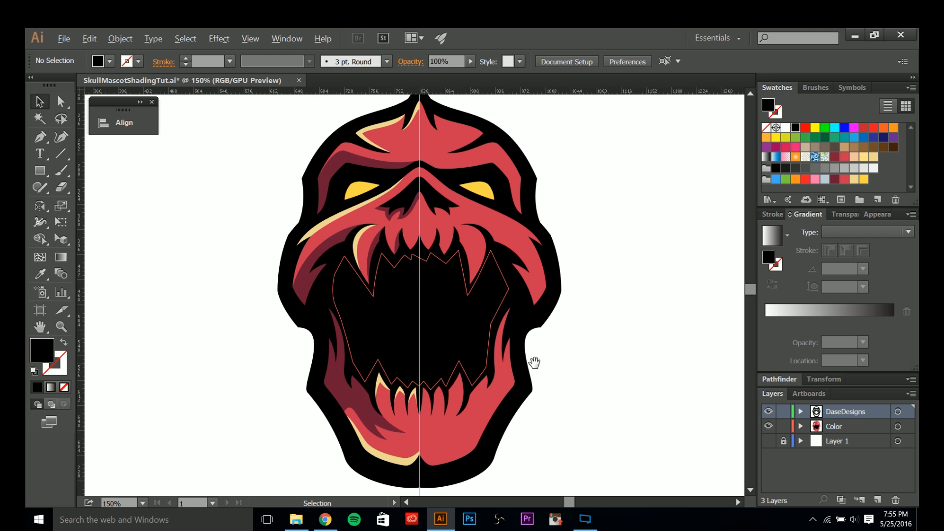
{"action": "left_click_drag", "start_coordinate": [533, 359], "coordinate": [515, 364]}
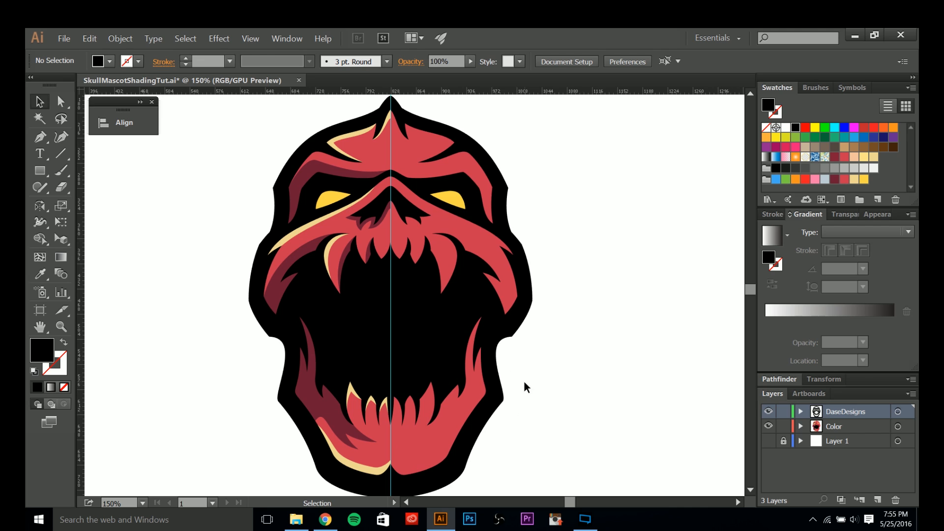
{"action": "key", "text": "ctrl+minus"}
{"action": "key", "text": "m"}
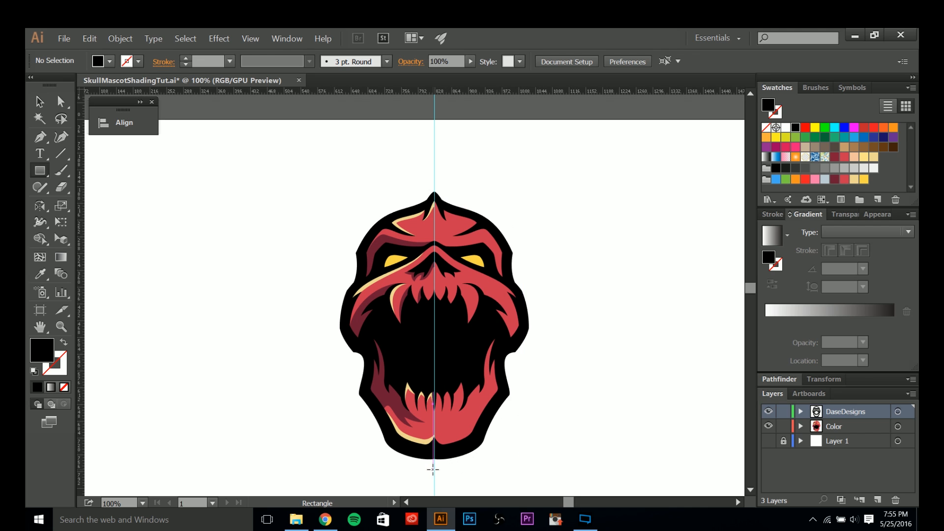
{"action": "left_click_drag", "start_coordinate": [434, 471], "coordinate": [592, 142]}
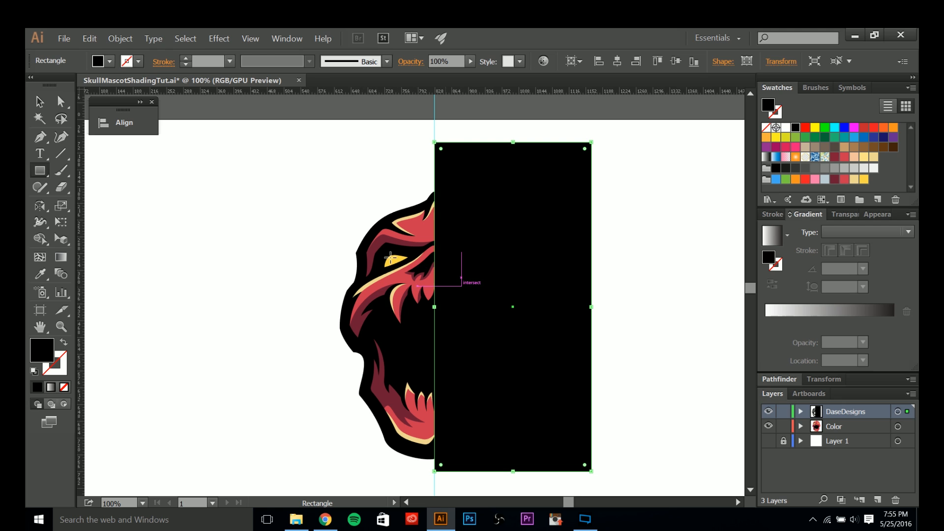
- Subtract the rectangle from the black line art with Minus Front so that only its left half is kept
{"action": "key", "text": "v"}
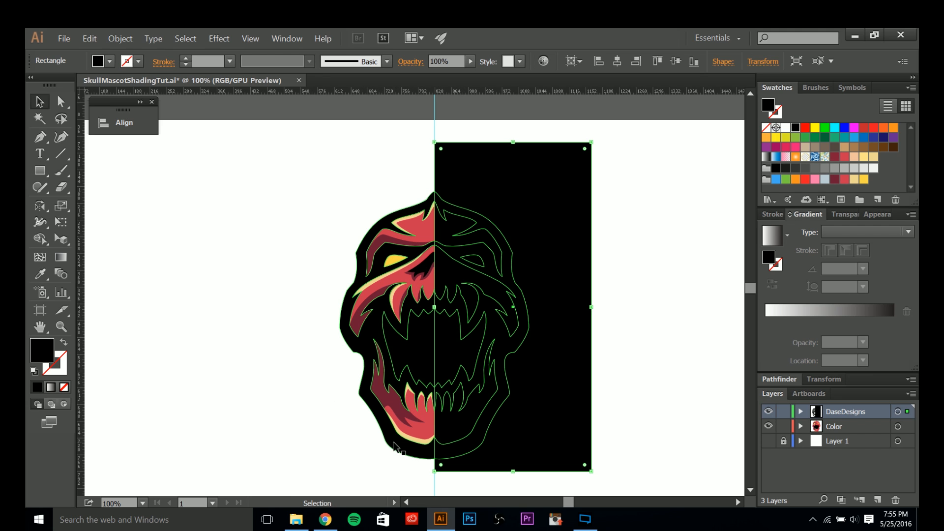
{"action": "left_click", "coordinate": [394, 443]}
{"action": "left_click", "coordinate": [416, 476]}
{"action": "left_click", "coordinate": [431, 454]}
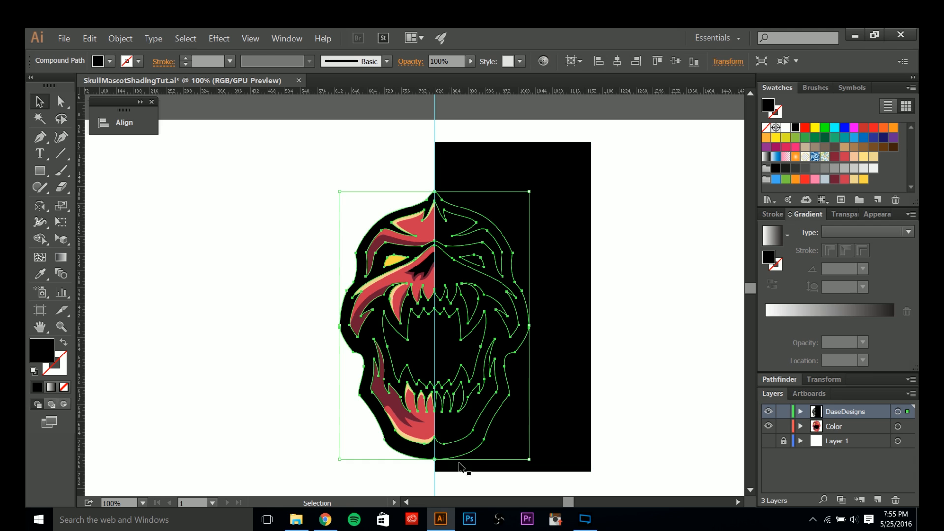
{"action": "left_click", "coordinate": [462, 467], "text": "shift"}
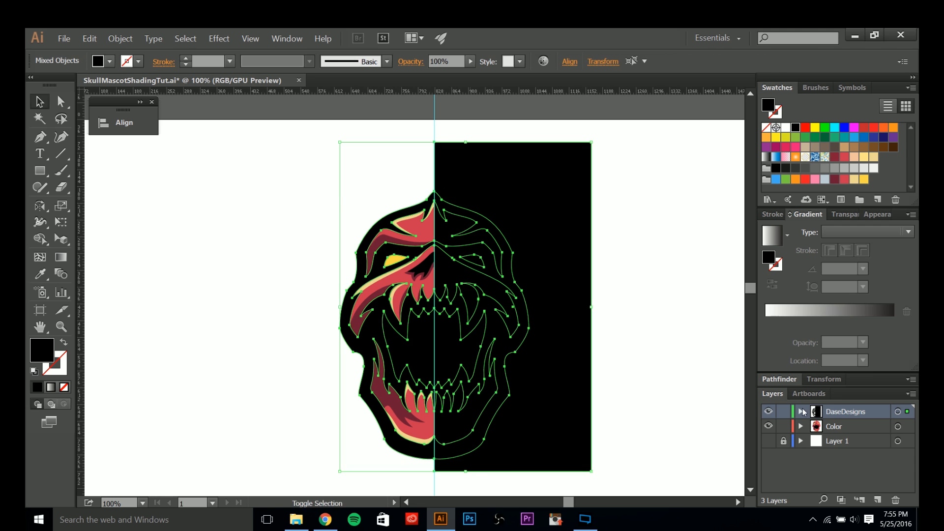
{"action": "left_click", "coordinate": [785, 381]}
{"action": "left_click", "coordinate": [794, 447]}
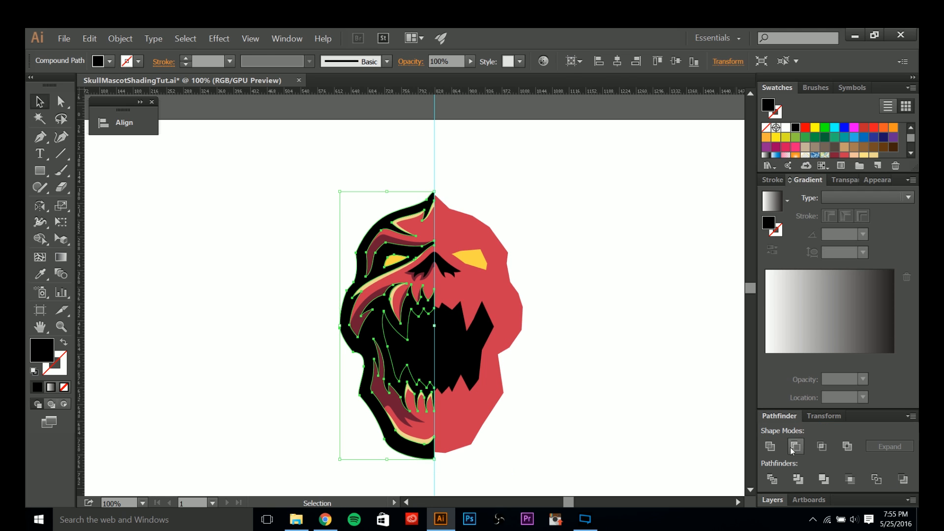
{"action": "left_click", "coordinate": [555, 403]}
- Examine the halved line art, the black nose and mouth shapes and the base colours on the exposed side
{"action": "left_click_drag", "start_coordinate": [532, 416], "coordinate": [550, 379]}
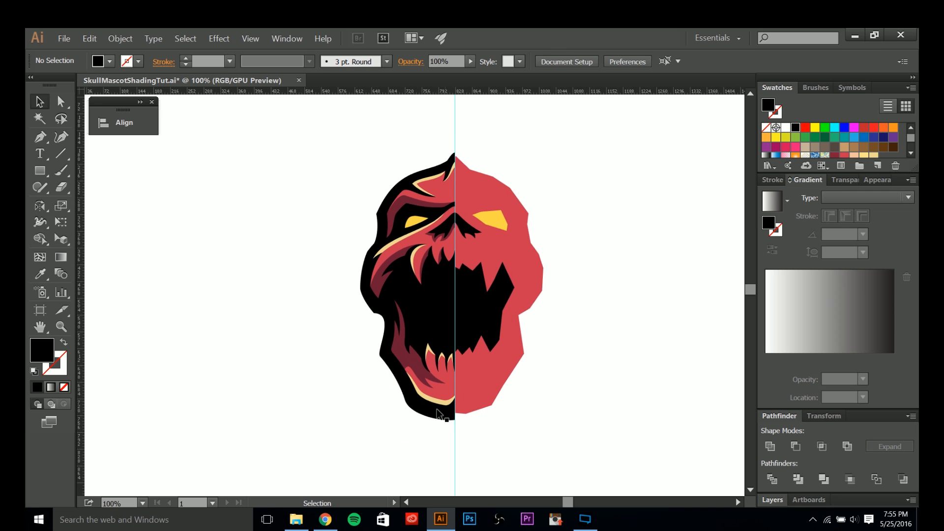
{"action": "scroll", "coordinate": [350, 379], "scroll_direction": "up", "scroll_amount": 1}
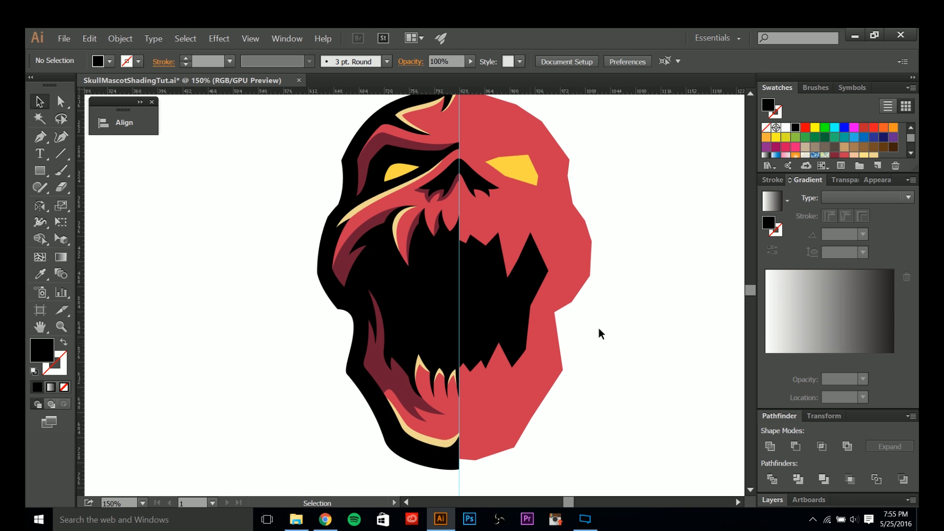
{"action": "left_click", "coordinate": [500, 312]}
{"action": "key", "text": "ctrl+shift+a"}
{"action": "left_click", "coordinate": [489, 188]}
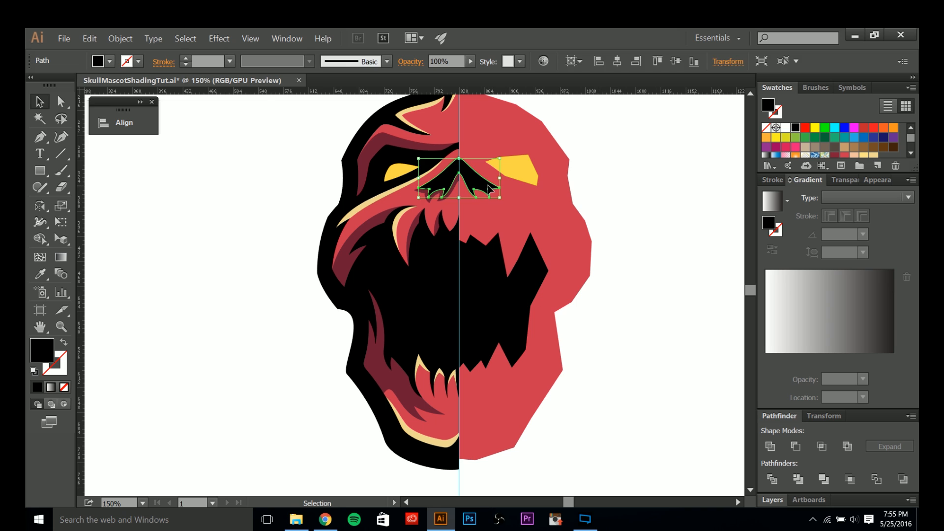
{"action": "key", "text": "ctrl+shift+a"}
{"action": "scroll", "coordinate": [609, 267], "scroll_direction": "down", "scroll_amount": 1}
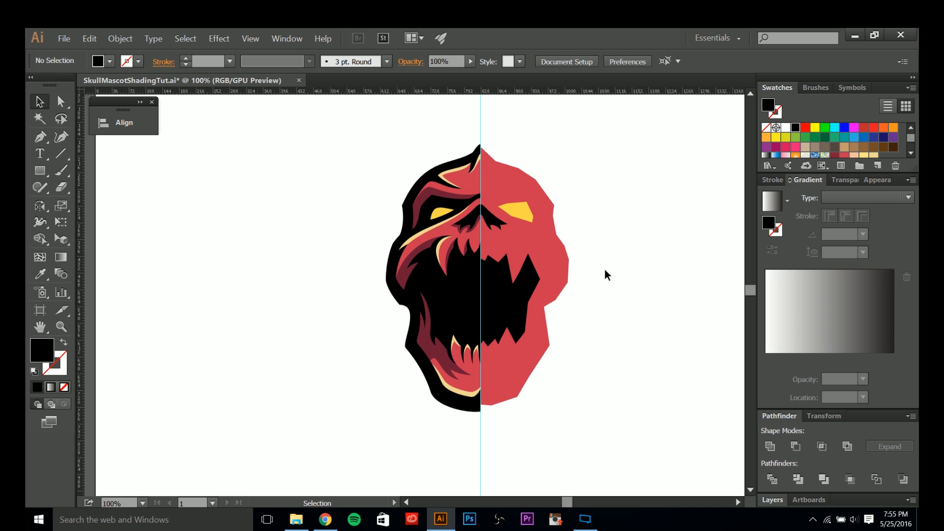
{"action": "left_click_drag", "start_coordinate": [636, 230], "coordinate": [618, 255]}
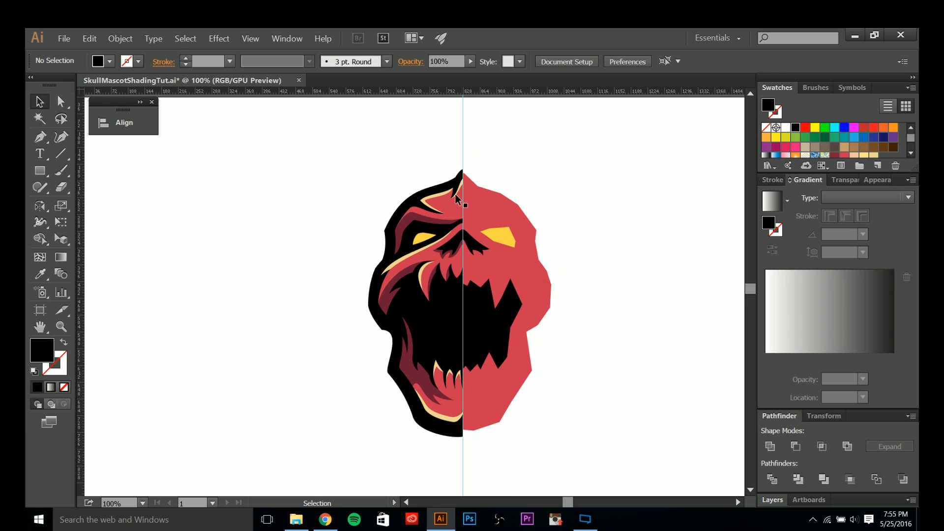
- Try to mirror a copy of the cream forehead highlight across the centre guide using Reflect on the vertical axis
{"action": "scroll", "coordinate": [455, 197], "scroll_direction": "up", "scroll_amount": 3}
{"action": "scroll", "coordinate": [441, 183], "scroll_direction": "up", "scroll_amount": 2}
{"action": "left_click", "coordinate": [441, 186]}
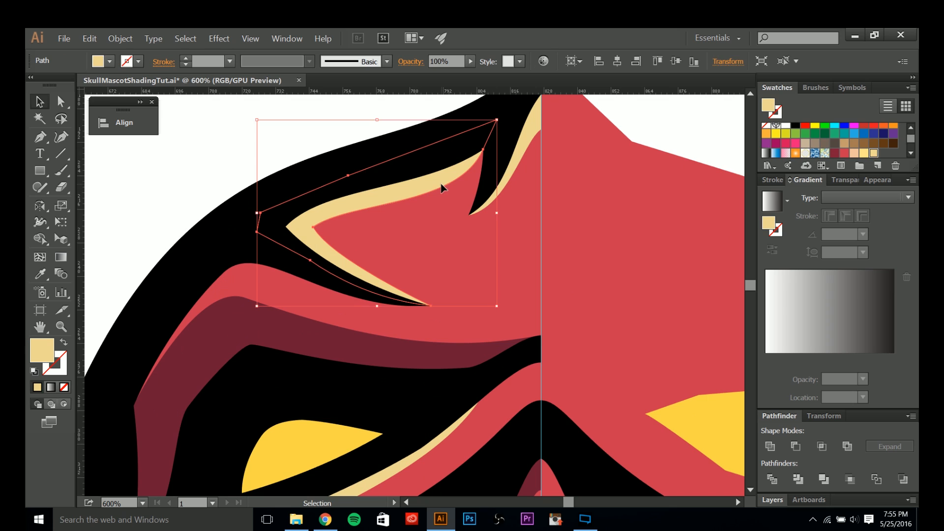
{"action": "scroll", "coordinate": [418, 268], "scroll_direction": "up", "scroll_amount": 3}
{"action": "key", "text": "o"}
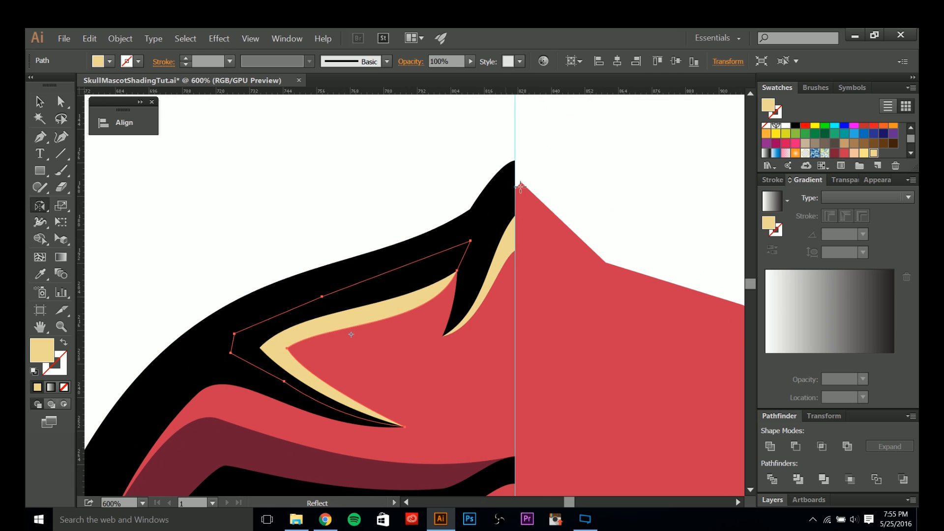
{"action": "left_click", "coordinate": [515, 126], "text": "alt"}
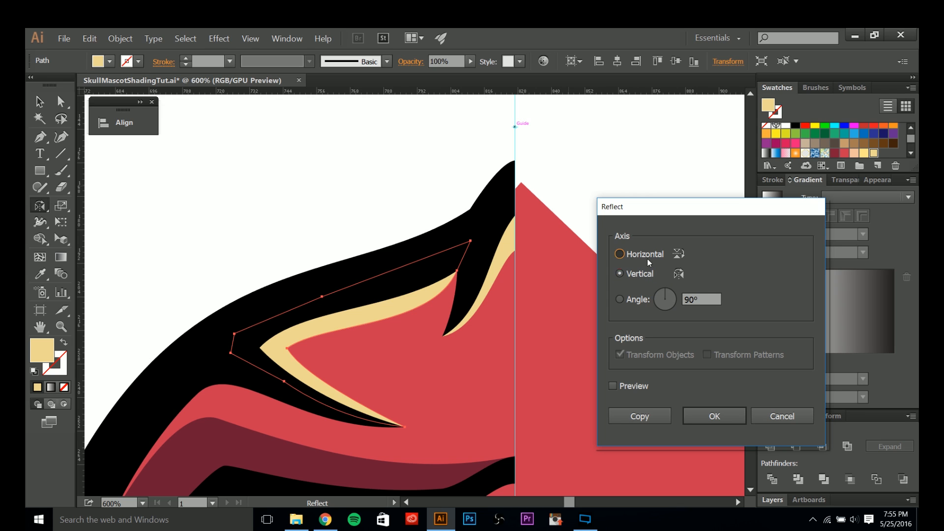
{"action": "left_click", "coordinate": [650, 415]}
{"action": "key", "text": "v"}
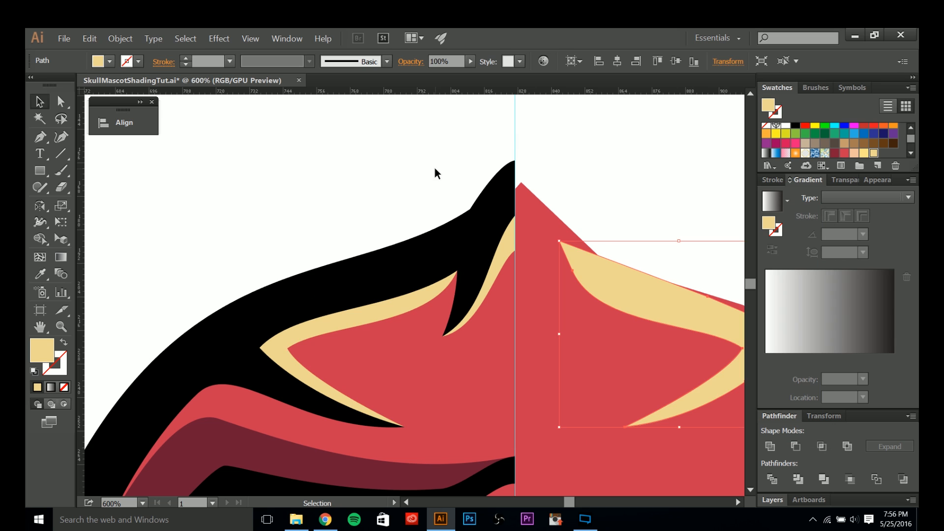
{"action": "key", "text": "ctrl+z"}
- Select all the shading and highlight shapes on the skull's left half together with the halved black line art
{"action": "scroll", "coordinate": [577, 218], "scroll_direction": "down", "scroll_amount": 4}
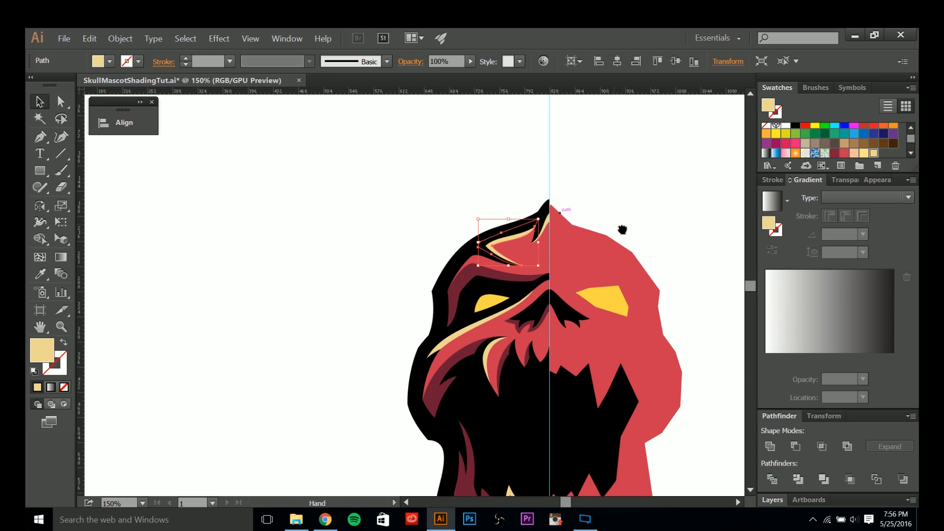
{"action": "scroll", "coordinate": [622, 230], "scroll_direction": "down", "scroll_amount": 1}
{"action": "left_click_drag", "start_coordinate": [494, 145], "coordinate": [566, 441]}
{"action": "left_click", "coordinate": [494, 147]}
{"action": "left_click_drag", "start_coordinate": [489, 142], "coordinate": [587, 426]}
{"action": "scroll", "coordinate": [551, 236], "scroll_direction": "up", "scroll_amount": 2}
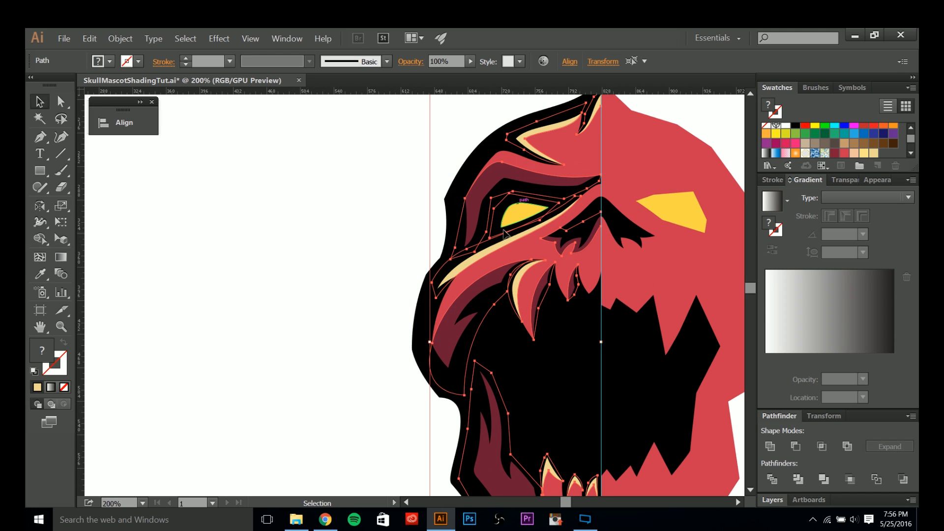
{"action": "left_click", "coordinate": [428, 238], "text": "shift"}
{"action": "scroll", "coordinate": [432, 237], "scroll_direction": "down", "scroll_amount": 1}
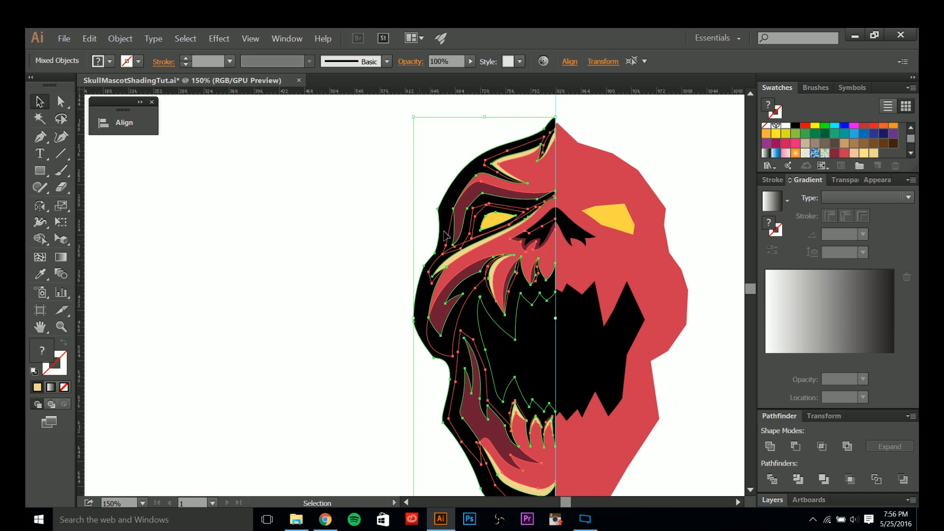
{"action": "scroll", "coordinate": [419, 263], "scroll_direction": "down", "scroll_amount": 1}
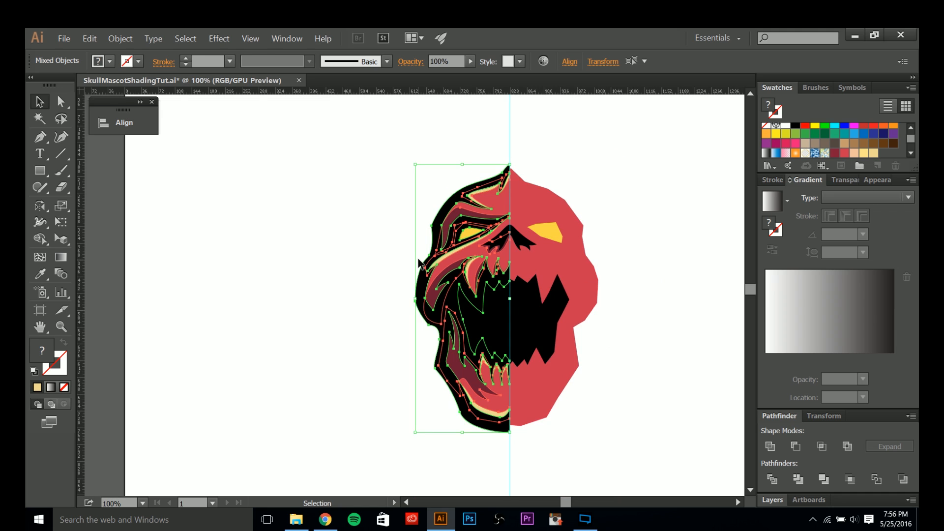
{"action": "left_click", "coordinate": [845, 181]}
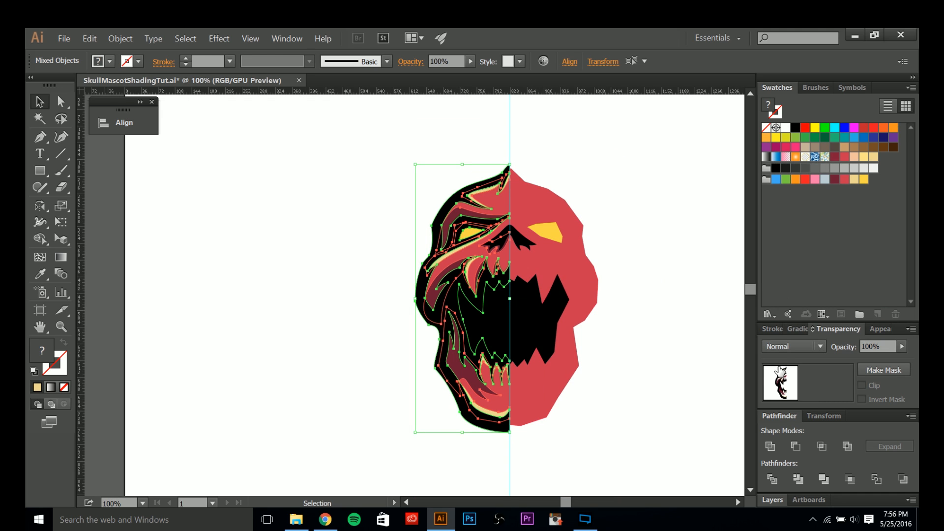
- Reflect a copy of the selected half across the vertical axis through the line art's bottom centre anchor, and deselect it
{"action": "key", "text": "o"}
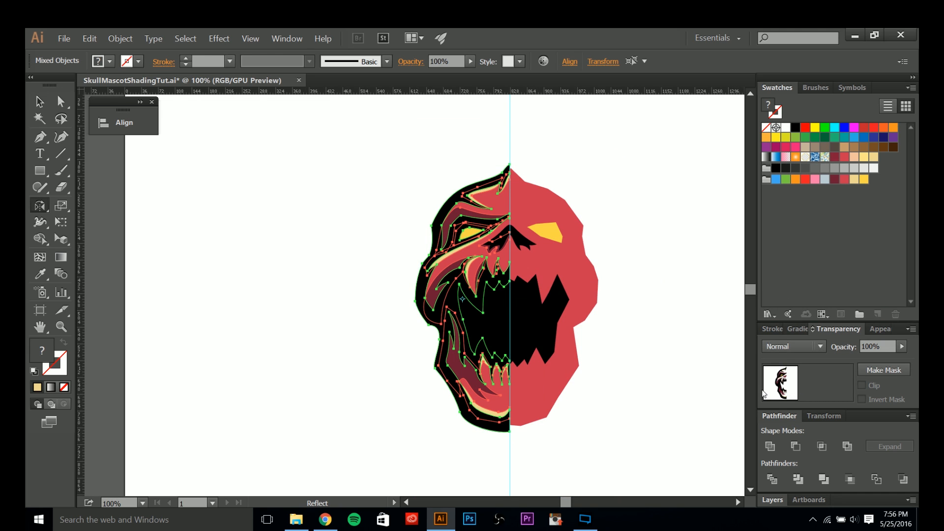
{"action": "key", "text": "a"}
{"action": "scroll", "coordinate": [475, 232], "scroll_direction": "up", "scroll_amount": 3}
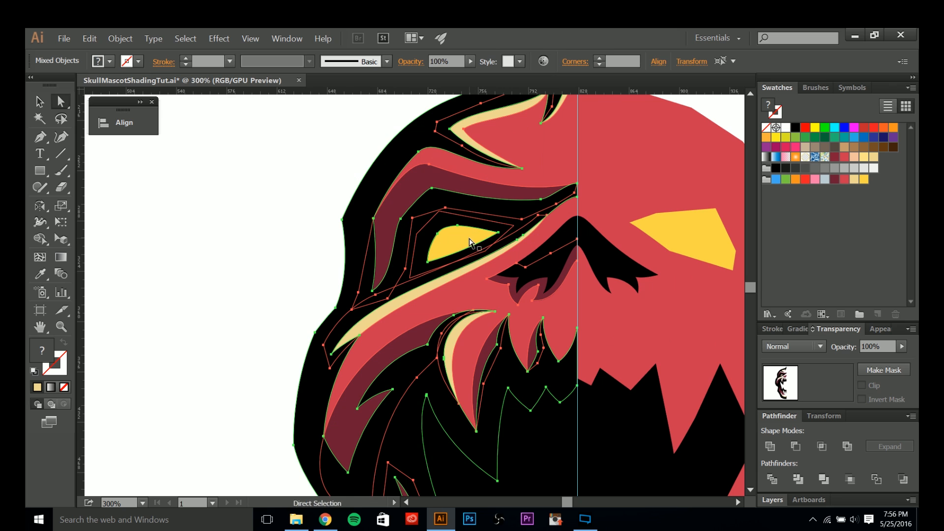
{"action": "scroll", "coordinate": [334, 271], "scroll_direction": "down", "scroll_amount": 2}
{"action": "scroll", "coordinate": [518, 407], "scroll_direction": "down", "scroll_amount": 3}
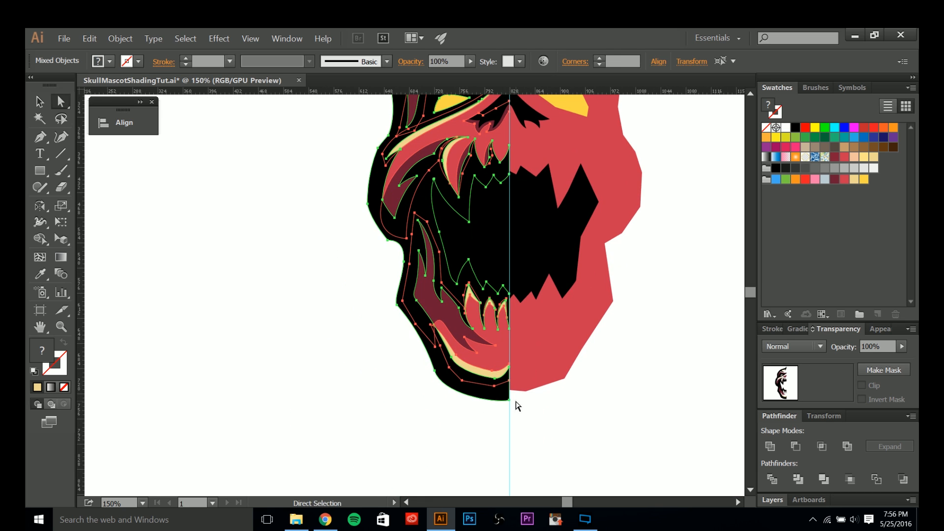
{"action": "key", "text": "o"}
{"action": "scroll", "coordinate": [517, 411], "scroll_direction": "up", "scroll_amount": 2}
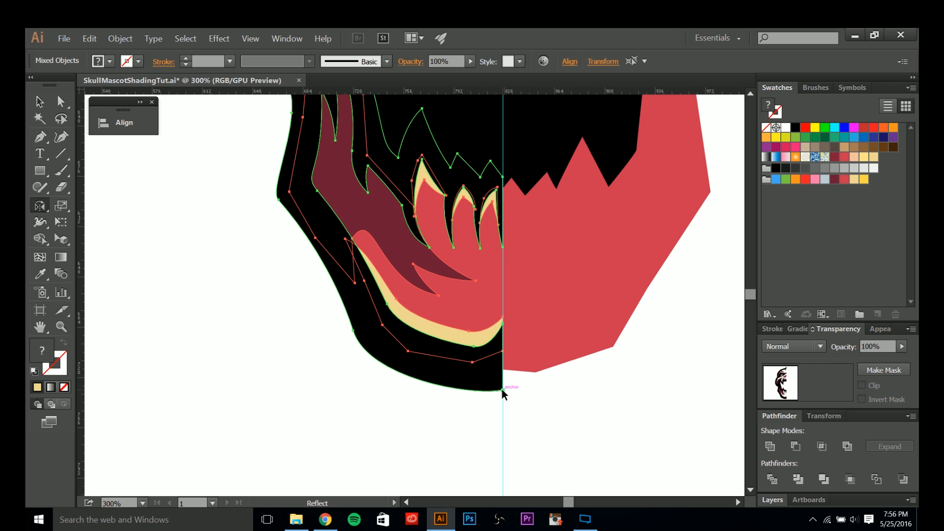
{"action": "left_click", "coordinate": [502, 389], "text": "alt"}
{"action": "left_click", "coordinate": [635, 416]}
{"action": "key", "text": "v"}
{"action": "left_click", "coordinate": [497, 424]}
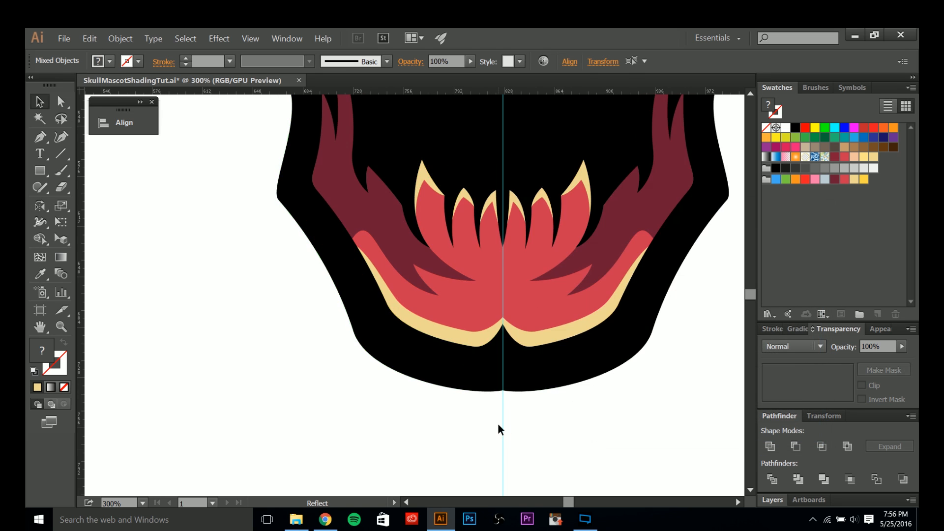
- Unite the two mirrored halves of the black line art into one compound shape and show the guides again
{"action": "scroll", "coordinate": [521, 435], "scroll_direction": "down", "scroll_amount": 2}
{"action": "left_click_drag", "start_coordinate": [558, 434], "coordinate": [510, 453]}
{"action": "scroll", "coordinate": [511, 453], "scroll_direction": "down", "scroll_amount": 1}
{"action": "left_click_drag", "start_coordinate": [570, 433], "coordinate": [557, 439]}
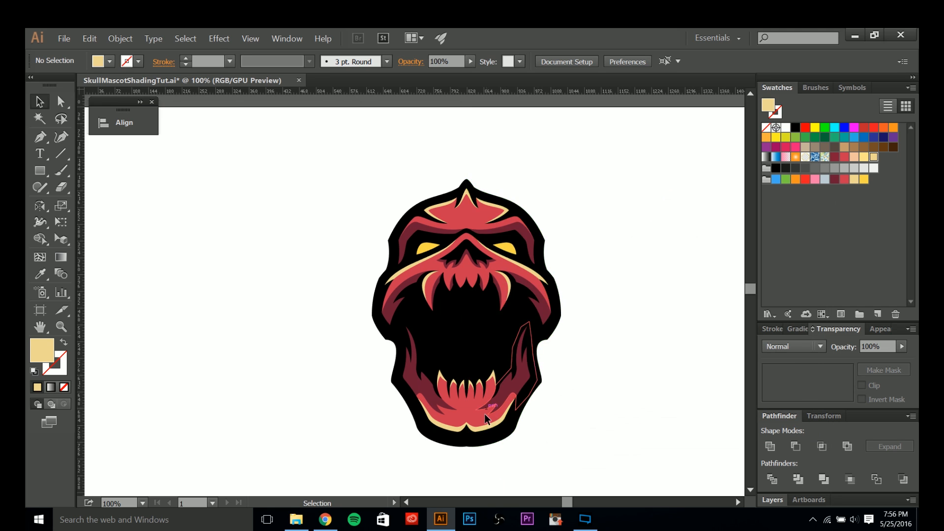
{"action": "scroll", "coordinate": [485, 414], "scroll_direction": "up", "scroll_amount": 2}
{"action": "left_click", "coordinate": [484, 462]}
{"action": "left_click", "coordinate": [771, 446]}
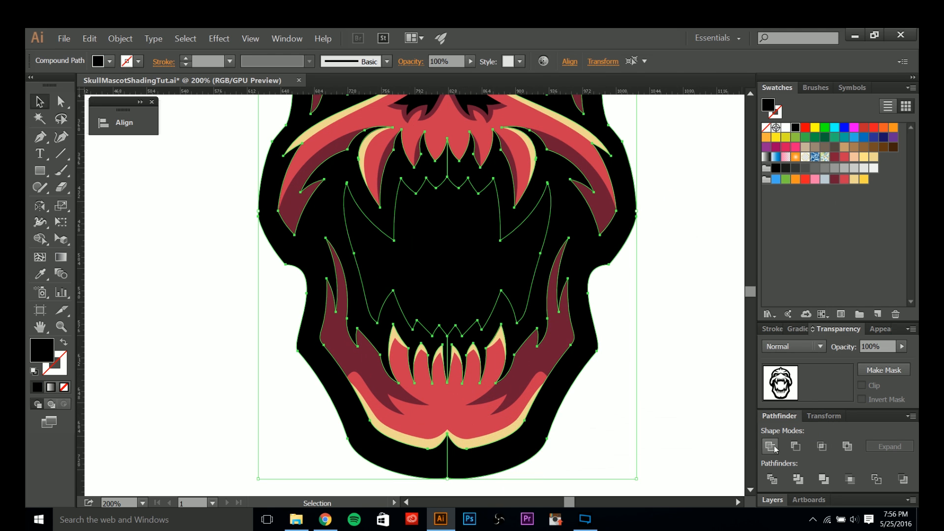
{"action": "key", "text": "ctrl+;"}
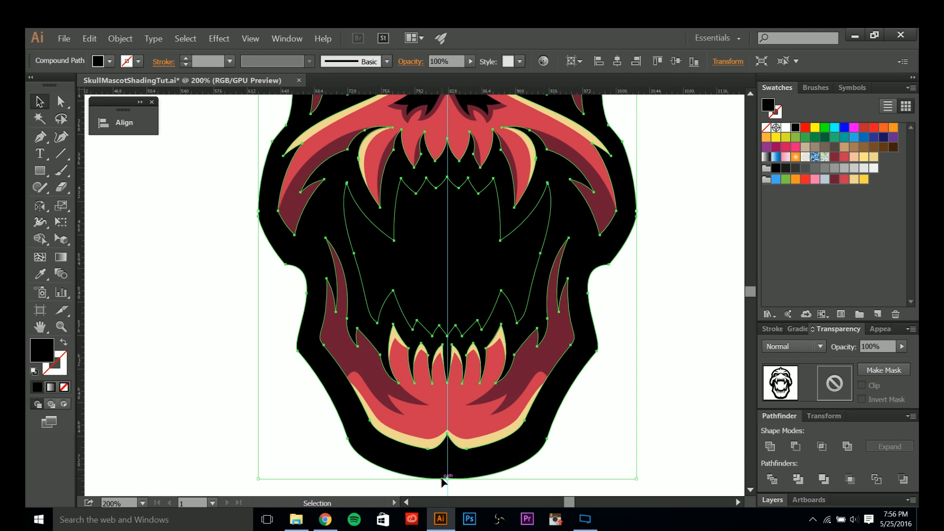
- Deselect the united line art, hide the guides and view the whole mirrored skull on the artboard
{"action": "scroll", "coordinate": [442, 479], "scroll_direction": "down", "scroll_amount": 1}
{"action": "left_click_drag", "start_coordinate": [471, 473], "coordinate": [453, 485]}
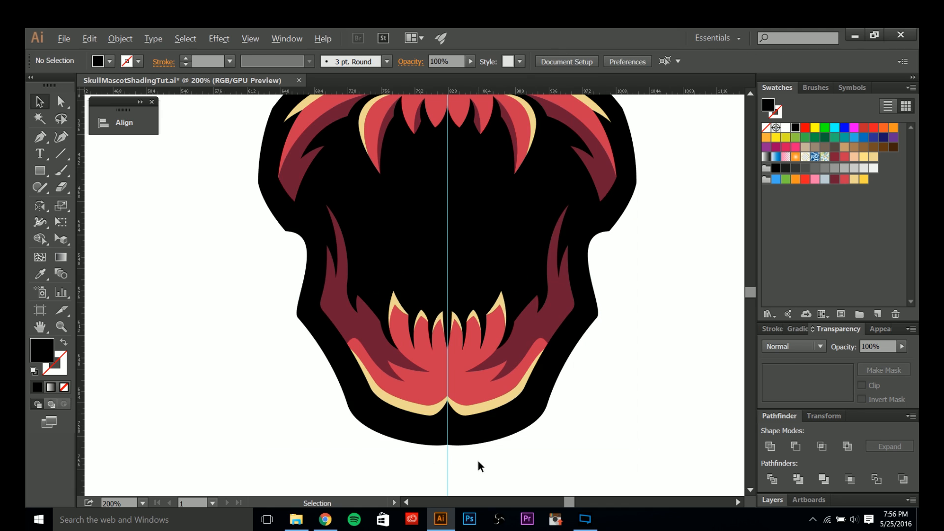
{"action": "scroll", "coordinate": [478, 462], "scroll_direction": "down", "scroll_amount": 2}
{"action": "key", "text": "space"}
{"action": "left_click_drag", "start_coordinate": [552, 444], "coordinate": [481, 332]}
{"action": "key", "text": "space"}
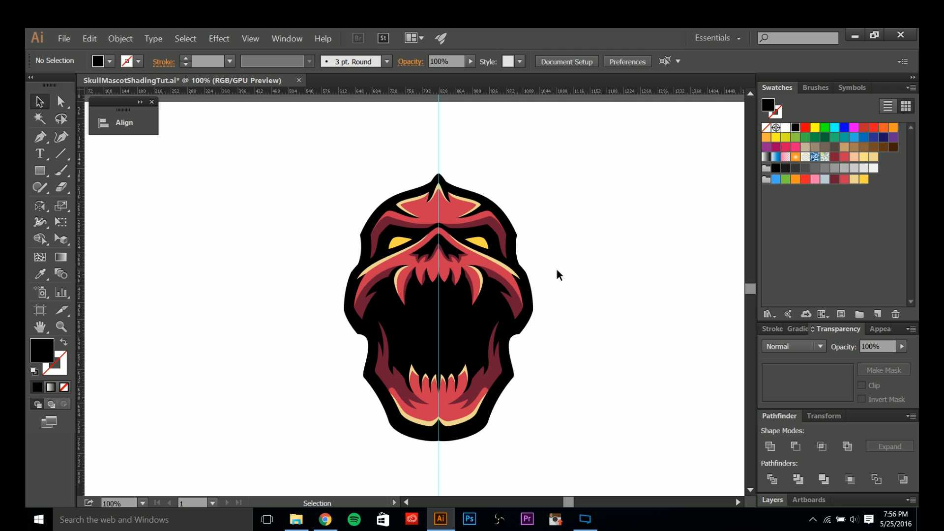
{"action": "key", "text": "space"}
{"action": "left_click_drag", "start_coordinate": [571, 215], "coordinate": [570, 232]}
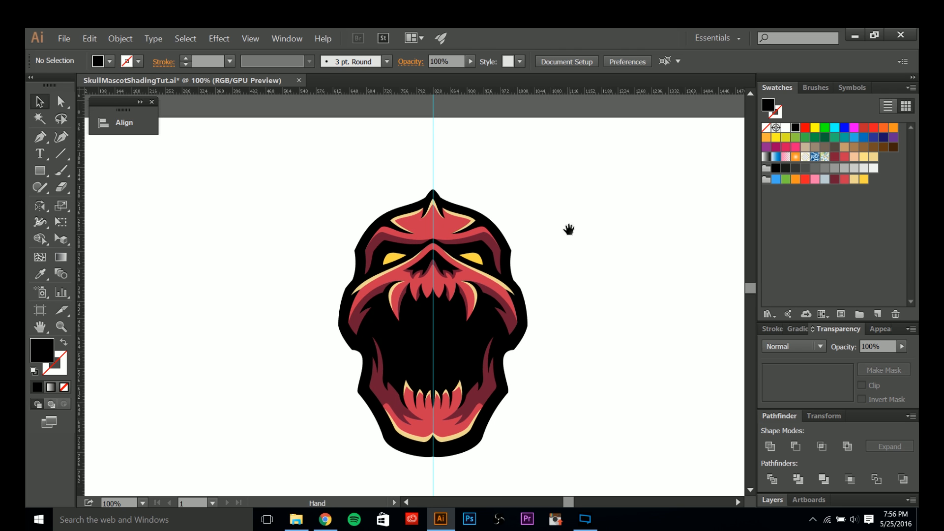
{"action": "scroll", "coordinate": [539, 347], "scroll_direction": "down", "scroll_amount": 6}
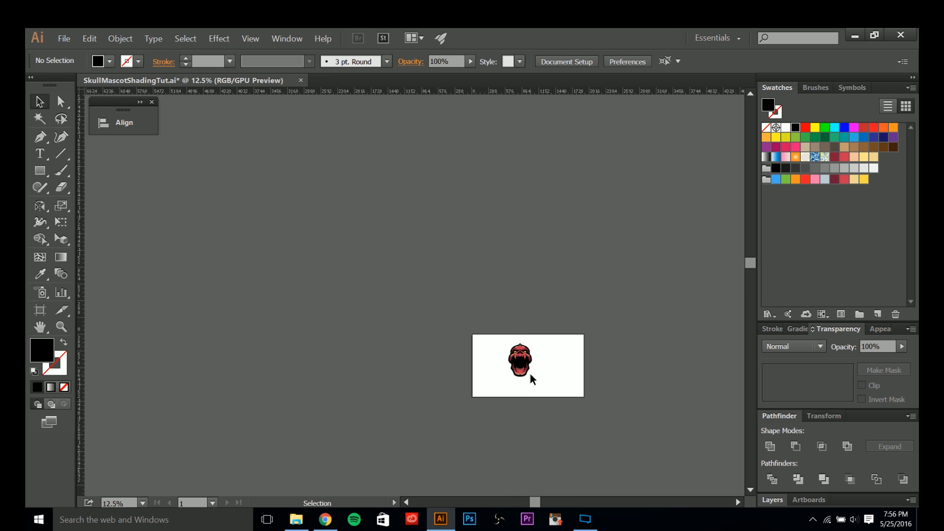
- Examine how the finished skull's shading and highlights read at thumbnail size and close up
{"action": "scroll", "coordinate": [530, 374], "scroll_direction": "up", "scroll_amount": 2}
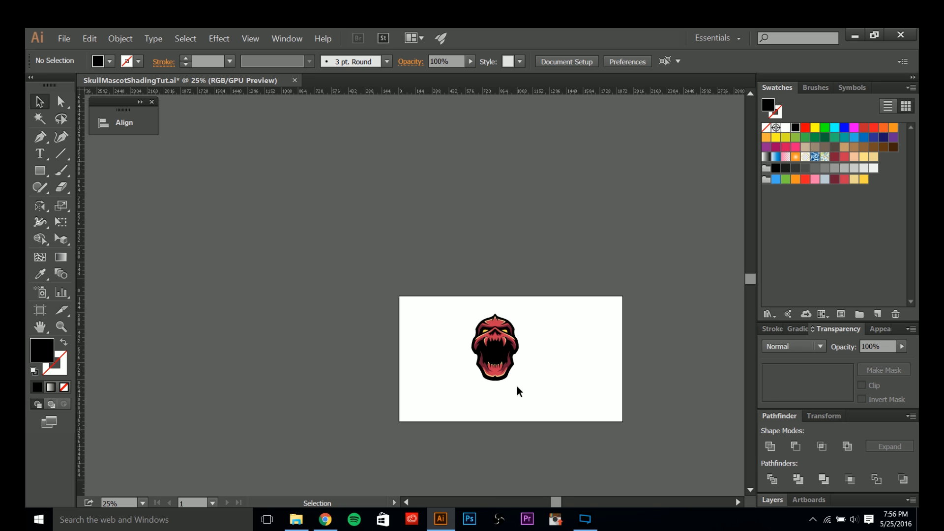
{"action": "scroll", "coordinate": [517, 387], "scroll_direction": "up", "scroll_amount": 1}
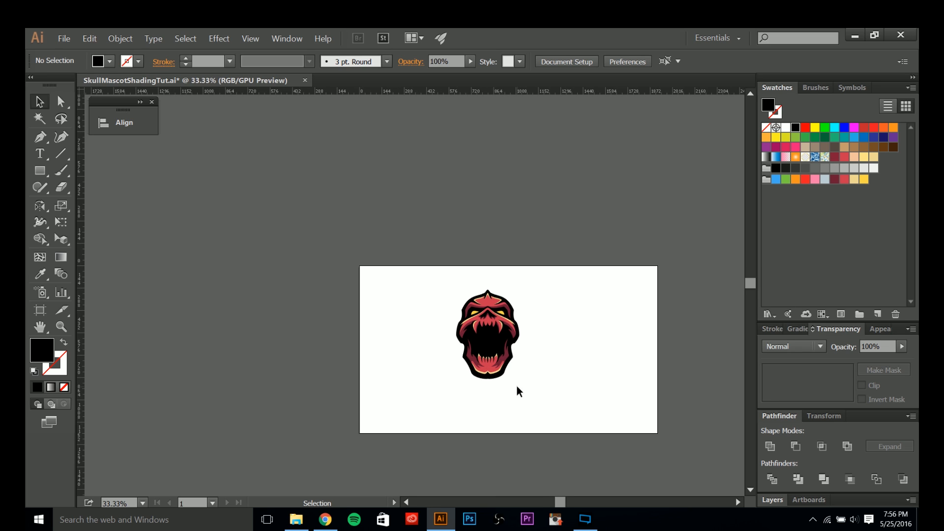
{"action": "scroll", "coordinate": [516, 387], "scroll_direction": "down", "scroll_amount": 1}
{"action": "key", "text": "space"}
{"action": "left_click_drag", "start_coordinate": [529, 379], "coordinate": [518, 383]}
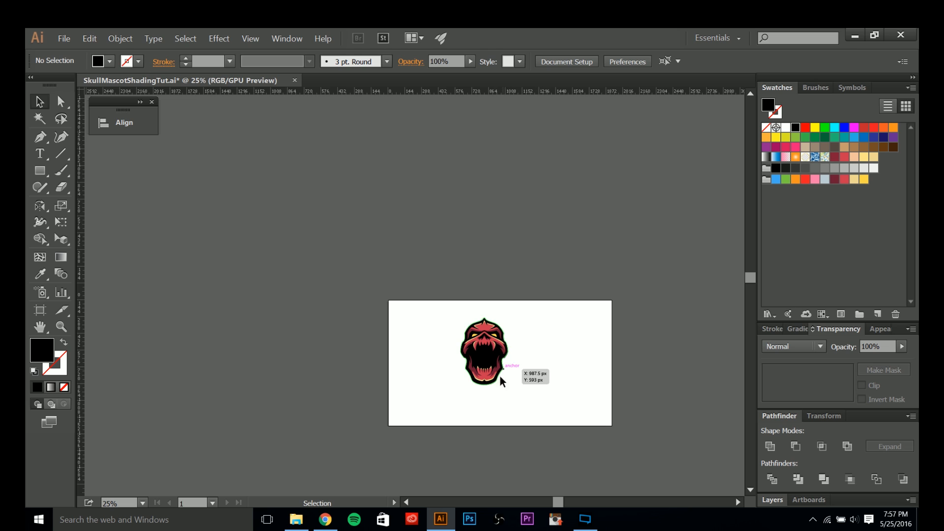
{"action": "scroll", "coordinate": [490, 388], "scroll_direction": "up", "scroll_amount": 1}
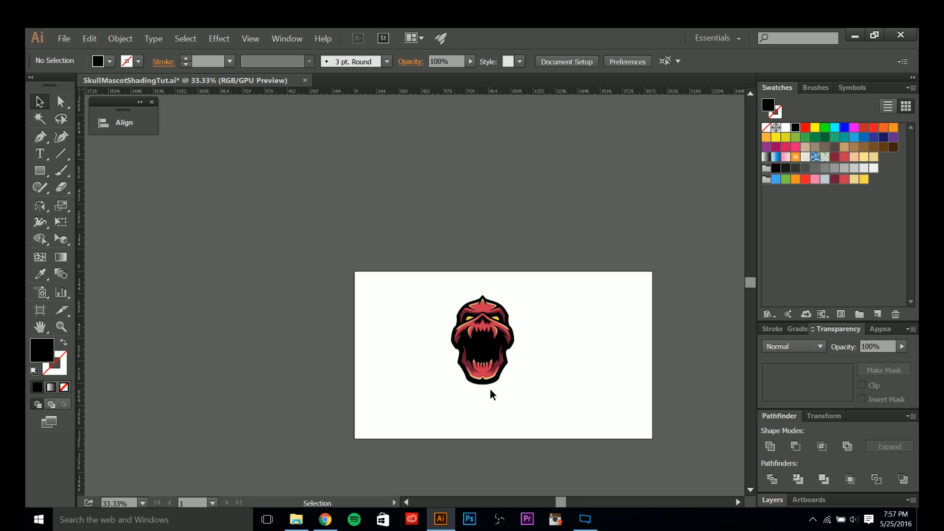
{"action": "scroll", "coordinate": [465, 418], "scroll_direction": "down", "scroll_amount": 1}
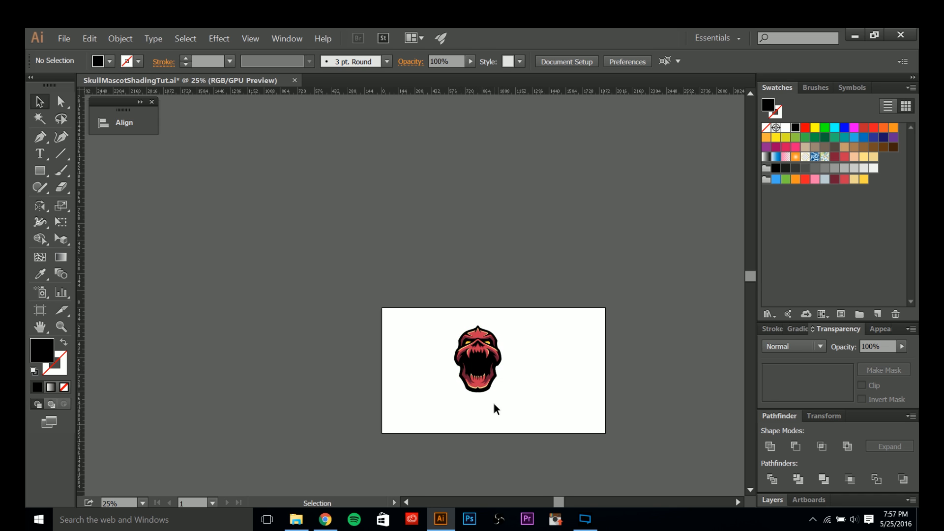
{"action": "scroll", "coordinate": [492, 400], "scroll_direction": "down", "scroll_amount": 1}
{"action": "scroll", "coordinate": [492, 400], "scroll_direction": "up", "scroll_amount": 1}
{"action": "scroll", "coordinate": [506, 362], "scroll_direction": "up", "scroll_amount": 3}
{"action": "scroll", "coordinate": [507, 373], "scroll_direction": "up", "scroll_amount": 2}
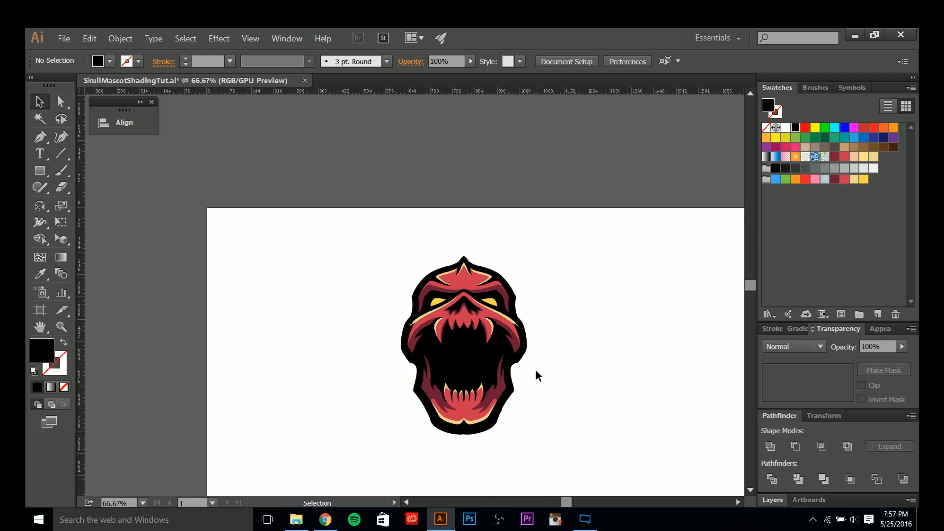
{"action": "scroll", "coordinate": [344, 221], "scroll_direction": "up", "scroll_amount": 3}
{"action": "left_click_drag", "start_coordinate": [359, 265], "coordinate": [347, 131]}
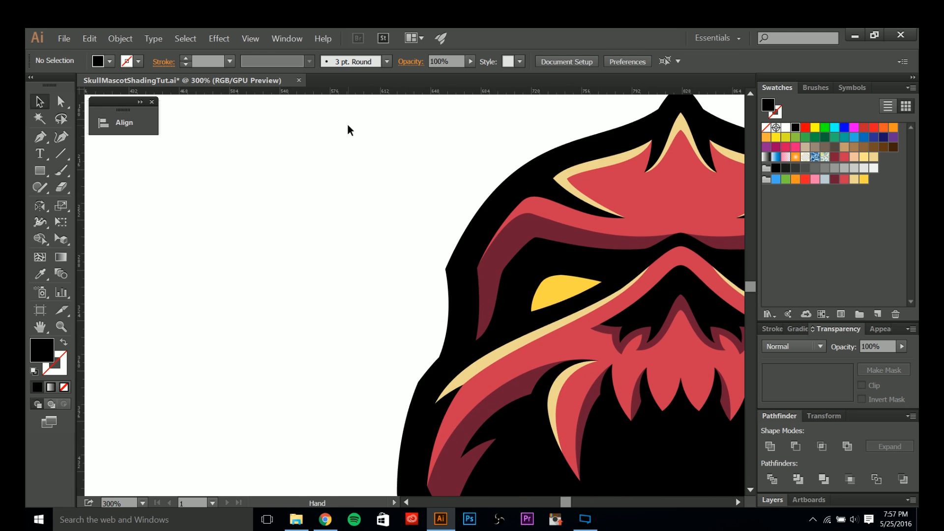
{"action": "scroll", "coordinate": [365, 261], "scroll_direction": "down", "scroll_amount": 3}
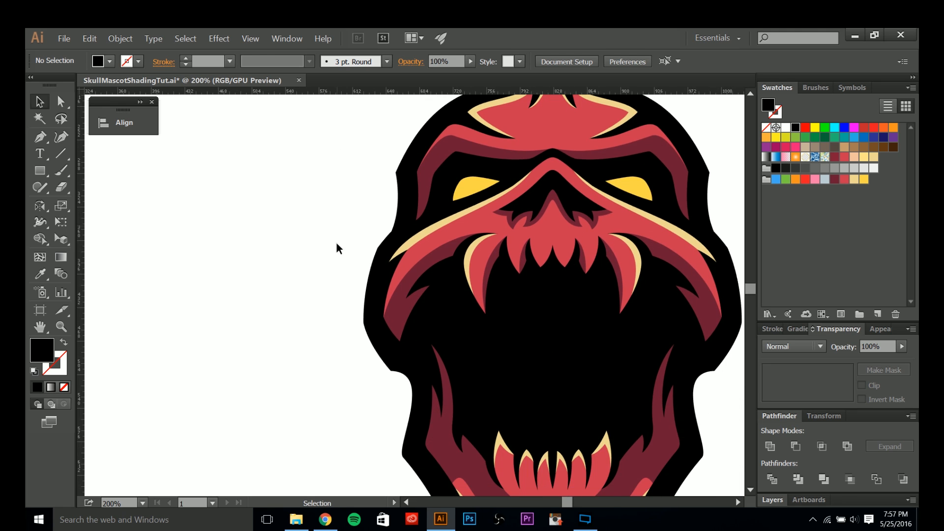
{"action": "scroll", "coordinate": [338, 253], "scroll_direction": "down", "scroll_amount": 5}
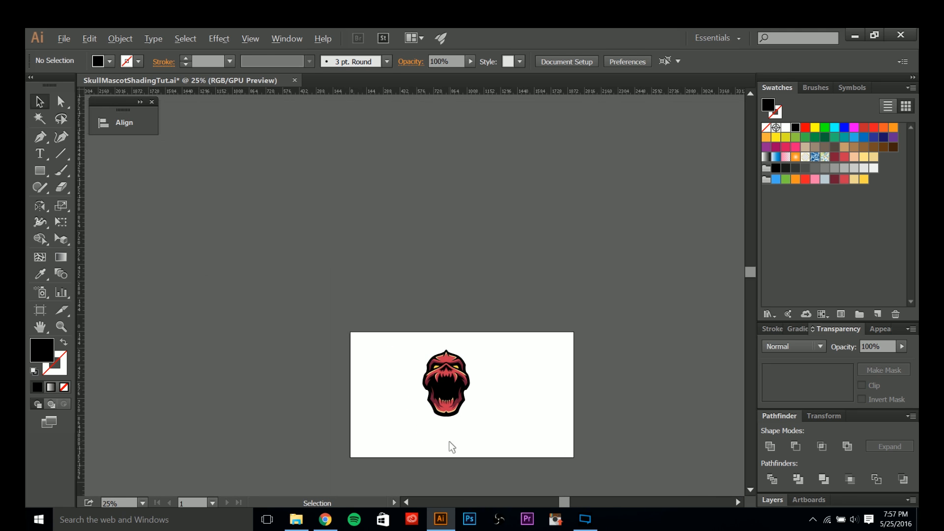
{"action": "scroll", "coordinate": [447, 427], "scroll_direction": "up", "scroll_amount": 5}
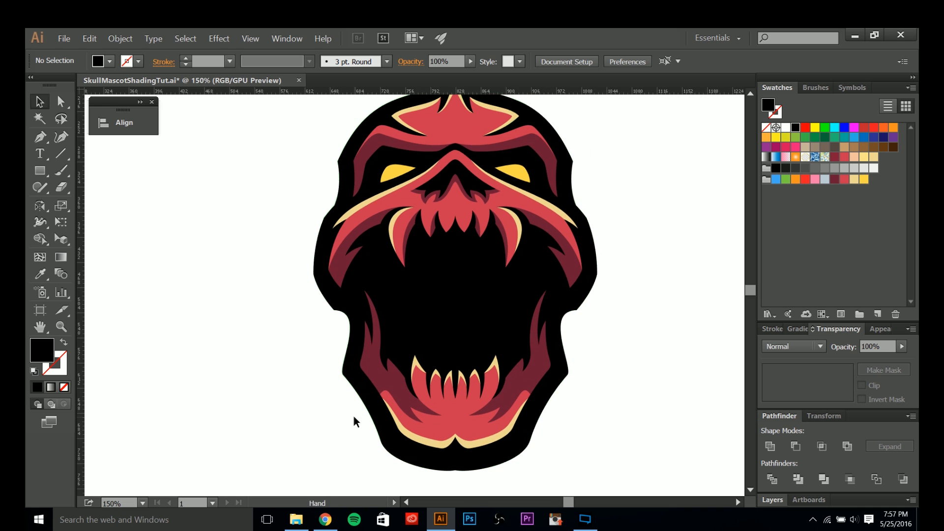
{"action": "left_click_drag", "start_coordinate": [338, 412], "coordinate": [344, 430]}
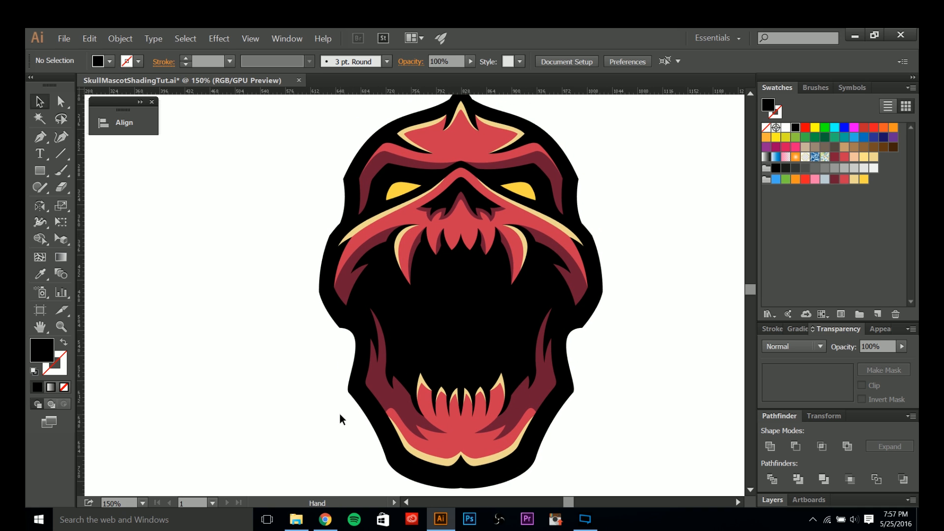
{"action": "left_click_drag", "start_coordinate": [660, 315], "coordinate": [642, 322]}
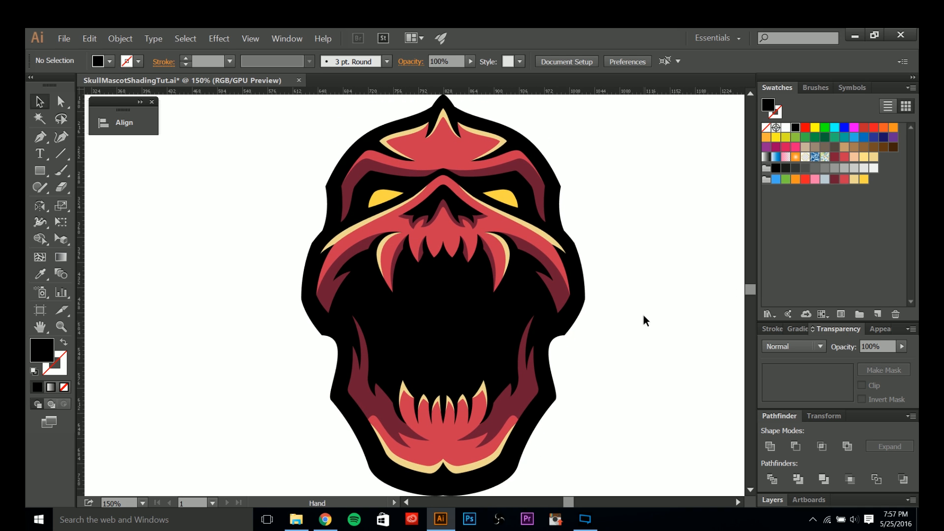
- Select the cream highlights on the skull's forehead, both cheekbones, both large upper fangs and the chin
{"action": "left_click", "coordinate": [397, 152]}
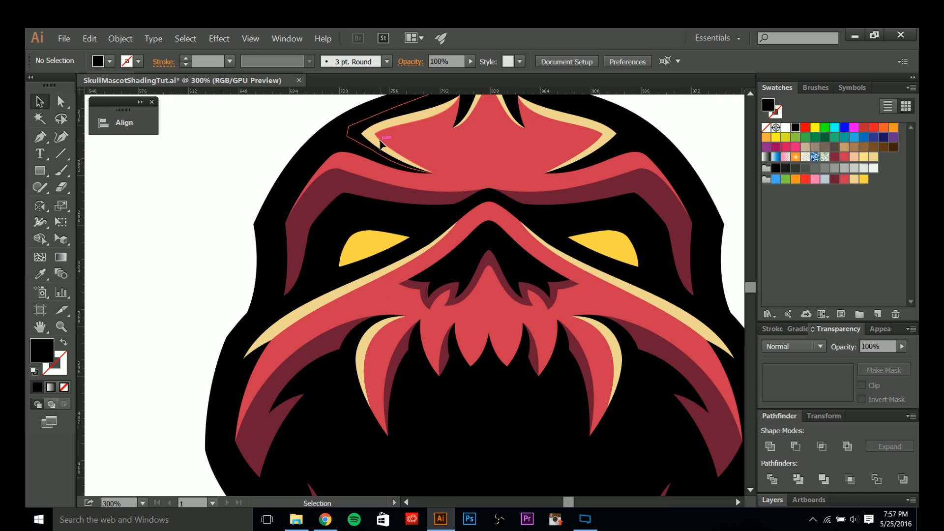
{"action": "left_click", "coordinate": [530, 121], "text": "shift"}
{"action": "left_click", "coordinate": [582, 264], "text": "shift"}
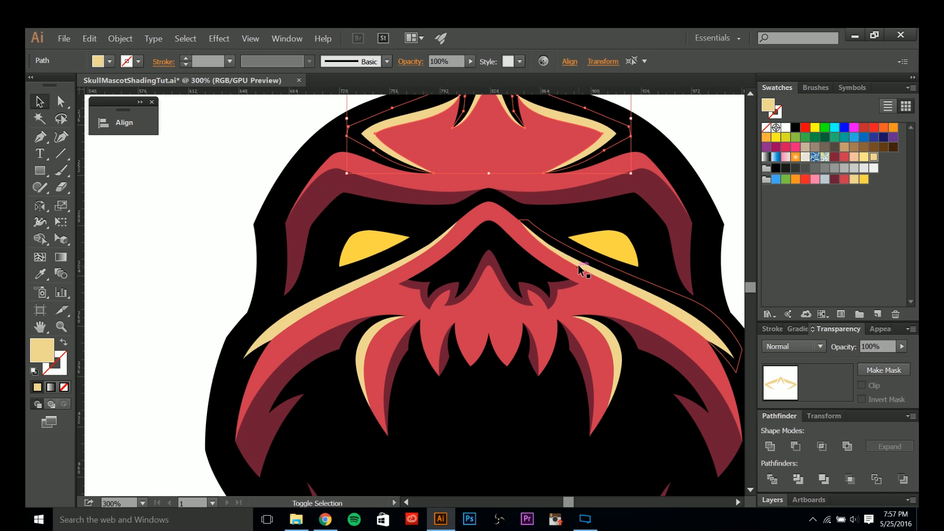
{"action": "left_click", "coordinate": [407, 271], "text": "shift"}
{"action": "left_click", "coordinate": [376, 331], "text": "shift"}
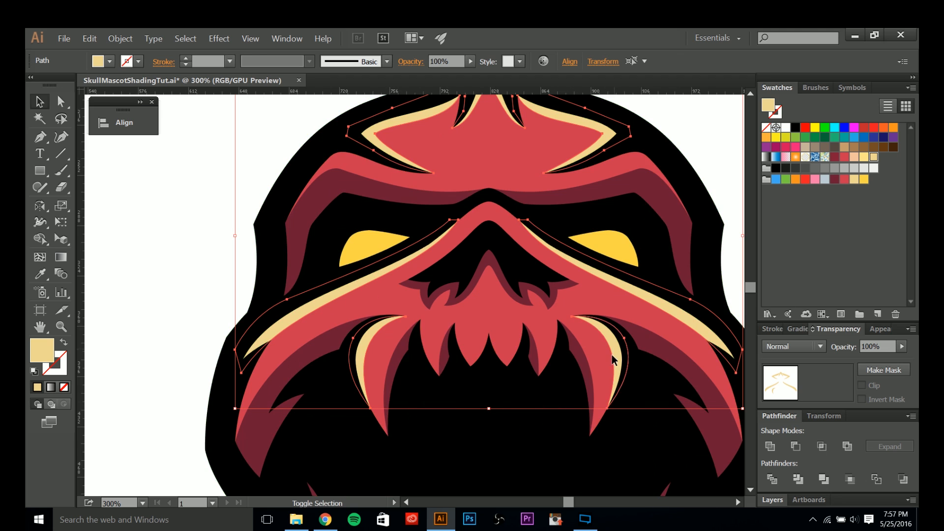
{"action": "scroll", "coordinate": [583, 181], "scroll_direction": "down", "scroll_amount": 5}
{"action": "left_click", "coordinate": [381, 474], "text": "shift"}
{"action": "key", "text": "ctrl+minus"}
{"action": "key", "text": "ctrl+minus"}
{"action": "key", "text": "ctrl+minus"}
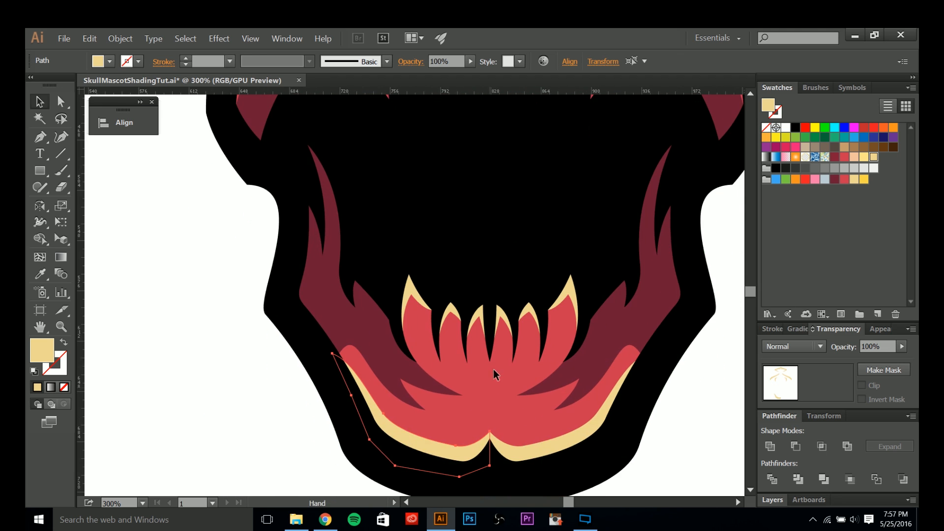
{"action": "key", "text": "ctrl+plus"}
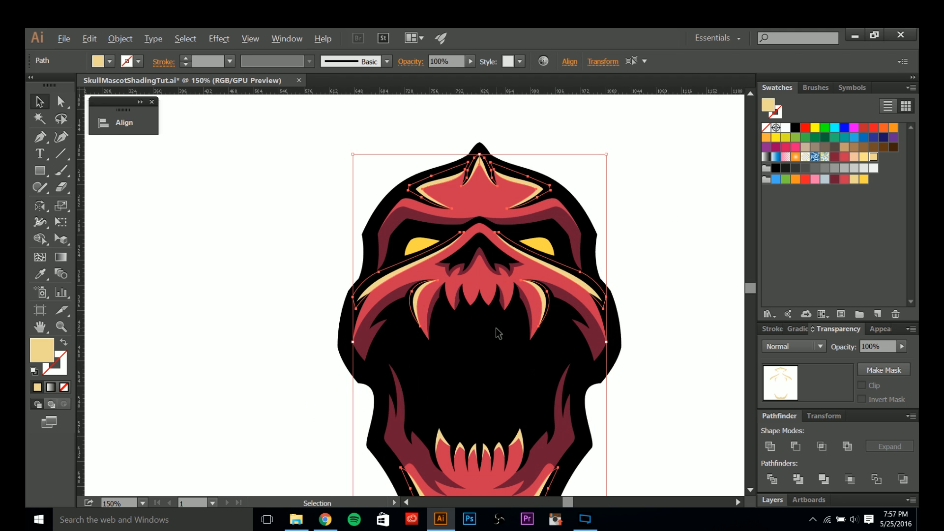
- Try white highlights by sampling the artboard's white with the Eyedropper, then deselect them and compare at different sizes
{"action": "key", "text": "i"}
{"action": "left_click", "coordinate": [374, 153]}
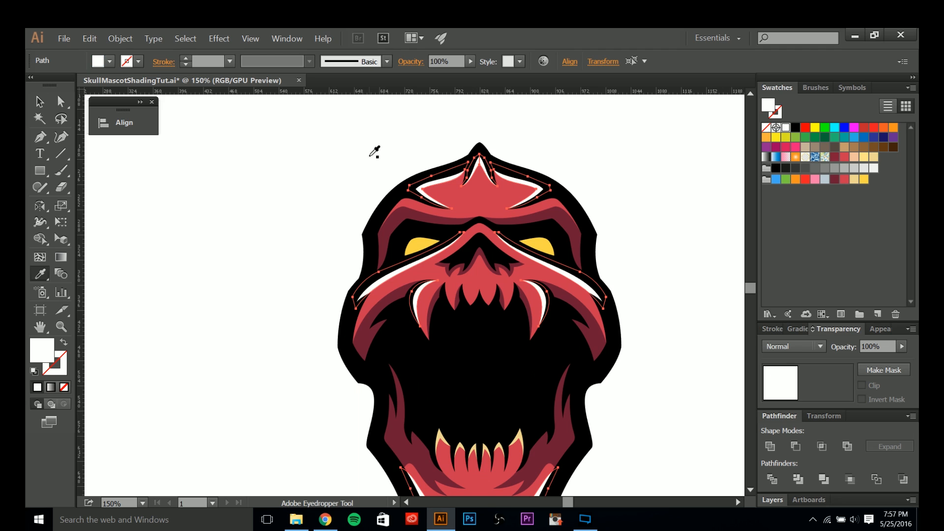
{"action": "key", "text": "v"}
{"action": "left_click", "coordinate": [424, 152]}
{"action": "key", "text": "ctrl+minus"}
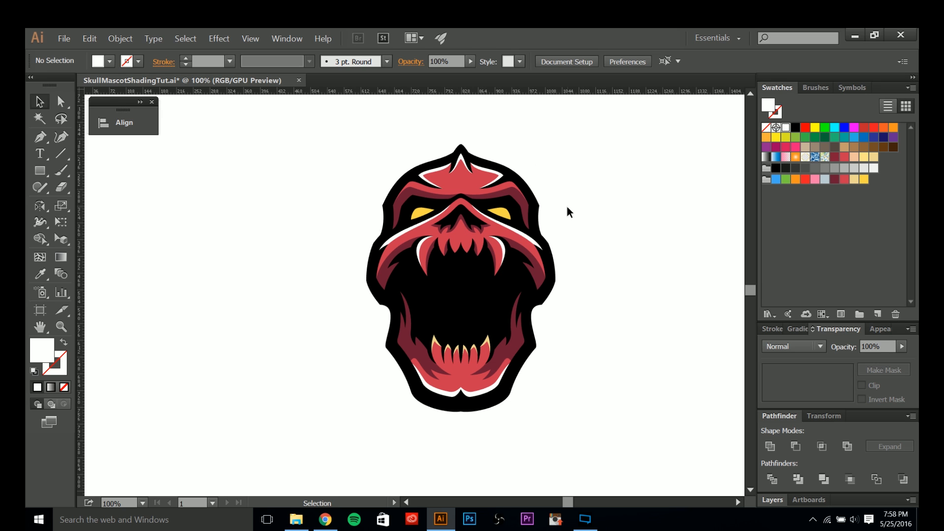
{"action": "key", "text": "ctrl+plus"}
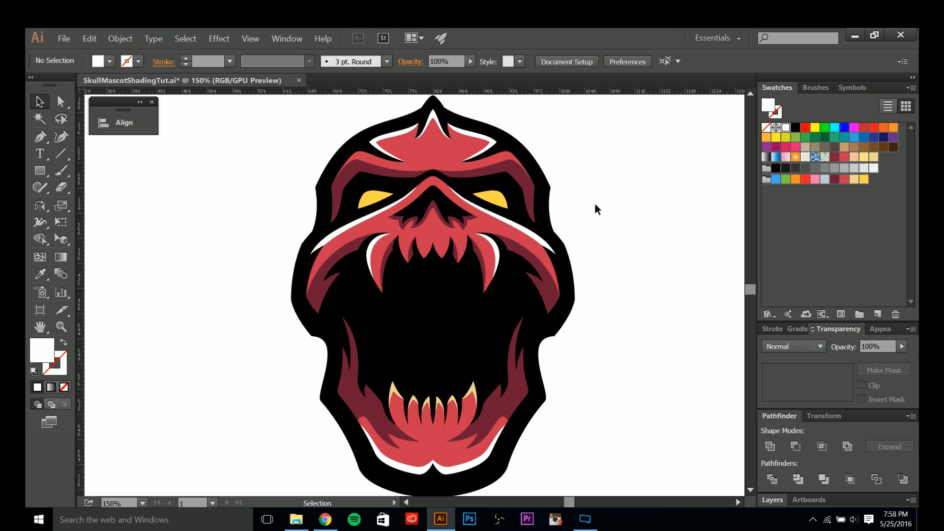
{"action": "key", "text": "ctrl+0"}
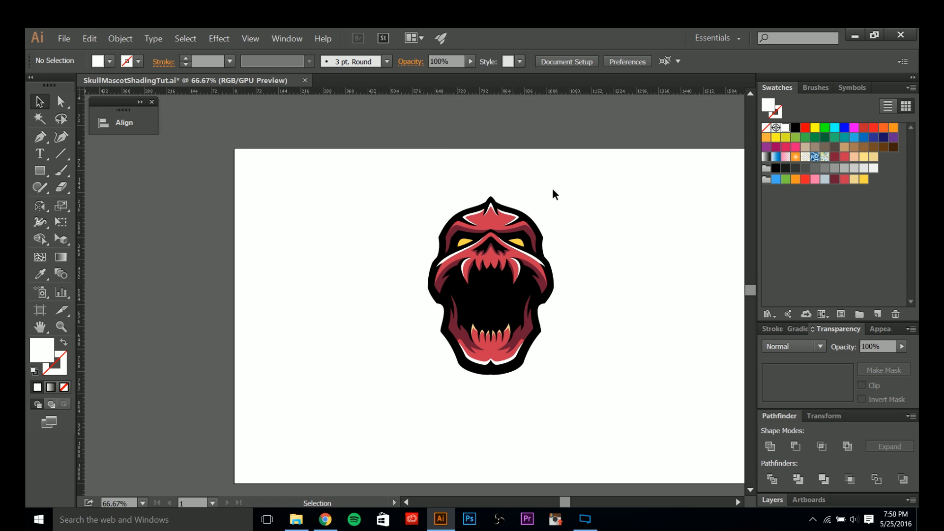
{"action": "scroll", "coordinate": [553, 188], "scroll_direction": "up", "scroll_amount": 1}
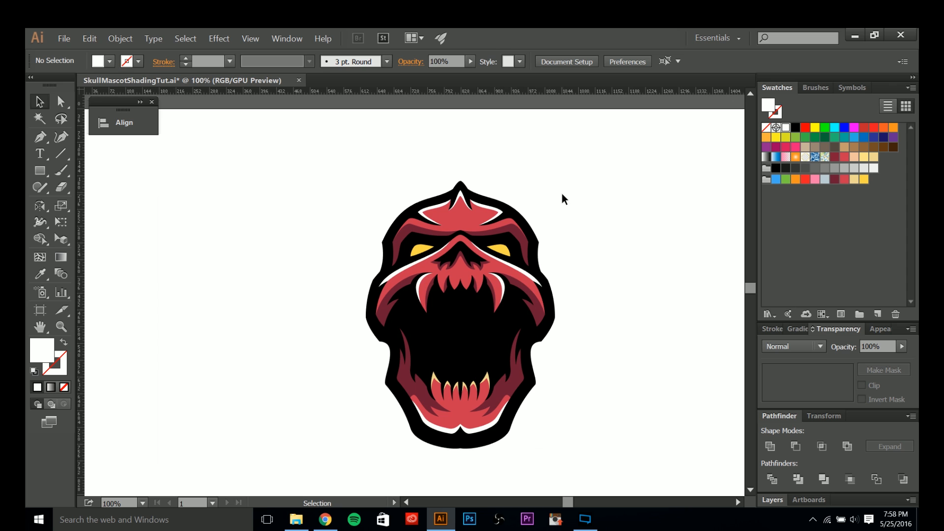
{"action": "scroll", "coordinate": [626, 276], "scroll_direction": "up", "scroll_amount": 1}
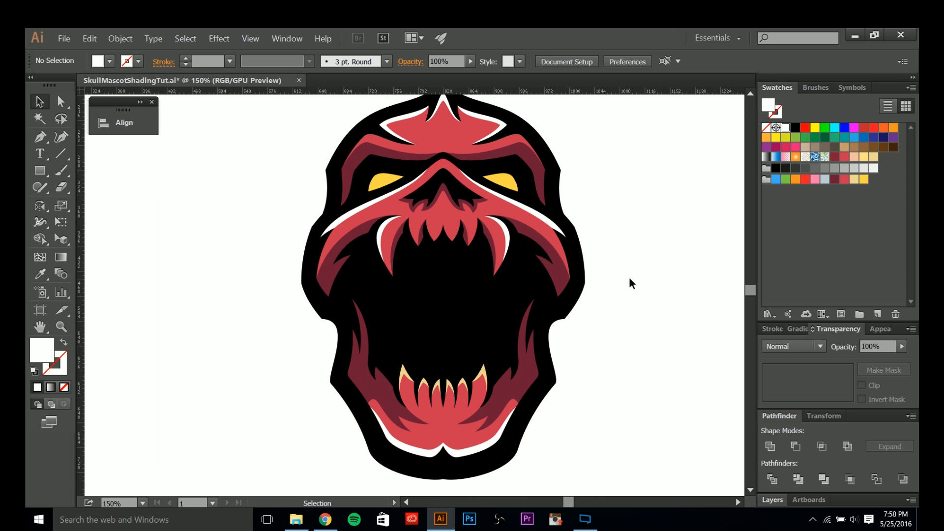
- Undo the white recolouring and apply the skull's base red to the selected highlights with the Eyedropper
{"action": "left_click", "coordinate": [517, 147]}
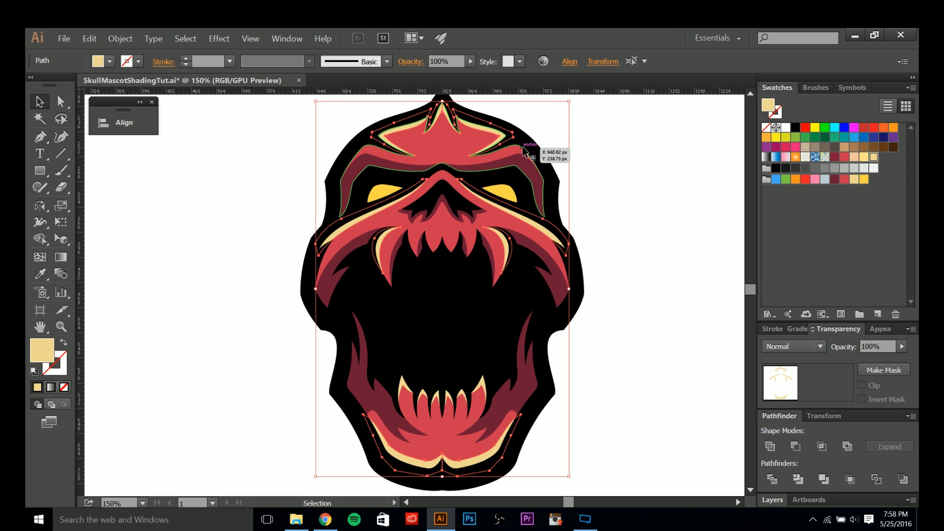
{"action": "key", "text": "i"}
{"action": "left_click", "coordinate": [519, 148]}
{"action": "key", "text": "v"}
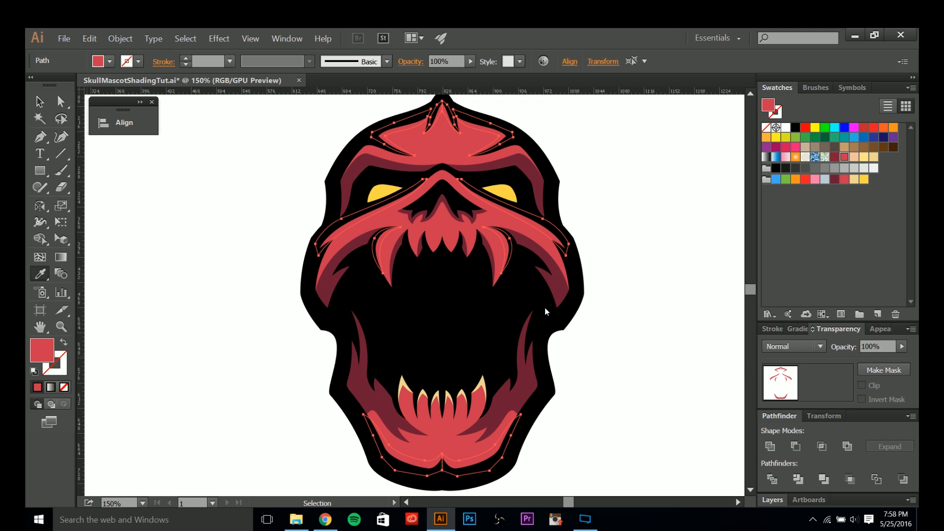
- Brighten the highlights' fill to a light salmon red, using the Color Picker's in-gamut alternative, and deselect them for viewing
{"action": "left_click_drag", "start_coordinate": [633, 158], "coordinate": [637, 151]}
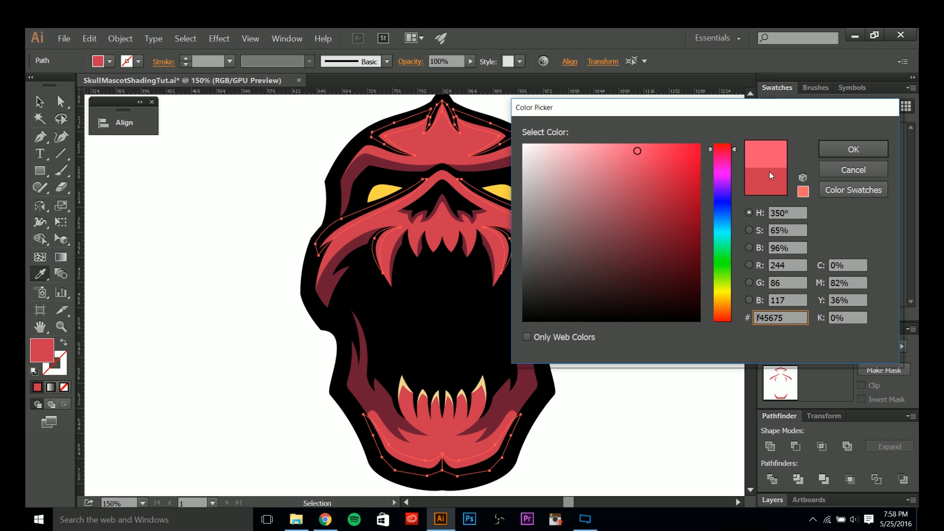
{"action": "left_click", "coordinate": [804, 191]}
{"action": "left_click", "coordinate": [854, 149]}
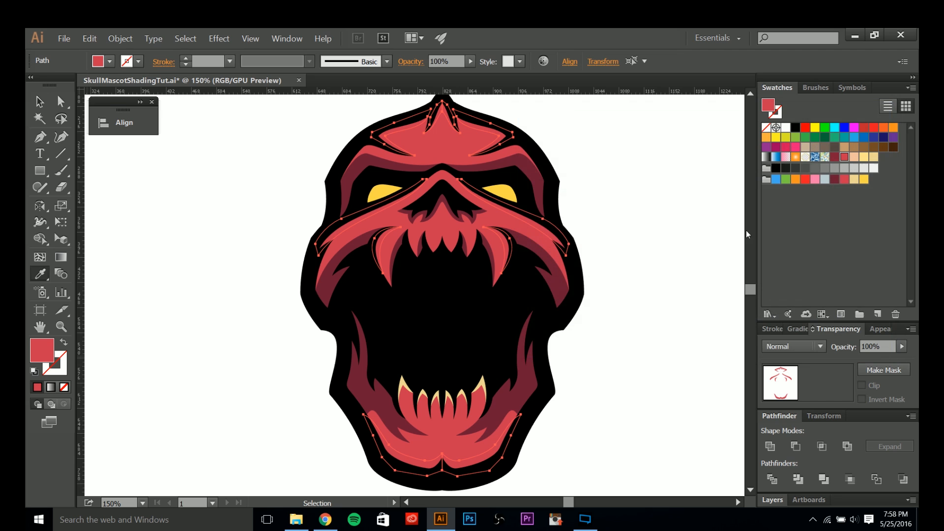
{"action": "left_click", "coordinate": [627, 252]}
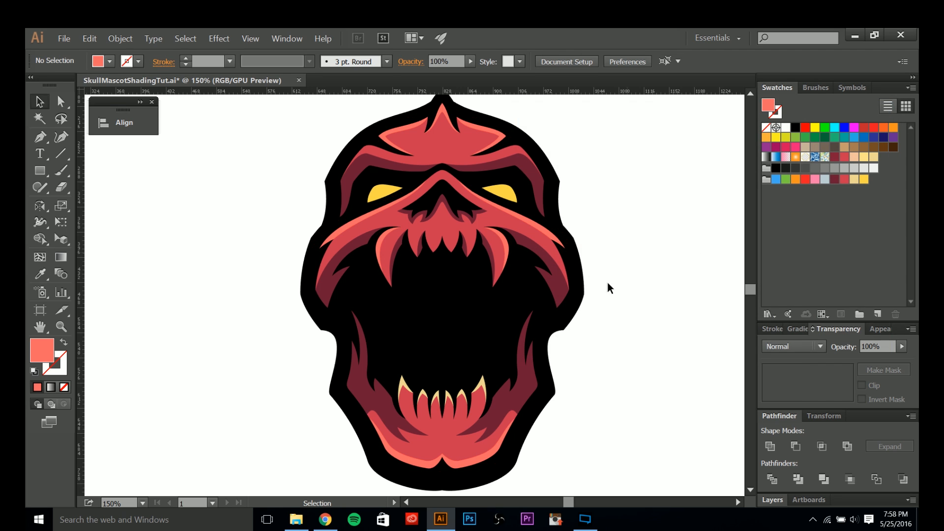
{"action": "key", "text": "ctrl+1"}
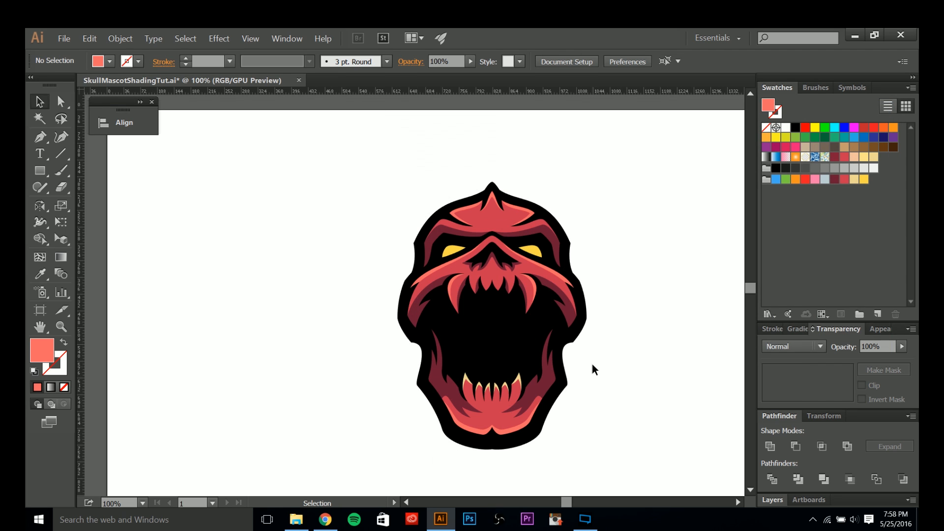
- Undo the red recolouring to restore the cream highlights, and deselect them
{"action": "left_click", "coordinate": [576, 293]}
{"action": "left_click", "coordinate": [594, 296]}
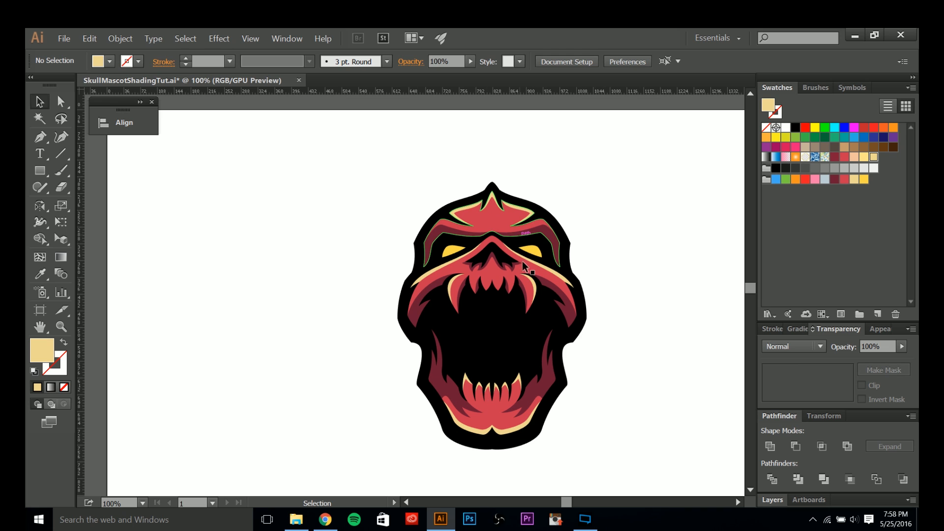
{"action": "scroll", "coordinate": [610, 280], "scroll_direction": "up", "scroll_amount": 2}
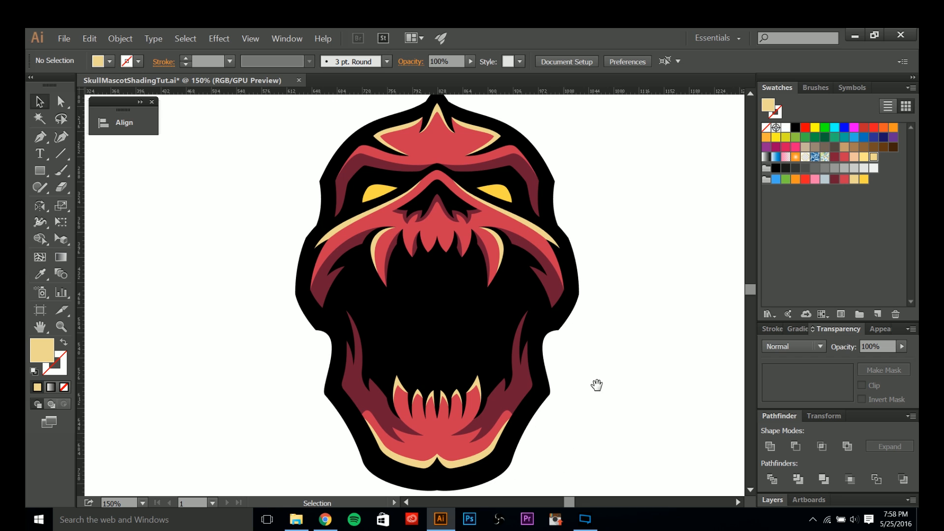
{"action": "mouse_move", "coordinate": [597, 386]}
{"action": "left_mouse_down"}
{"action": "mouse_move", "coordinate": [611, 382]}
{"action": "mouse_move", "coordinate": [613, 392]}
{"action": "left_mouse_up"}
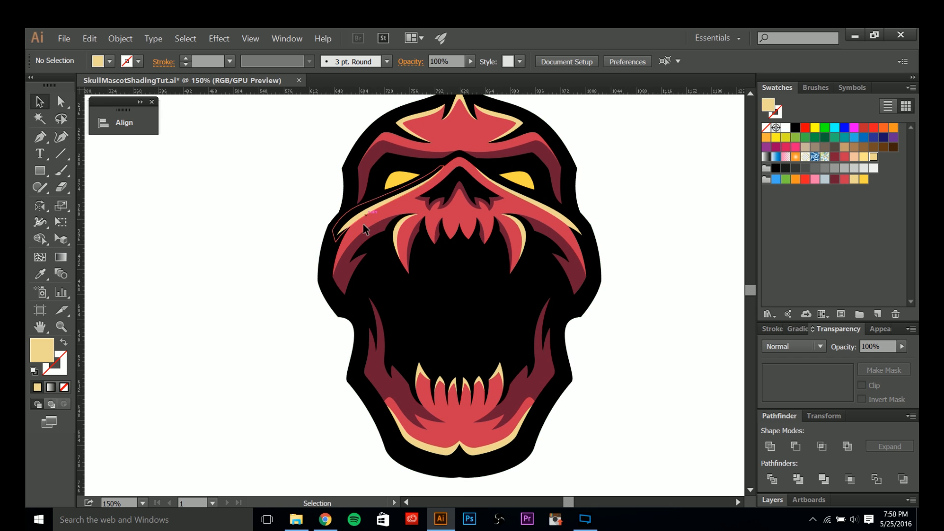
{"action": "left_click_drag", "start_coordinate": [275, 238], "coordinate": [287, 257]}
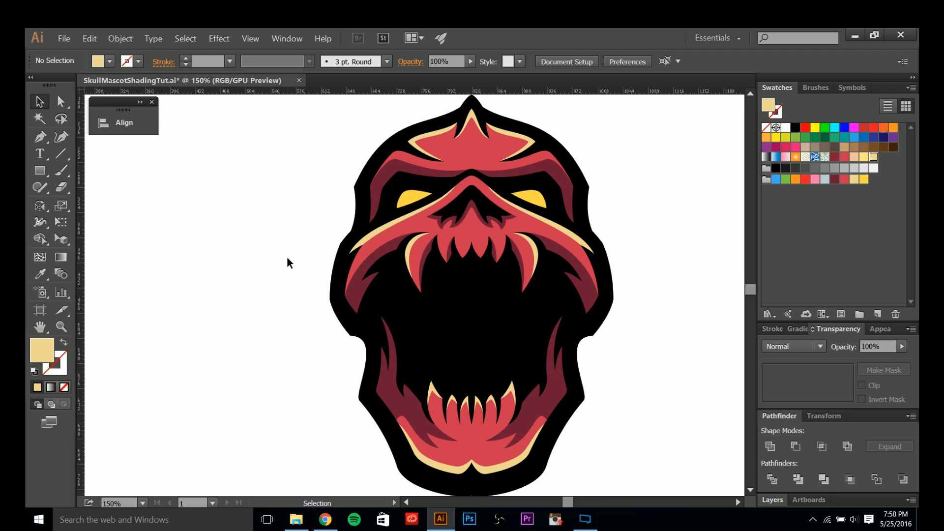
{"action": "scroll", "coordinate": [386, 385], "scroll_direction": "up", "scroll_amount": 1}
{"action": "left_click", "coordinate": [386, 390]}
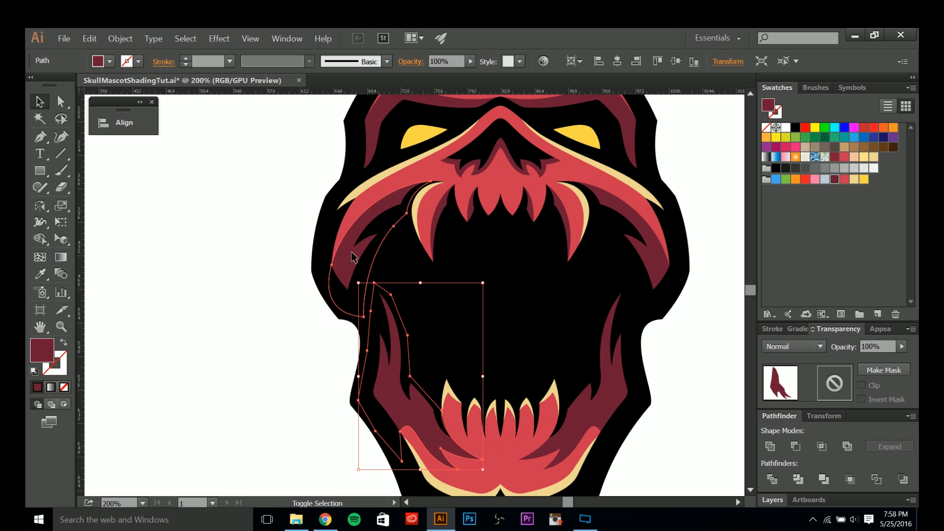
{"action": "left_click", "coordinate": [362, 263], "text": "shift"}
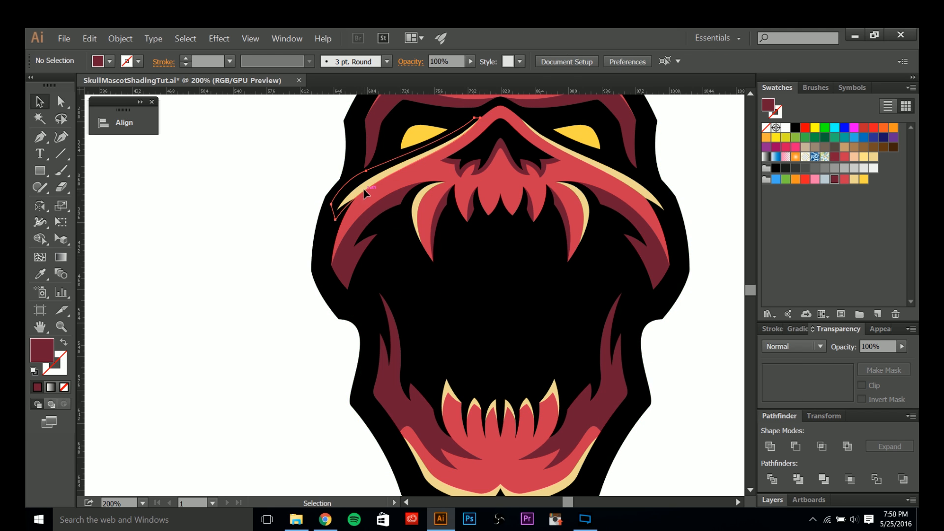
{"action": "left_click", "coordinate": [362, 217]}
{"action": "left_click", "coordinate": [357, 299], "text": "shift"}
{"action": "left_click", "coordinate": [392, 381], "text": "shift"}
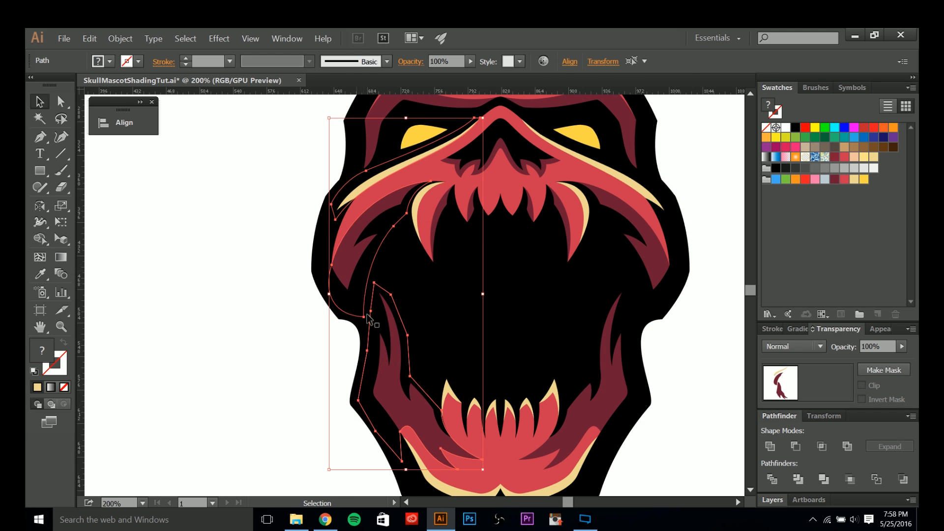
{"action": "left_click", "coordinate": [426, 477], "text": "shift"}
{"action": "left_click_drag", "start_coordinate": [297, 332], "coordinate": [302, 376]}
{"action": "left_click", "coordinate": [347, 396]}
- Select the dark red cheek and jaw shadow shapes on the skull's left half and fill both with black
{"action": "left_click", "coordinate": [391, 379]}
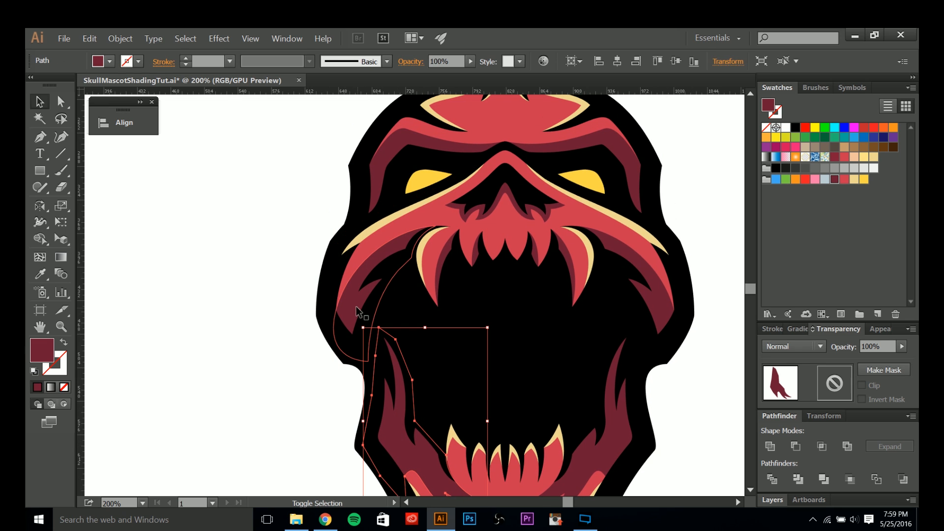
{"action": "left_click", "coordinate": [354, 305], "text": "shift"}
{"action": "left_click_drag", "start_coordinate": [678, 176], "coordinate": [656, 190]}
{"action": "left_click", "coordinate": [777, 168]}
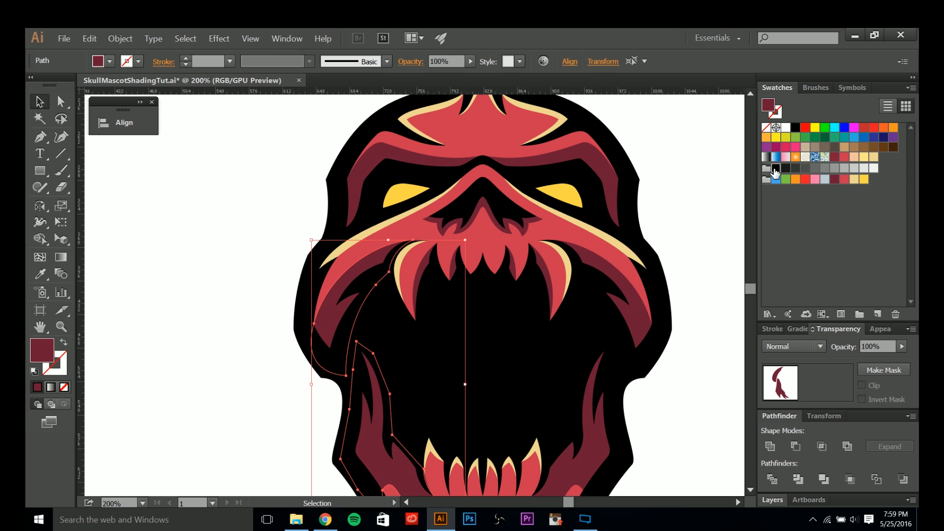
{"action": "left_click_drag", "start_coordinate": [704, 258], "coordinate": [680, 200]}
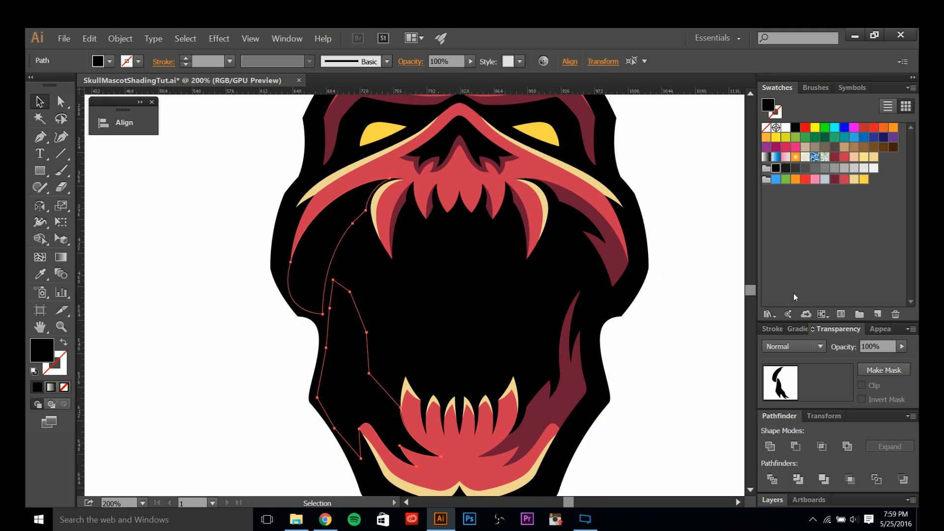
- Try the Overlay and Soft Light blending modes on the black shadows, and deselect them for viewing
{"action": "left_click", "coordinate": [805, 347]}
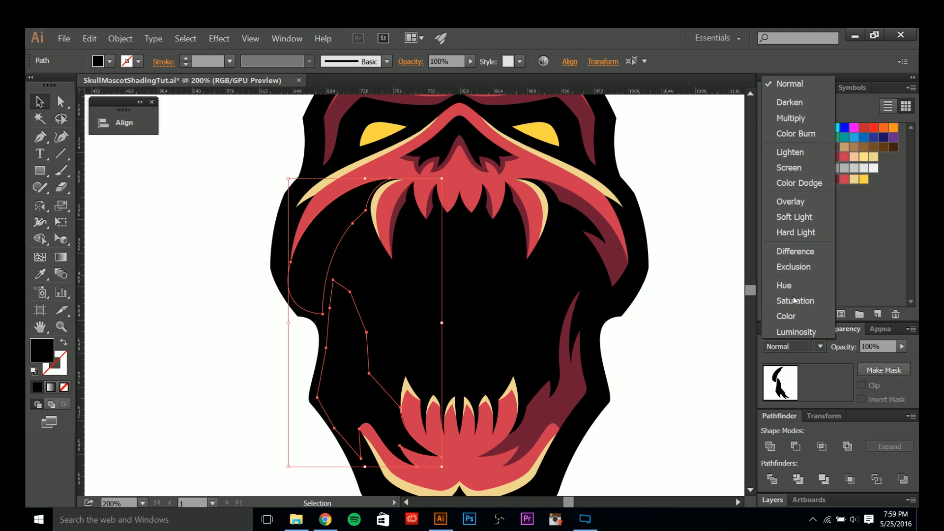
{"action": "left_click", "coordinate": [789, 206]}
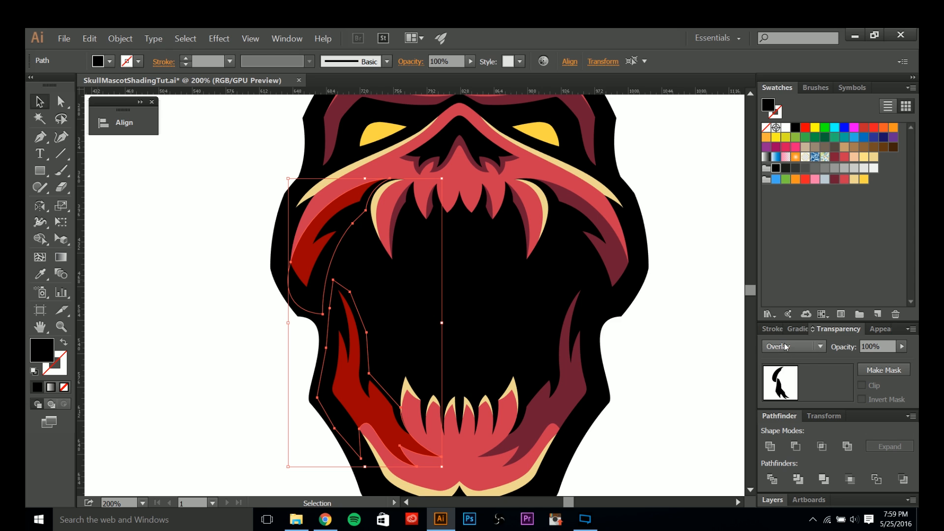
{"action": "left_click", "coordinate": [787, 348]}
{"action": "left_click", "coordinate": [793, 218]}
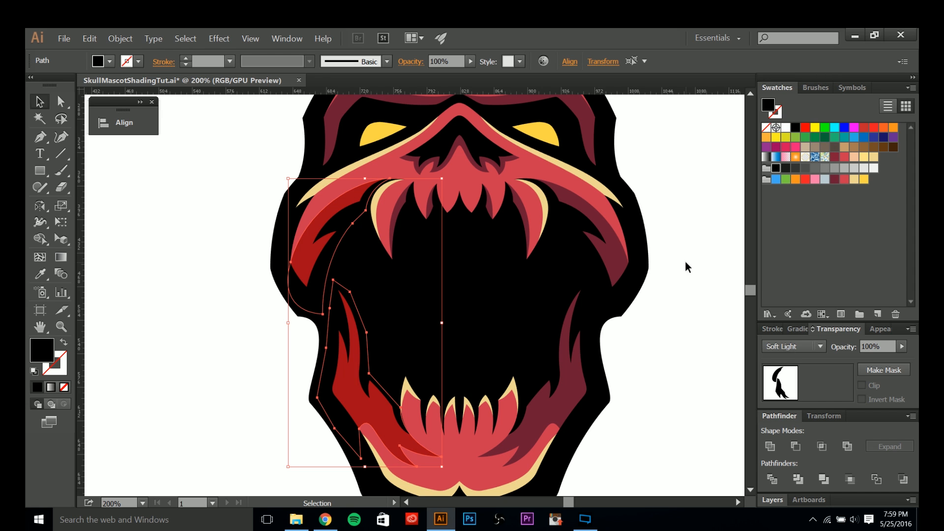
{"action": "left_click", "coordinate": [664, 352]}
{"action": "scroll", "coordinate": [673, 366], "scroll_direction": "down", "scroll_amount": 2}
{"action": "scroll", "coordinate": [673, 367], "scroll_direction": "down", "scroll_amount": 1}
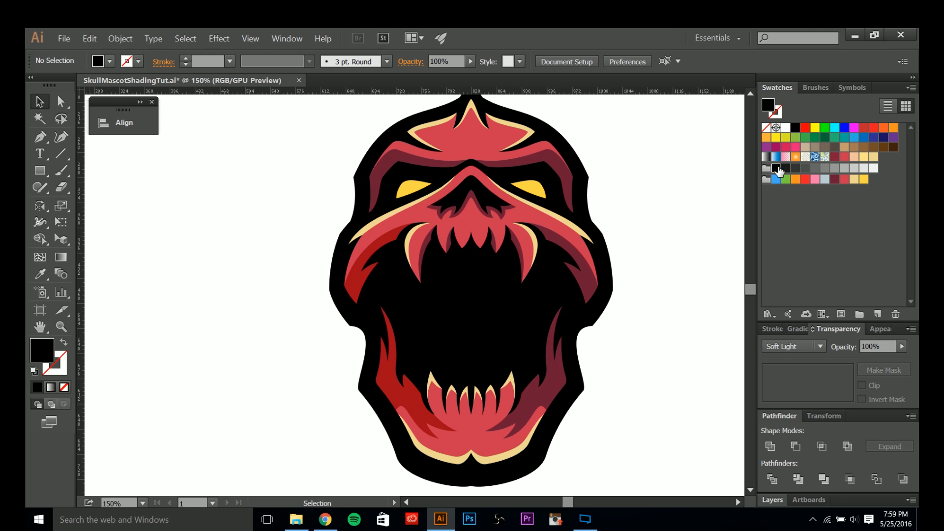
- Compare the black cheek and jaw shadows with and without Soft Light, and try the Multiply blending mode on them
{"action": "left_click_drag", "start_coordinate": [520, 285], "coordinate": [332, 336]}
{"action": "left_click", "coordinate": [333, 336]}
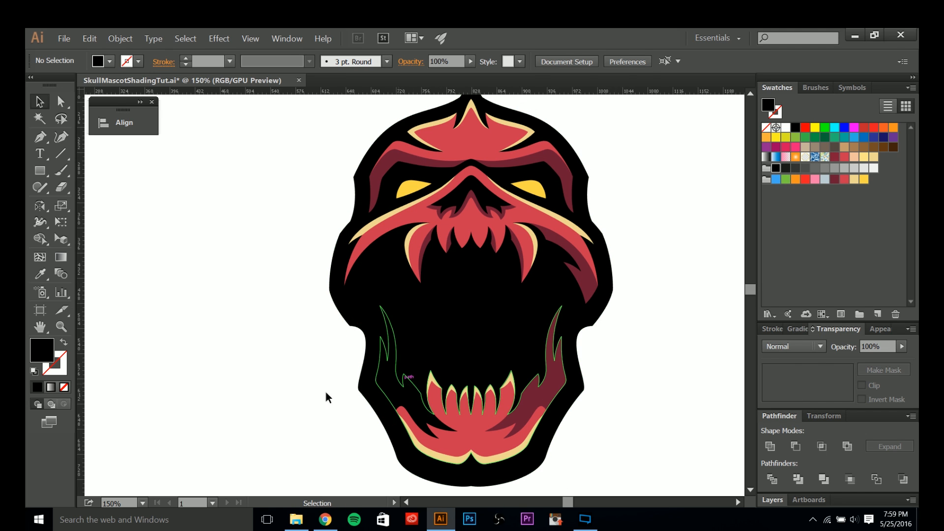
{"action": "key", "text": "ctrl+z"}
{"action": "key", "text": "ctrl+z"}
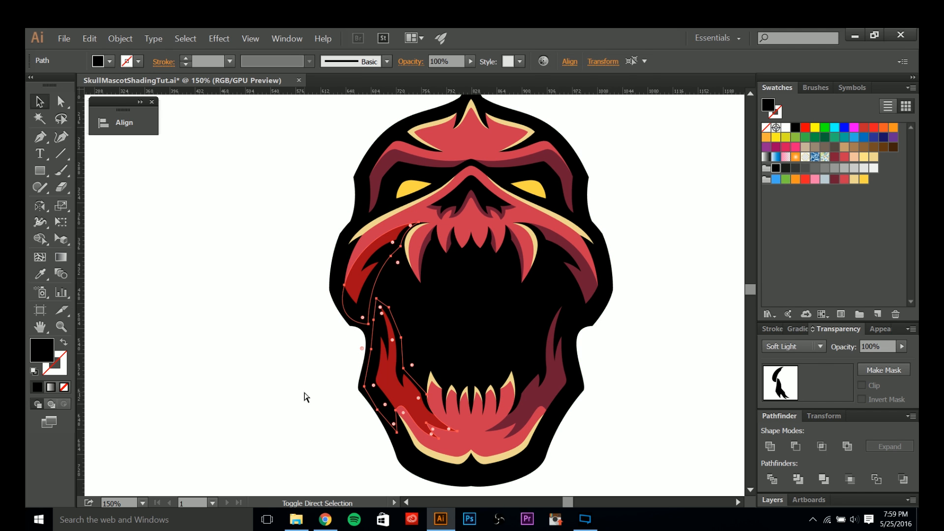
{"action": "left_click", "coordinate": [821, 347]}
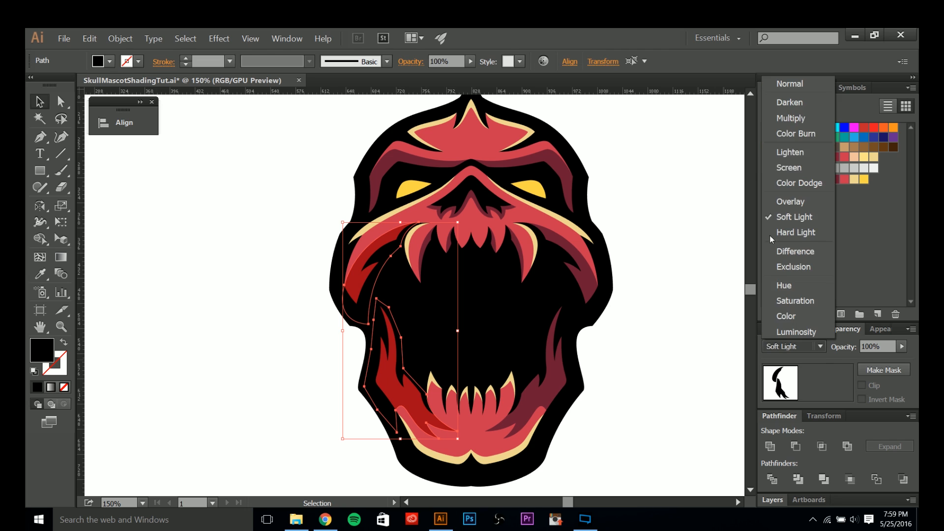
{"action": "left_click", "coordinate": [787, 117]}
{"action": "key", "text": "Down"}
{"action": "key", "text": "Down"}
{"action": "key", "text": "Down"}
{"action": "key", "text": "Down"}
{"action": "key", "text": "Down"}
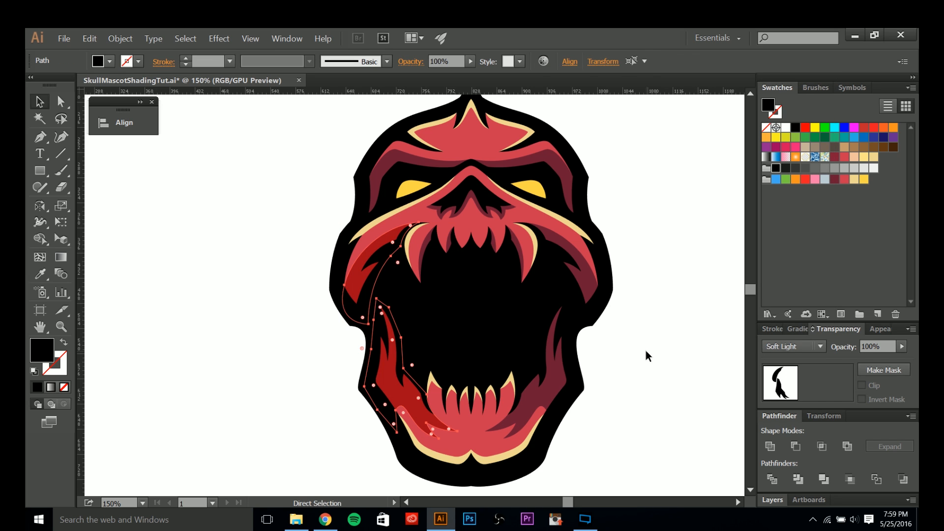
- Undo the blending mode and black fill to restore the dark red cheek and jaw shadows, and deselect them
{"action": "key", "text": "ctrl+z"}
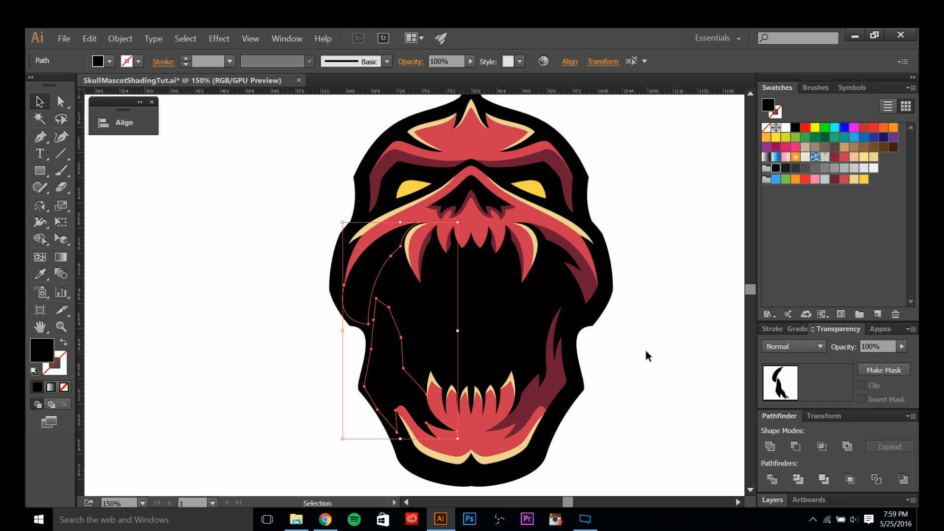
{"action": "key", "text": "ctrl+z"}
{"action": "left_click", "coordinate": [646, 350]}
{"action": "left_click_drag", "start_coordinate": [648, 344], "coordinate": [633, 356]}
{"action": "left_click", "coordinate": [374, 400]}
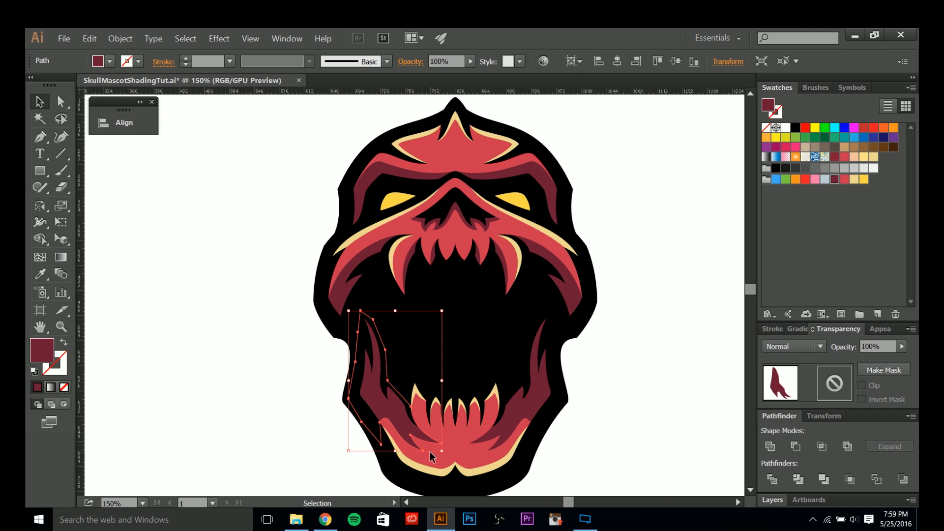
{"action": "key", "text": "ctrl+shift+a"}
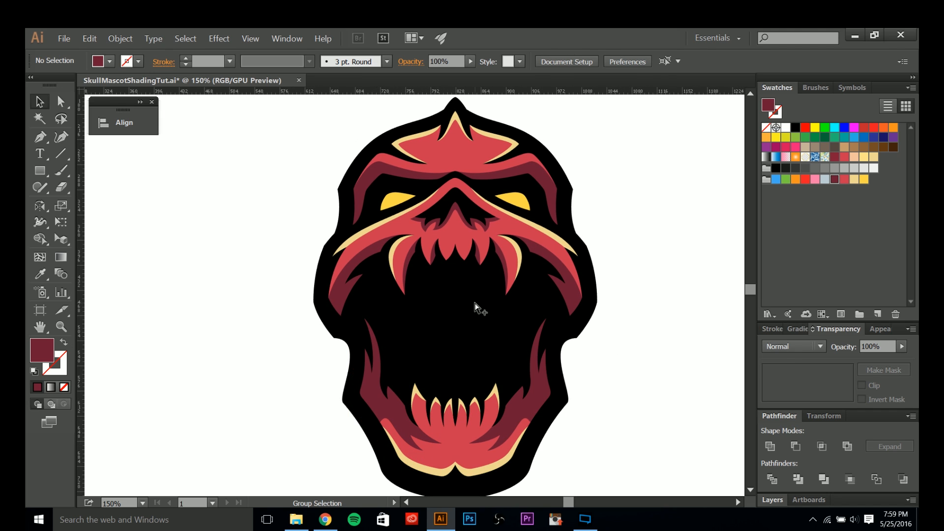
{"action": "left_click", "coordinate": [475, 308]}
{"action": "left_click", "coordinate": [582, 180]}
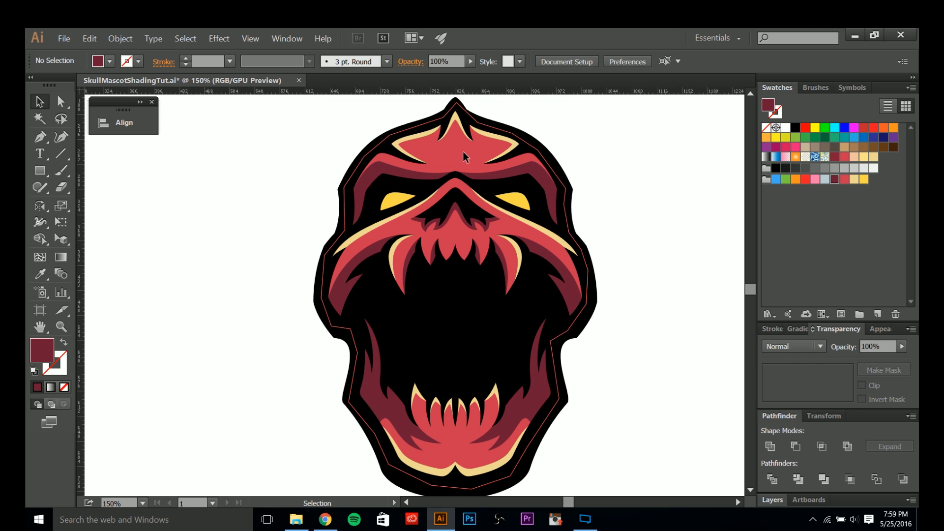
{"action": "left_click", "coordinate": [465, 157]}
{"action": "left_click", "coordinate": [612, 176]}
{"action": "left_click_drag", "start_coordinate": [650, 260], "coordinate": [637, 250]}
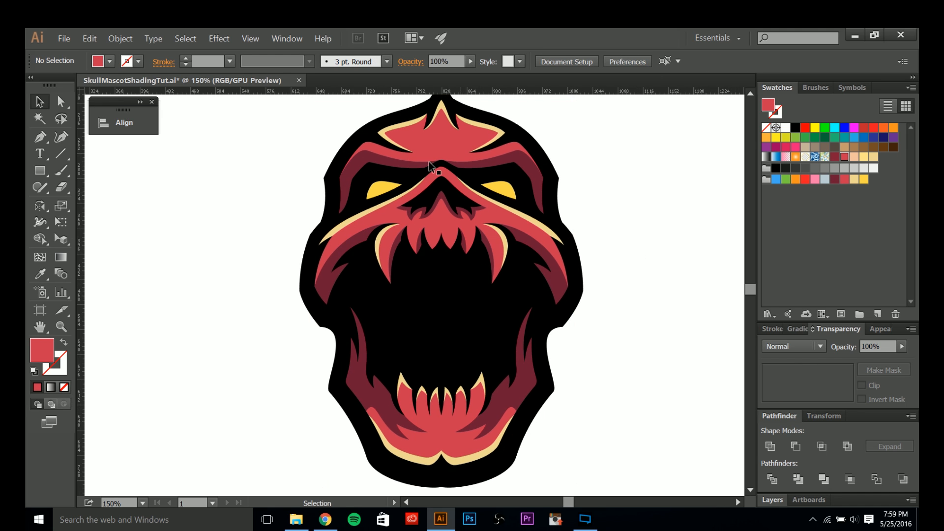
- Select all the cream highlights around the forehead crest and recolour them white by sampling the artboard with the Eyedropper
{"action": "scroll", "coordinate": [396, 111], "scroll_direction": "up", "scroll_amount": 2}
{"action": "left_click_drag", "start_coordinate": [396, 112], "coordinate": [408, 147]}
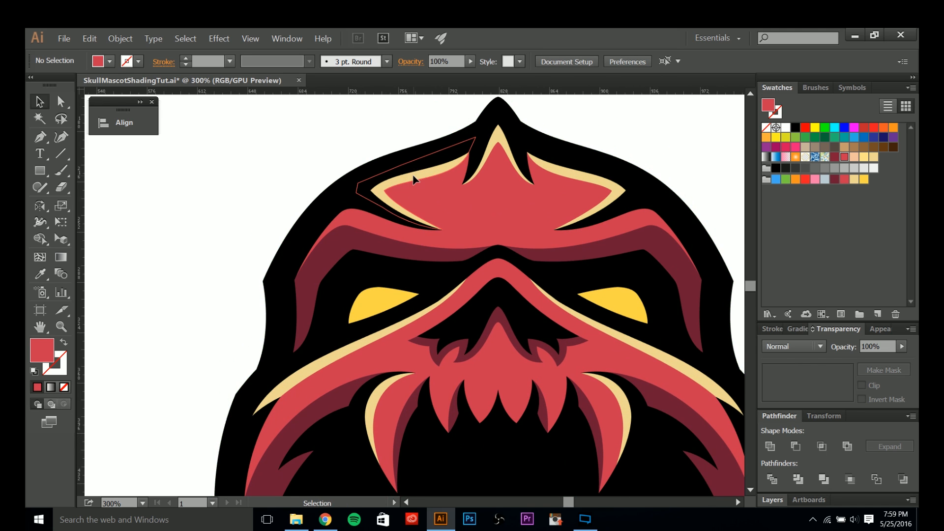
{"action": "left_click", "coordinate": [414, 179]}
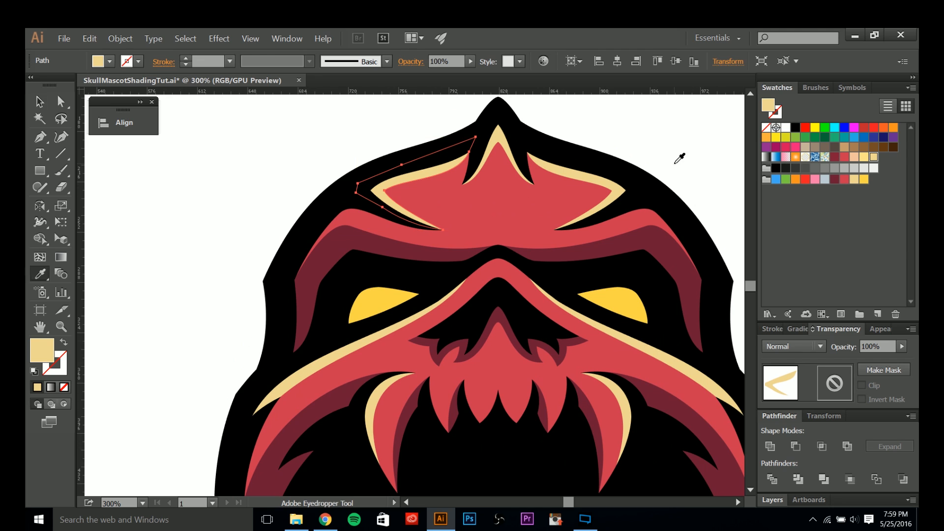
{"action": "left_click", "coordinate": [494, 139], "text": "shift"}
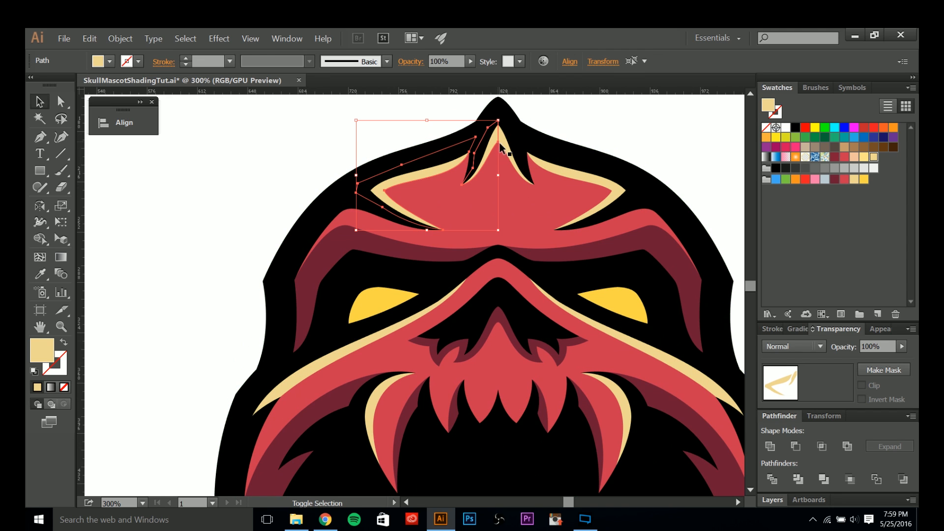
{"action": "left_click", "coordinate": [570, 171], "text": "shift"}
{"action": "key", "text": "i"}
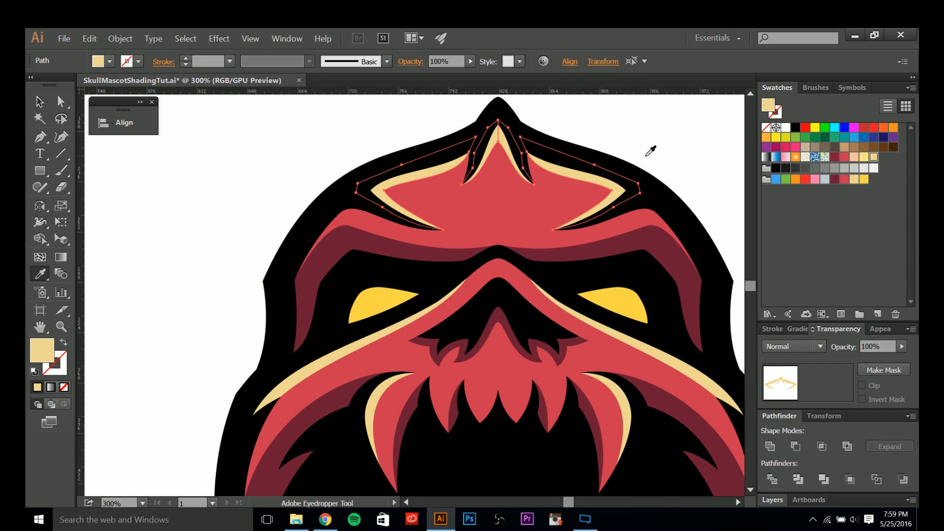
{"action": "left_click", "coordinate": [650, 148]}
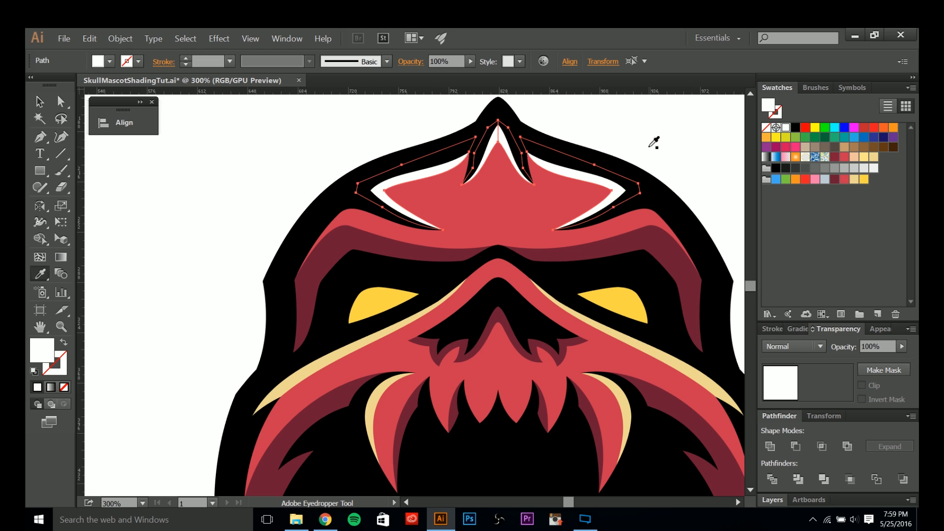
{"action": "key", "text": "v"}
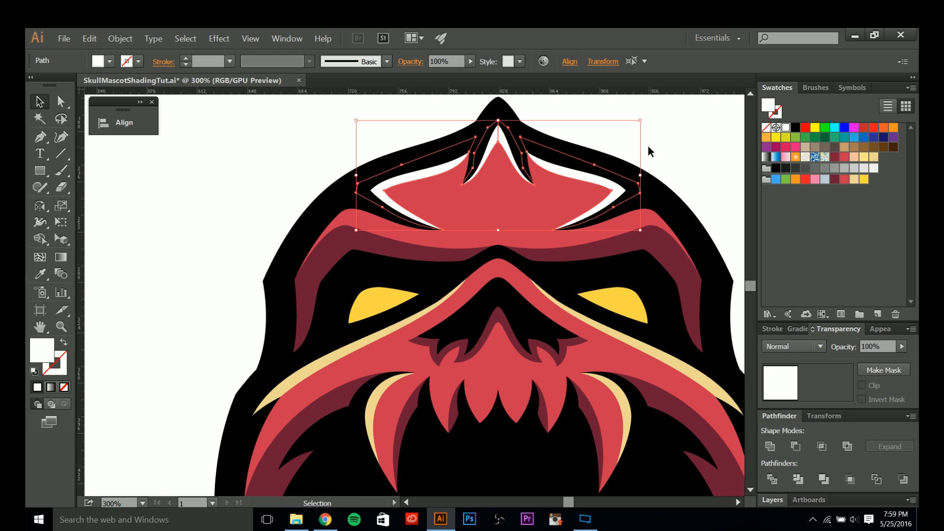
- Try the Overlay and Soft Light blending modes on the white forehead highlights, and deselect them to view the skull
{"action": "left_click", "coordinate": [798, 352]}
{"action": "left_click", "coordinate": [783, 168]}
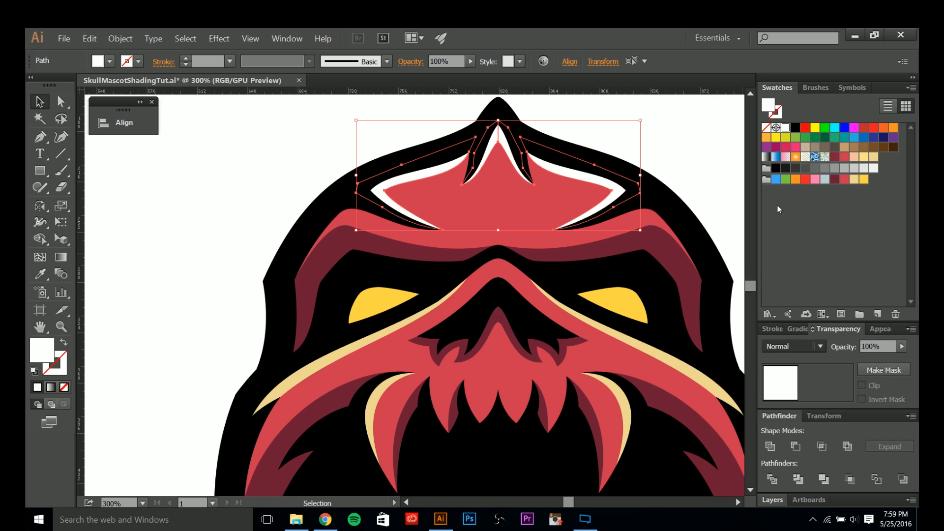
{"action": "left_click", "coordinate": [789, 347]}
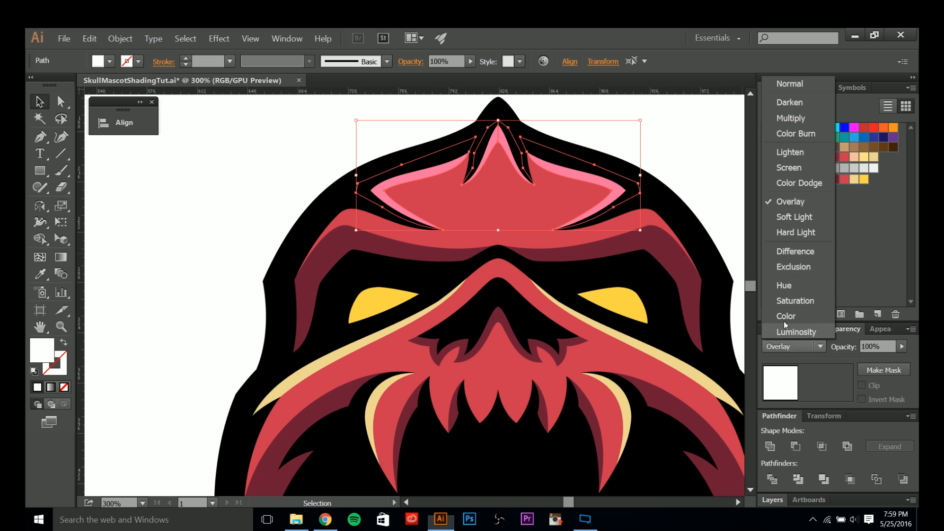
{"action": "left_click", "coordinate": [792, 221]}
{"action": "left_click", "coordinate": [680, 149]}
{"action": "scroll", "coordinate": [684, 148], "scroll_direction": "down", "scroll_amount": 2}
{"action": "left_click_drag", "start_coordinate": [678, 142], "coordinate": [638, 165]}
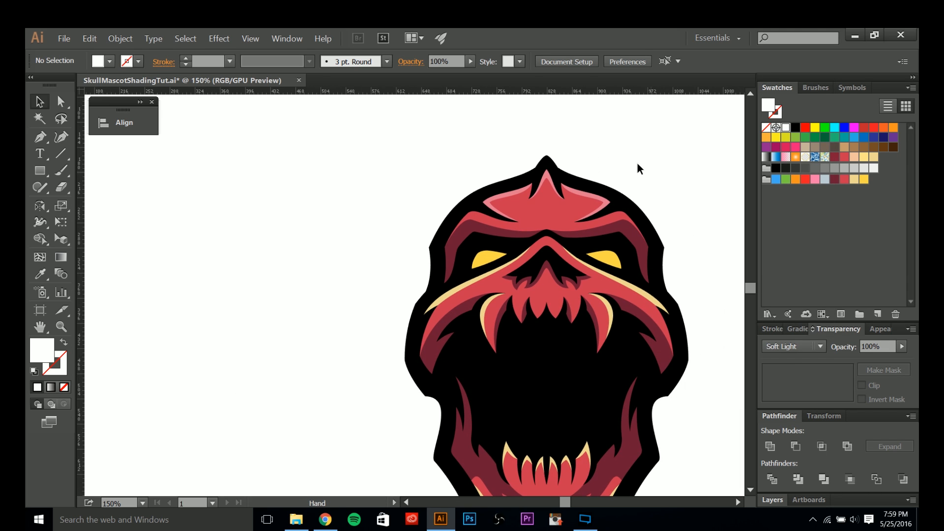
{"action": "scroll", "coordinate": [637, 163], "scroll_direction": "up", "scroll_amount": 1}
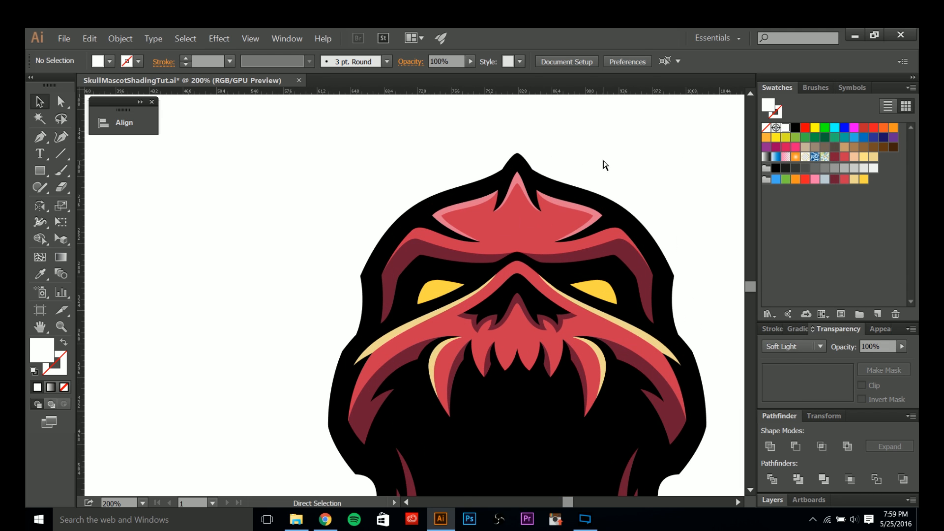
- Undo the blending modes and white fill to restore the cream forehead highlights, then deselect them and review the whole skull
{"action": "key", "text": "Up"}
{"action": "key", "text": "ctrl+z"}
{"action": "key", "text": "ctrl+z"}
{"action": "key", "text": "ctrl+z"}
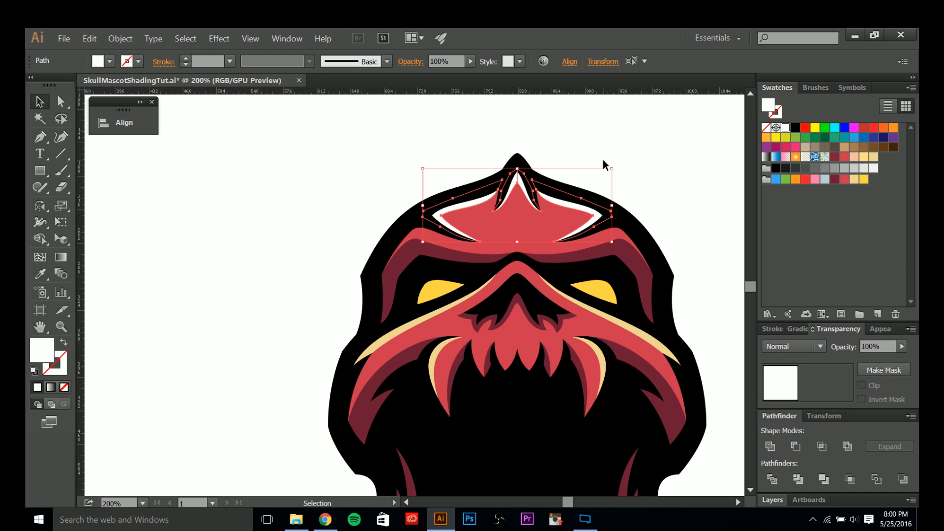
{"action": "left_click", "coordinate": [603, 159]}
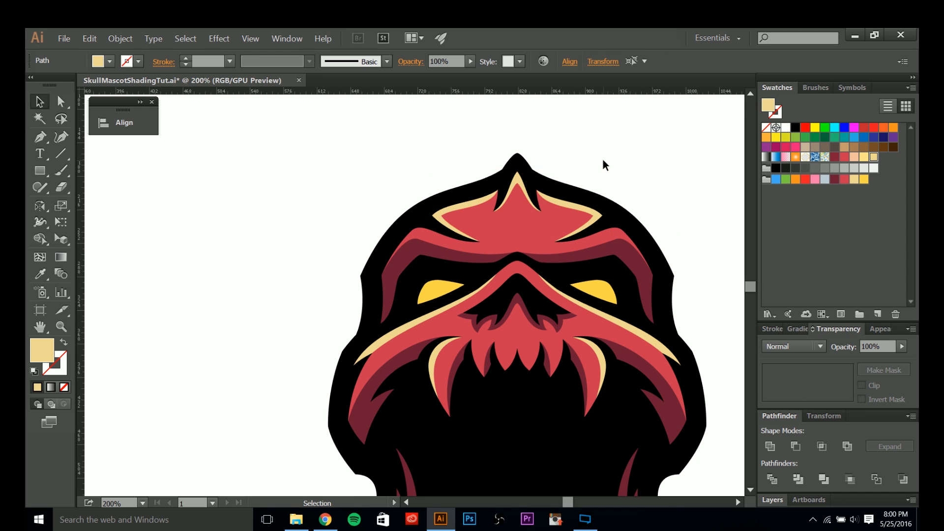
{"action": "scroll", "coordinate": [638, 191], "scroll_direction": "down", "scroll_amount": 2}
{"action": "scroll", "coordinate": [607, 185], "scroll_direction": "up", "scroll_amount": 1}
{"action": "scroll", "coordinate": [609, 199], "scroll_direction": "up", "scroll_amount": 1}
{"action": "scroll", "coordinate": [613, 197], "scroll_direction": "down", "scroll_amount": 2}
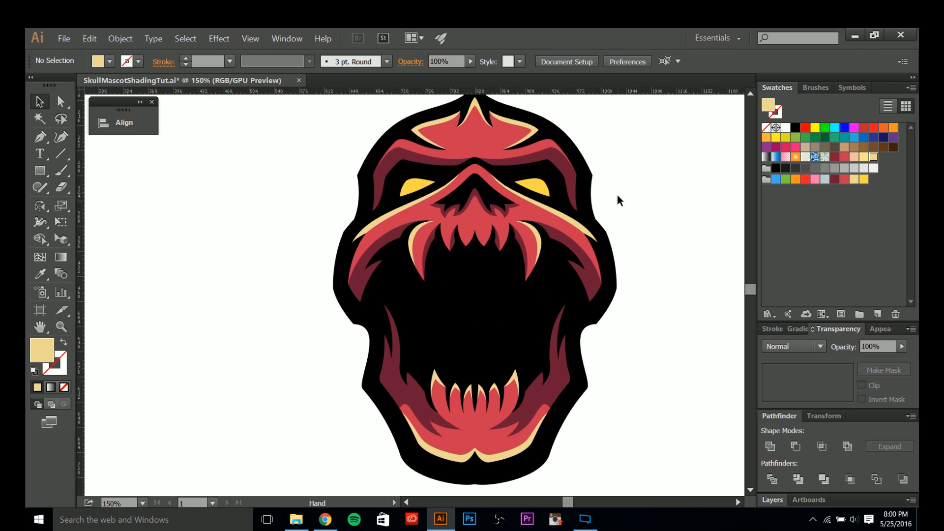
{"action": "scroll", "coordinate": [613, 208], "scroll_direction": "up", "scroll_amount": 2}
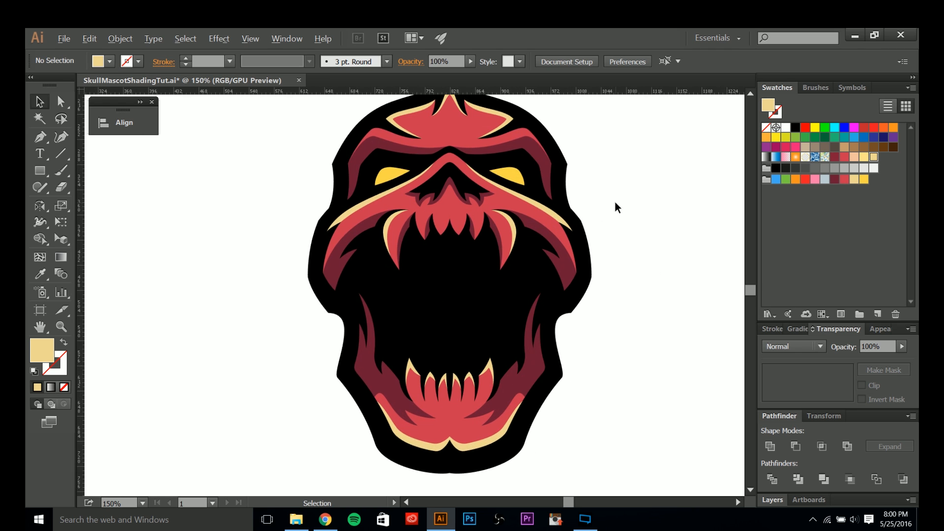
- Examine the finished skull's cream highlights and dark red shadows, both close up and as a whole on the artboard
{"action": "scroll", "coordinate": [615, 201], "scroll_direction": "down", "scroll_amount": 1}
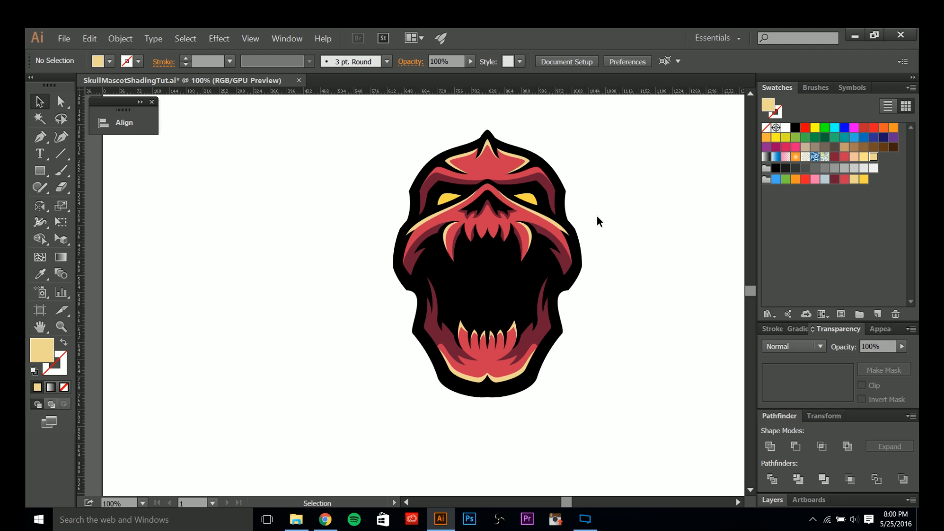
{"action": "scroll", "coordinate": [597, 217], "scroll_direction": "up", "scroll_amount": 1}
{"action": "scroll", "coordinate": [596, 227], "scroll_direction": "up", "scroll_amount": 1}
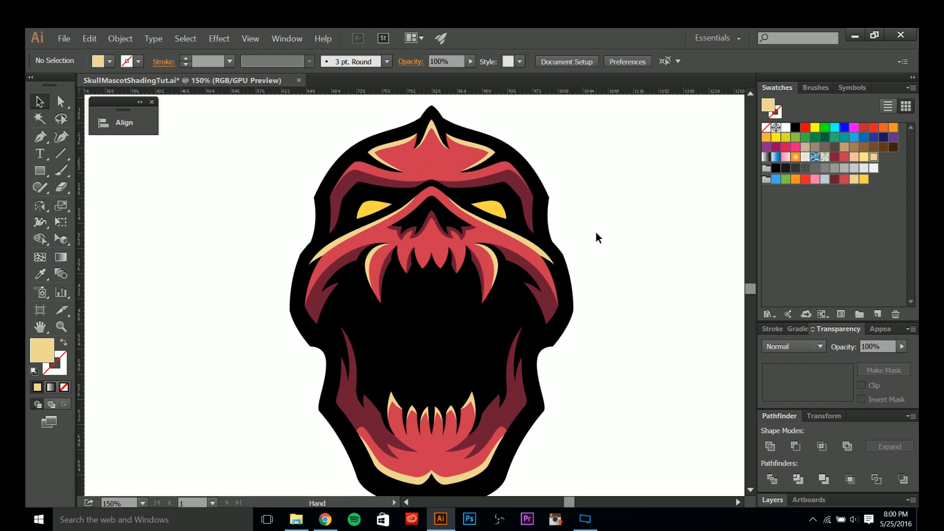
{"action": "left_click_drag", "start_coordinate": [597, 233], "coordinate": [609, 225]}
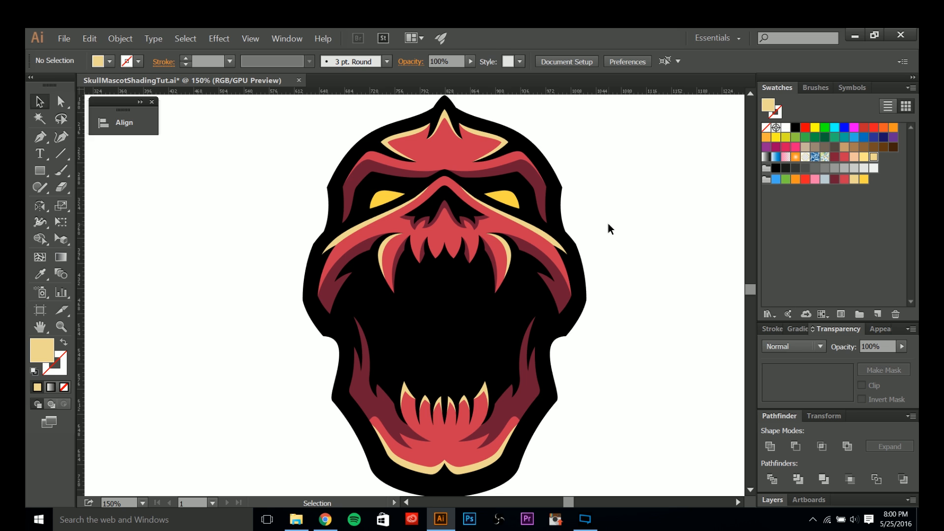
{"action": "left_click_drag", "start_coordinate": [626, 250], "coordinate": [593, 257]}
{"action": "scroll", "coordinate": [612, 251], "scroll_direction": "down", "scroll_amount": 1}
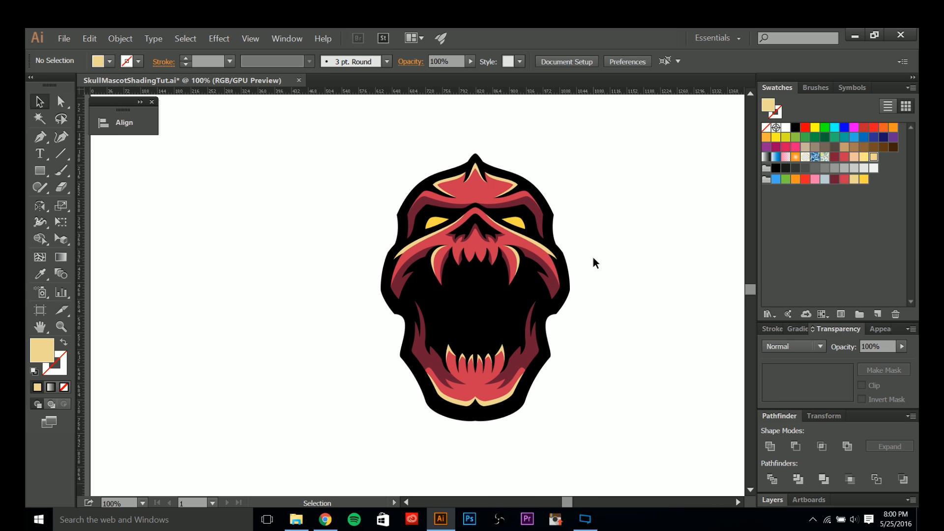
{"action": "scroll", "coordinate": [575, 261], "scroll_direction": "up", "scroll_amount": 1}
{"action": "left_click_drag", "start_coordinate": [580, 261], "coordinate": [598, 285]}
{"action": "scroll", "coordinate": [616, 274], "scroll_direction": "down", "scroll_amount": 1}
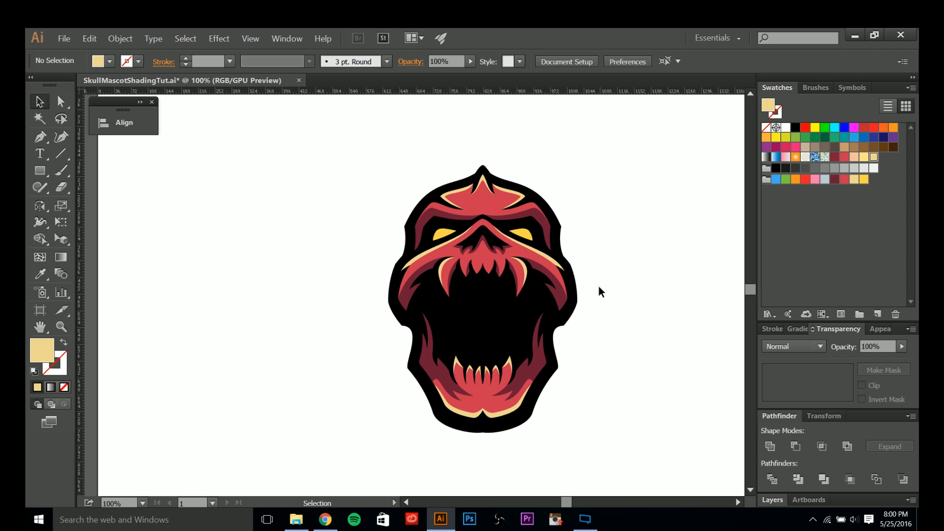
{"action": "scroll", "coordinate": [592, 289], "scroll_direction": "up", "scroll_amount": 1}
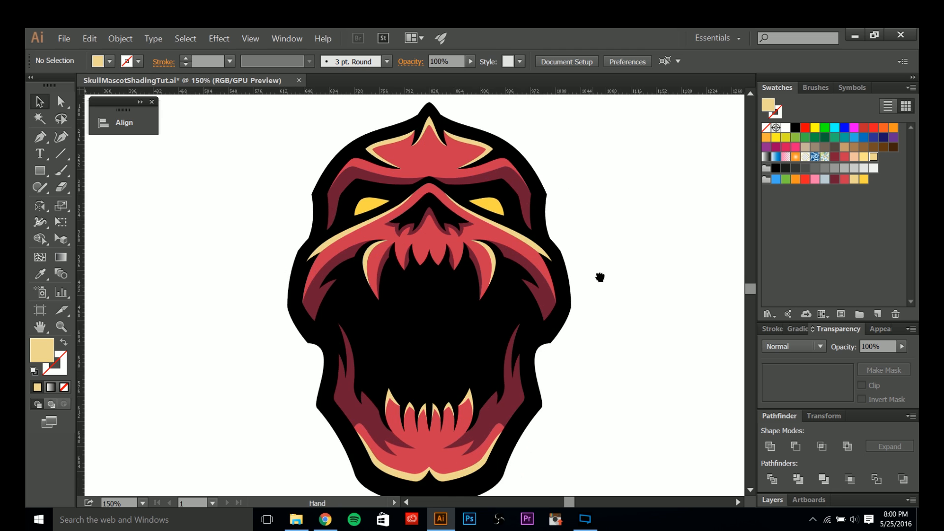
{"action": "scroll", "coordinate": [600, 278], "scroll_direction": "down", "scroll_amount": 1}
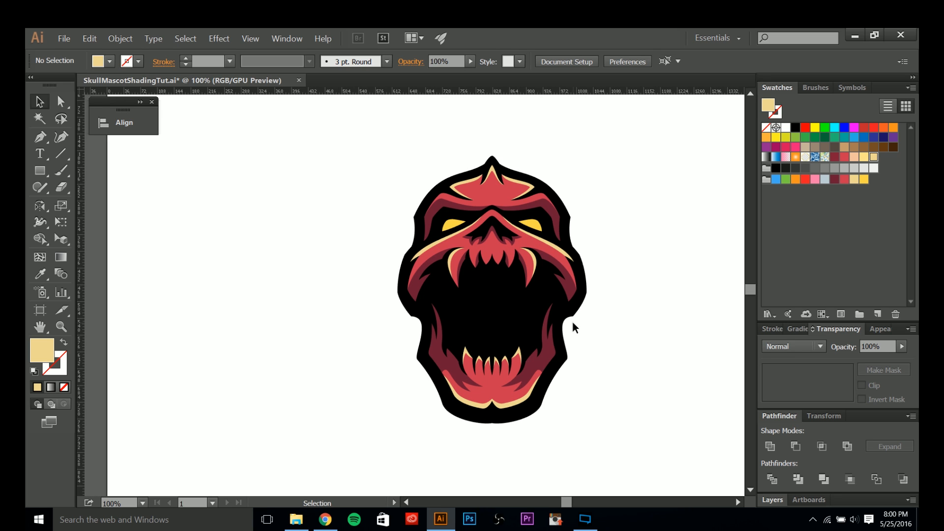